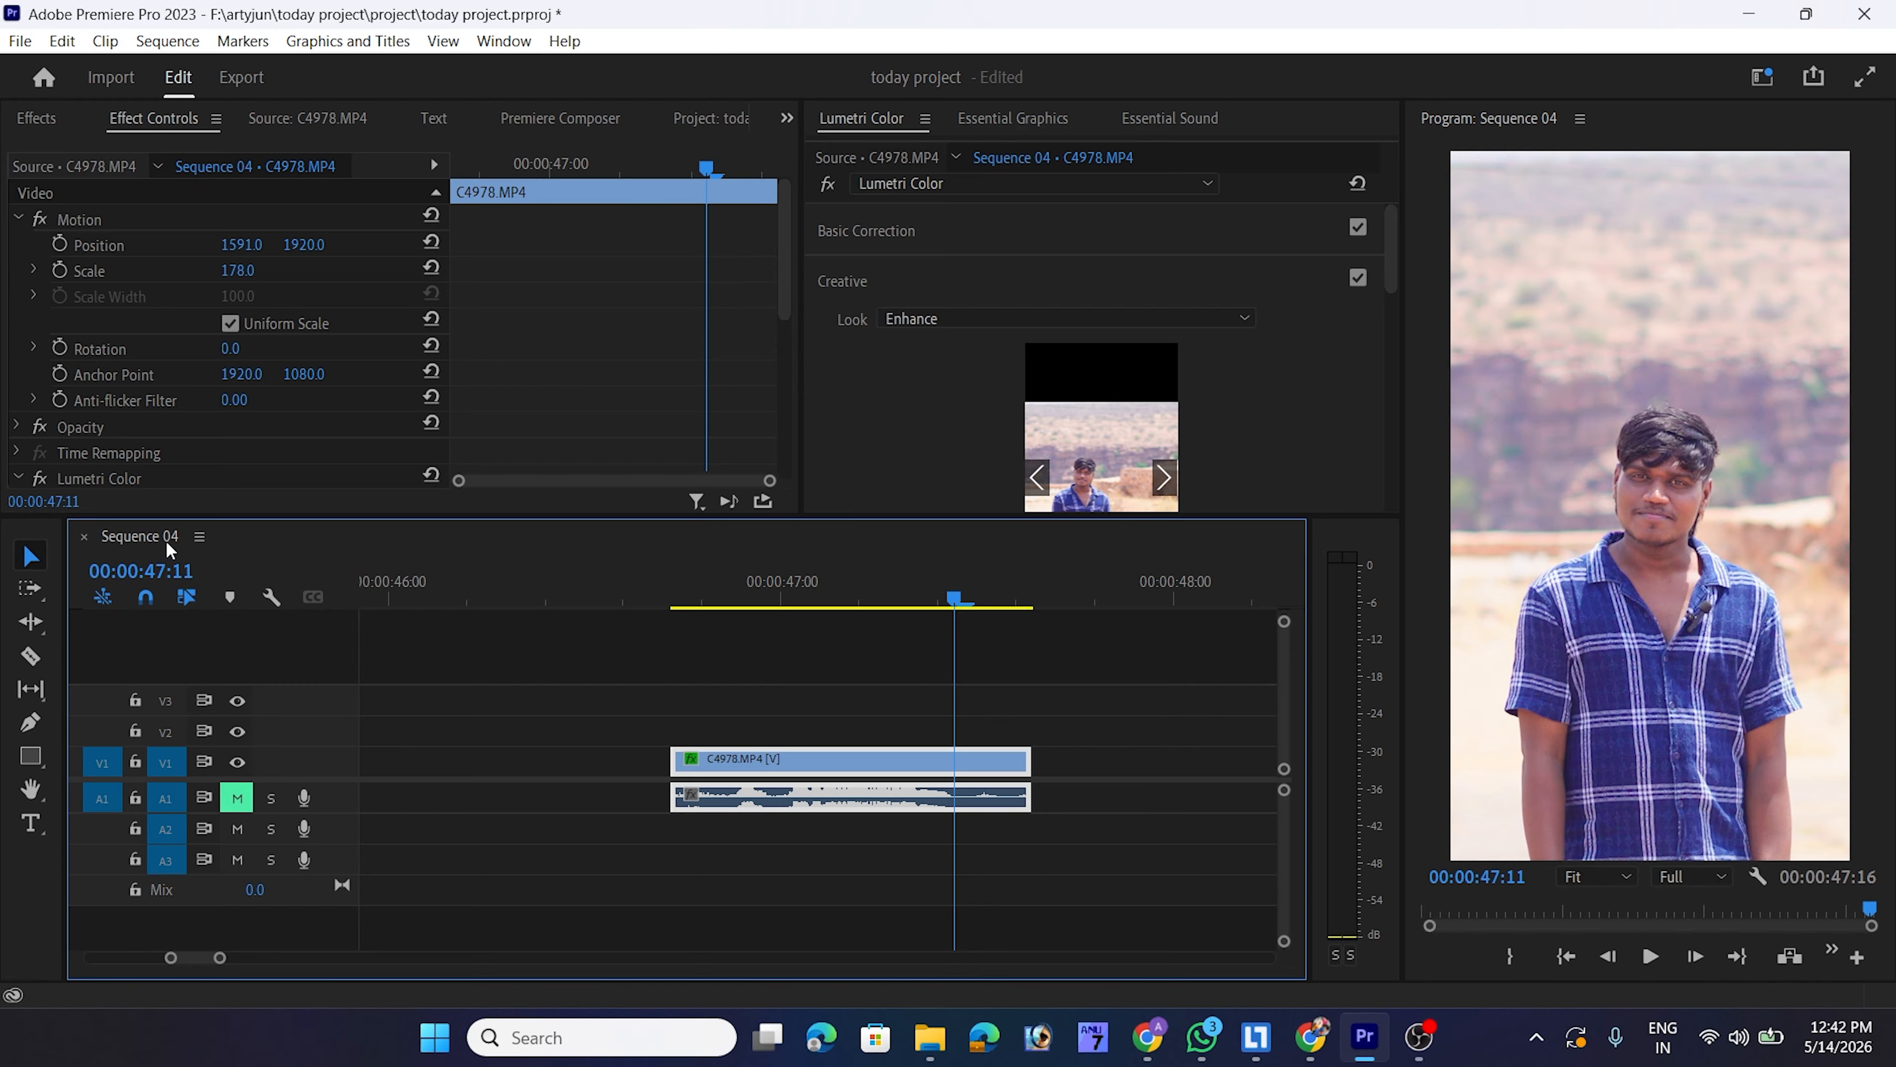
Move the Sequence 04 playhead to 00:00:47:00 and step it back frame by frame to 00:00:46:19
click(182, 595)
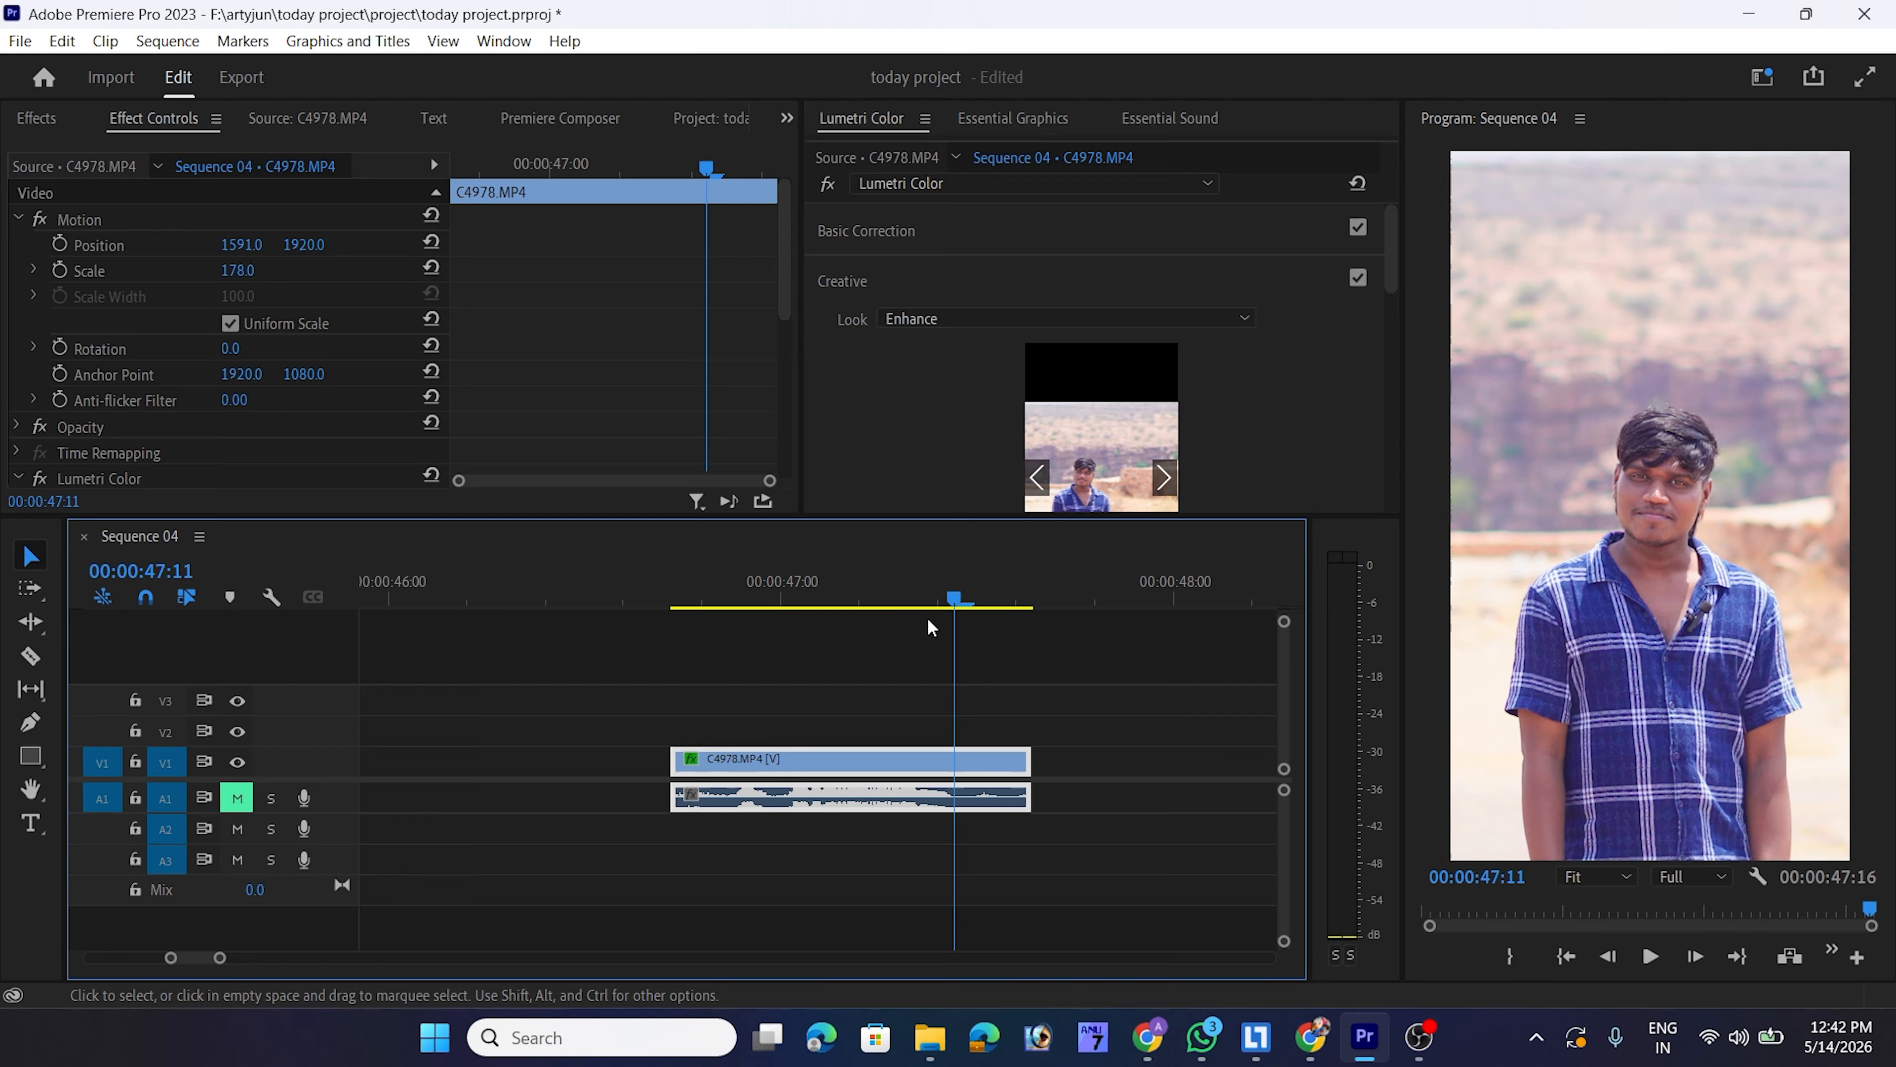
drag(954, 596, 785, 613)
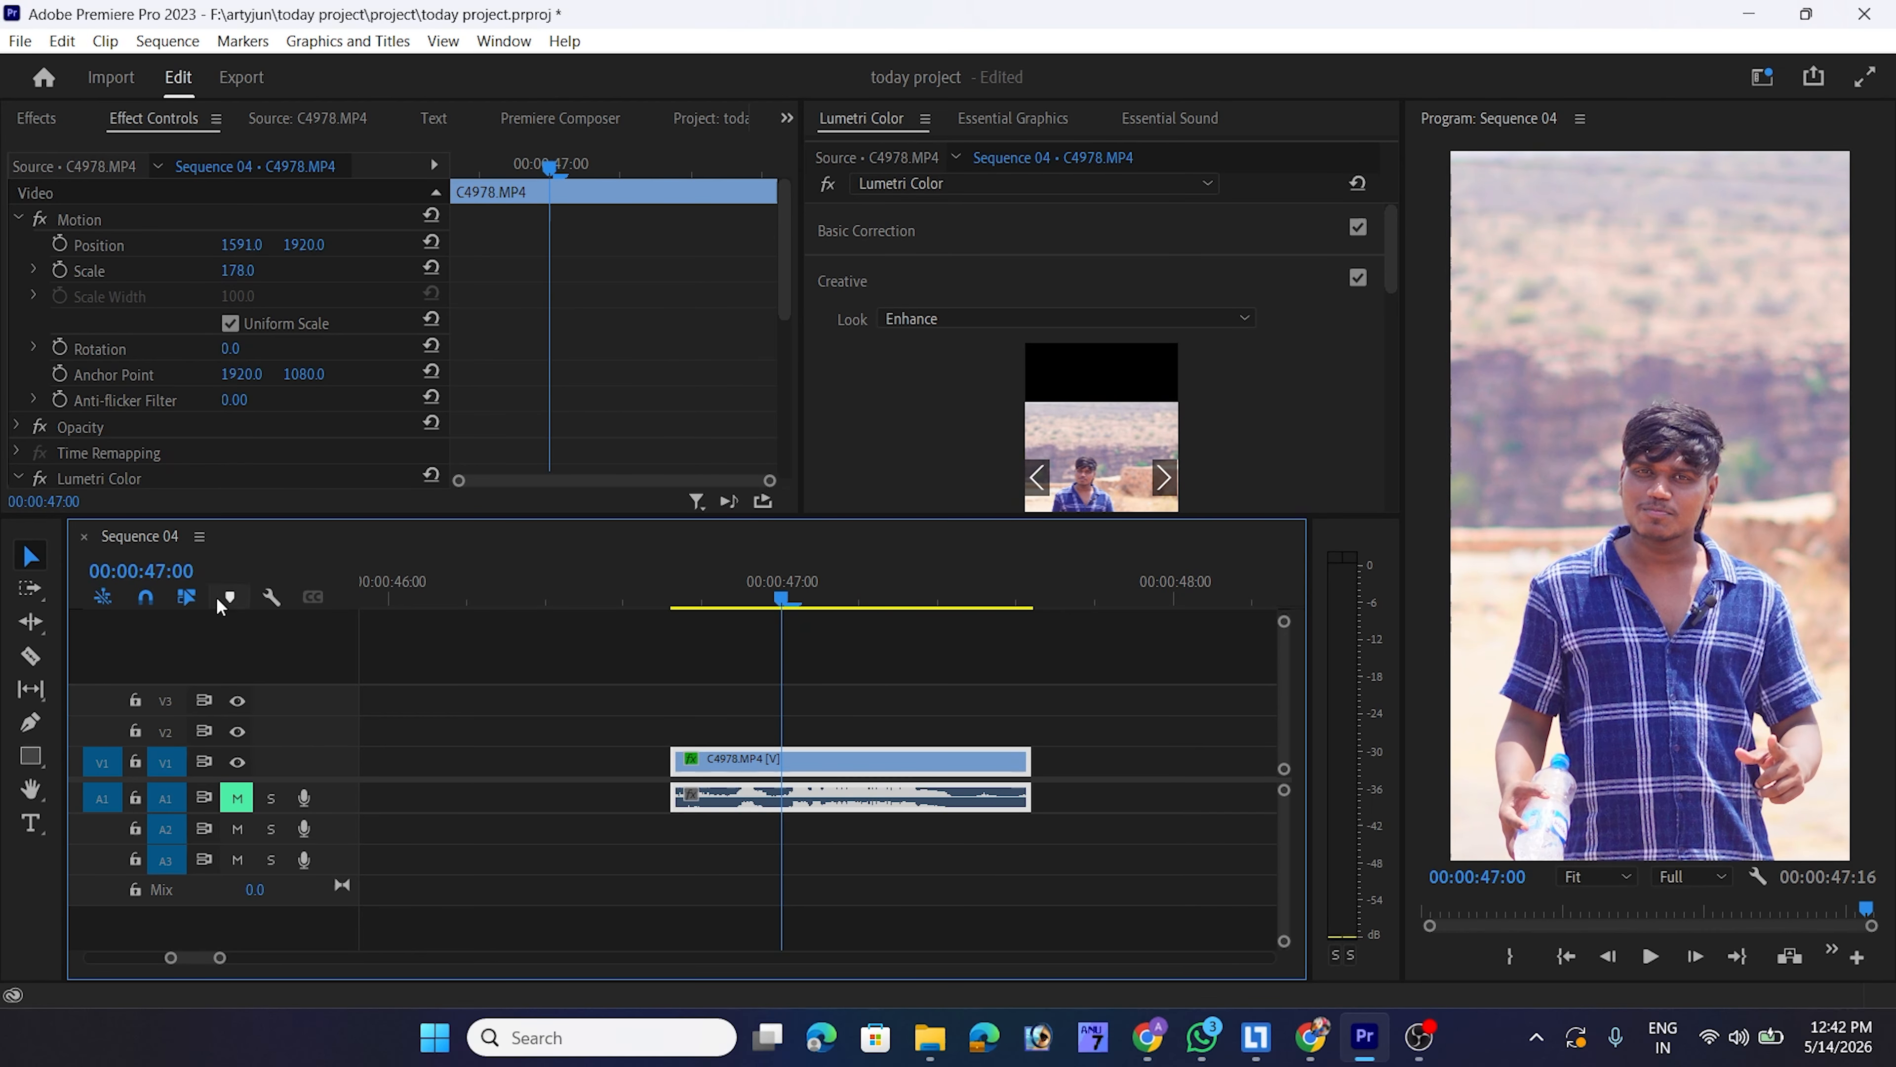
key(Left)
key(Left)
key(Left)
key(Left)
key(Left)
key(Left)
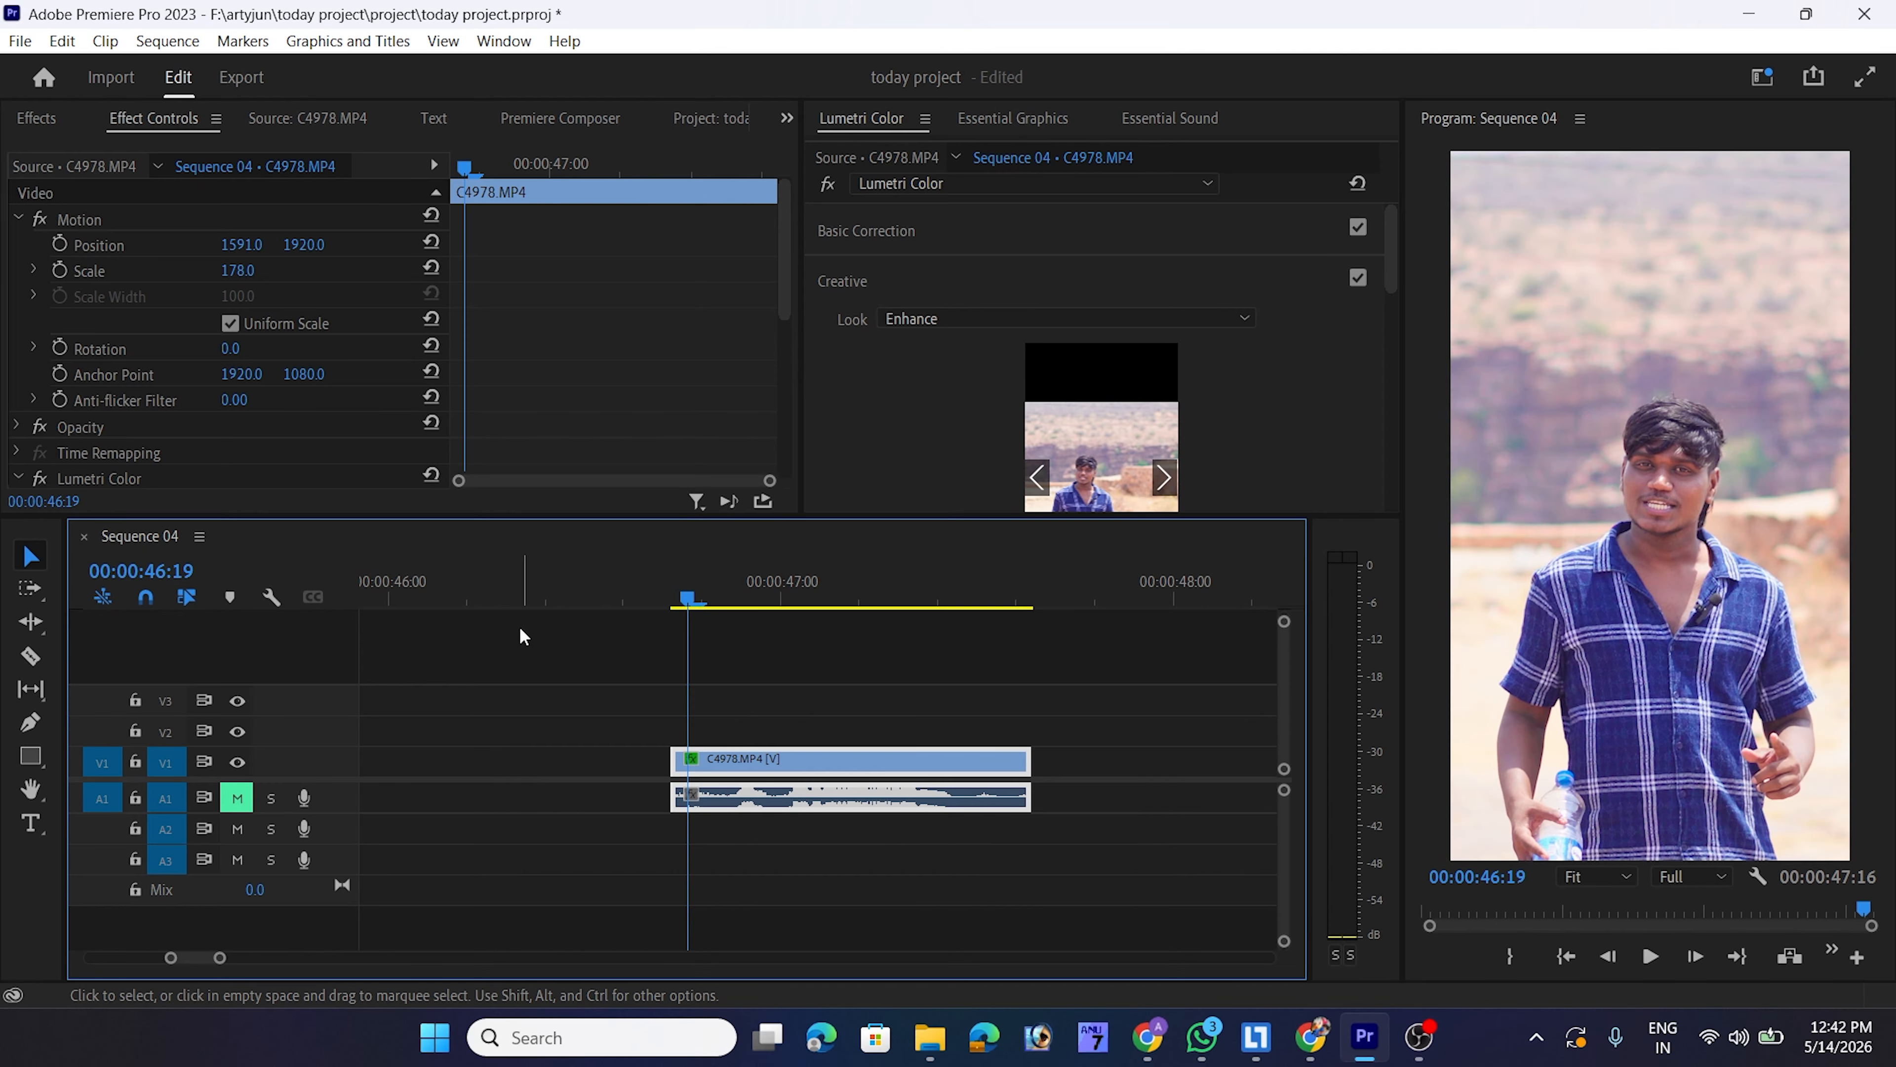
Zoom the timeline out to the sequence's full range and back in on the C4978.MP4 clip
key(minus)
key(minus)
key(minus)
key(minus)
key(minus)
key(minus)
key(minus)
key(minus)
key(minus)
key(minus)
key(minus)
key(minus)
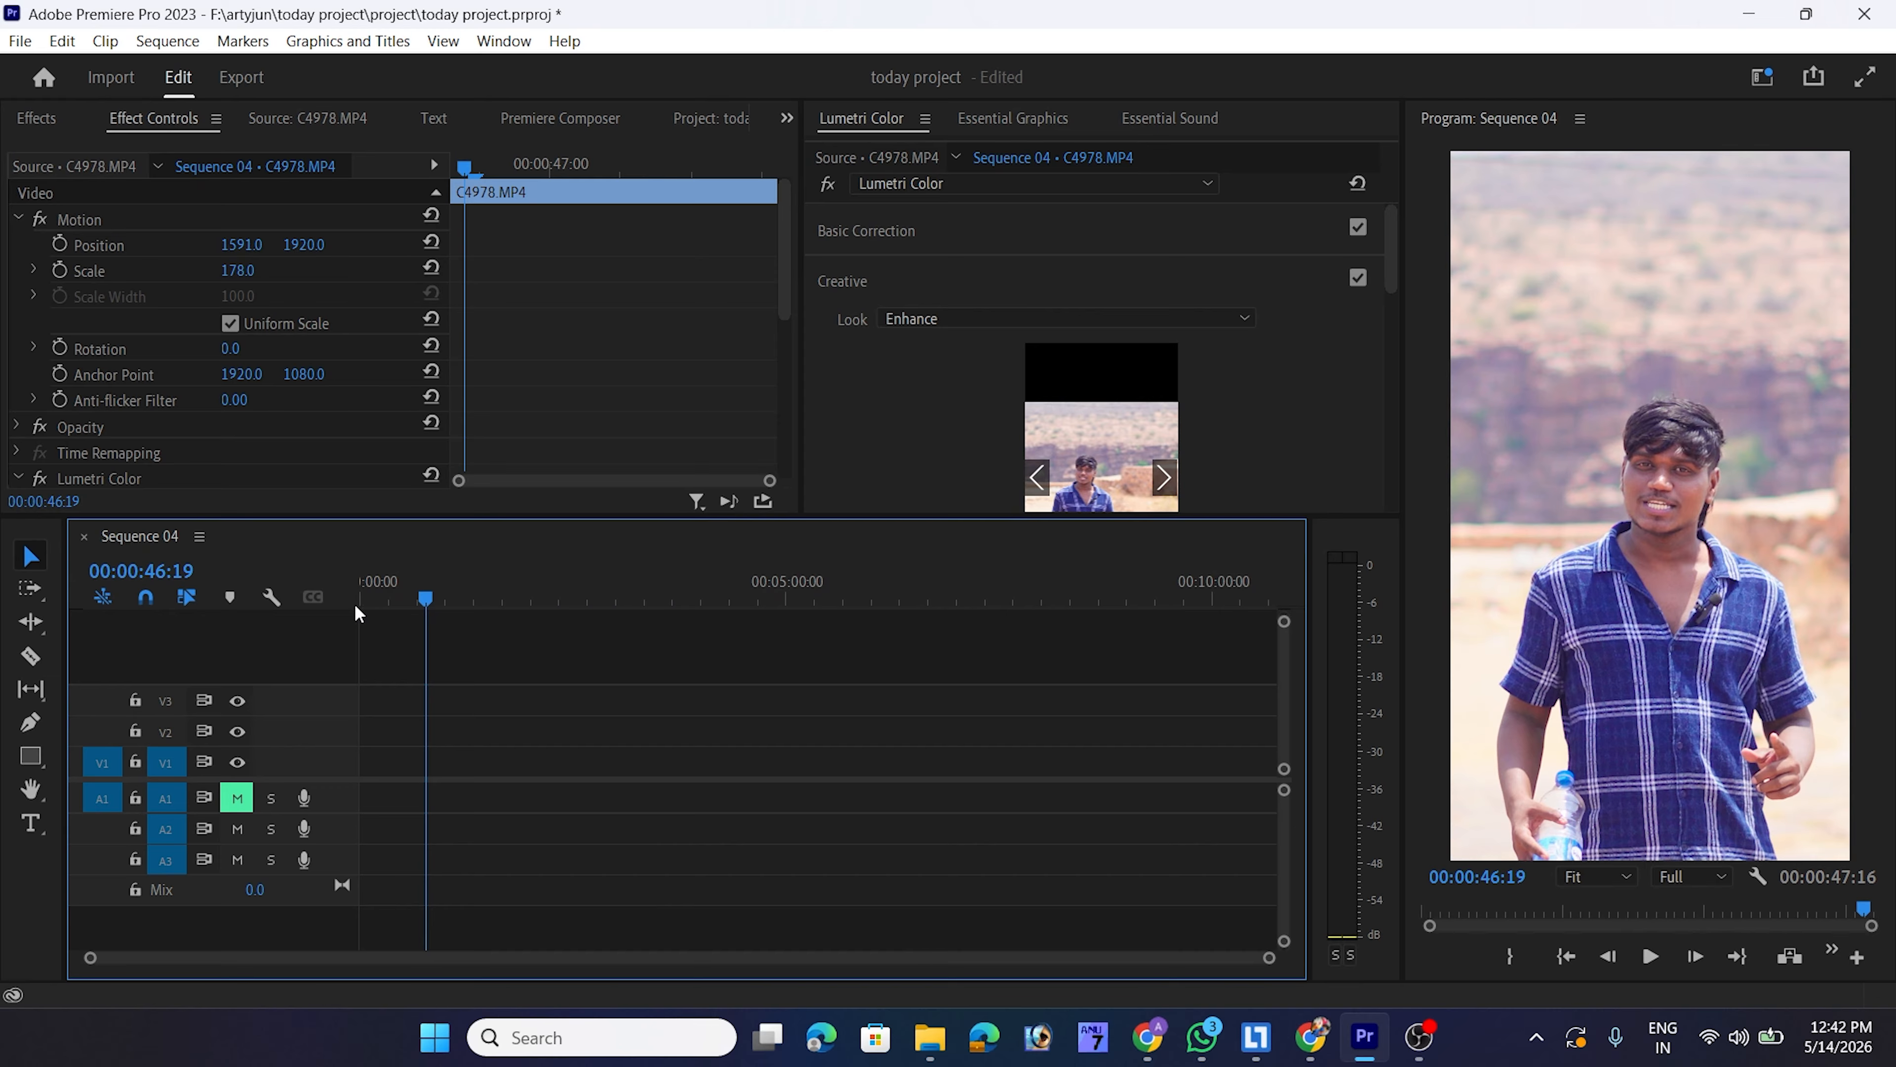
key(equal)
key(equal)
key(equal)
key(equal)
key(equal)
key(equal)
key(equal)
key(equal)
key(equal)
key(equal)
key(equal)
key(equal)
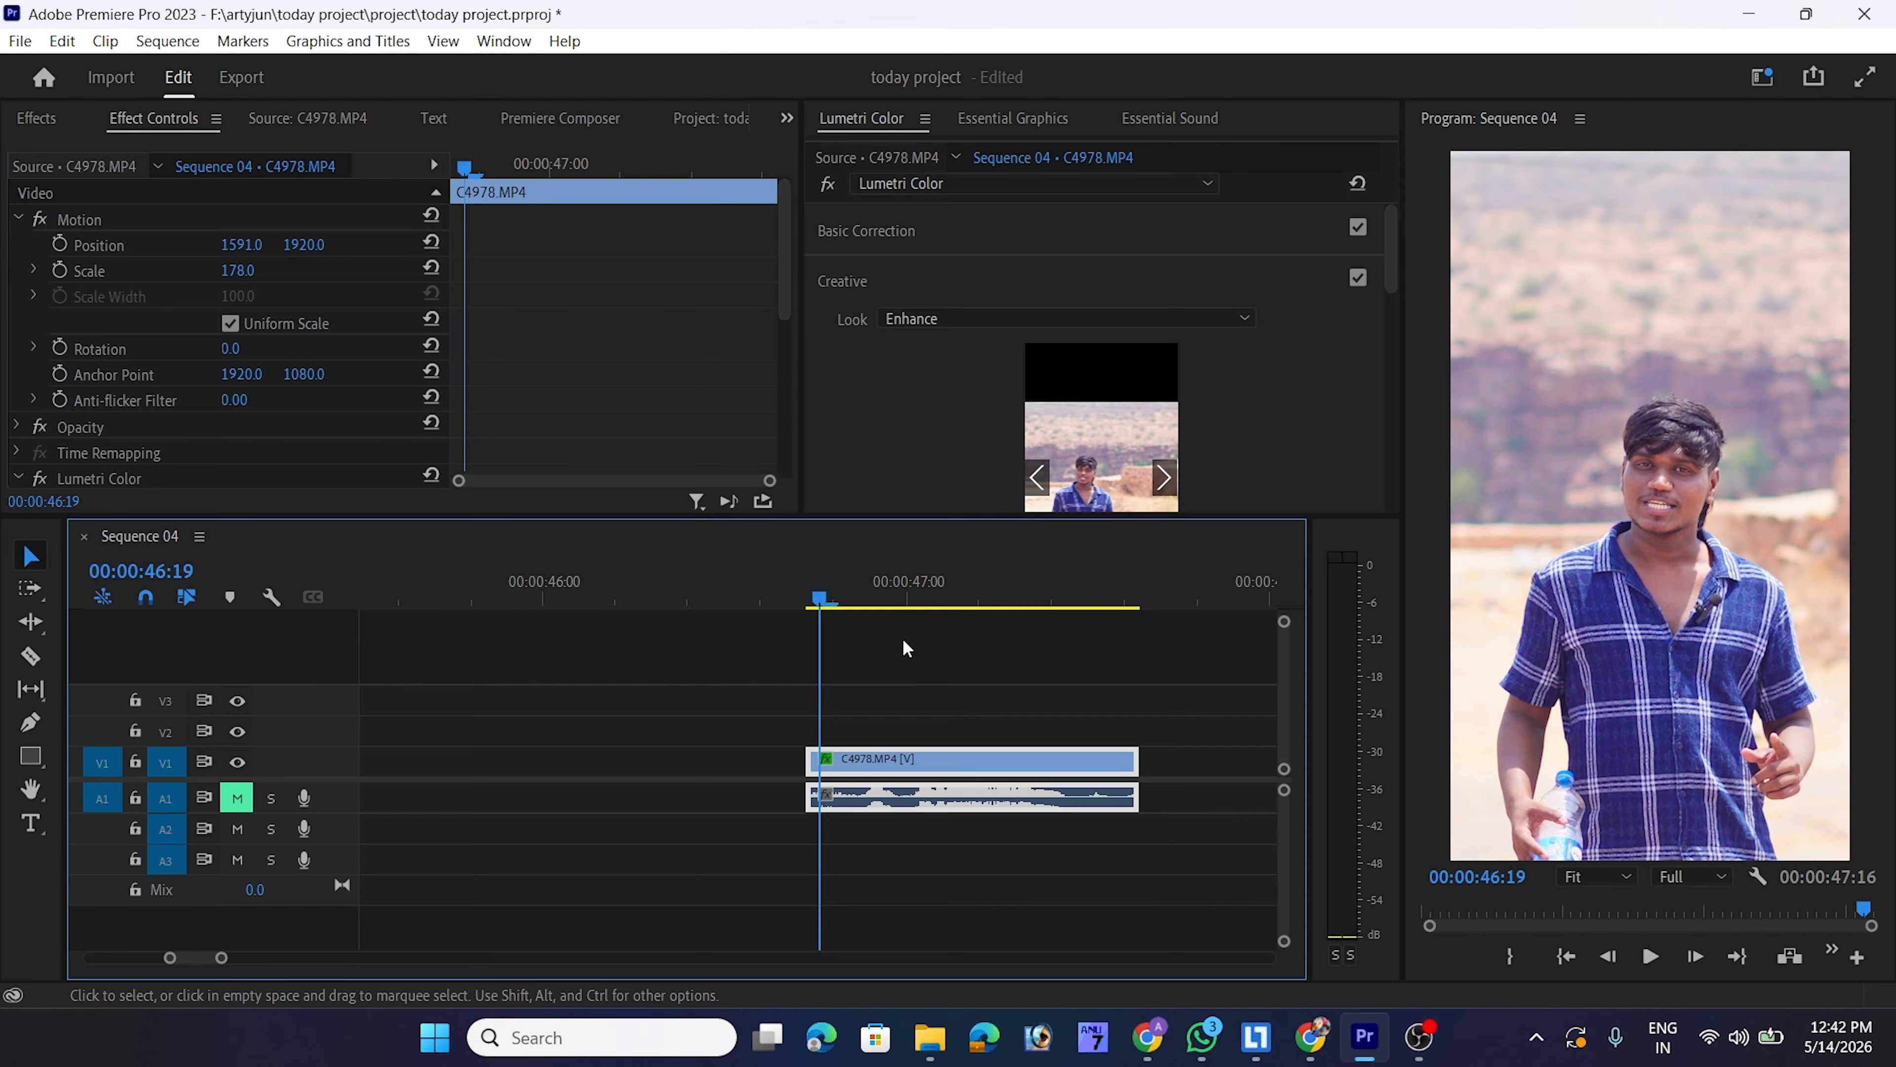
Scrub the C4978.MP4 clip between 00:00:47:03 and 00:00:47:10 and step the playhead back to 00:00:46:24
drag(821, 600, 956, 633)
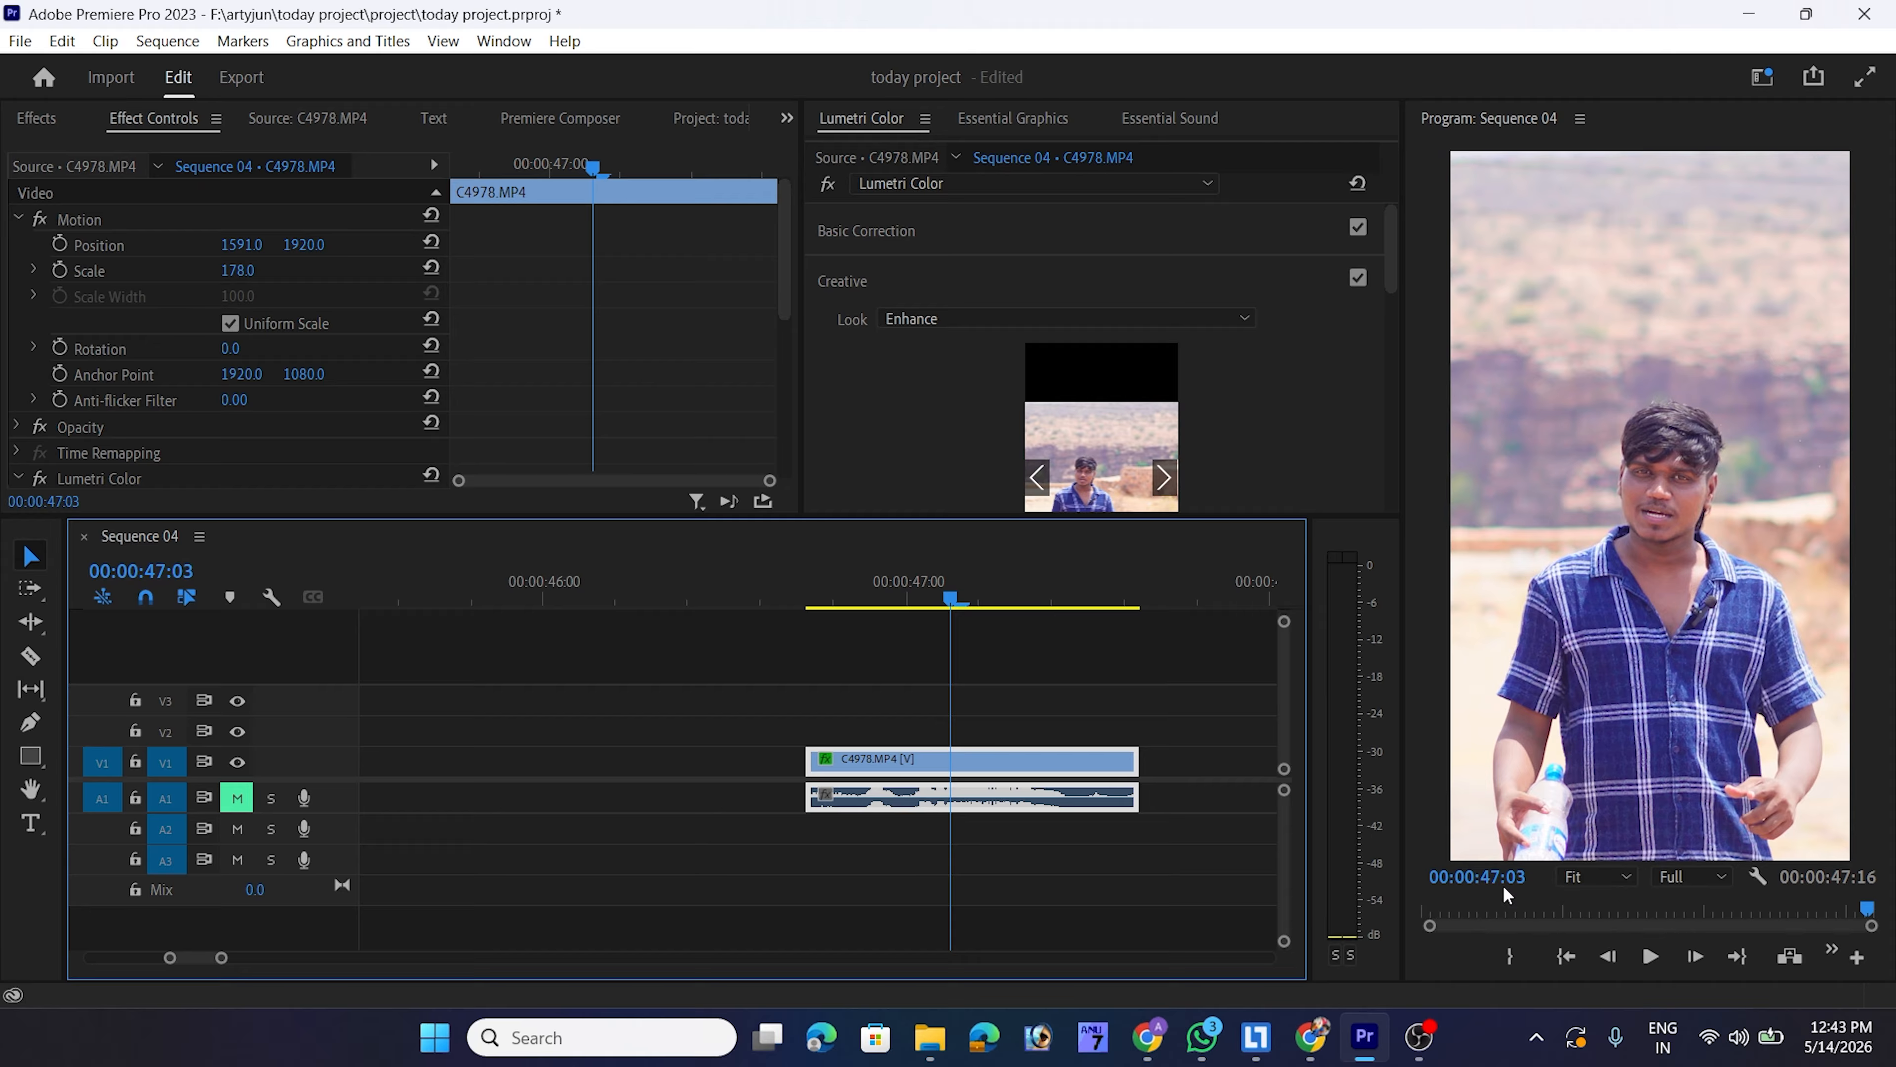
drag(954, 597, 1049, 631)
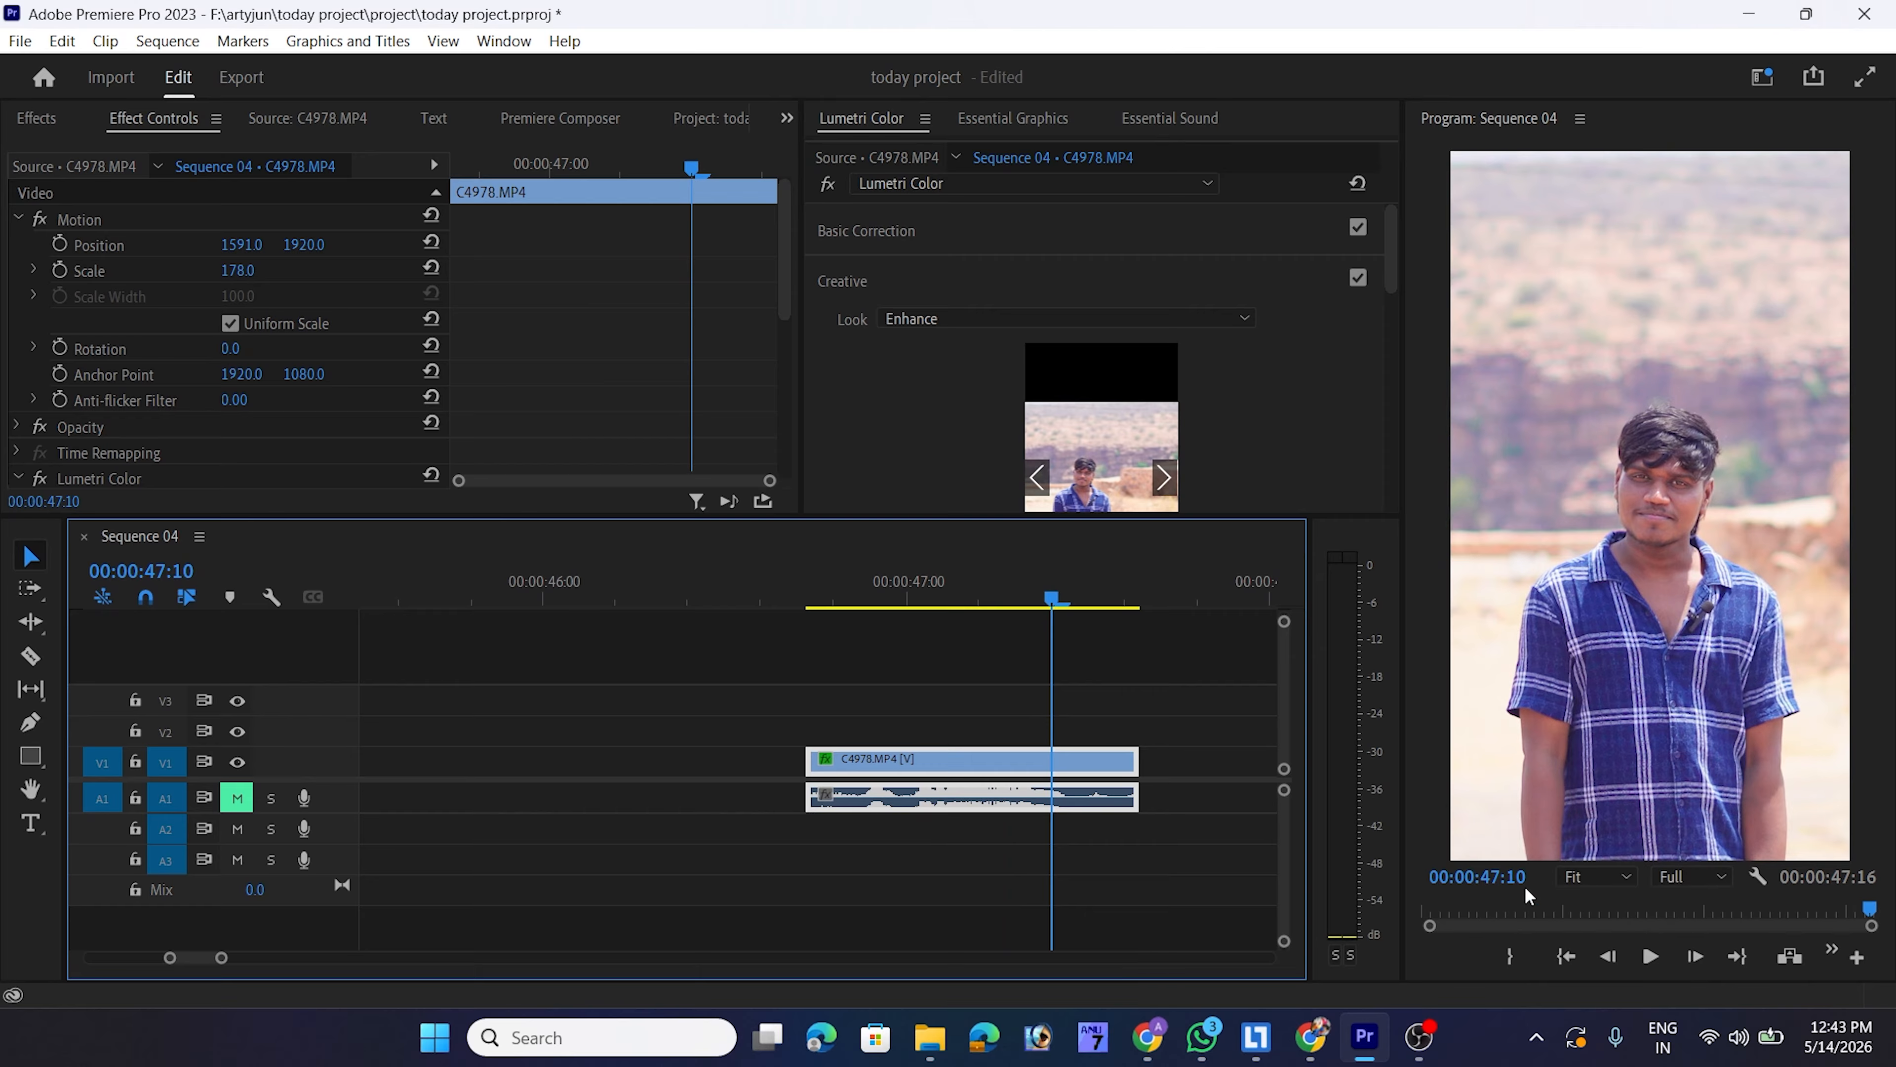
click(955, 597)
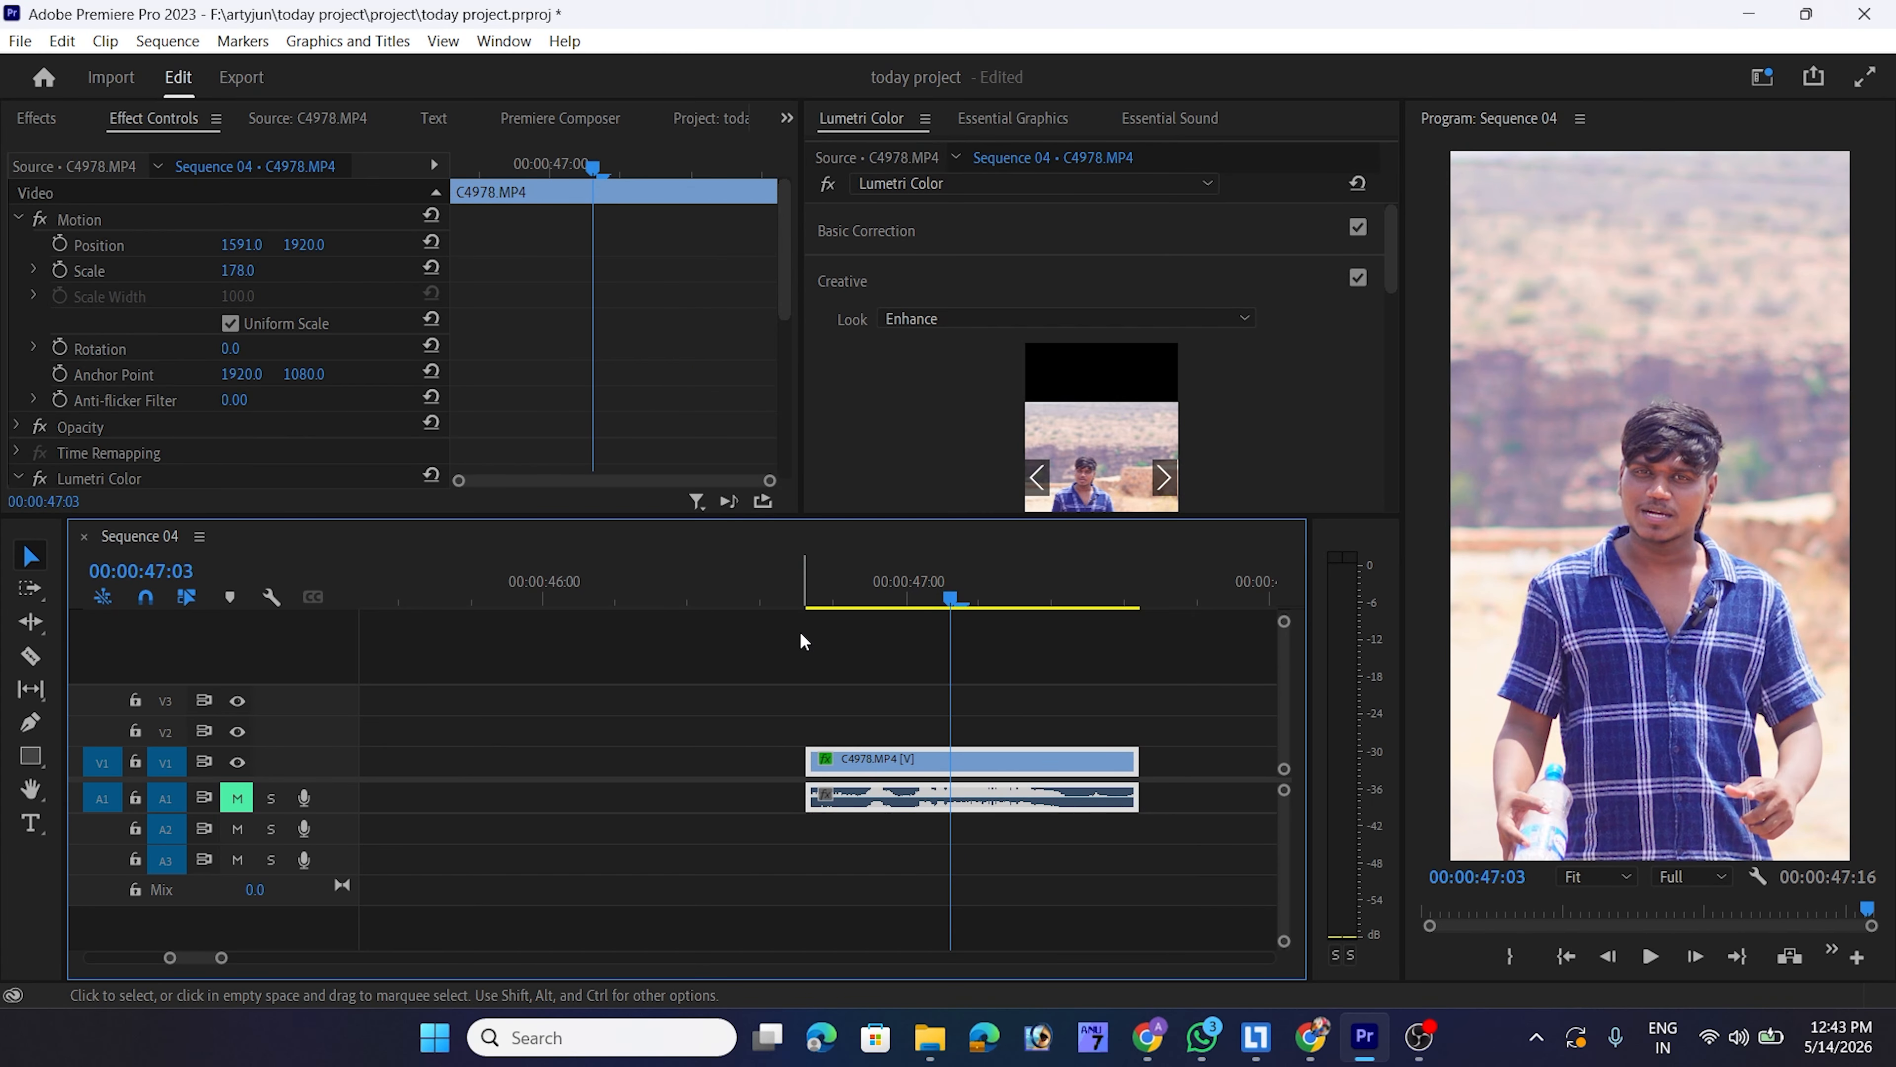
key(Left)
key(Left)
key(Left)
key(Left)
Open the videos bin and load C4936.MP4 into the Source monitor
click(710, 119)
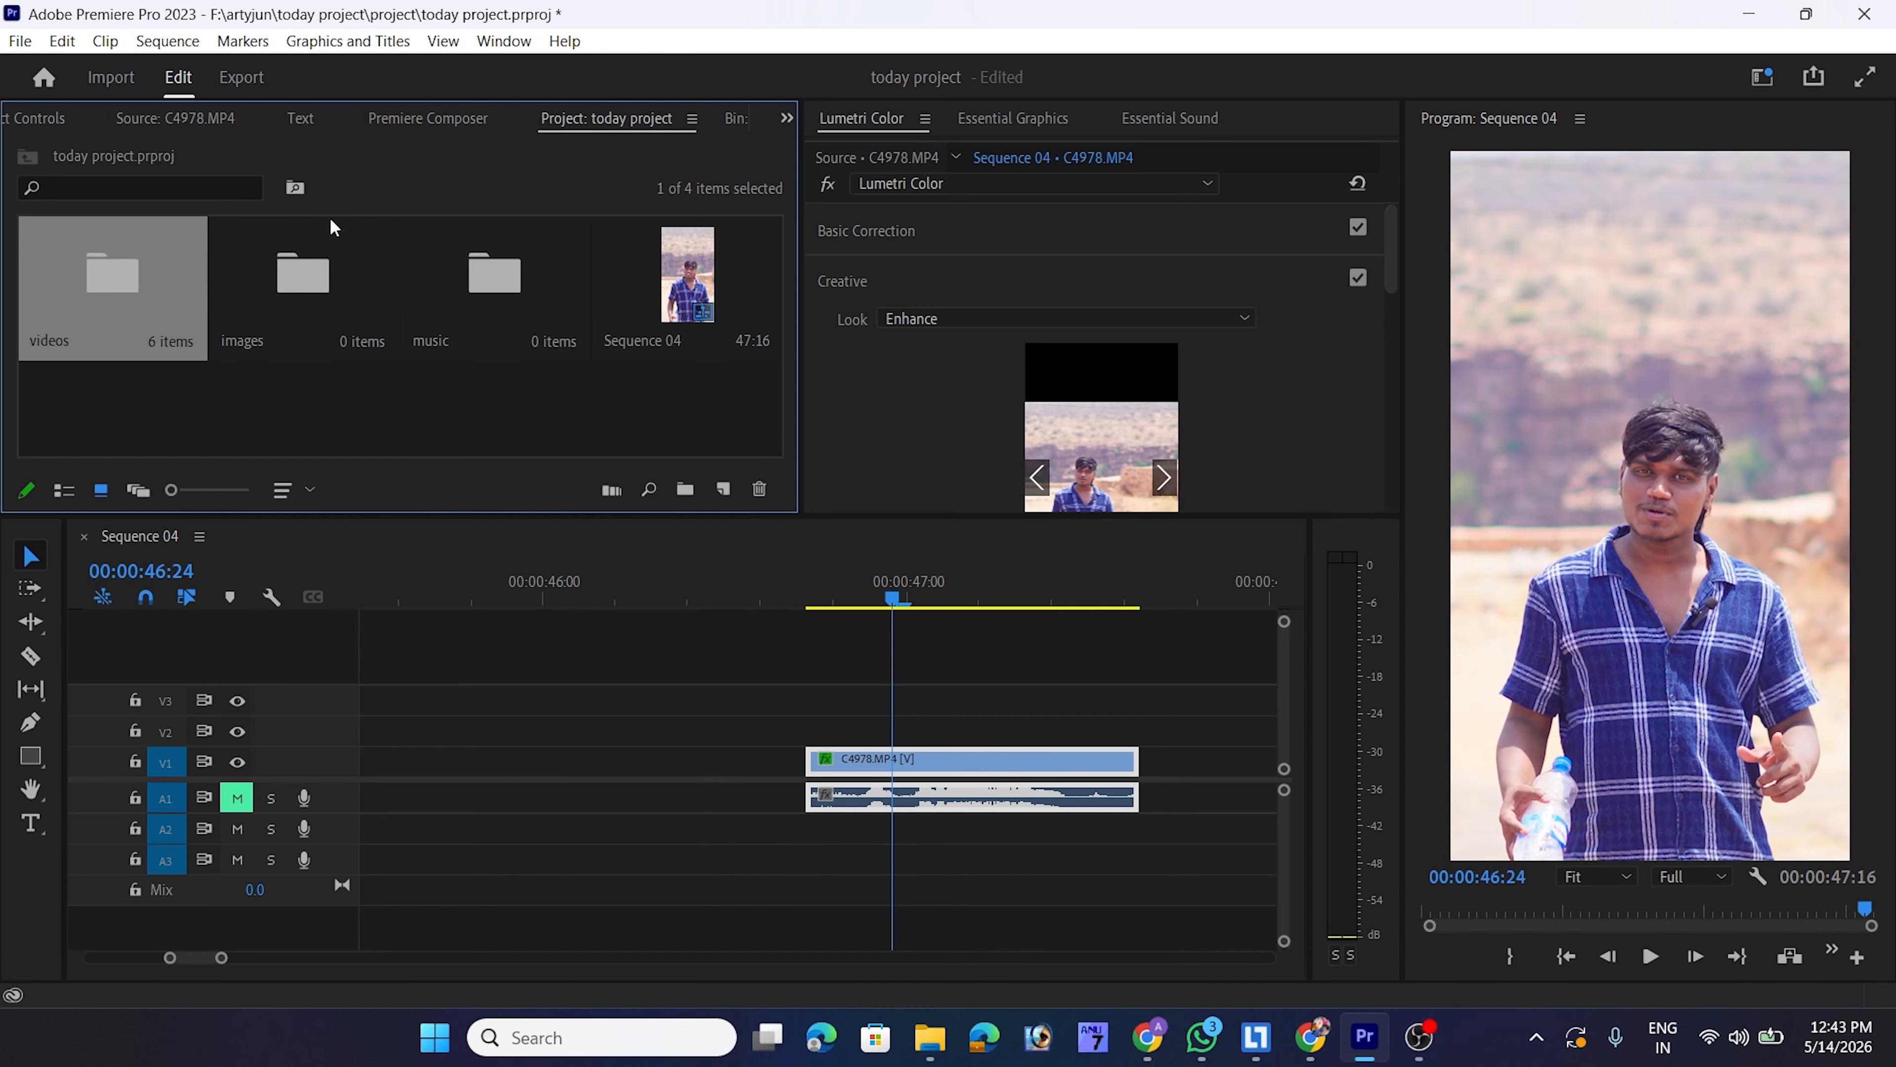
double_click(146, 267)
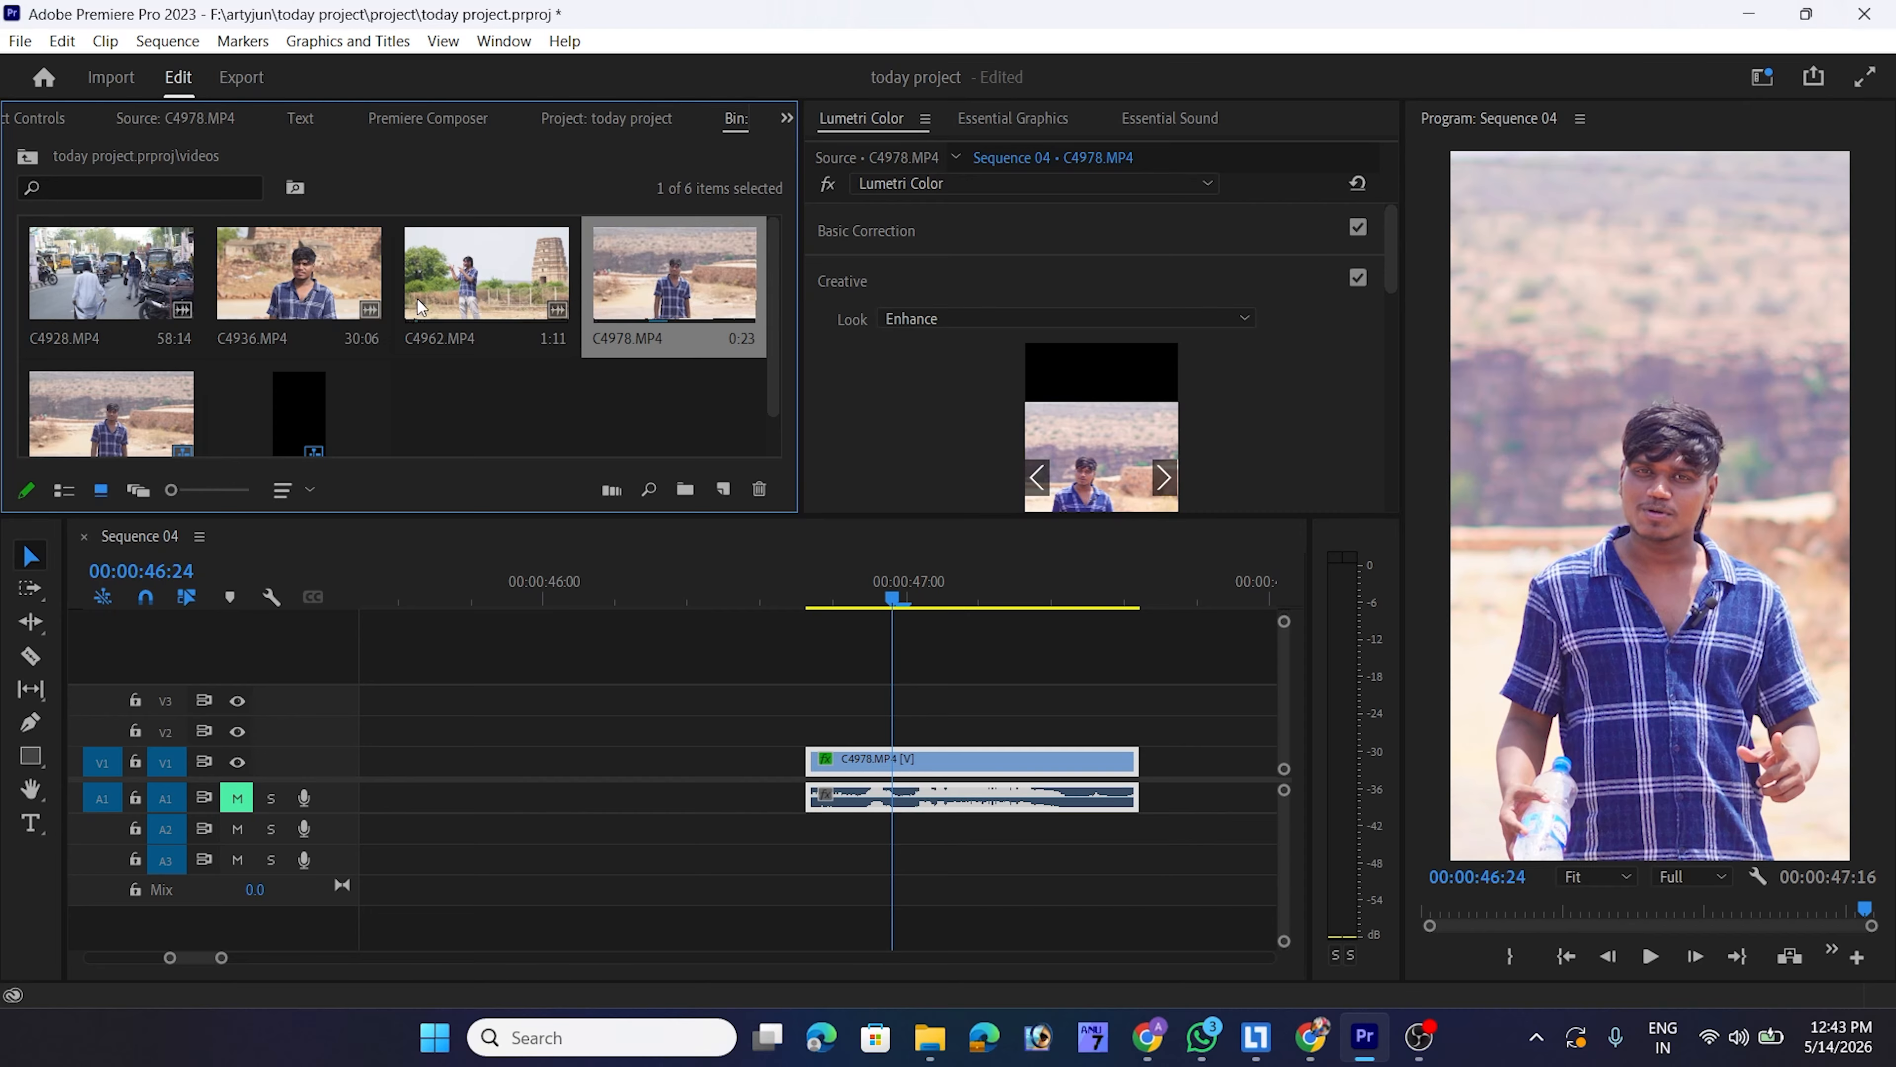
click(333, 280)
double_click(324, 266)
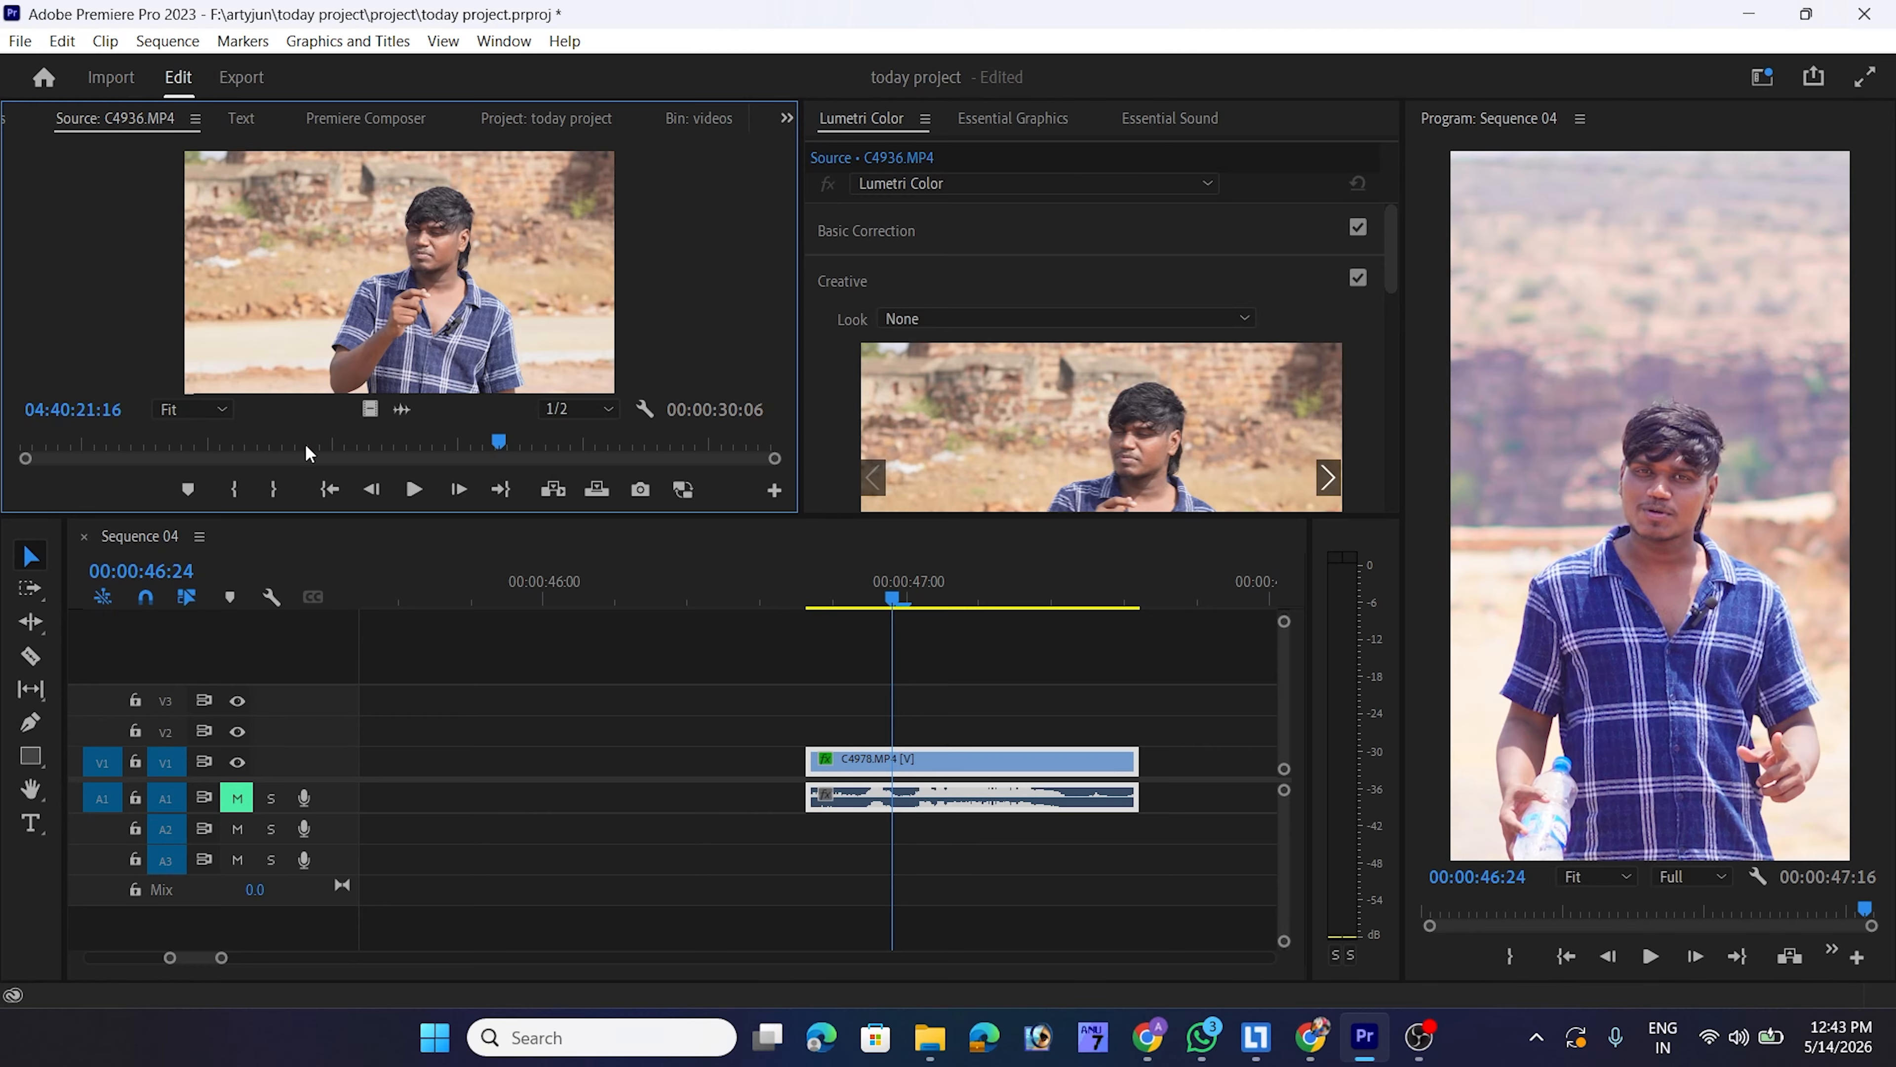
Mark the C4936.MP4 source range with an In point at 04:40:15:03 and an Out point at 04:40:17:19
mouse_move(305, 443)
mouse_down()
mouse_move(291, 446)
mouse_move(340, 454)
mouse_up()
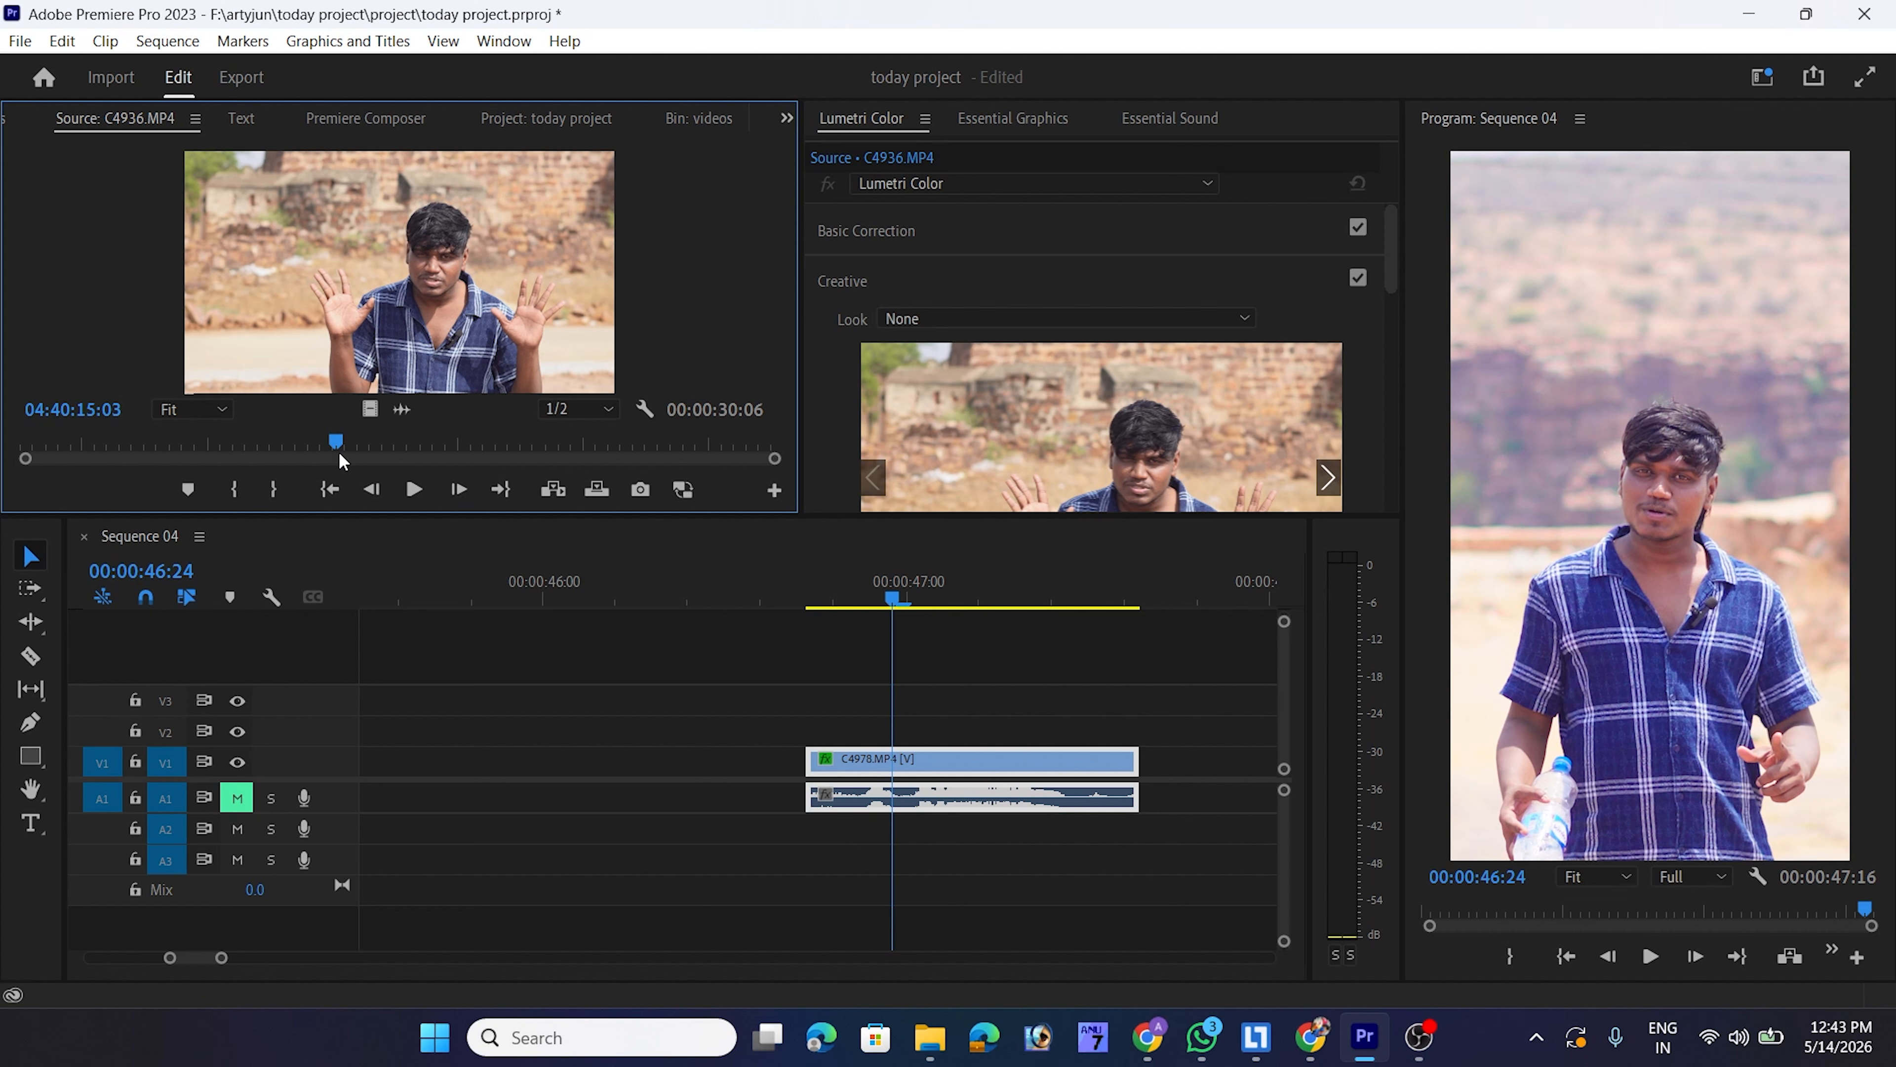
key(i)
drag(337, 447, 403, 451)
key(o)
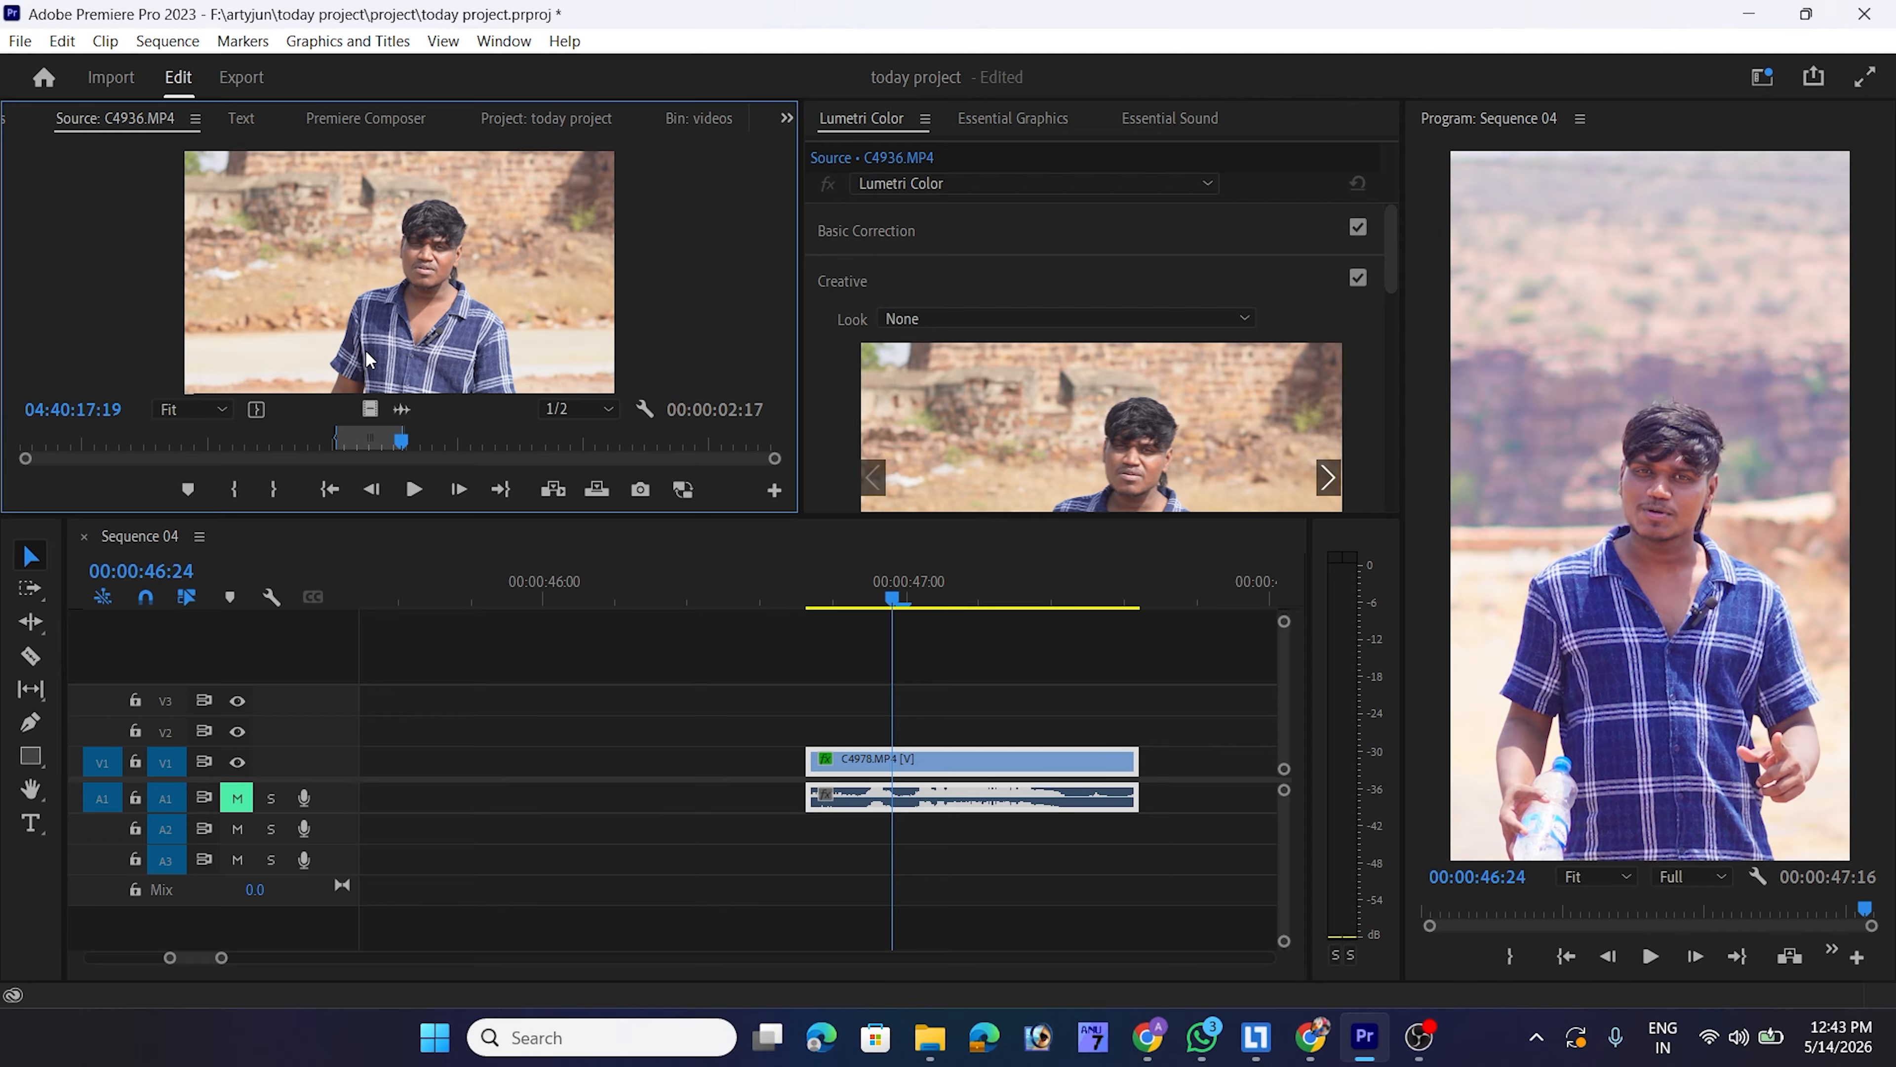
Insert the marked C4936.MP4 range at 00:00:46:18, at the start of the C4978.MP4 clip
click(842, 600)
drag(841, 600, 805, 624)
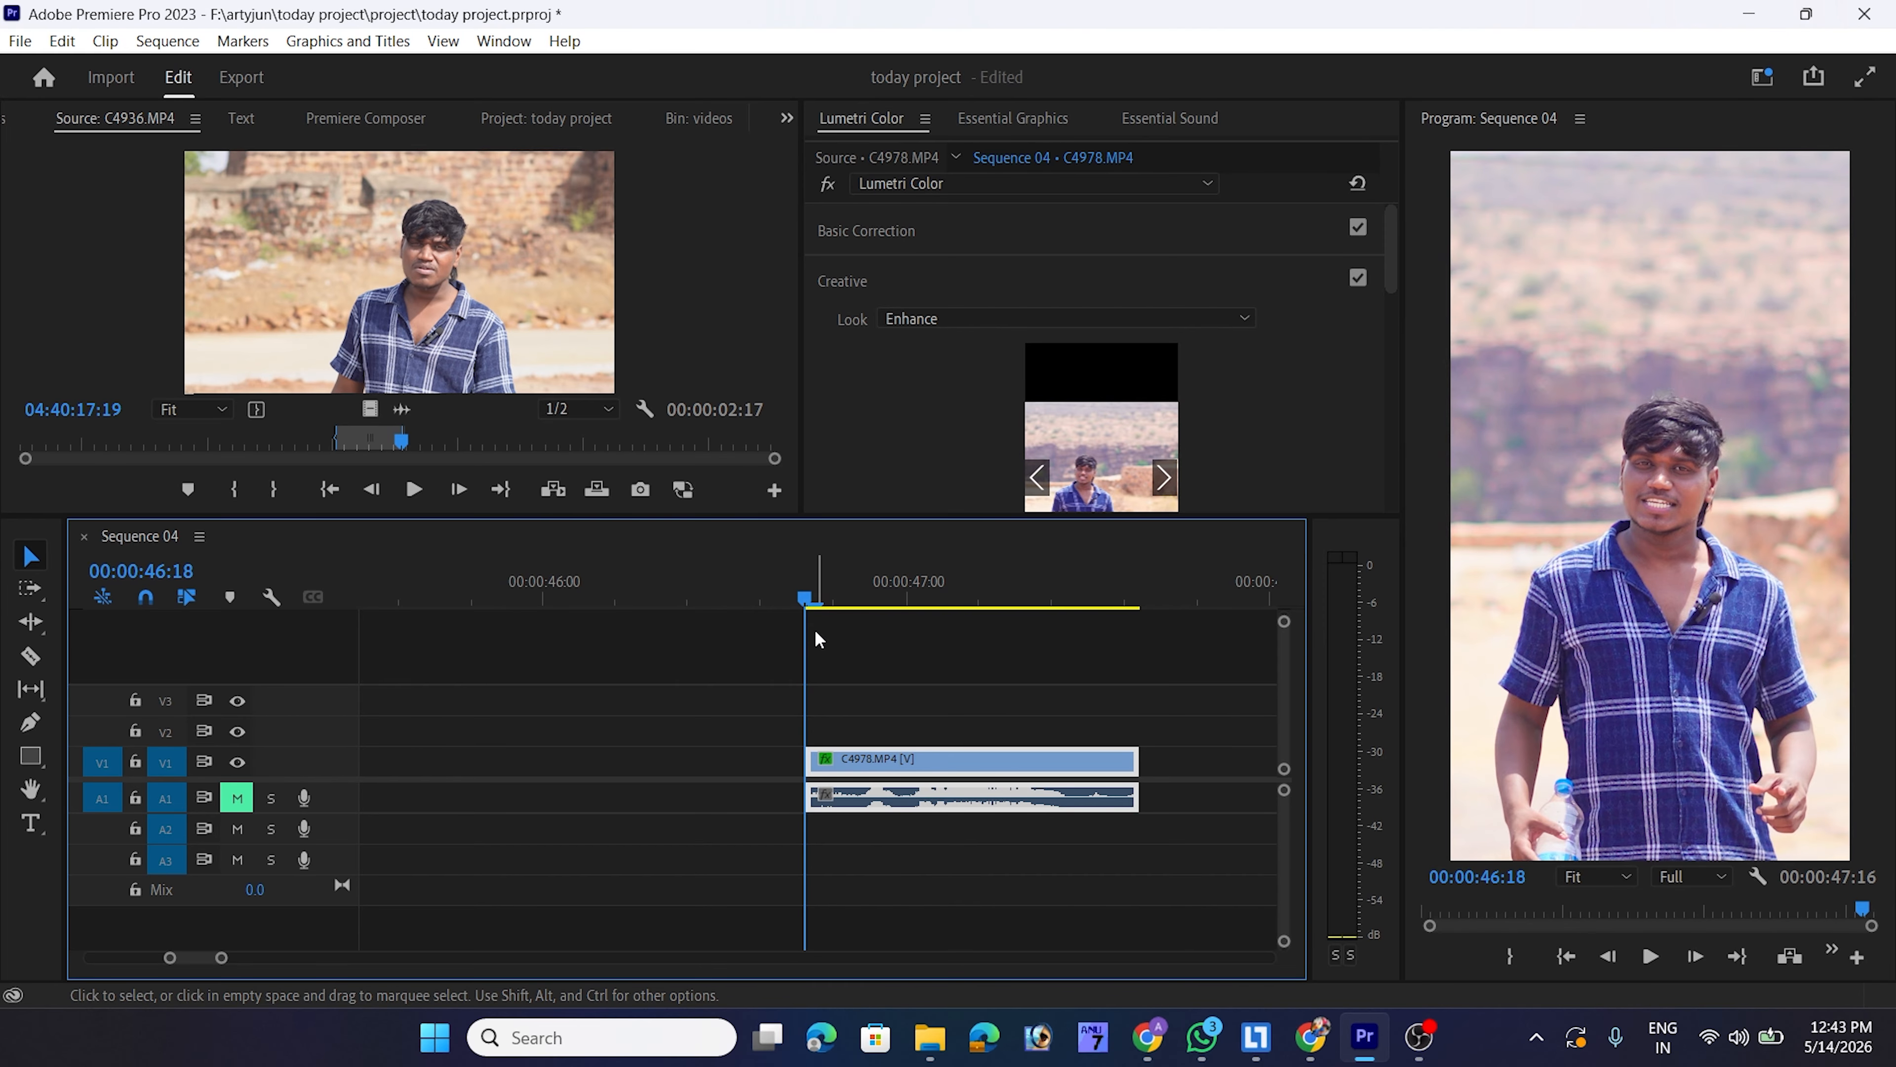
click(557, 489)
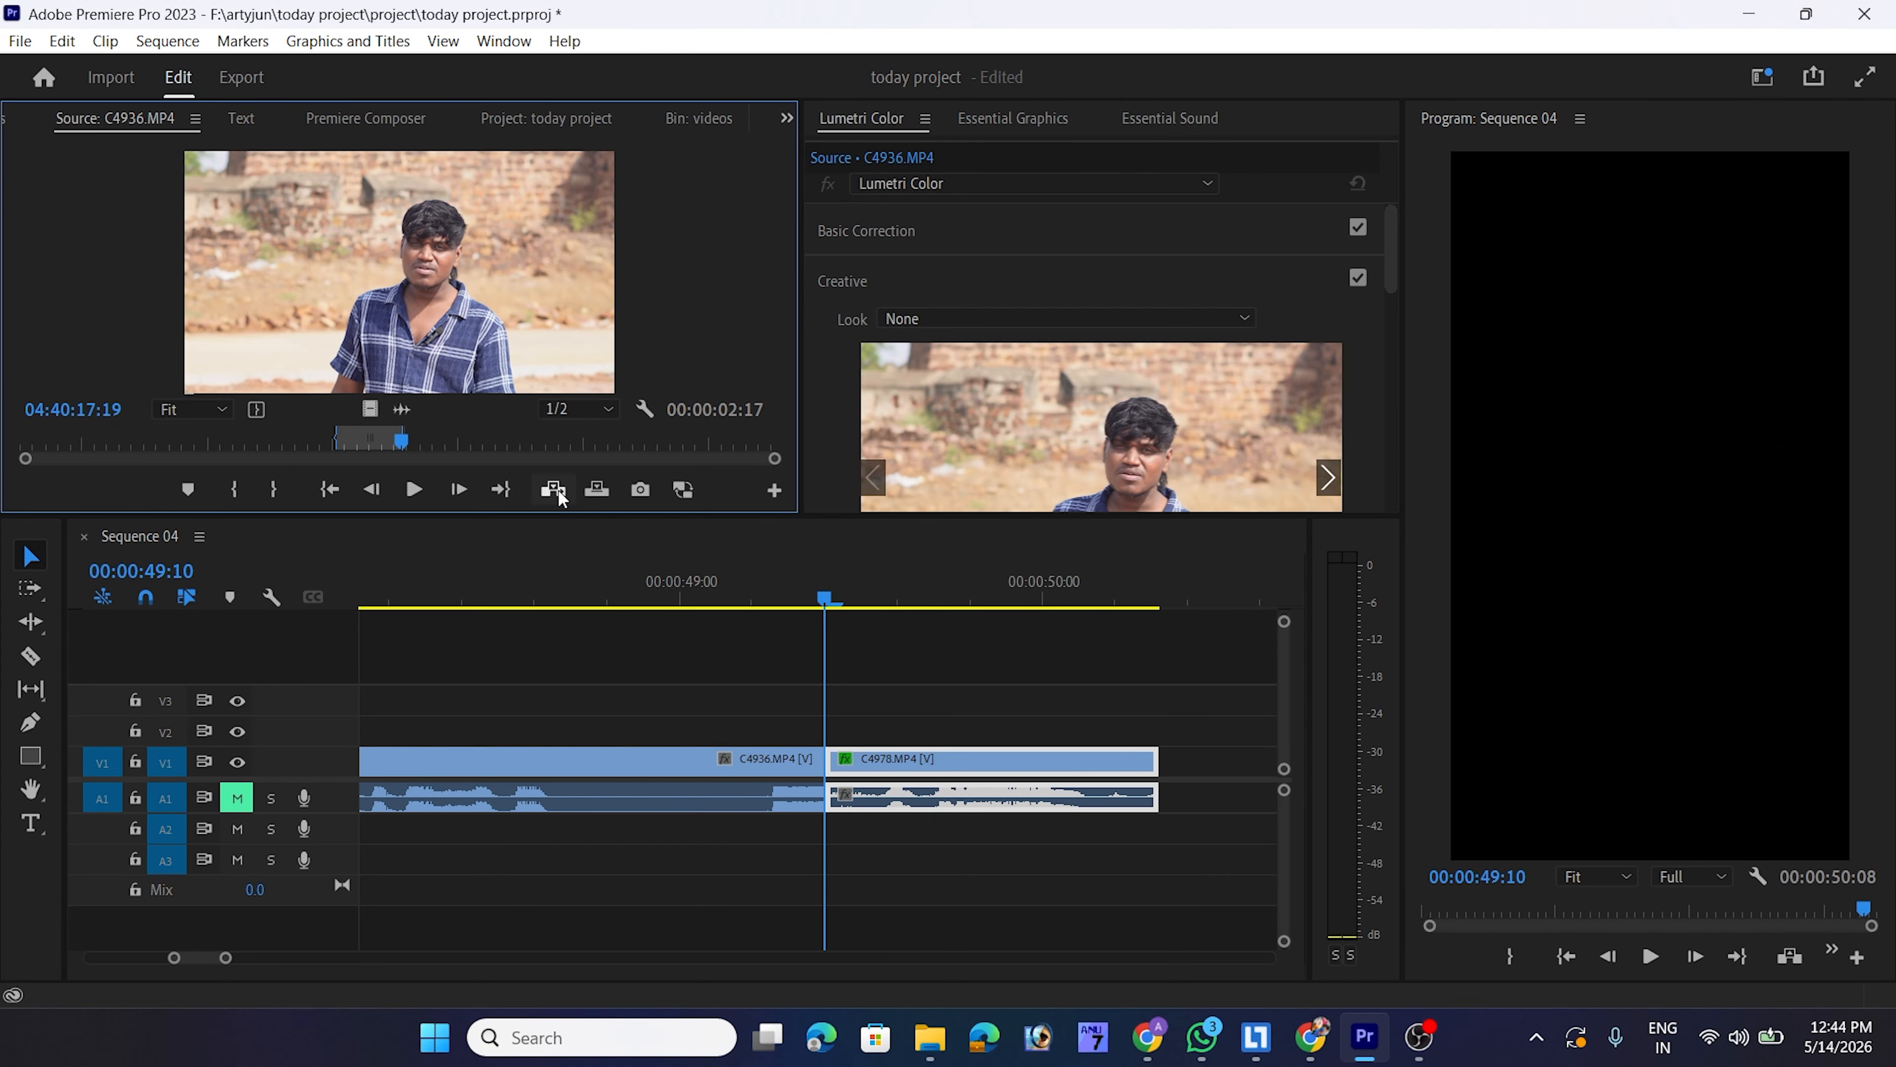
Overwrite the end of the C4978.MP4 clip with the marked C4936.MP4 range, starting at 00:00:49:20
key(minus)
key(minus)
key(minus)
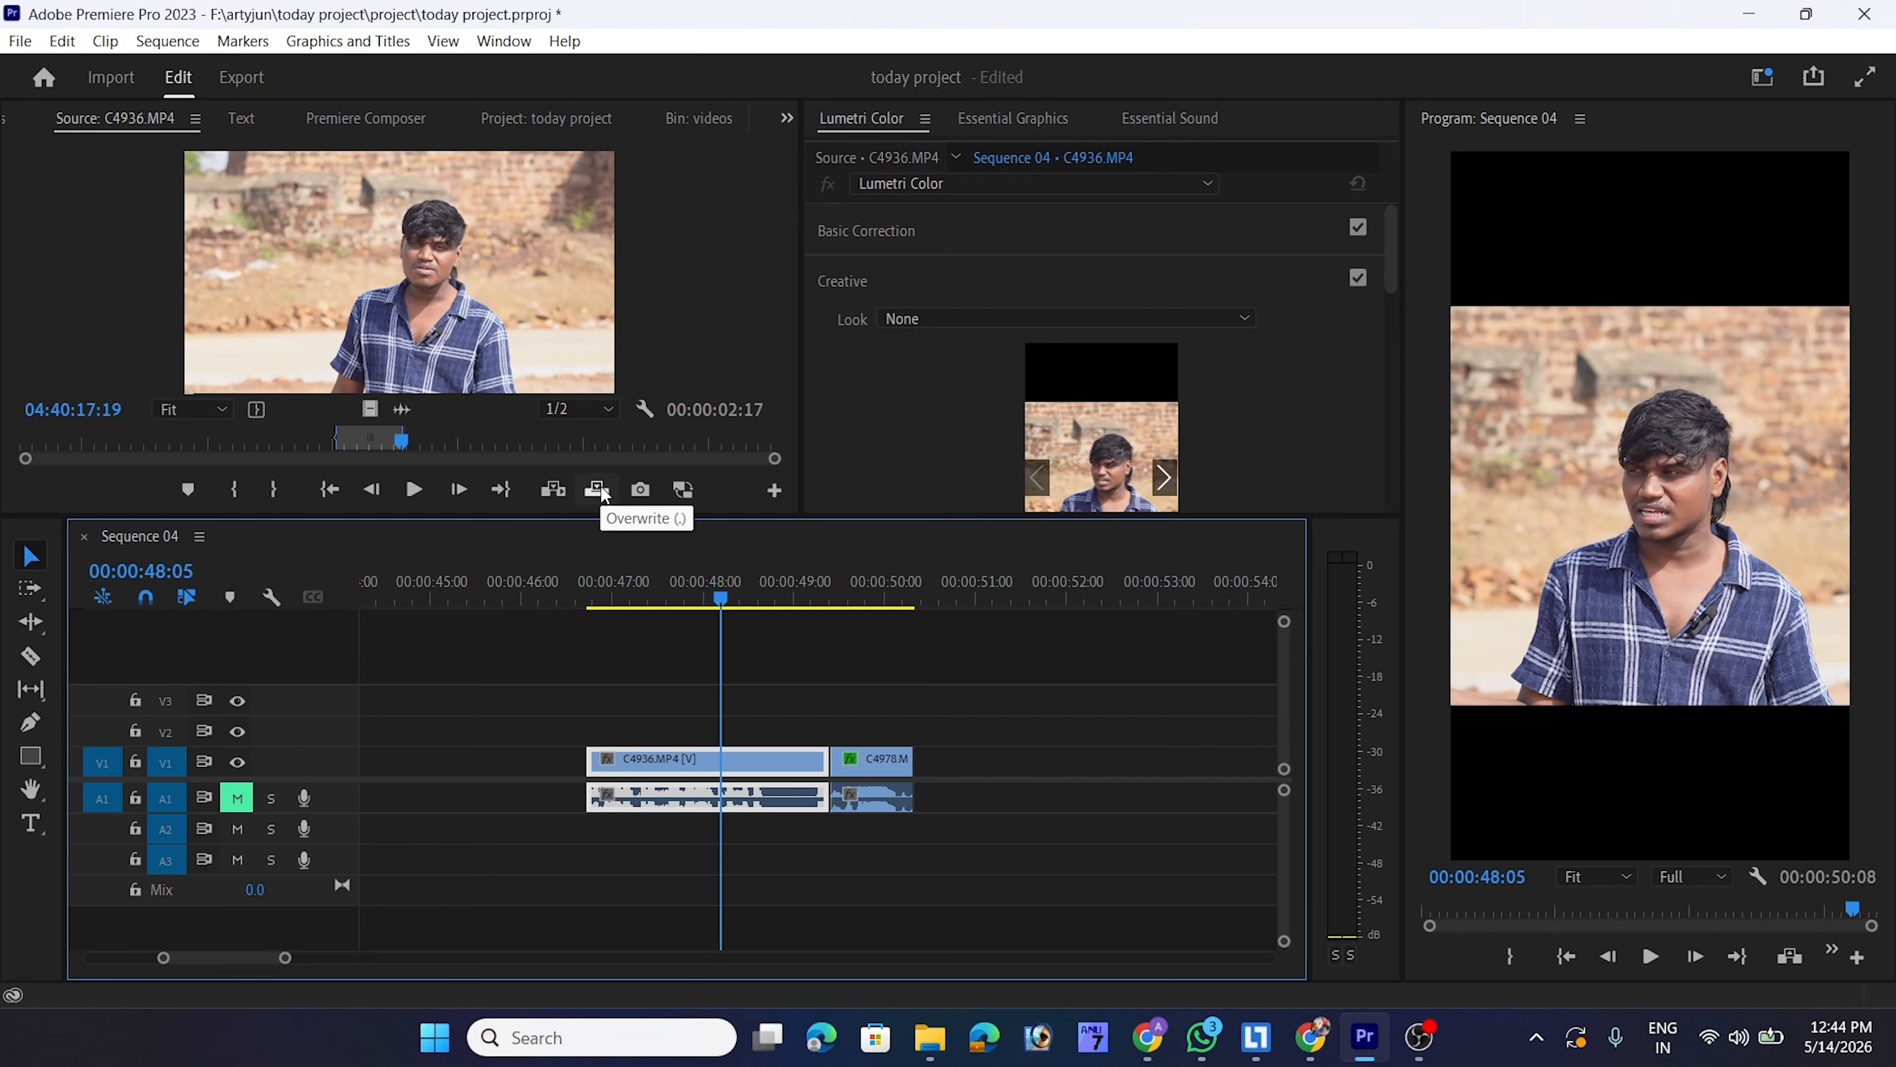
click(870, 592)
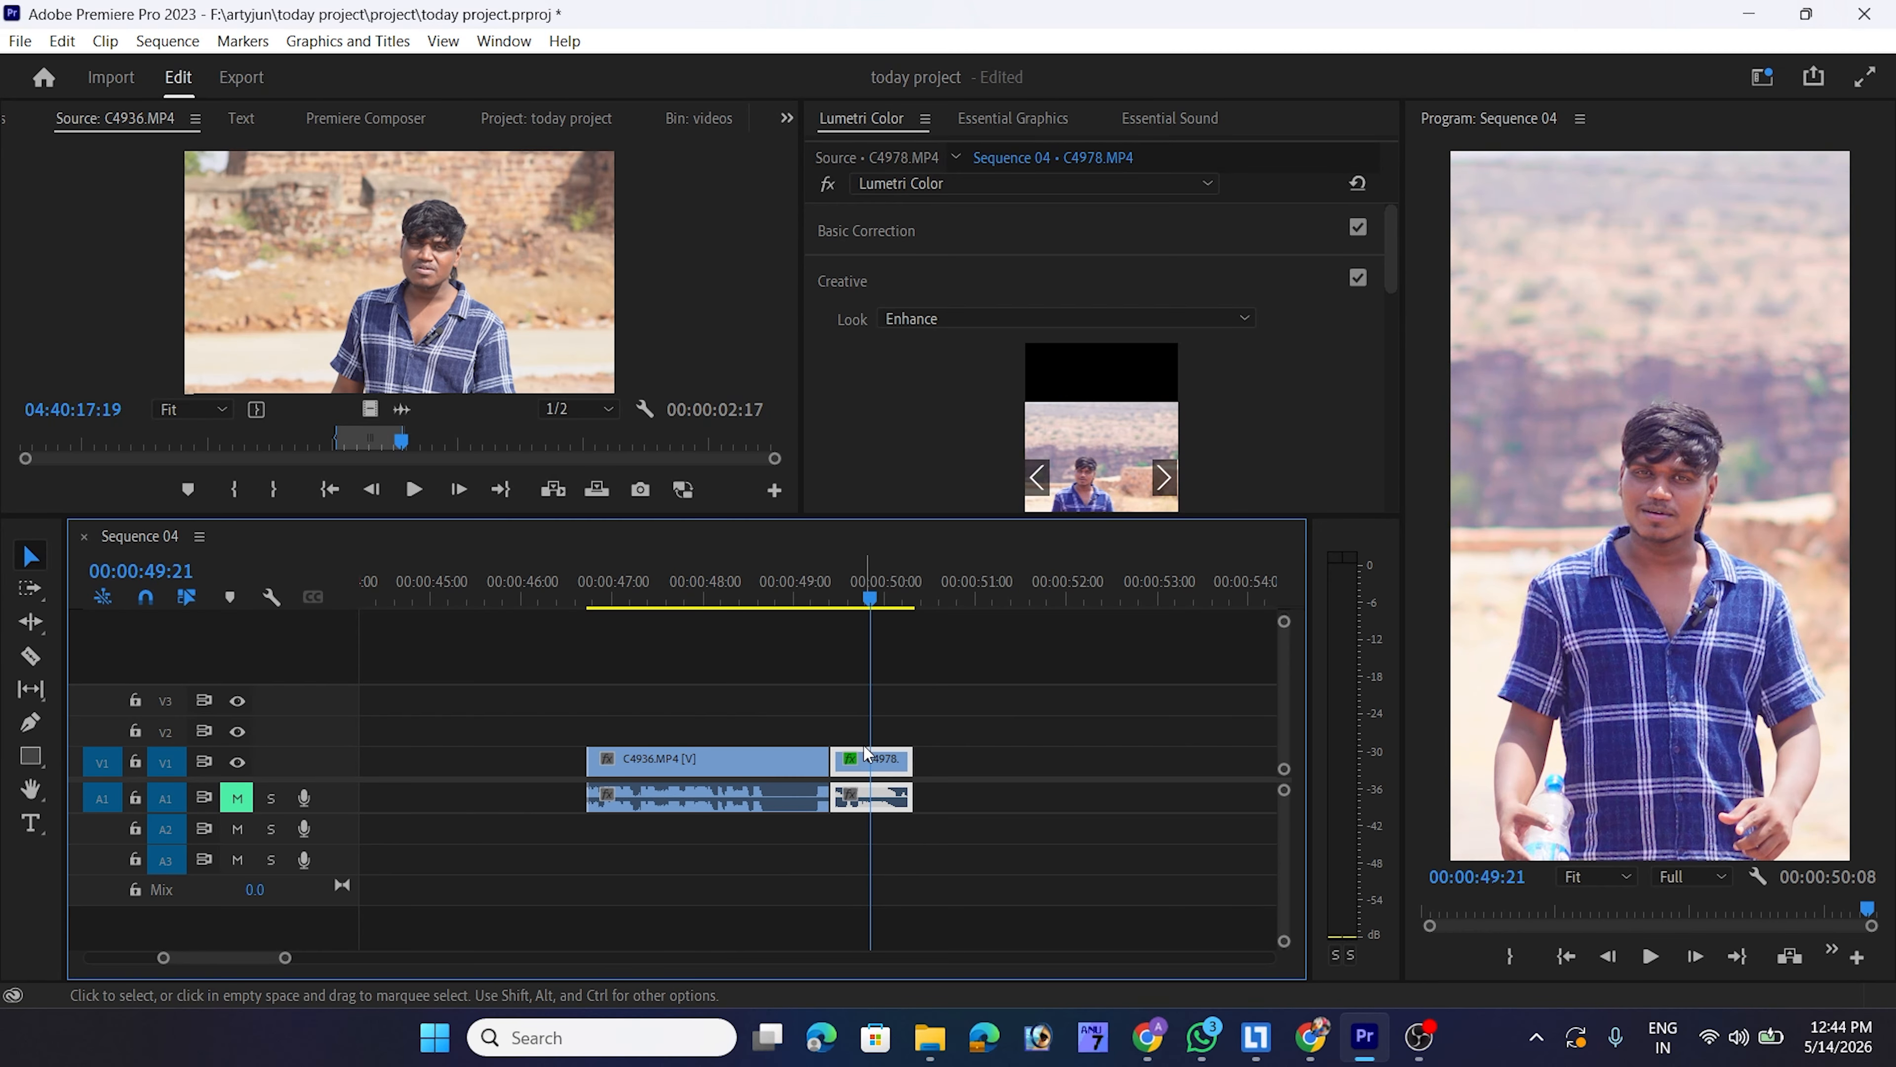
key(equal)
key(equal)
key(equal)
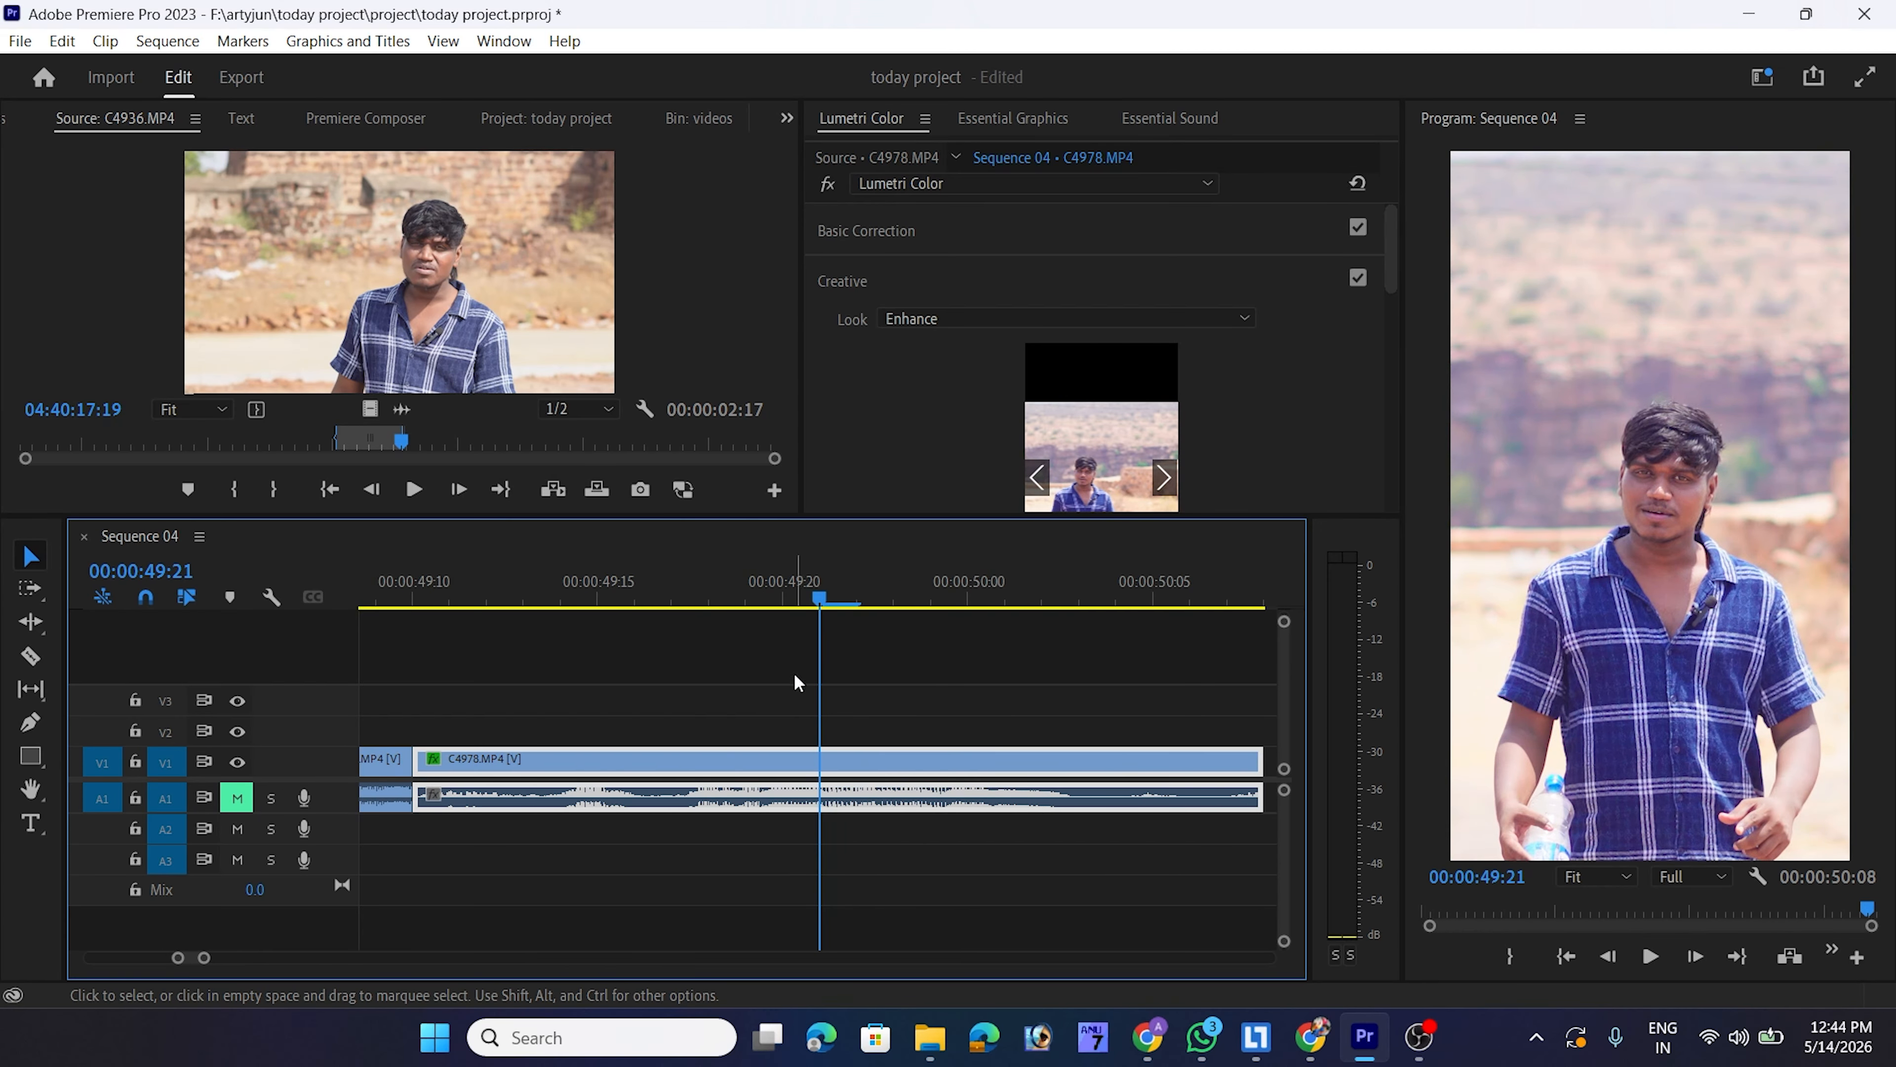
drag(594, 596, 780, 594)
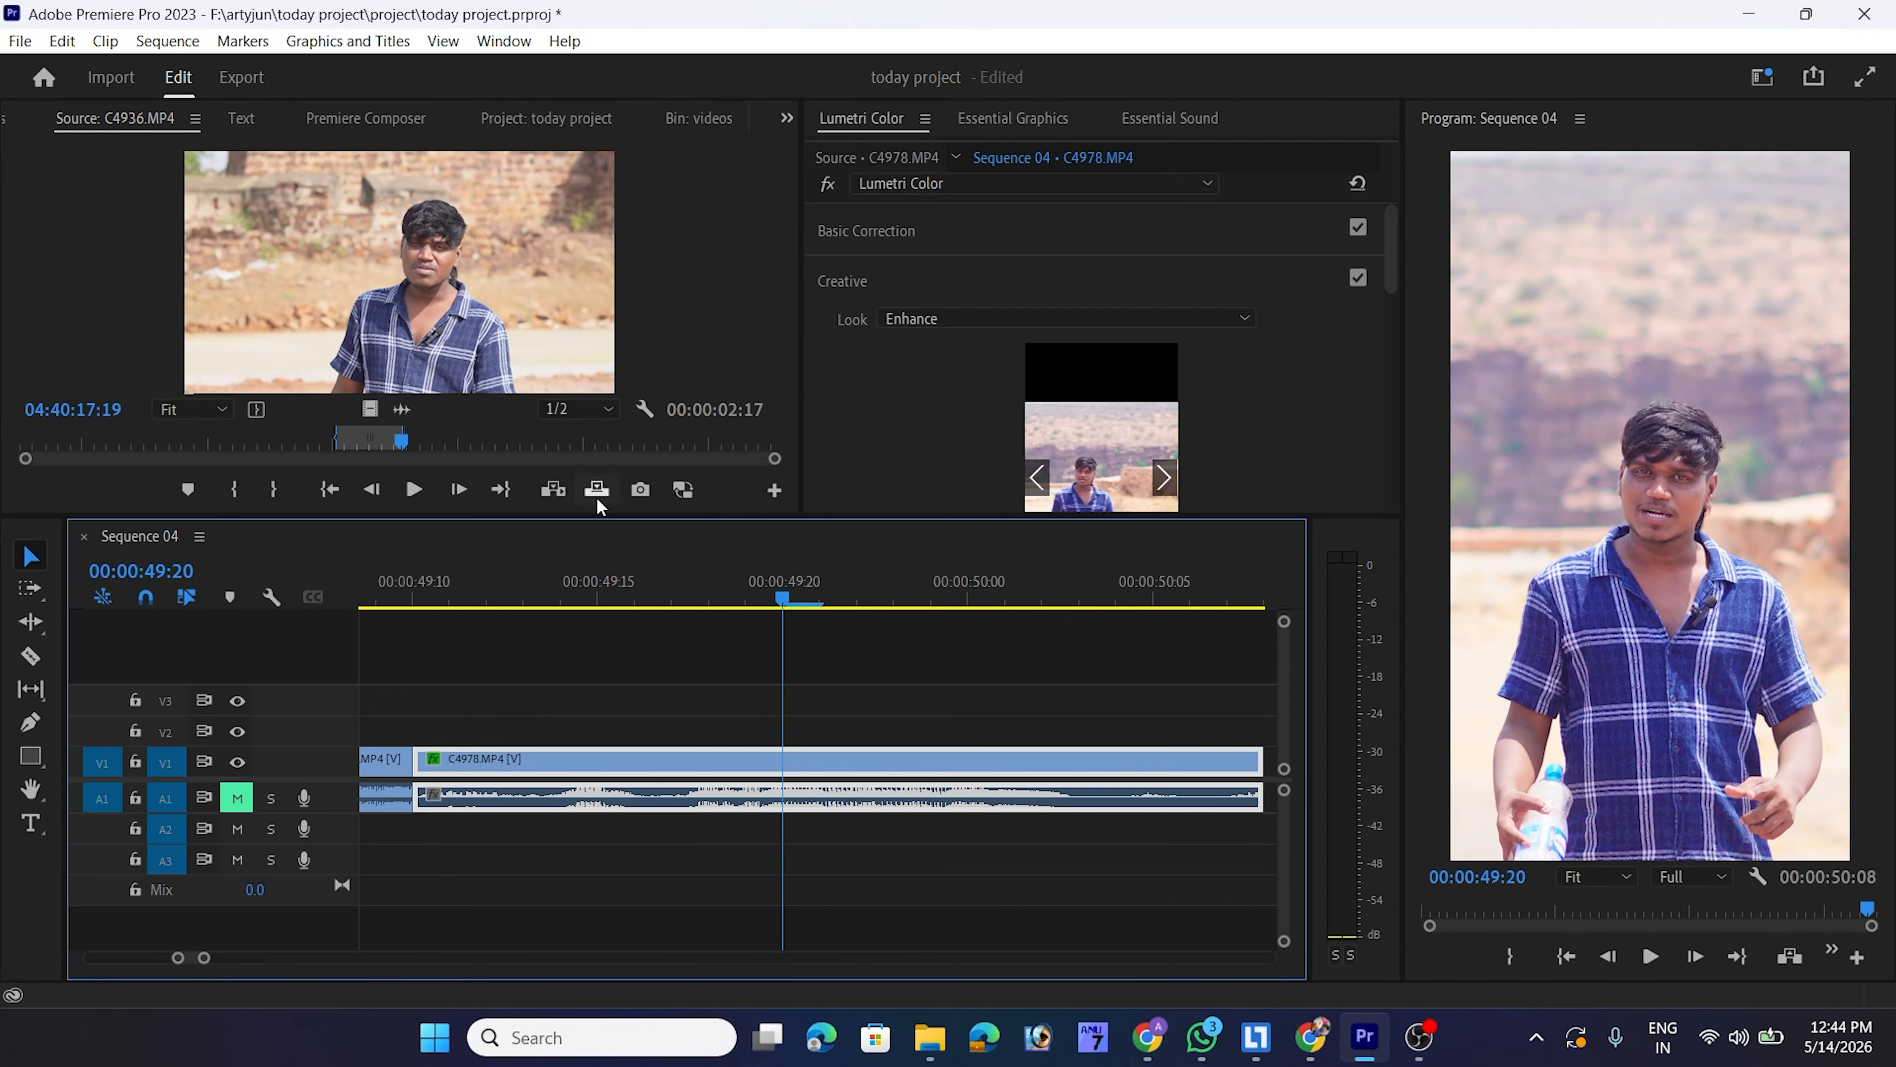
click(596, 491)
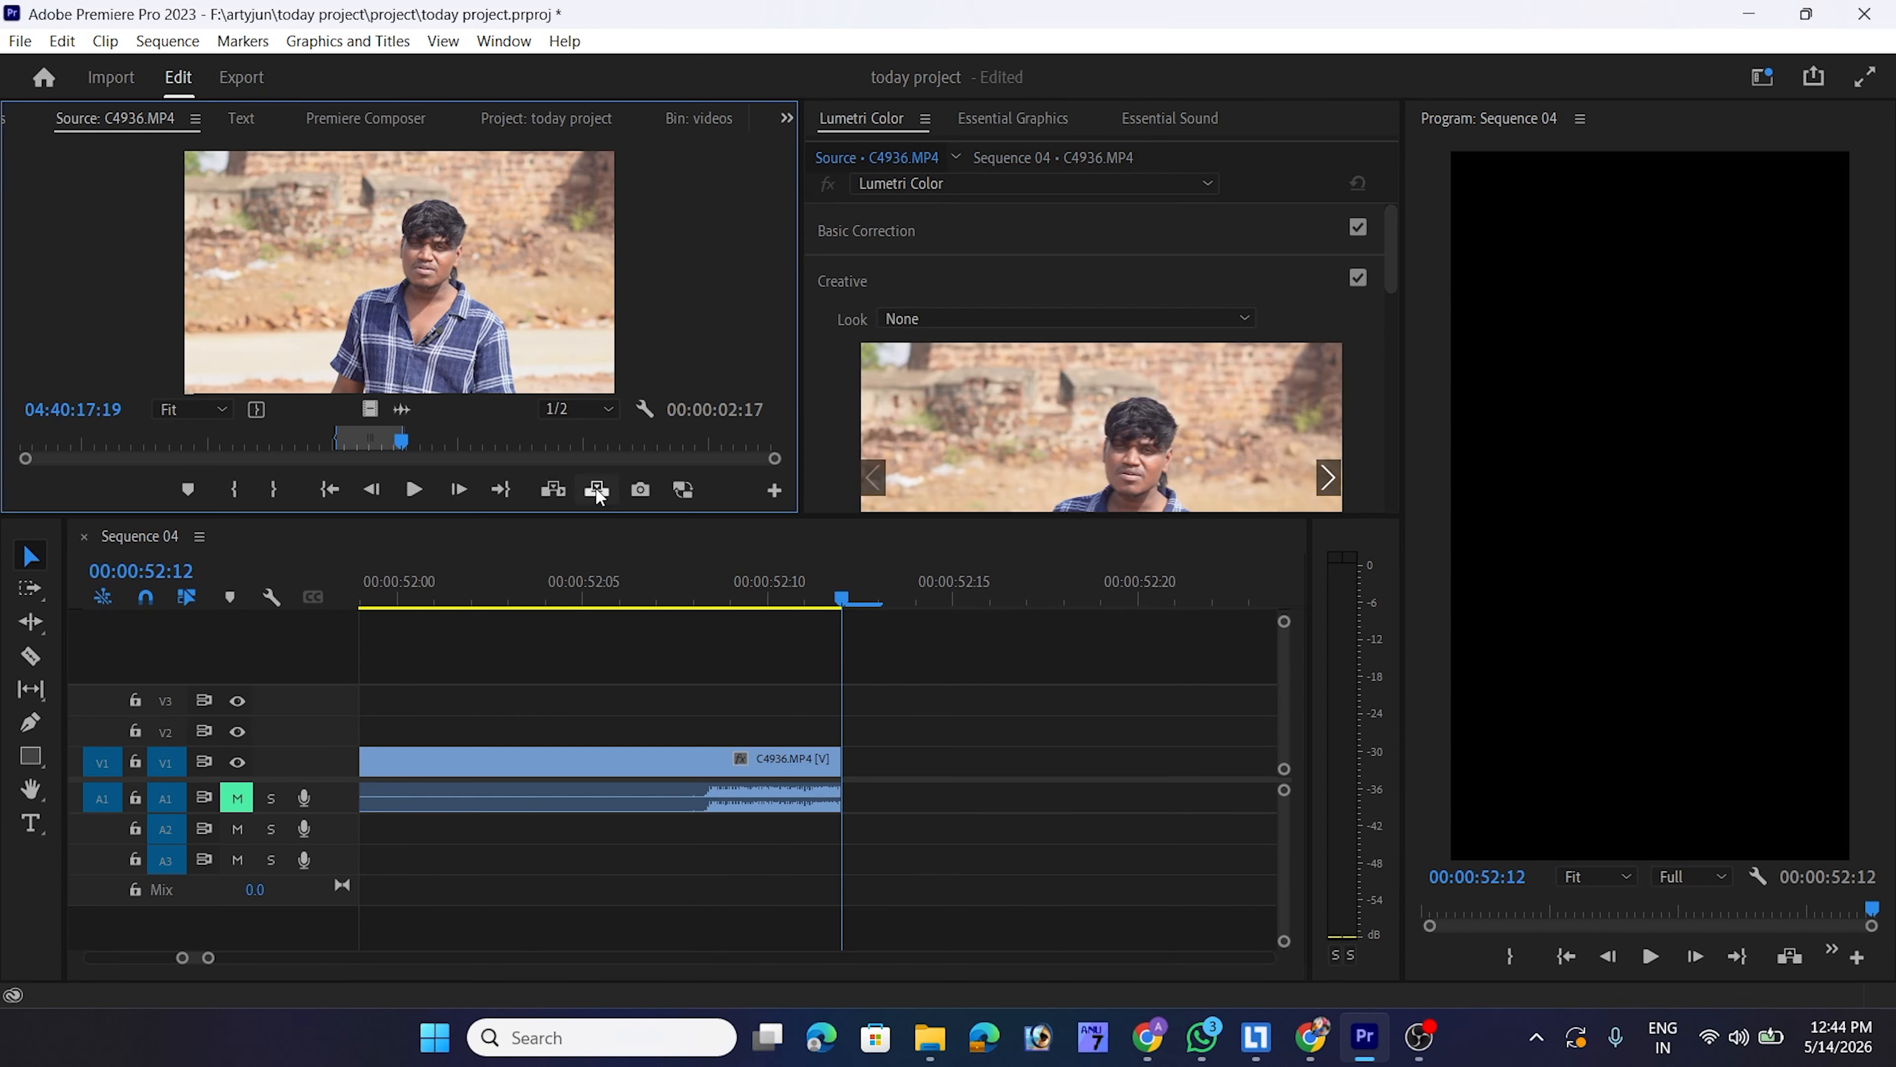
Examine on the timeline how the overwritten C4936.MP4 clip meets the shortened C4978.MP4 clip
scroll(990, 812, up, 5)
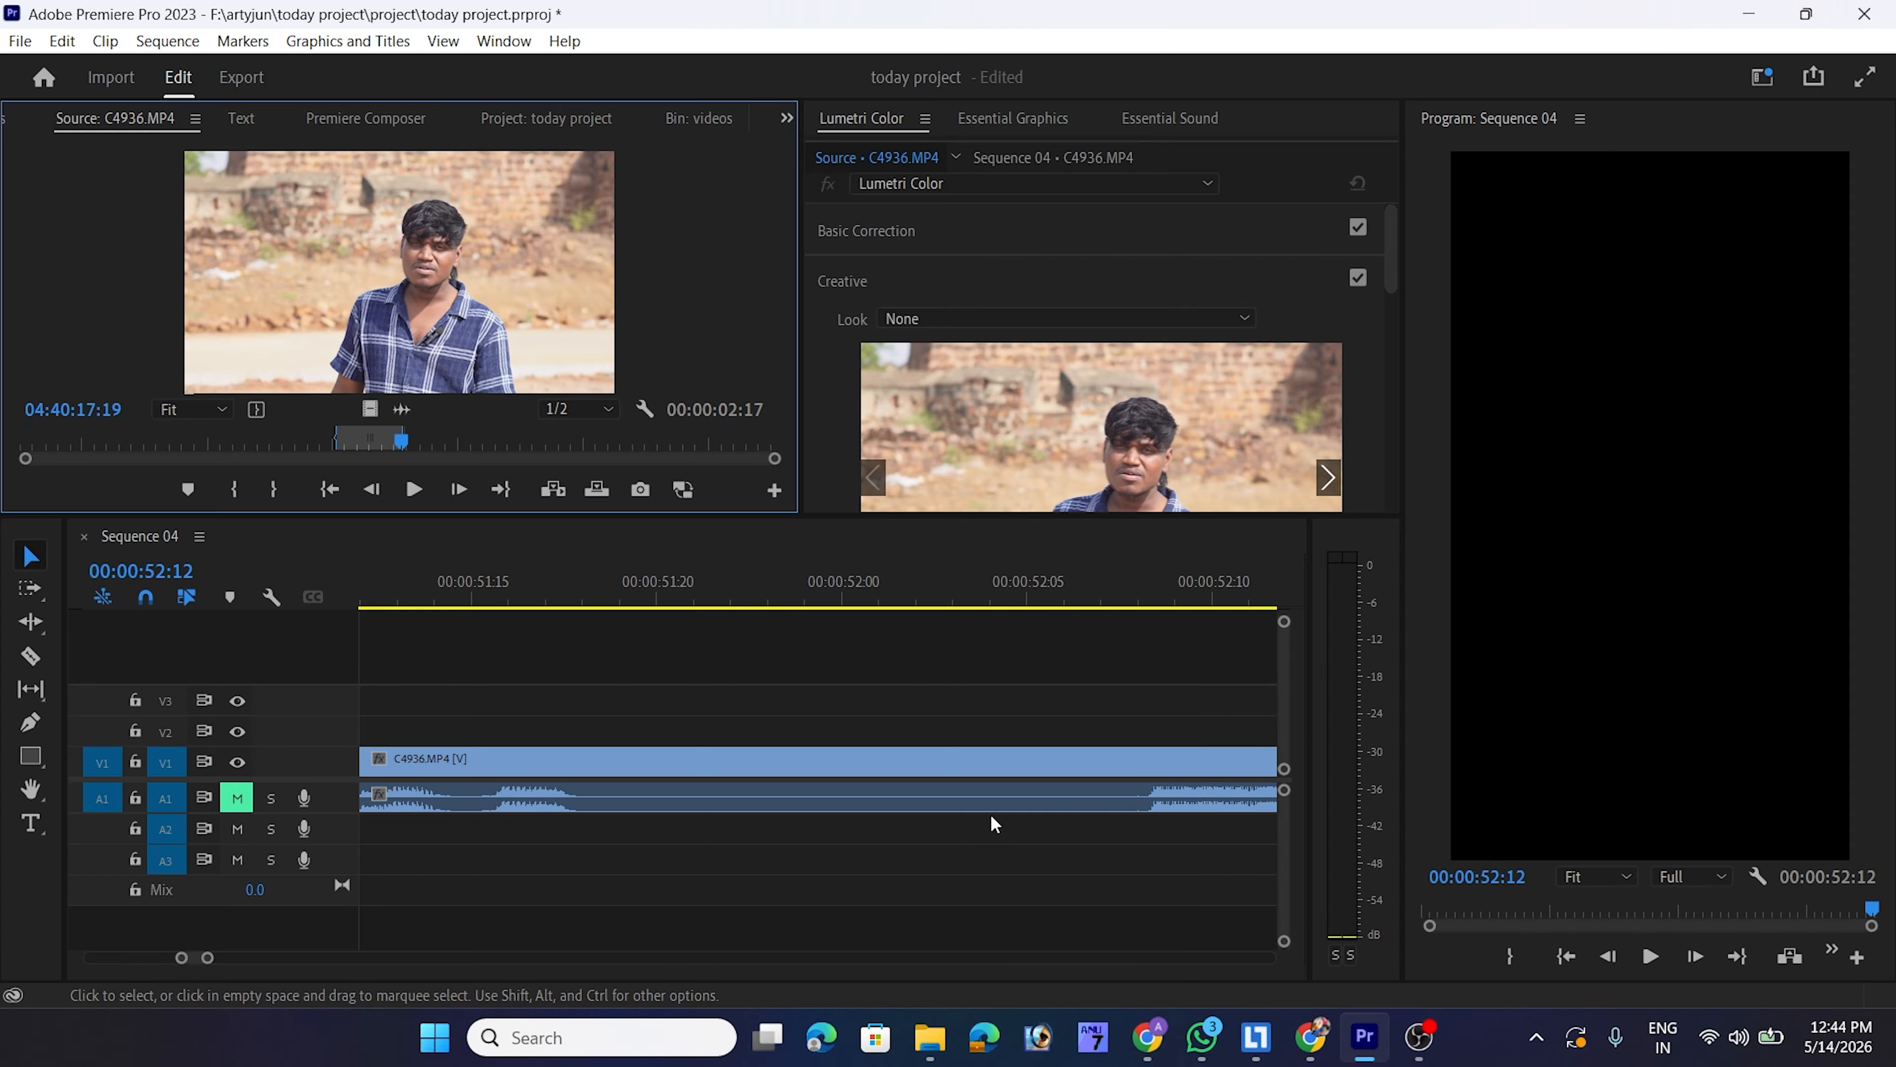
click(919, 736)
key(minus)
key(minus)
key(minus)
scroll(903, 713, up, 4)
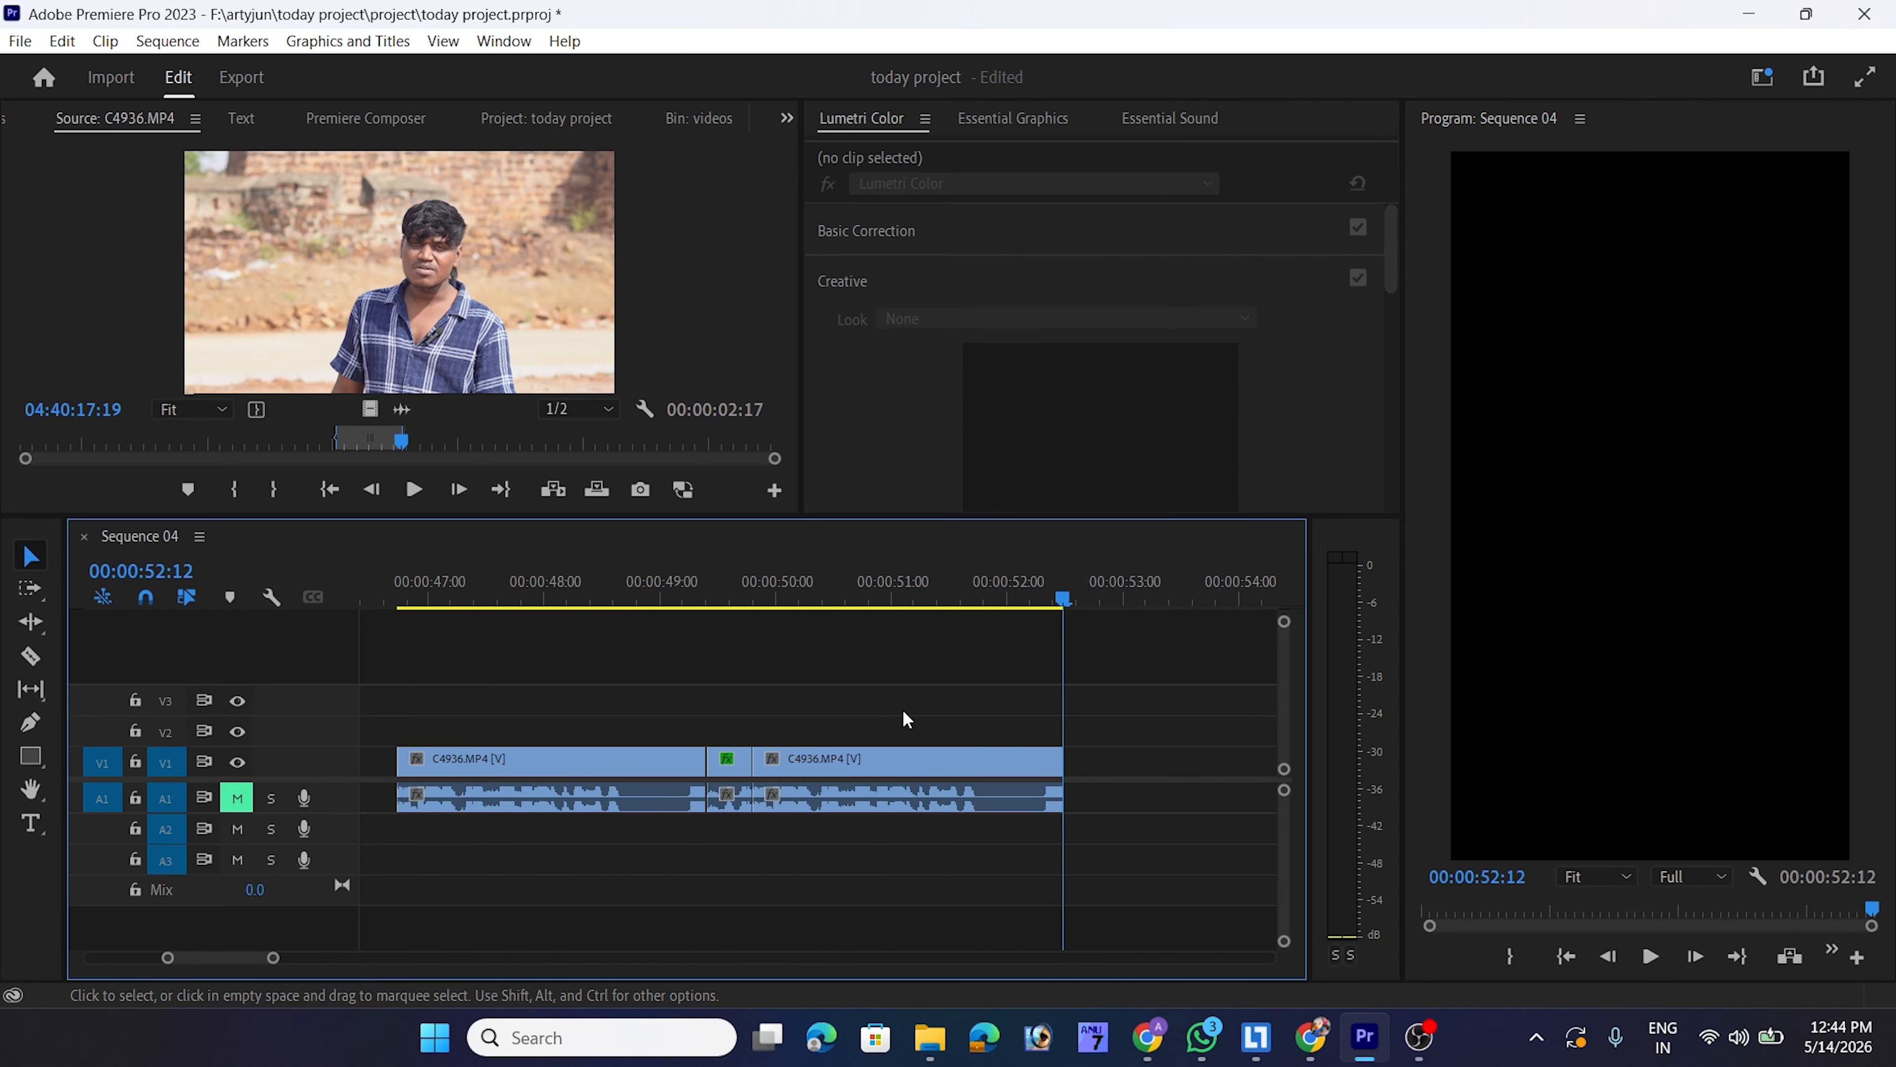
key(minus)
click(808, 598)
key(equal)
key(equal)
key(equal)
drag(926, 599, 981, 658)
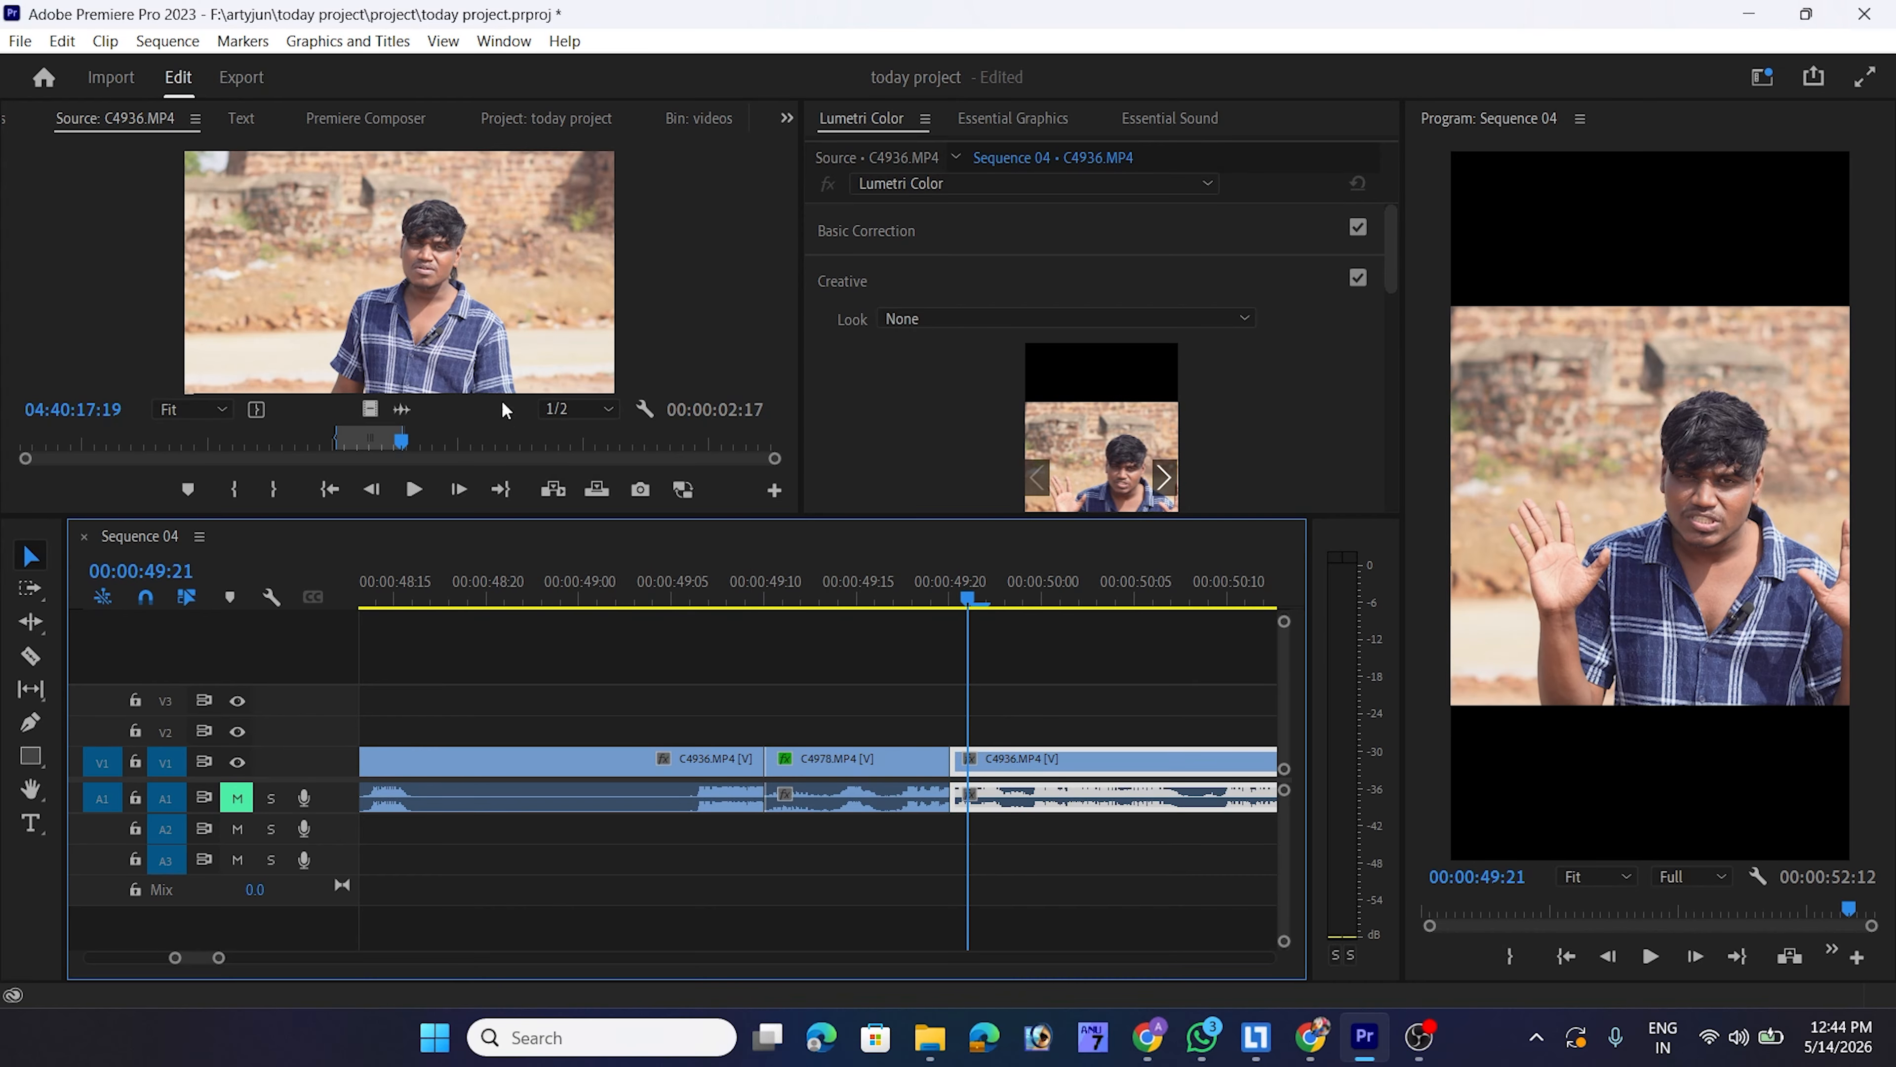
scroll(1028, 739, down, 1)
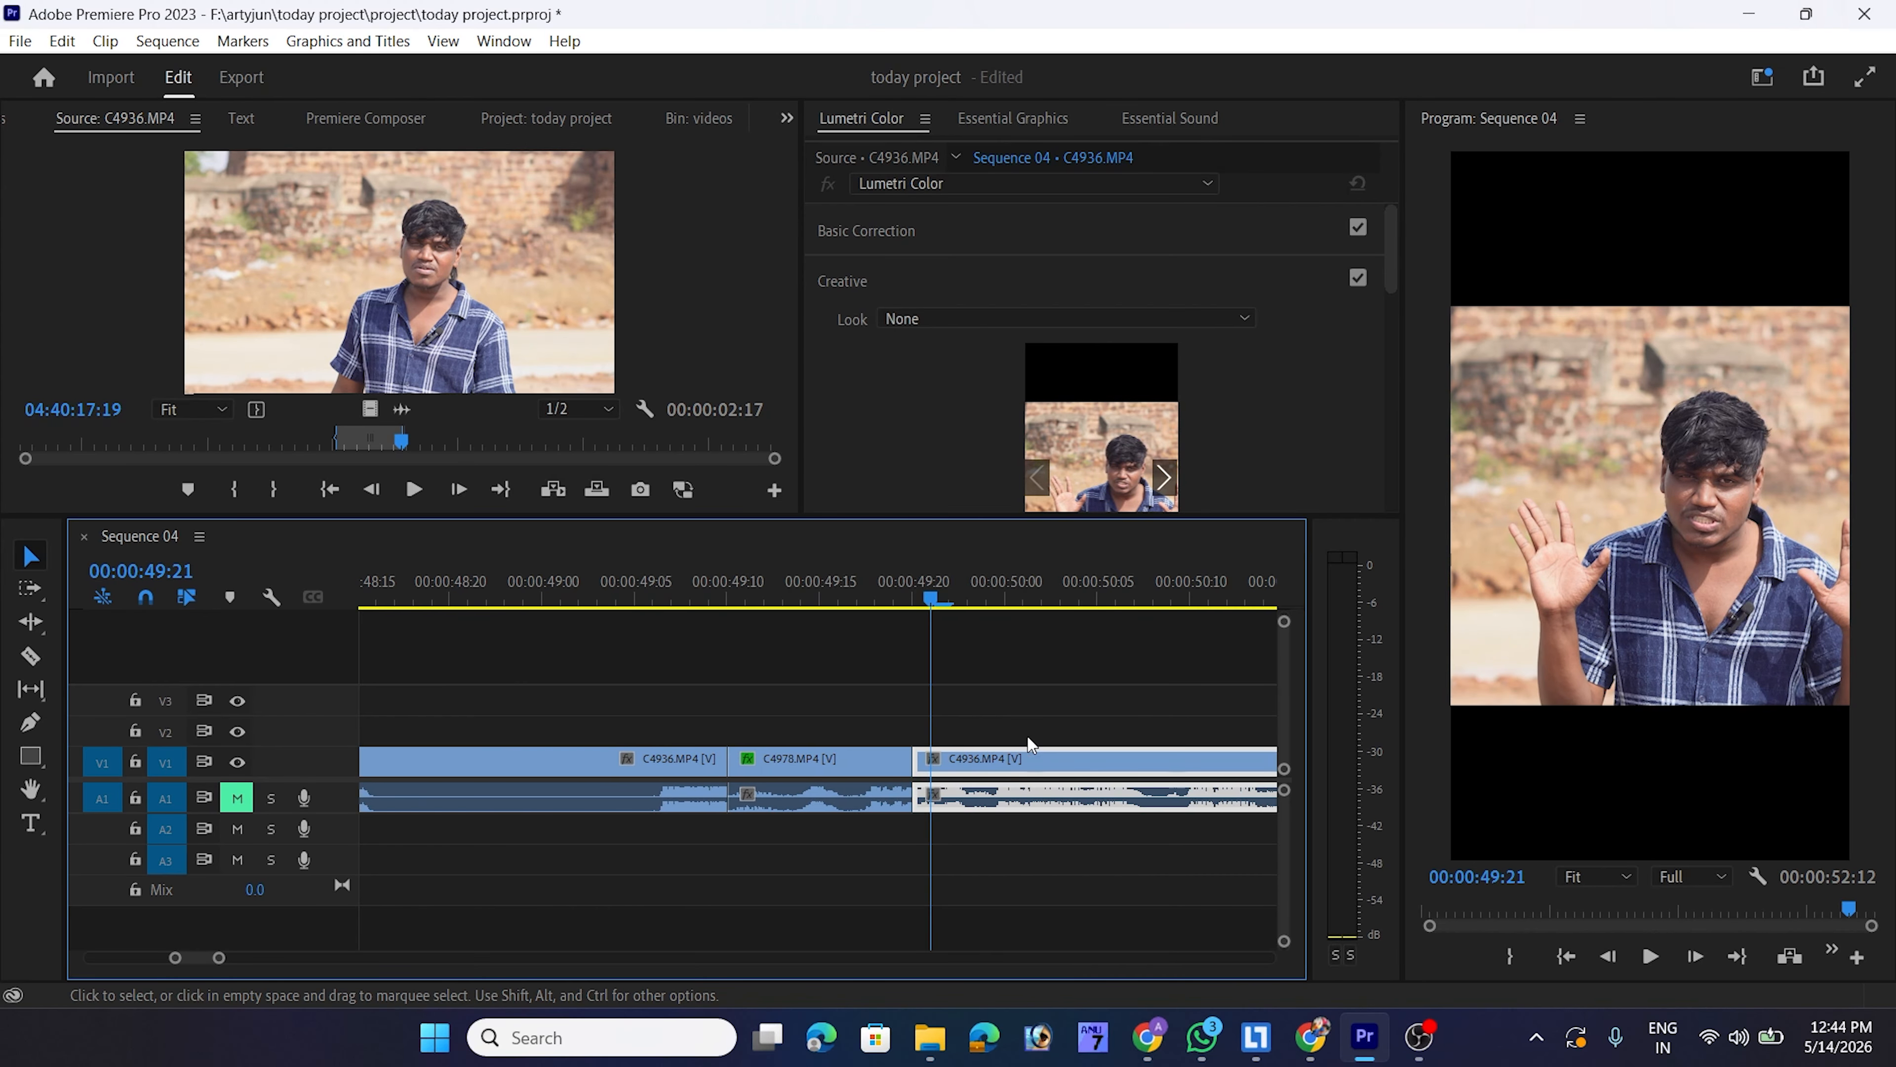
scroll(1027, 735, down, 2)
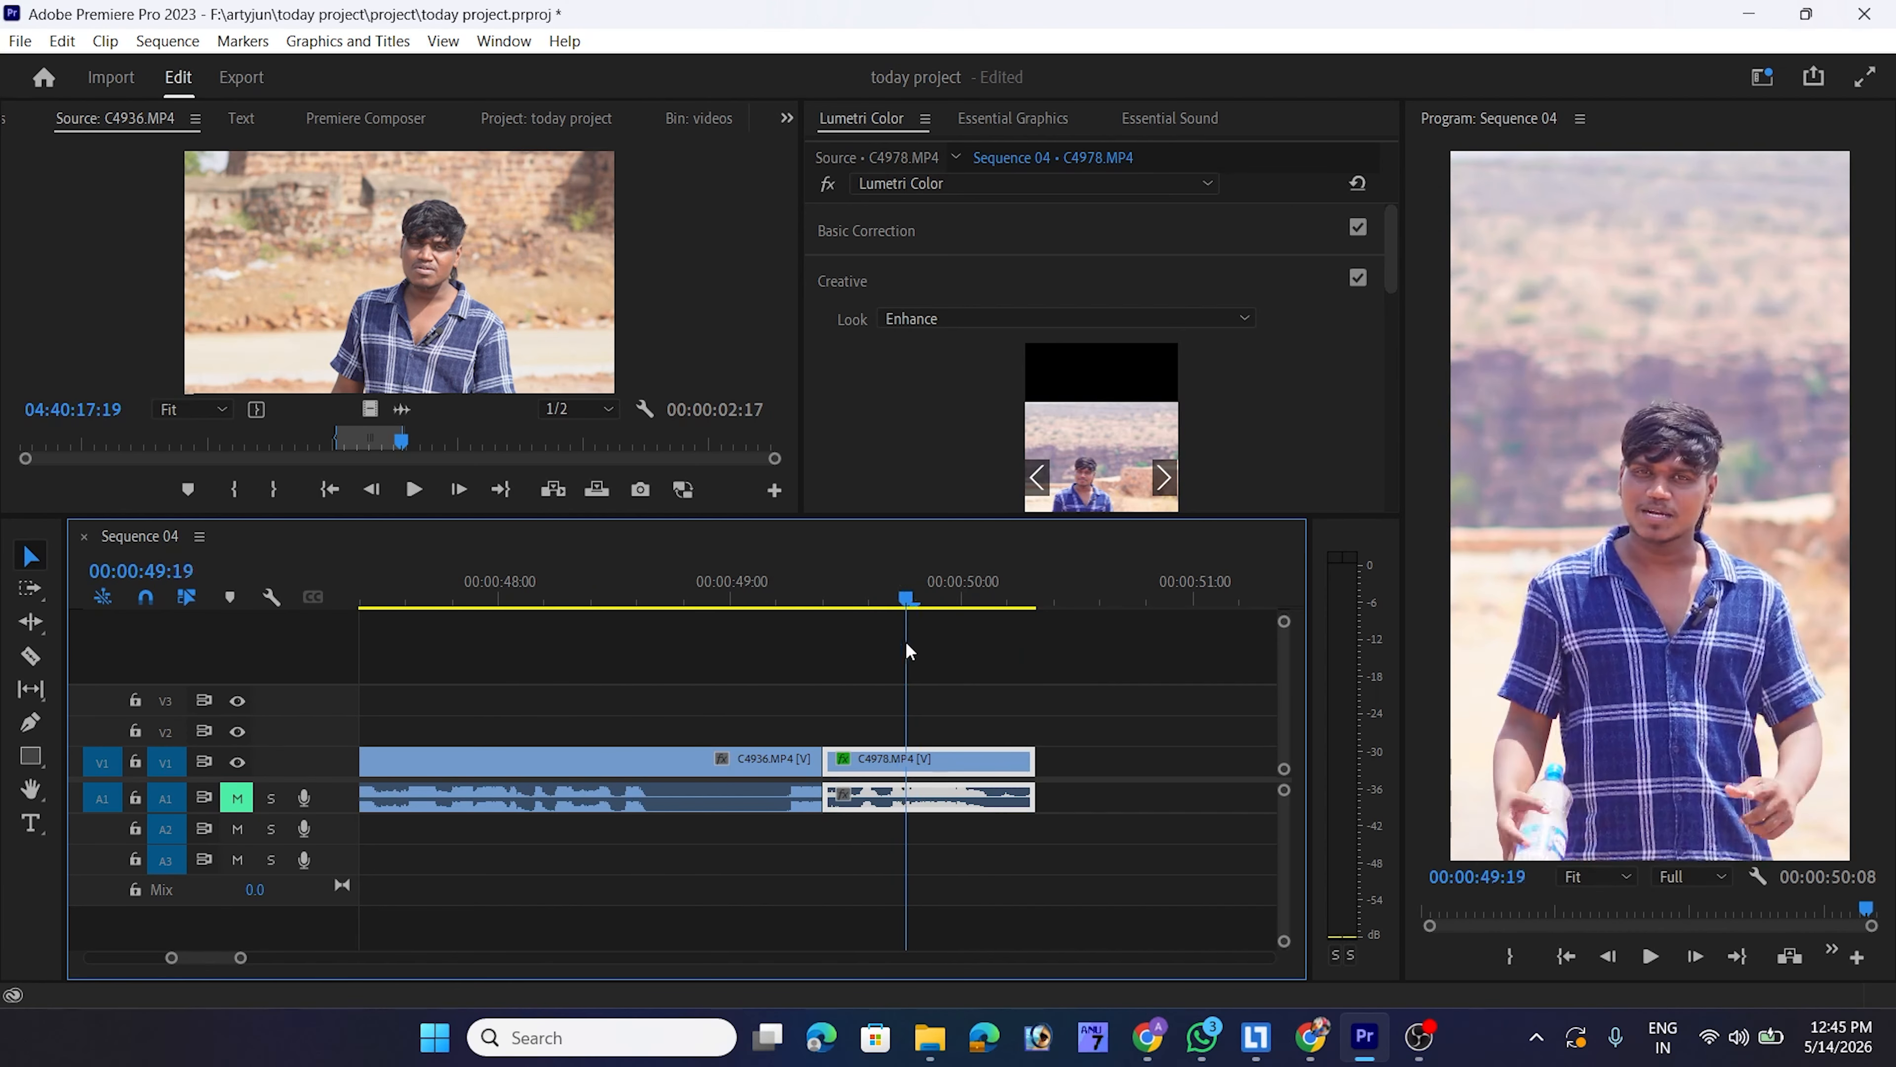
Overwrite track V1 from 00:00:49:20 with the marked C4936.MP4 range and scrub across the edit
mouse_move(905, 640)
mouse_down()
mouse_move(957, 670)
mouse_move(922, 658)
mouse_up()
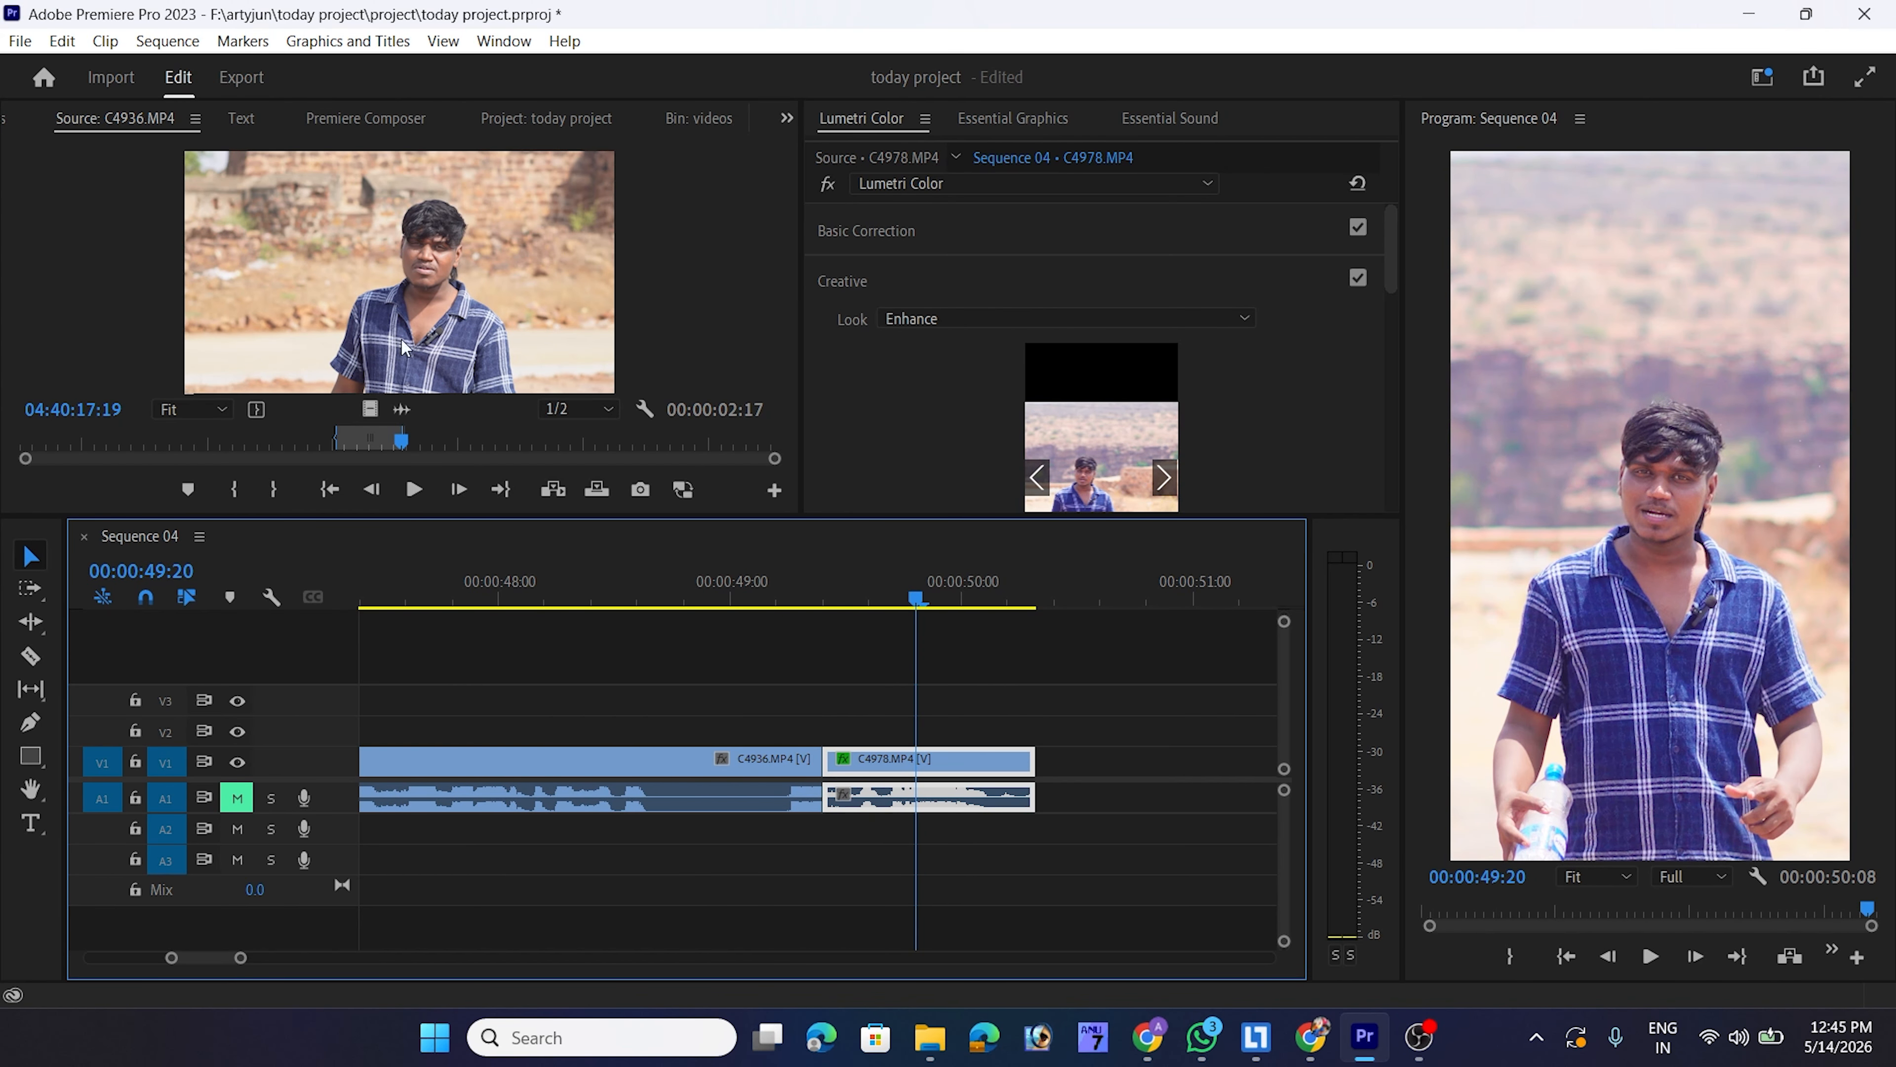
click(595, 491)
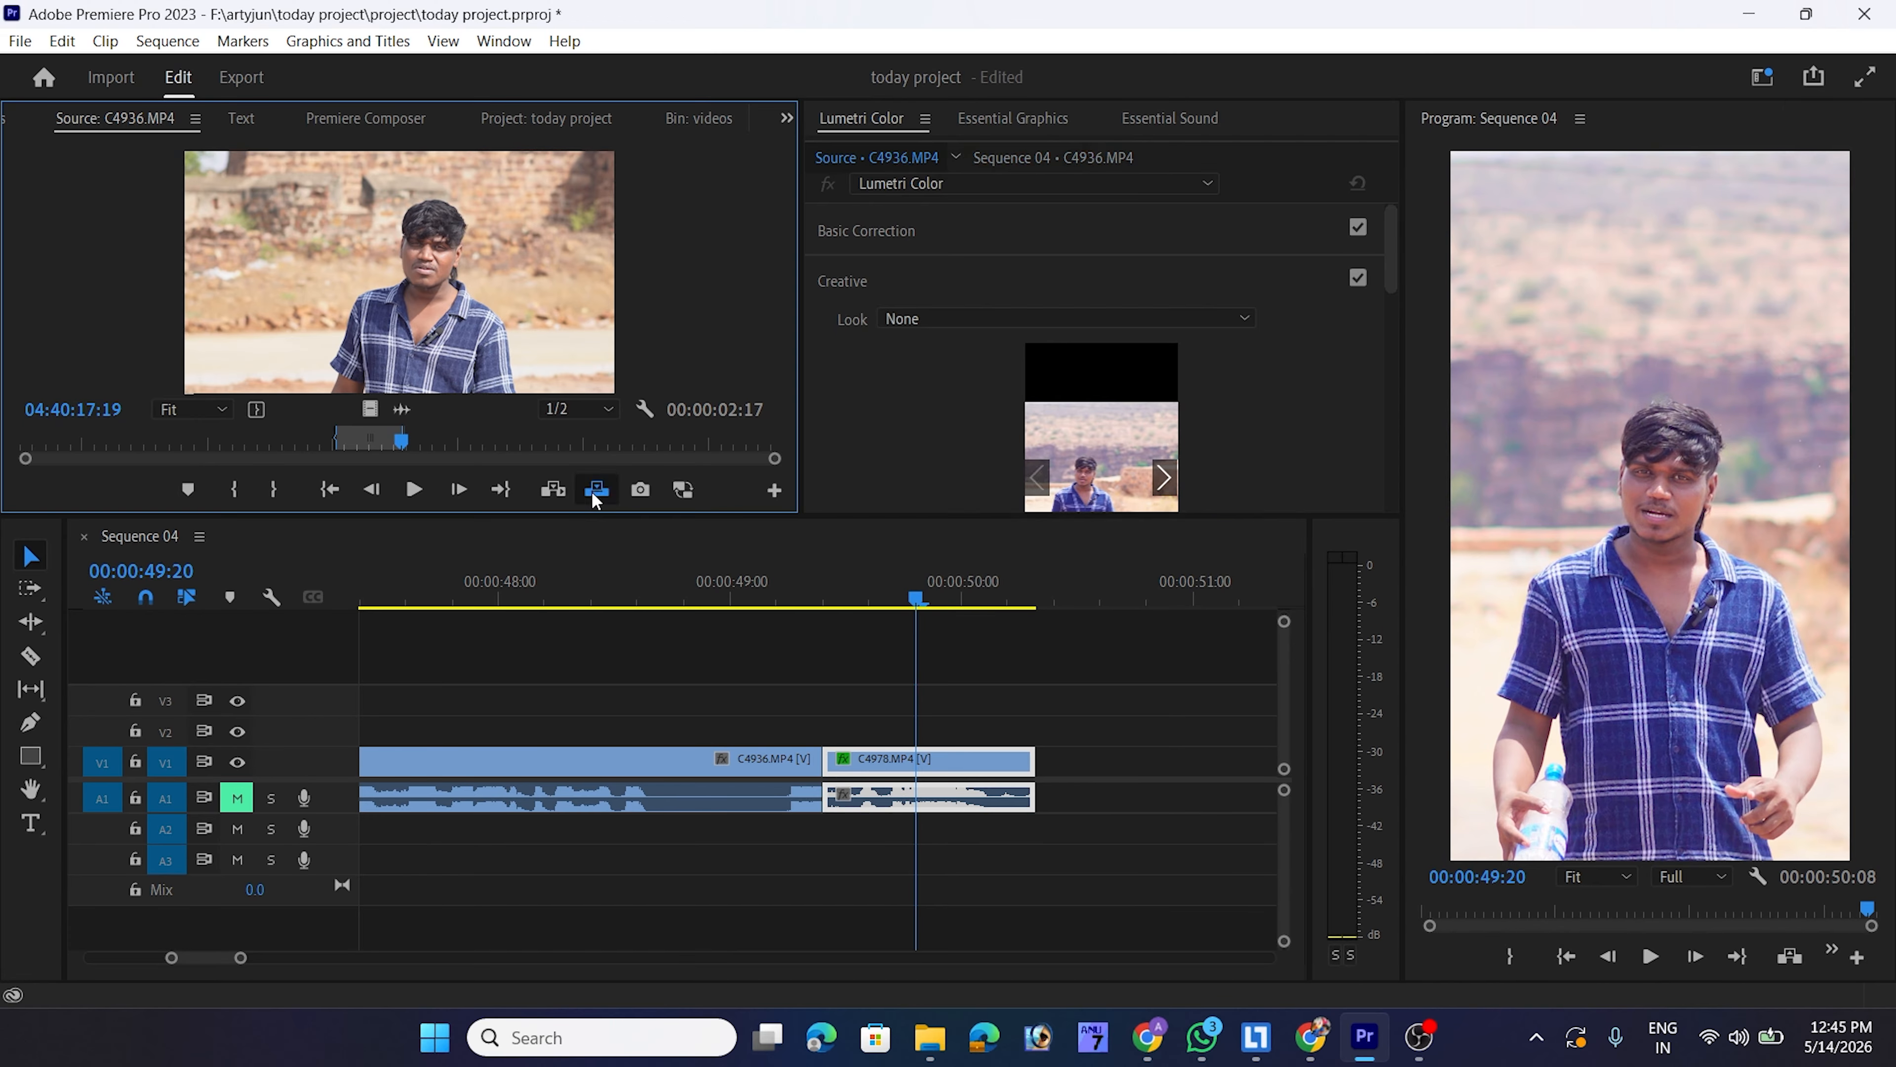
scroll(830, 777, up, 2)
scroll(821, 769, down, 1)
drag(749, 600, 855, 683)
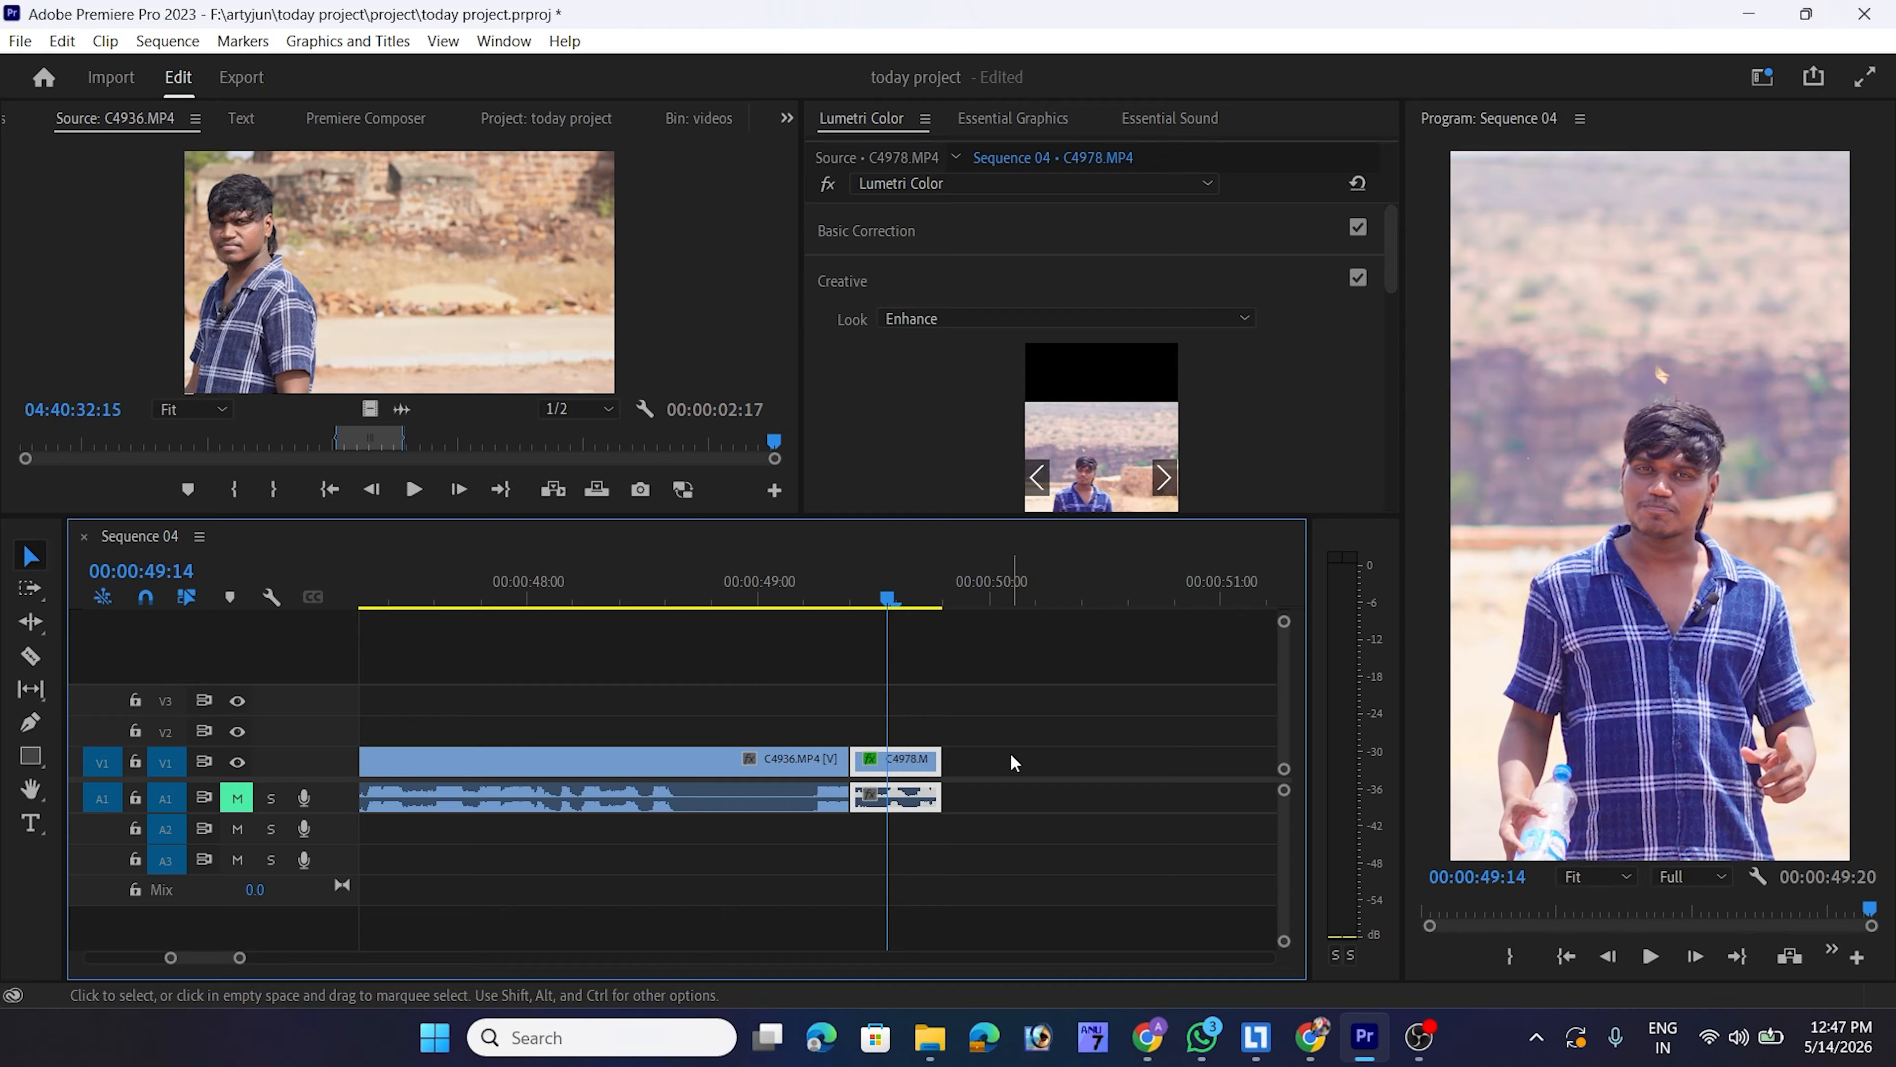
Insert the marked C4936.MP4 range at 00:00:49:20 with its video routed to track V3
key(Down)
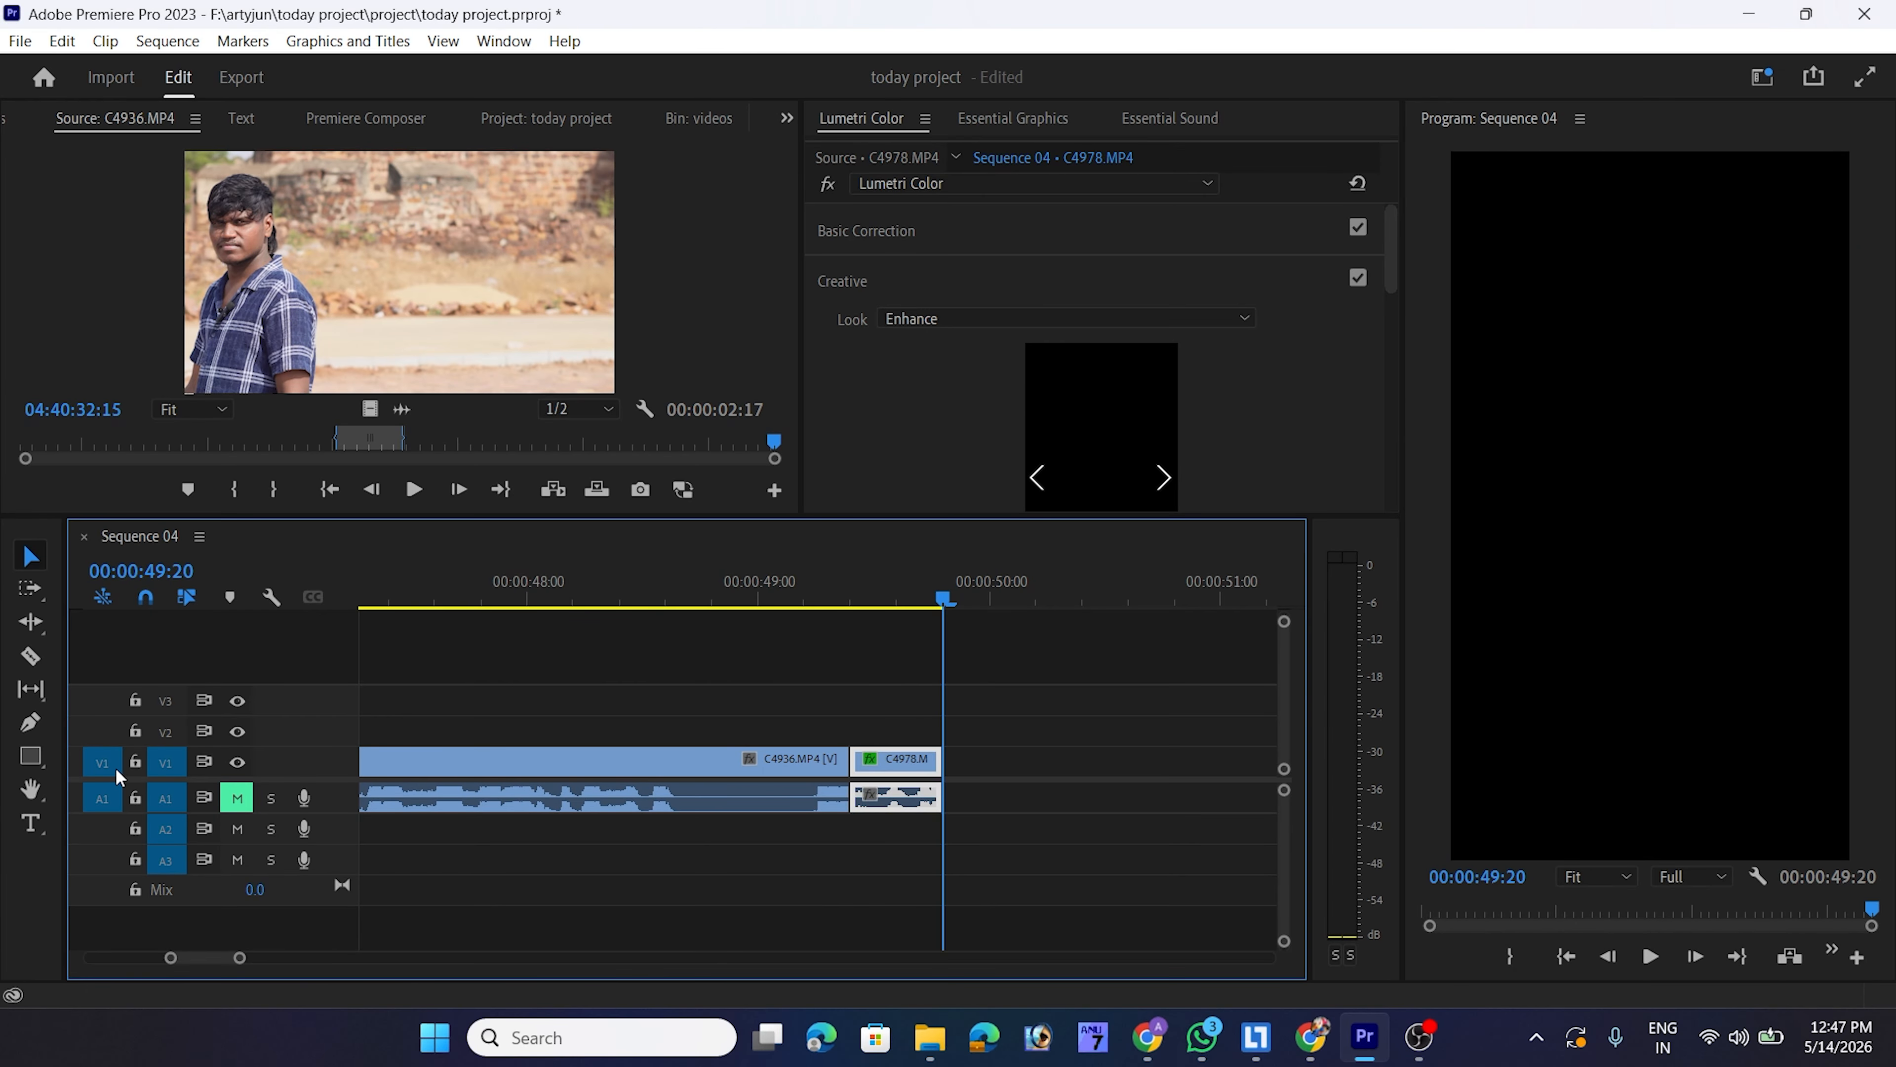
drag(116, 768, 116, 702)
click(551, 490)
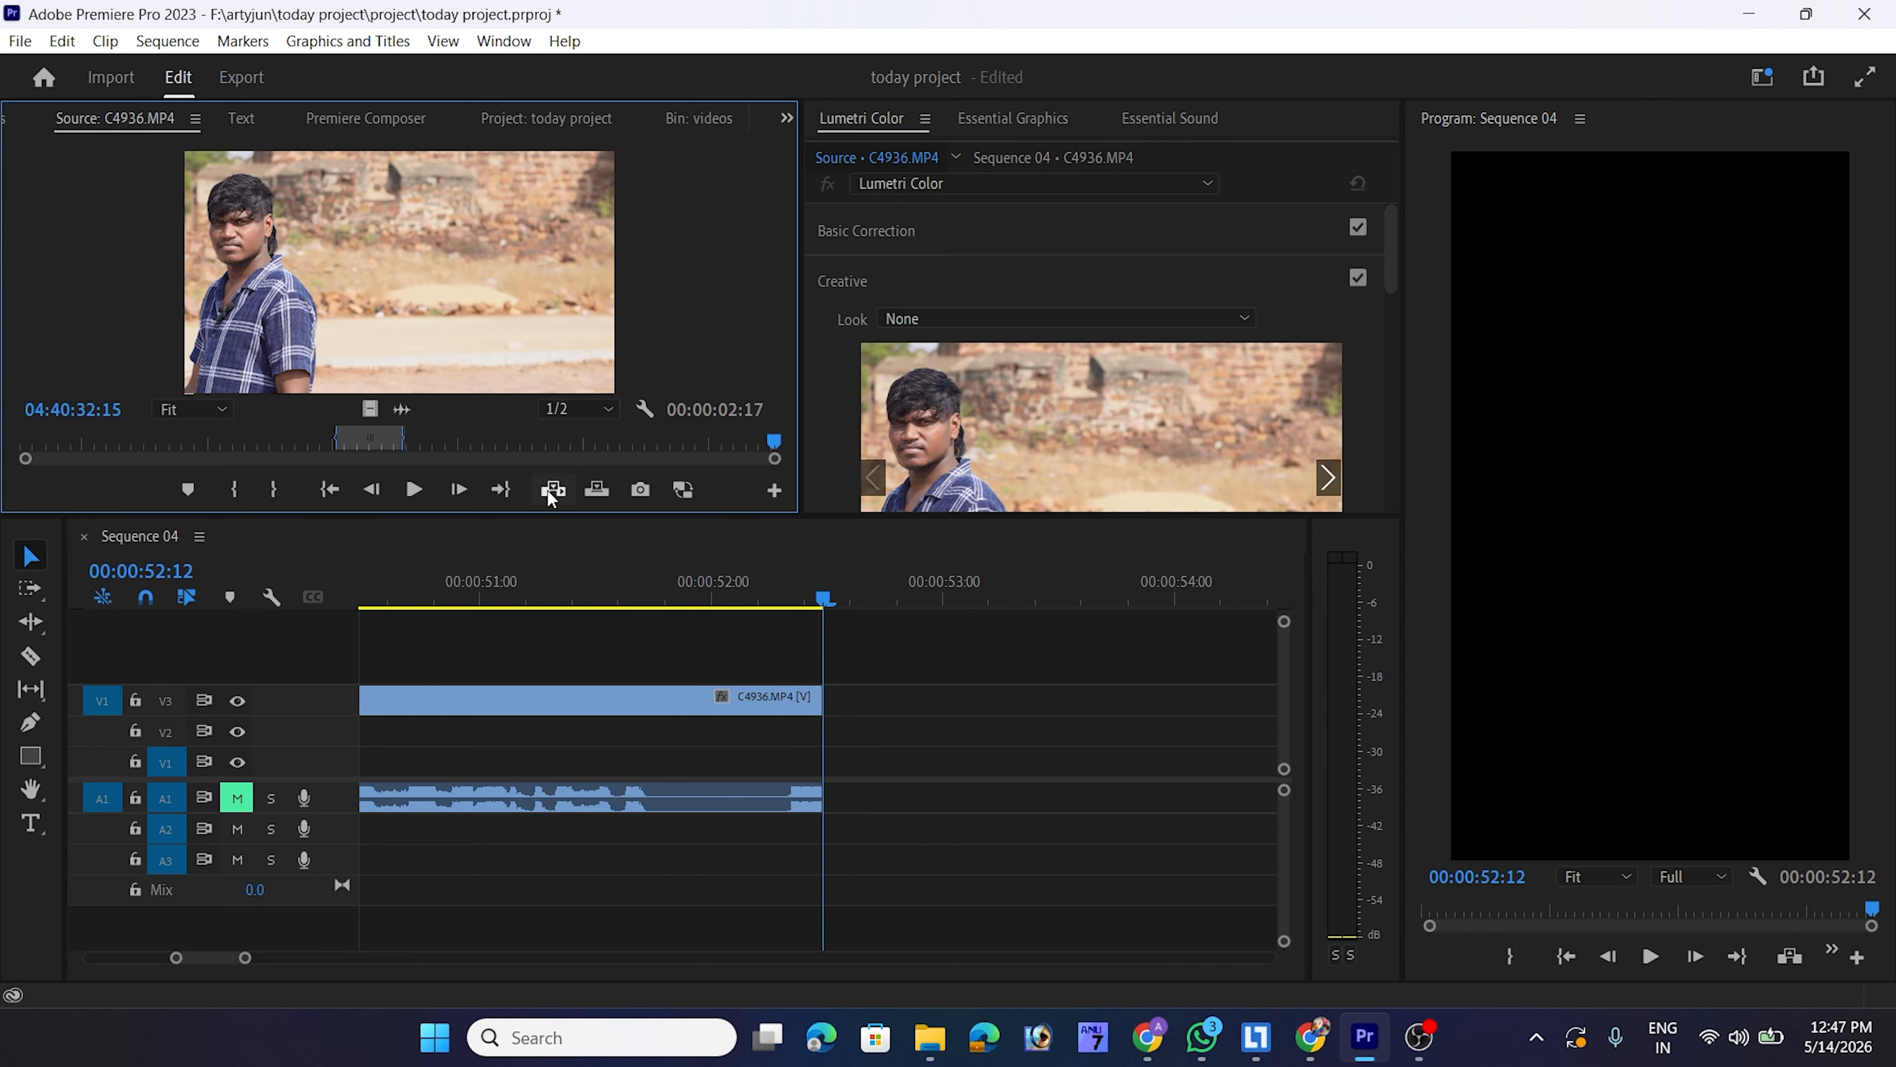
Route the source audio to track A3 and insert the marked C4936.MP4 range at 00:00:52:12
click(769, 670)
key(minus)
key(minus)
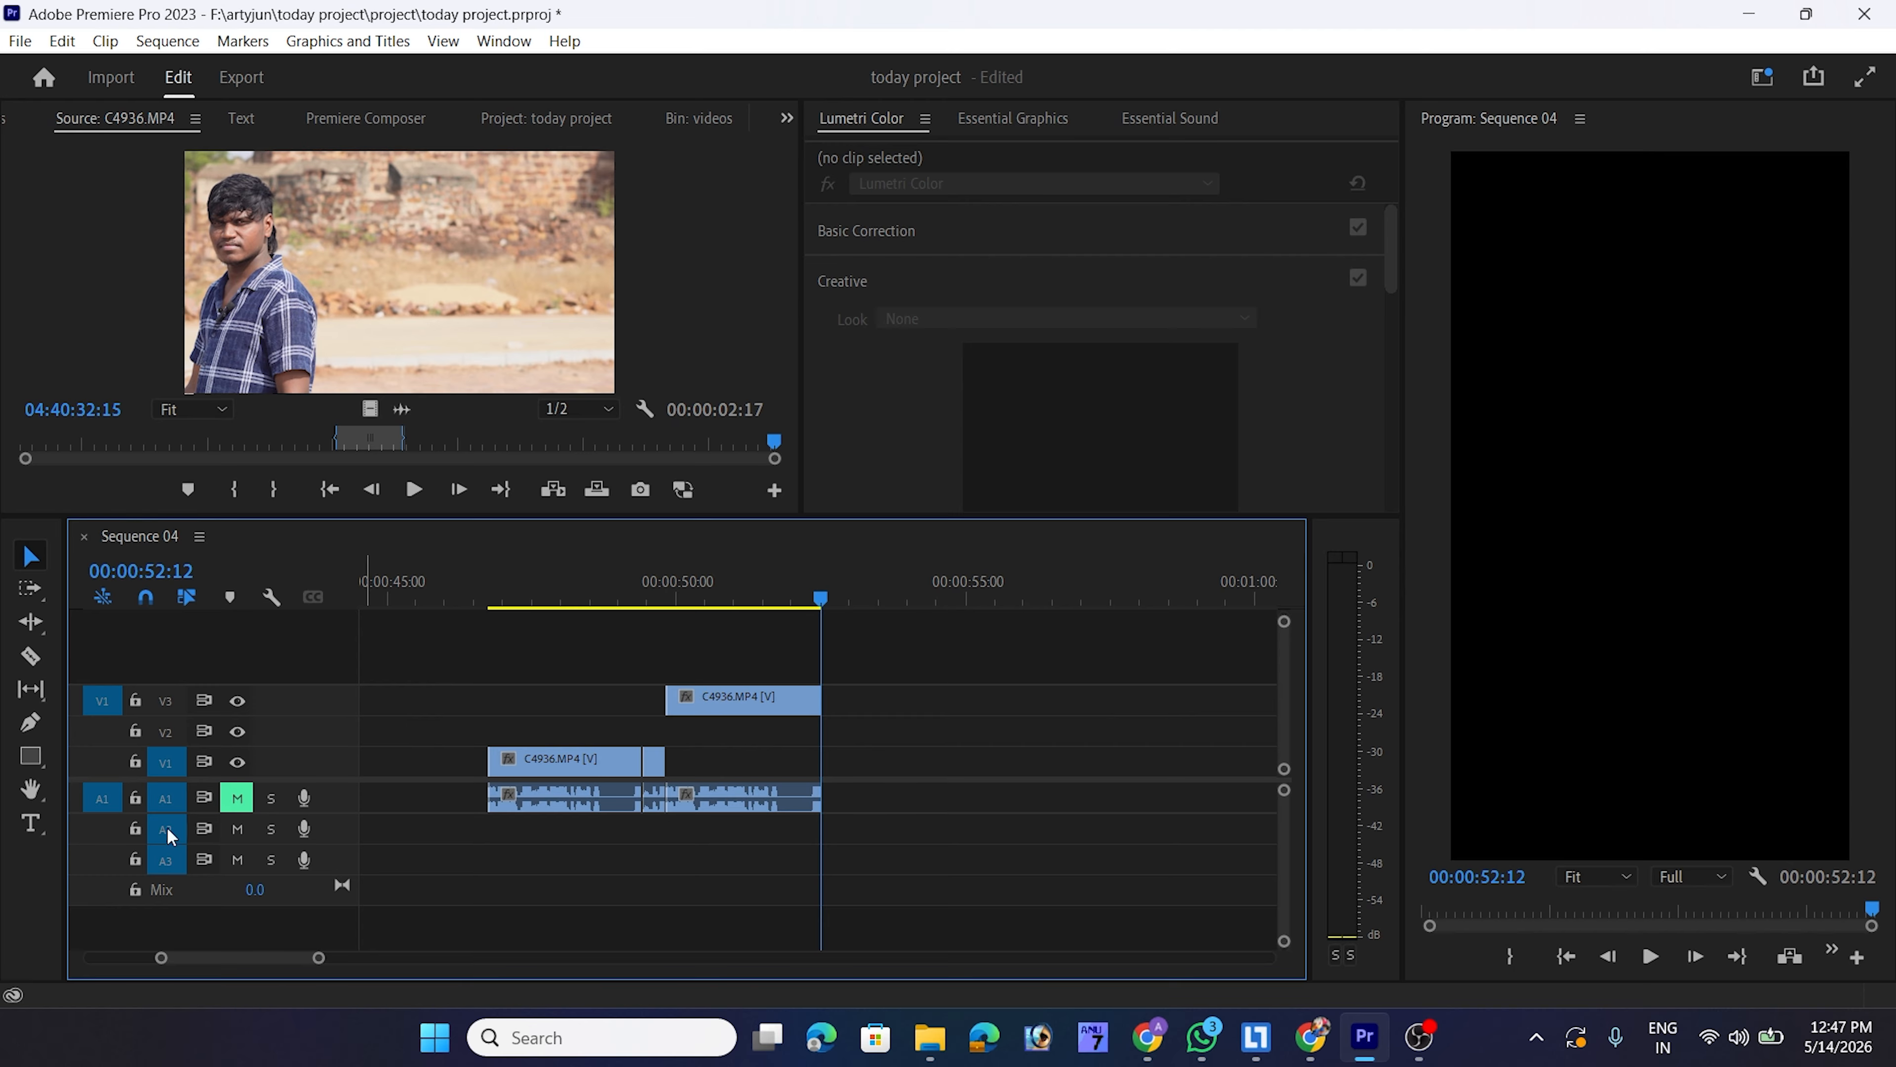
click(102, 859)
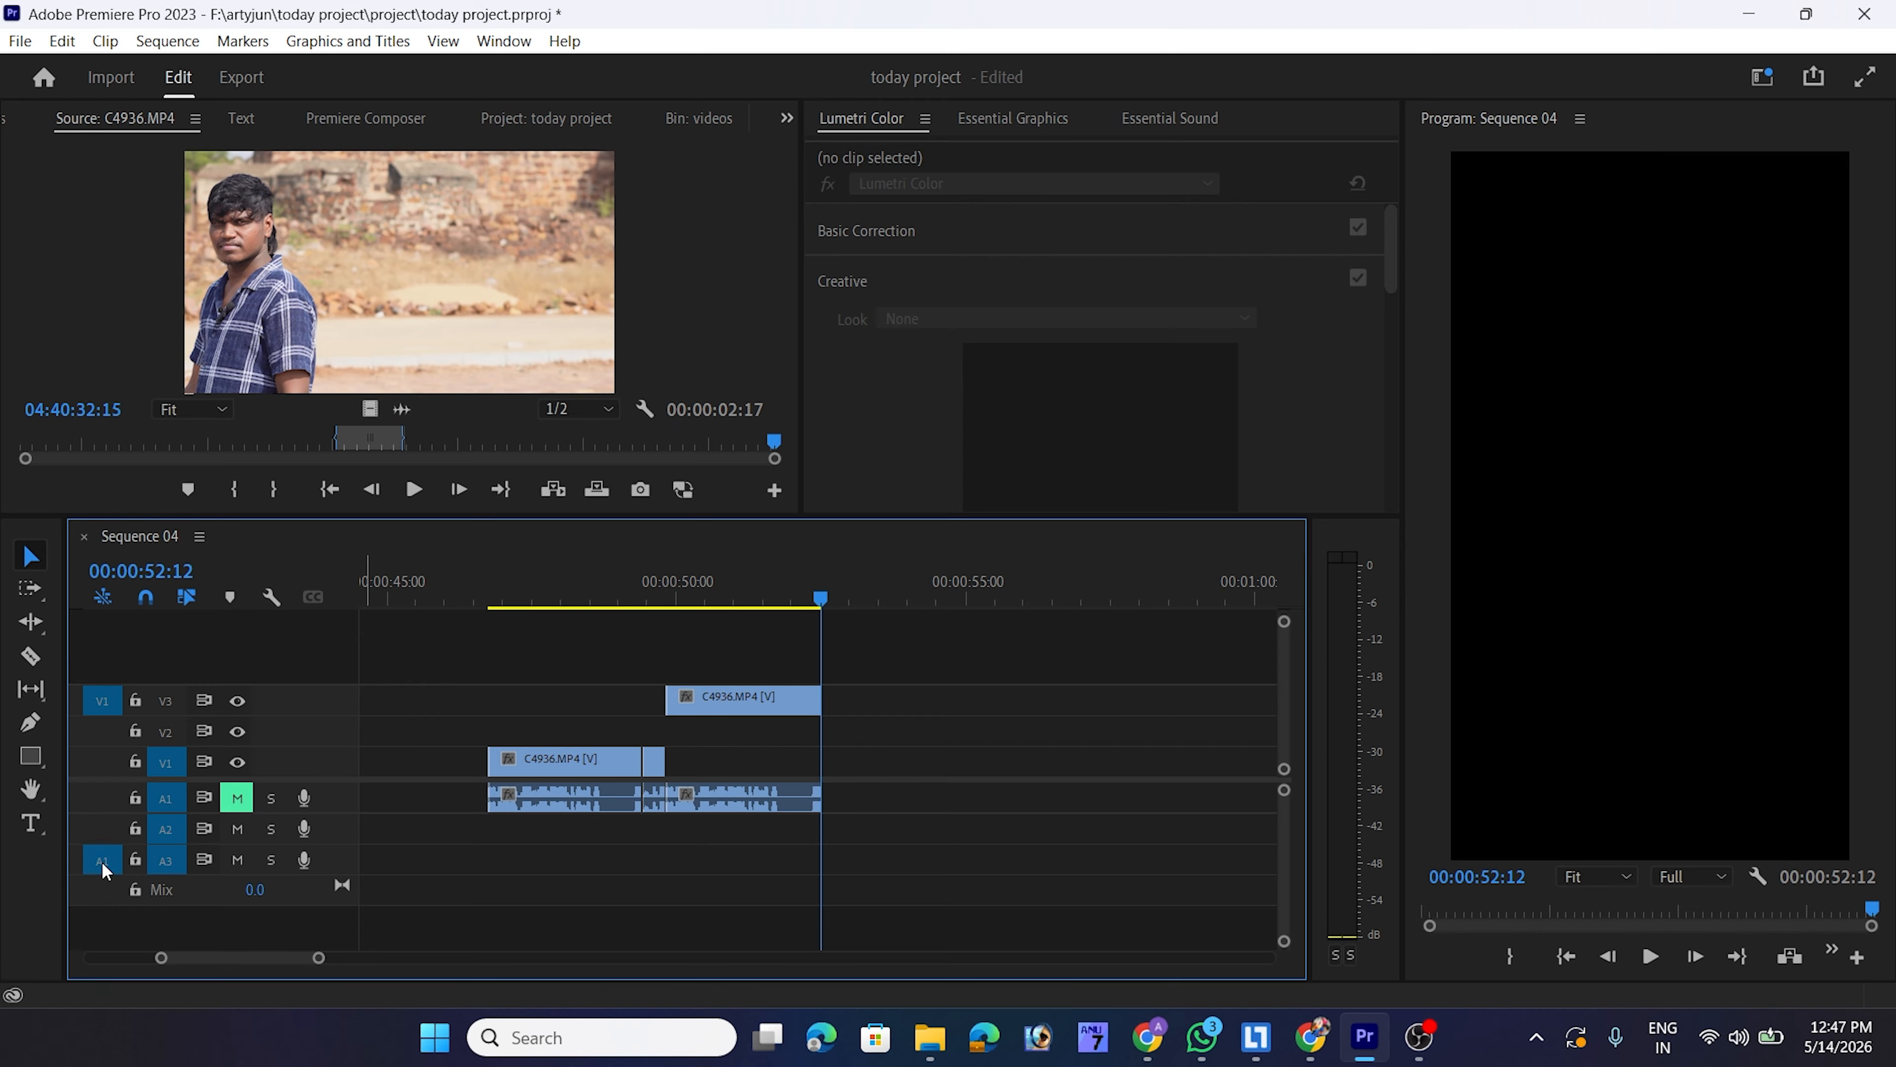
click(552, 489)
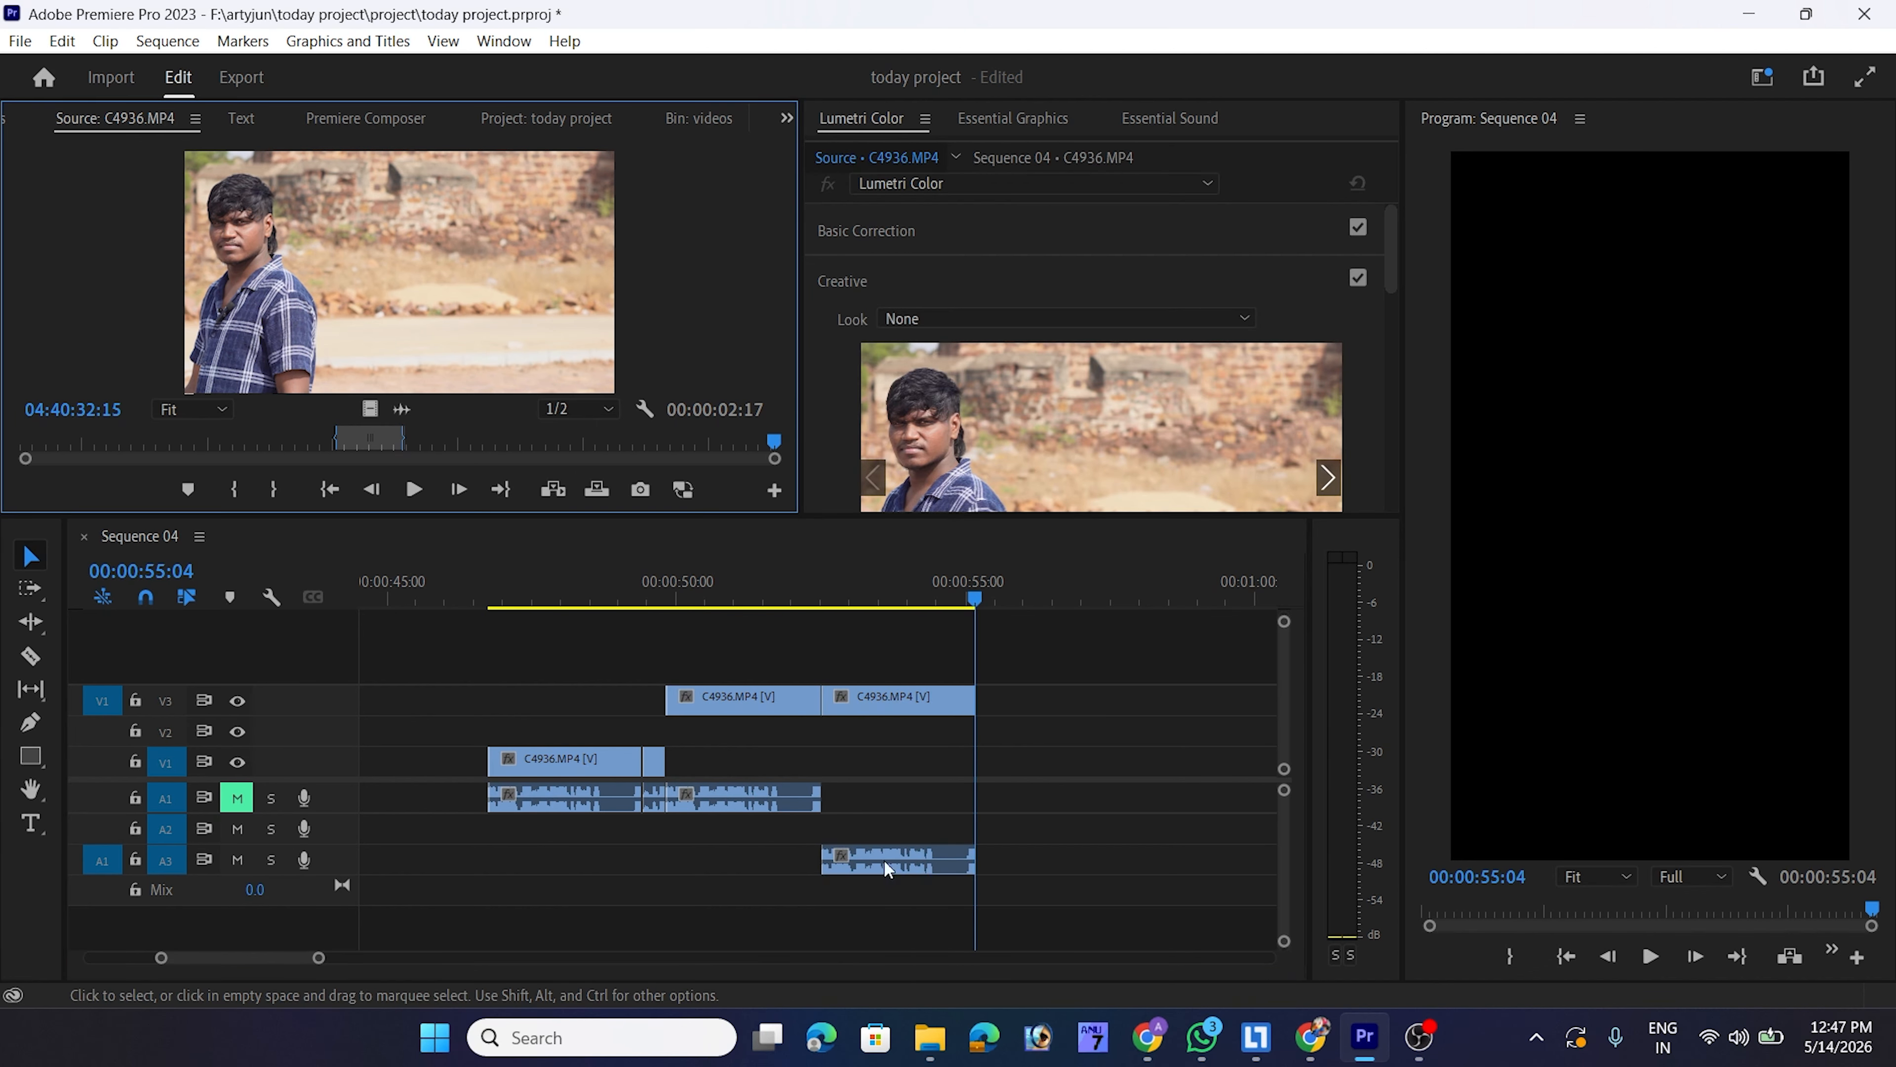
Delete all C4936.MP4 clips placed after the C4978.MP4 clip on the video and audio tracks
drag(576, 636, 912, 949)
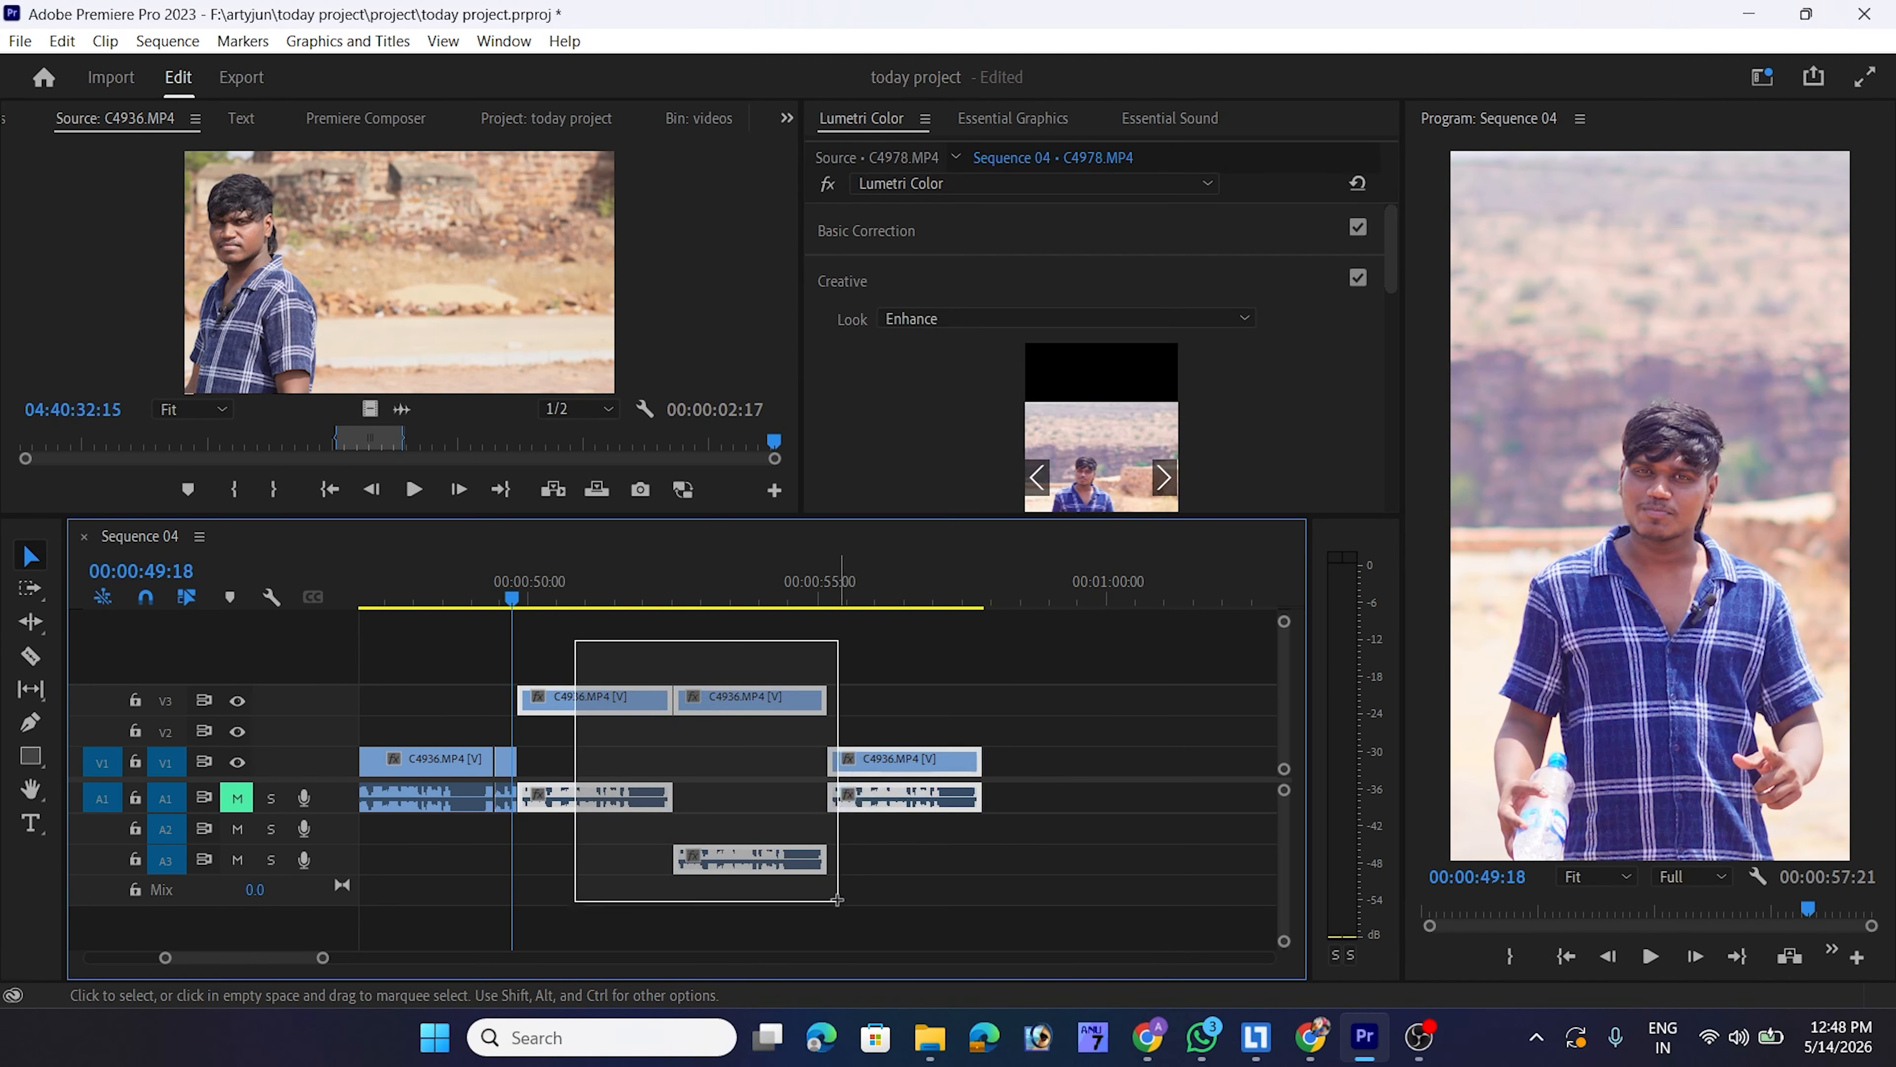
key(Delete)
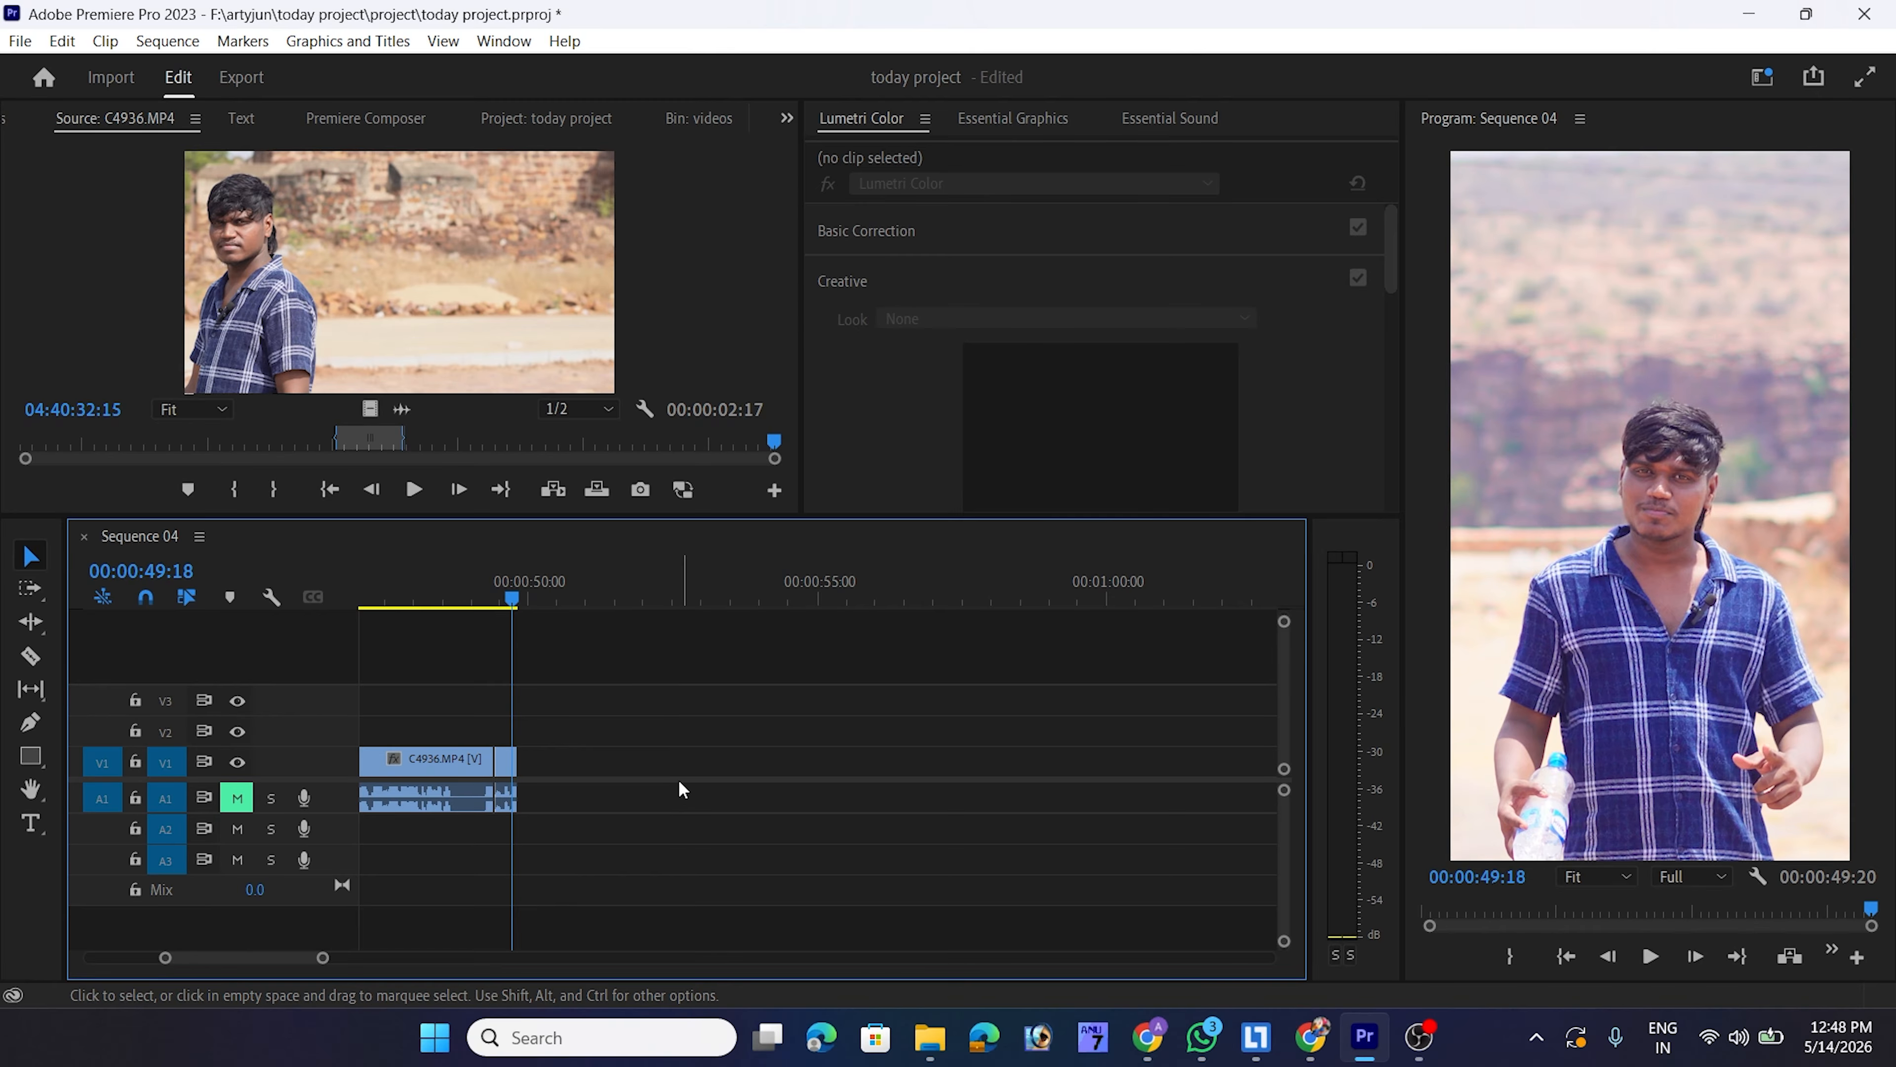
Zoom in on the timeline, move the playhead between the C4978.MP4 clip's edit points, and step it back to 00:00:49:14
key(=)
key(=)
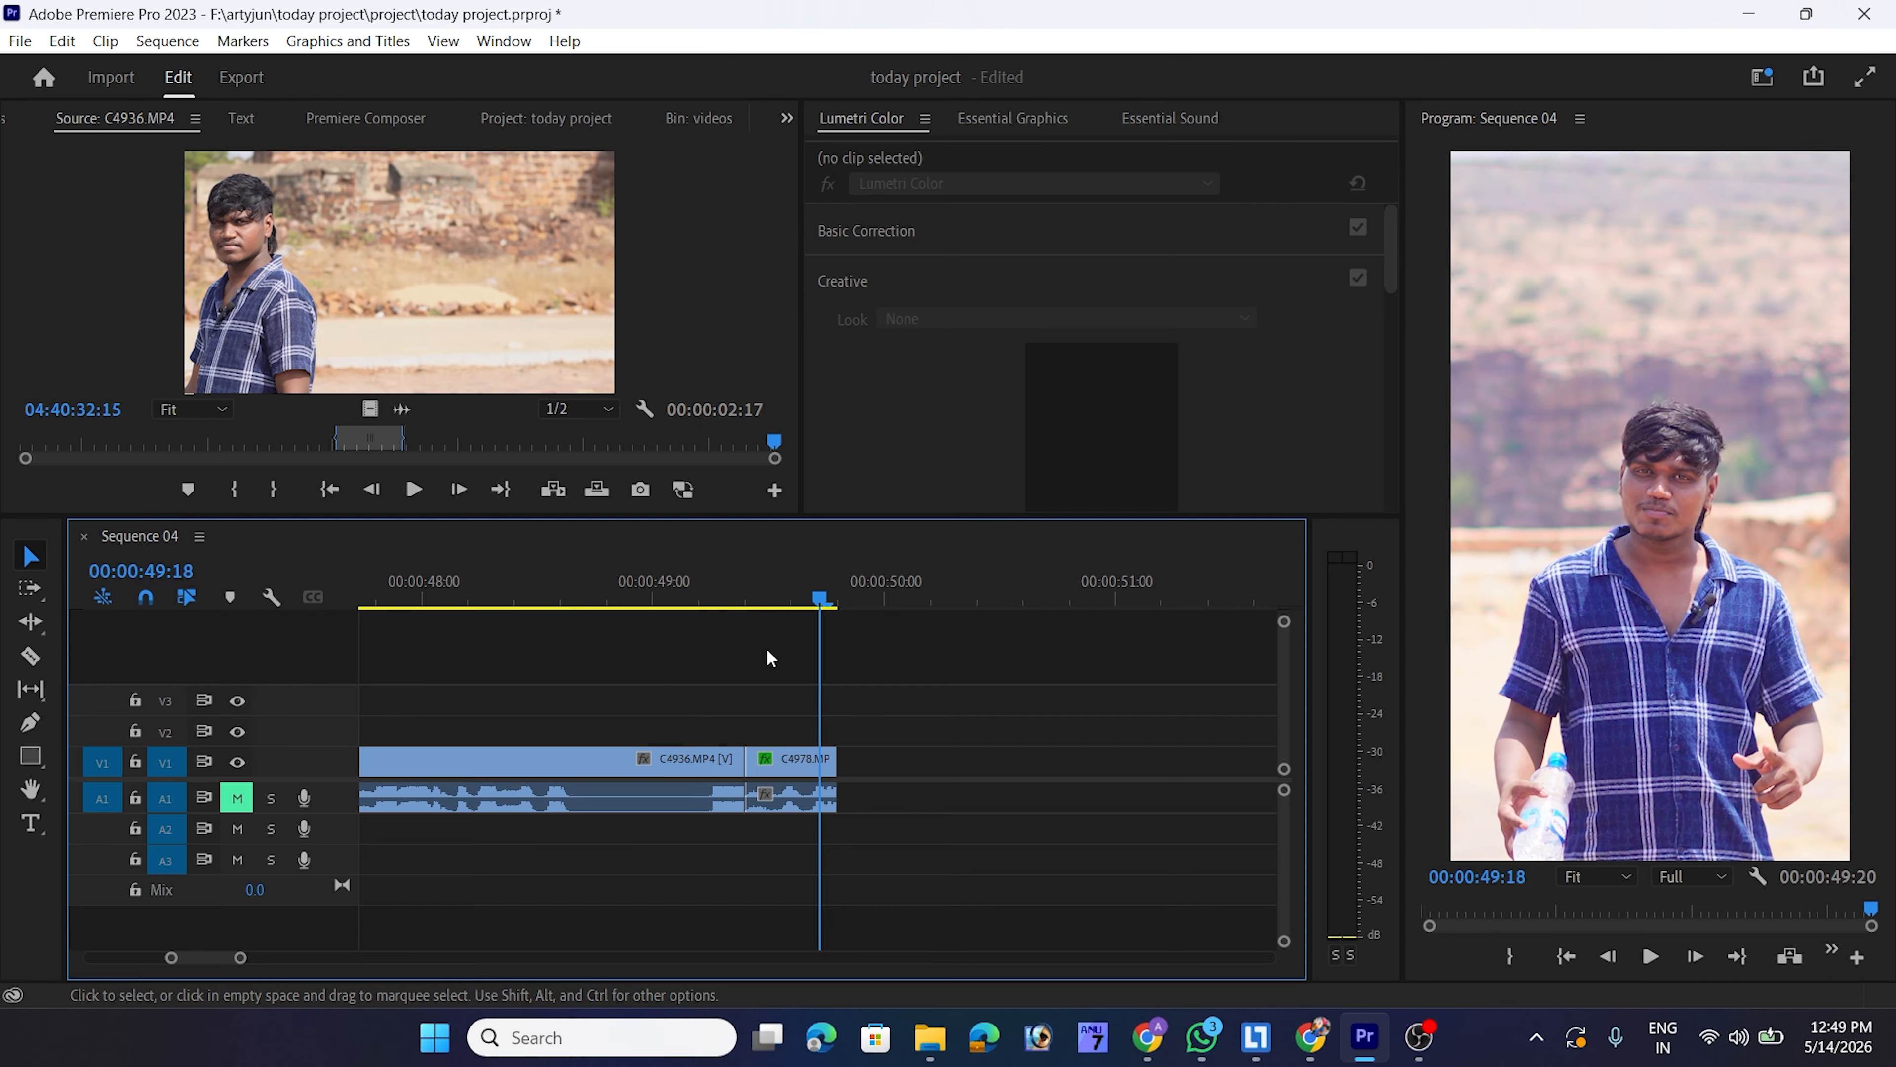
click(802, 585)
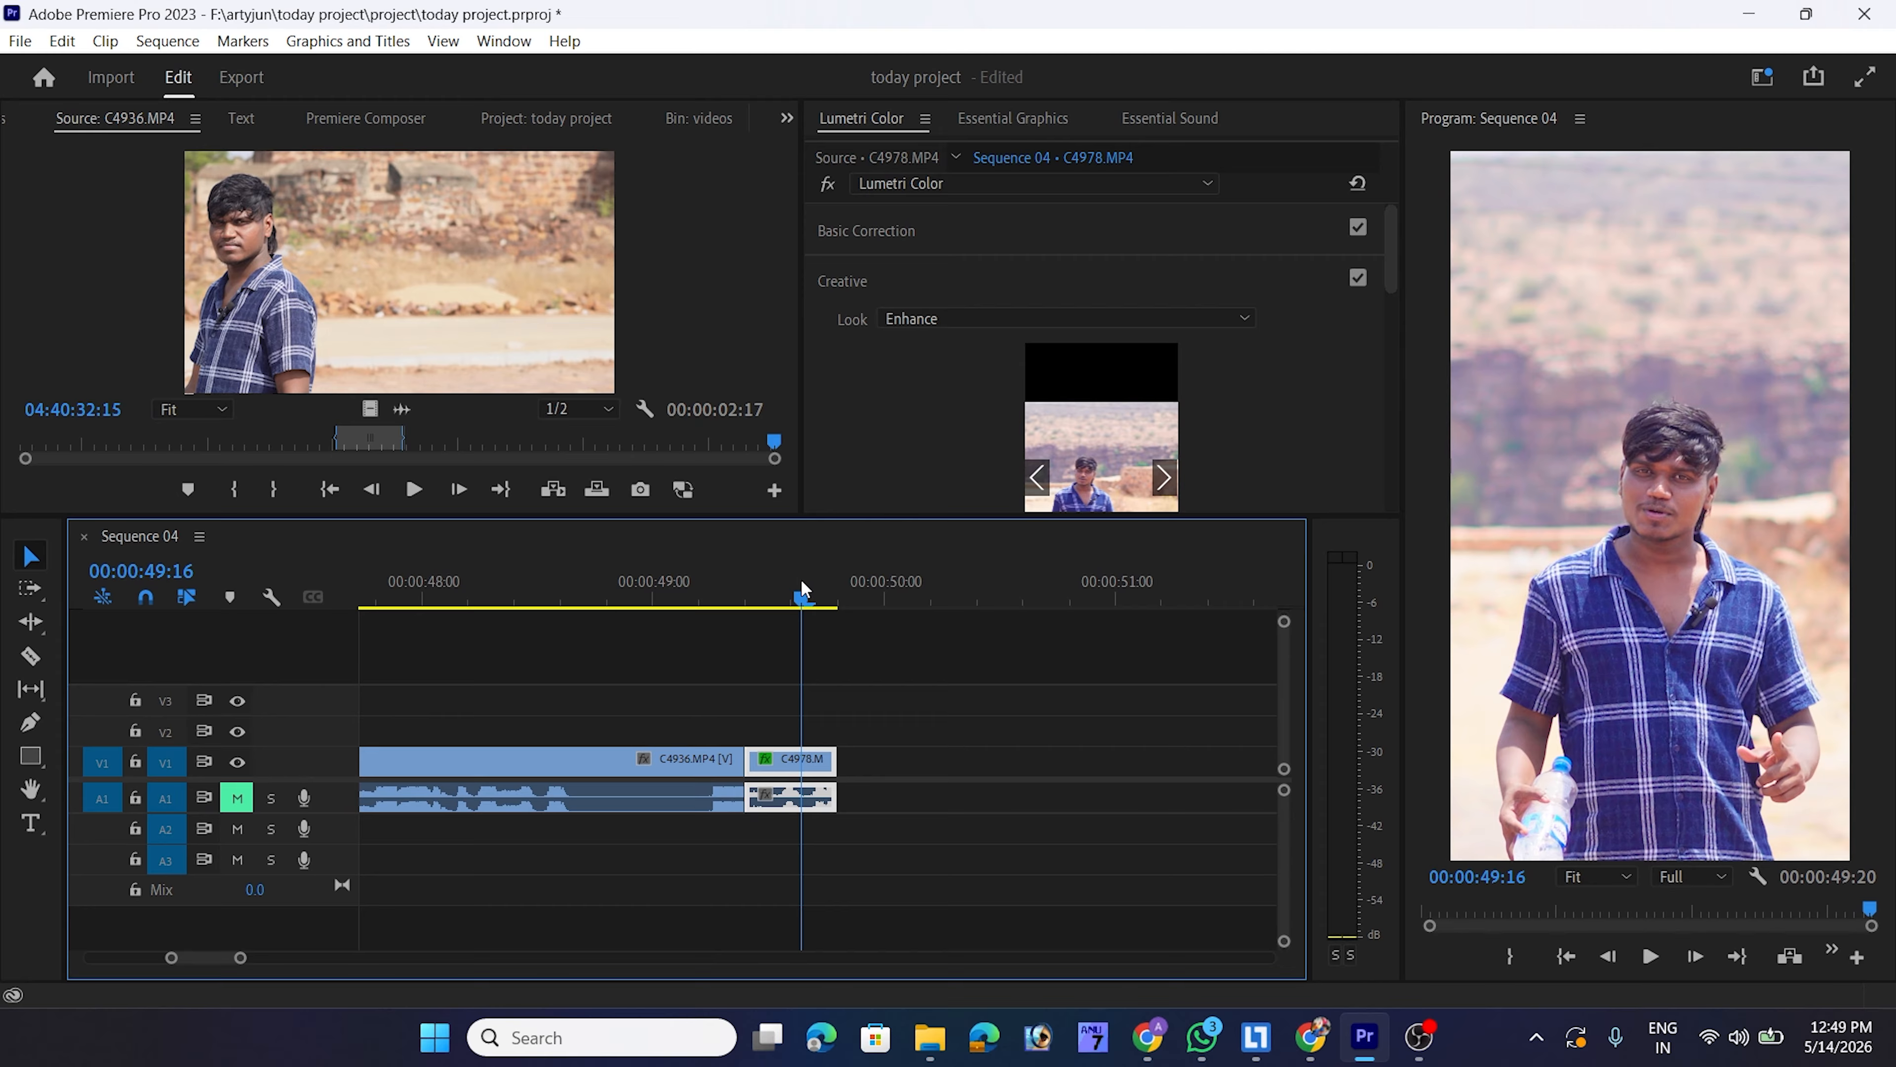
key(Up)
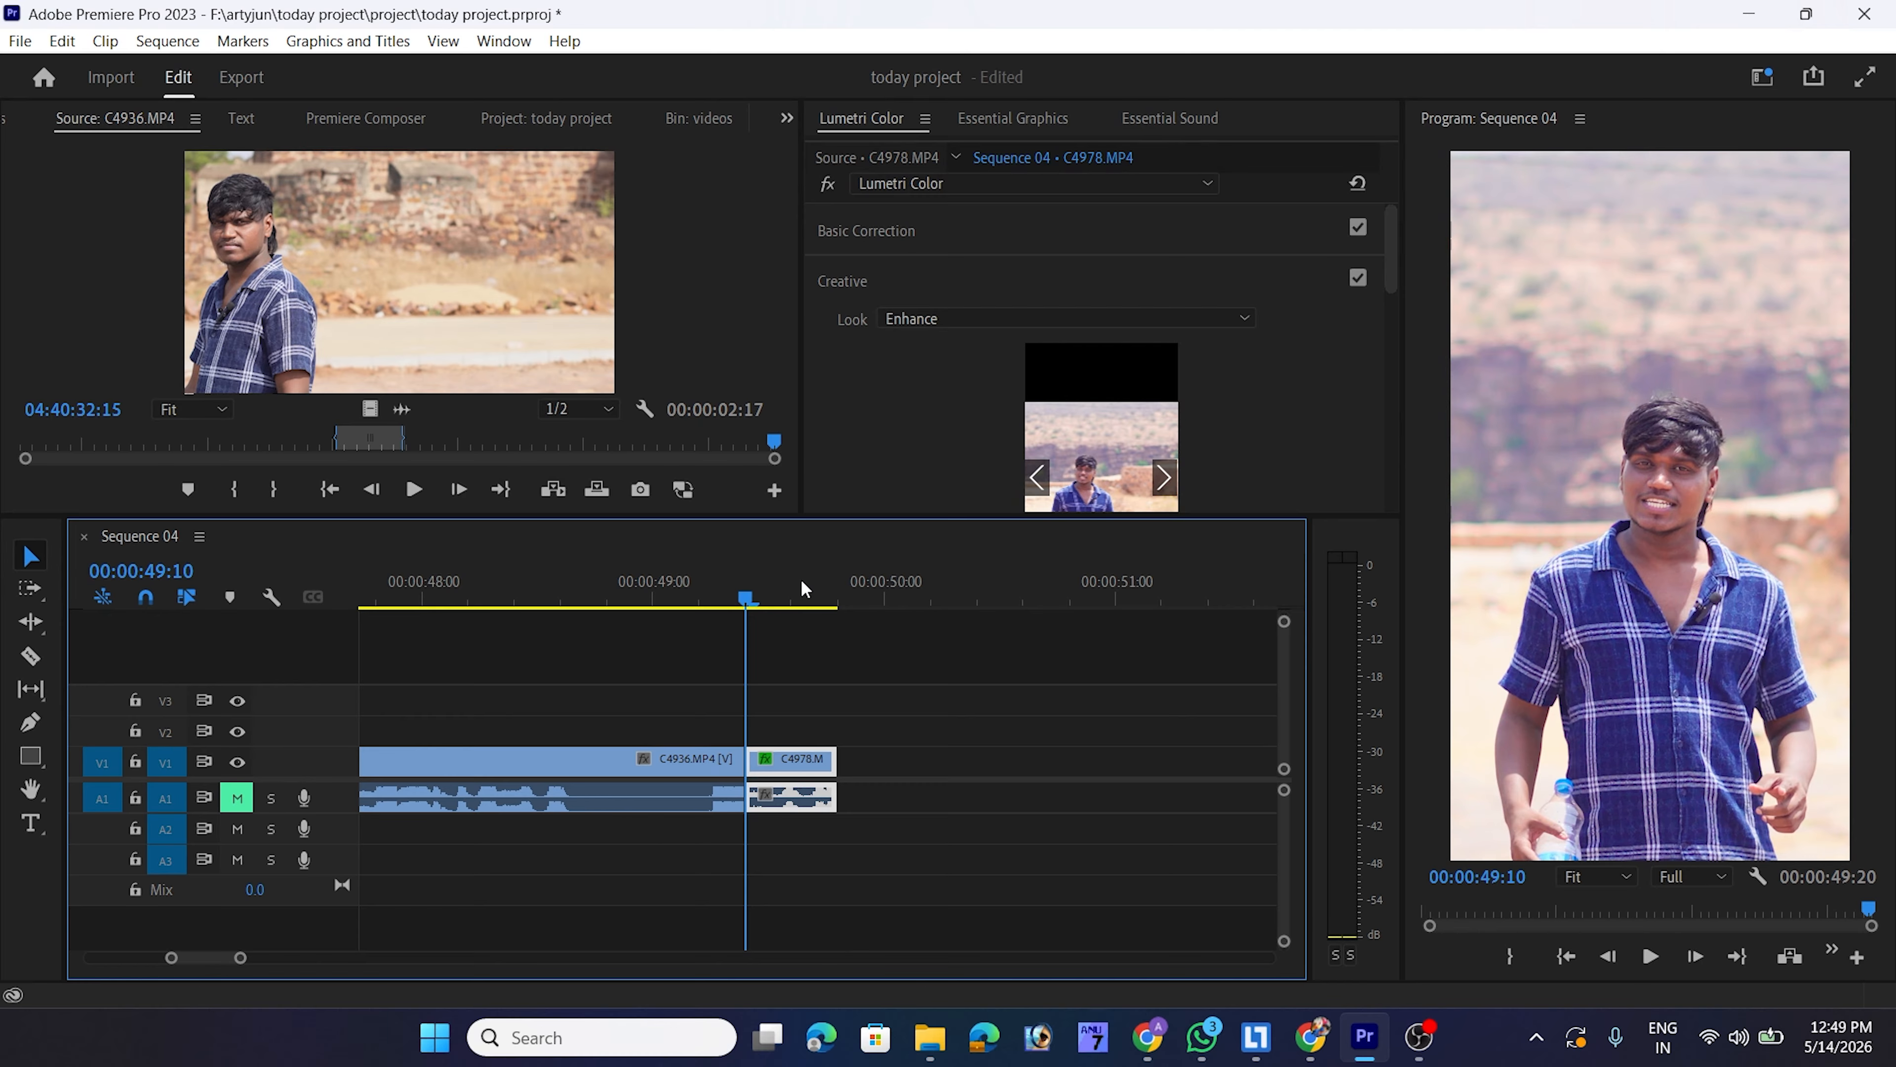
key(Down)
key(shift+Left)
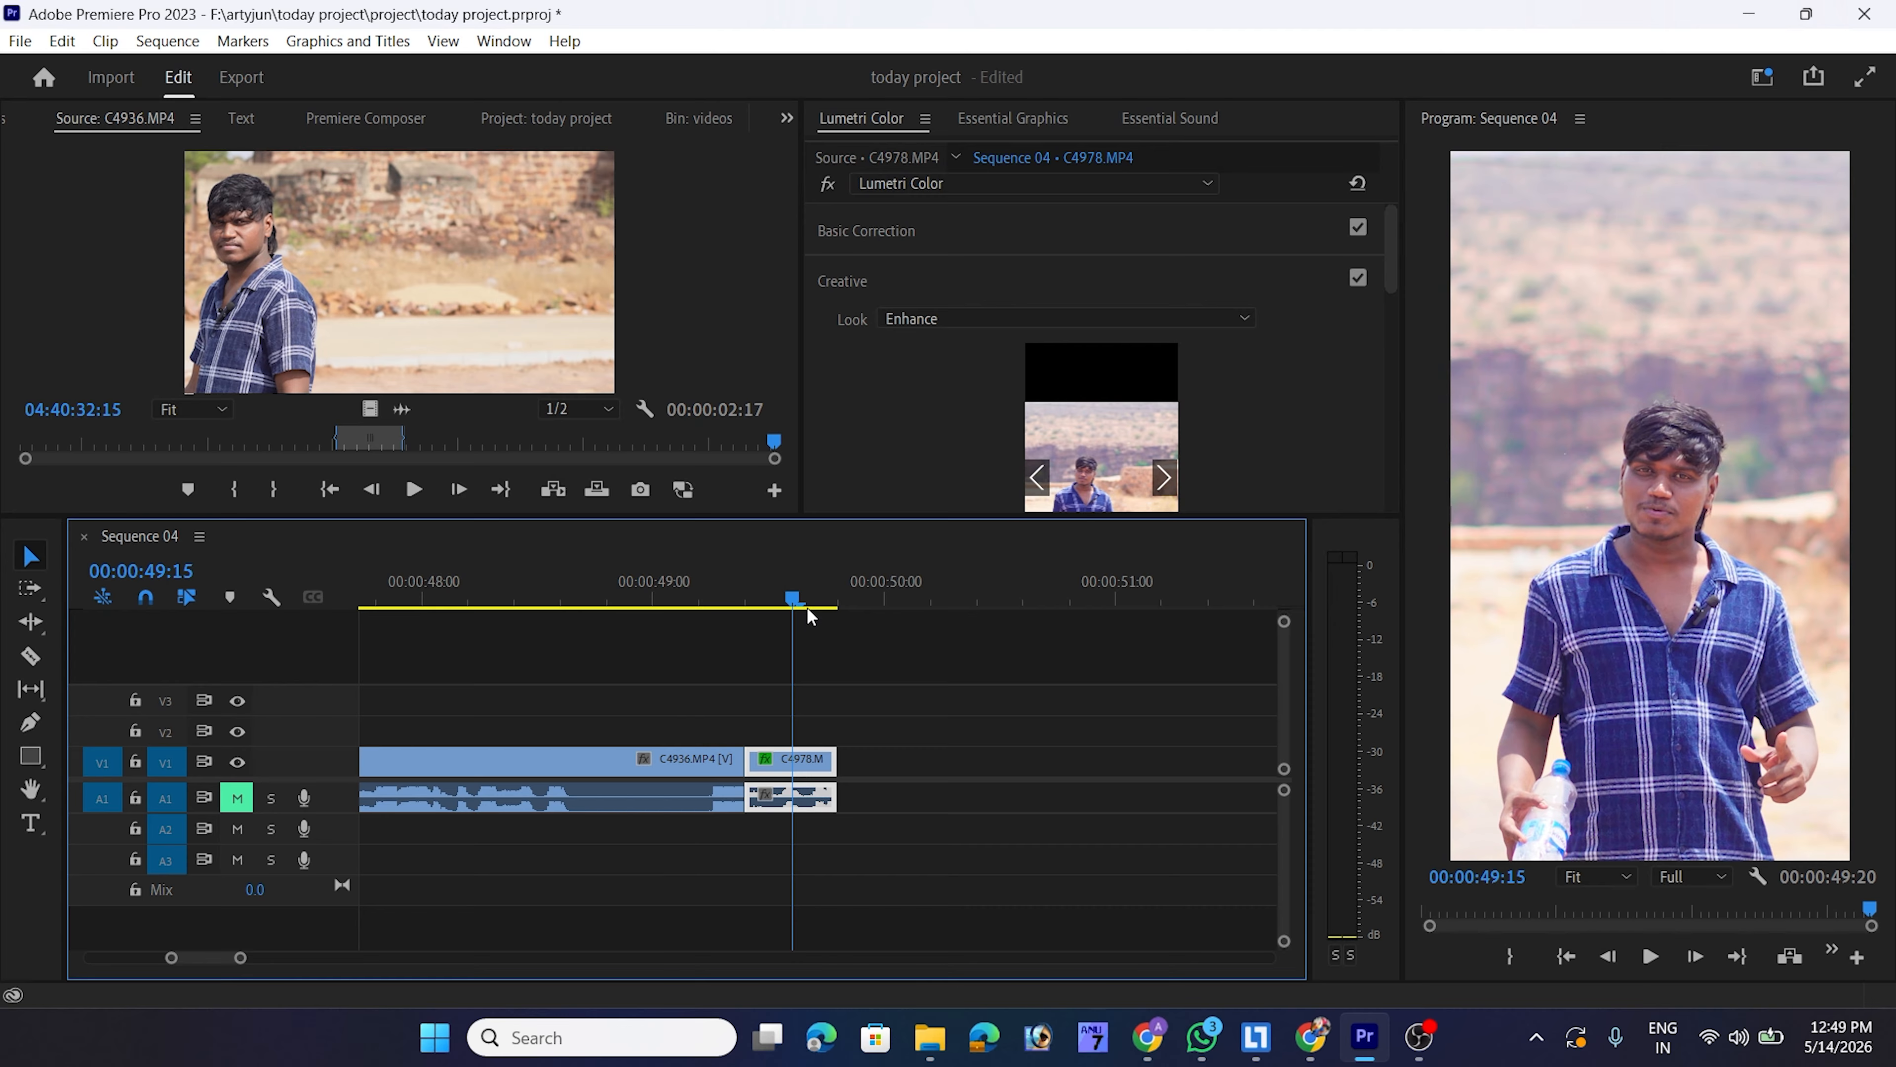
key(Left)
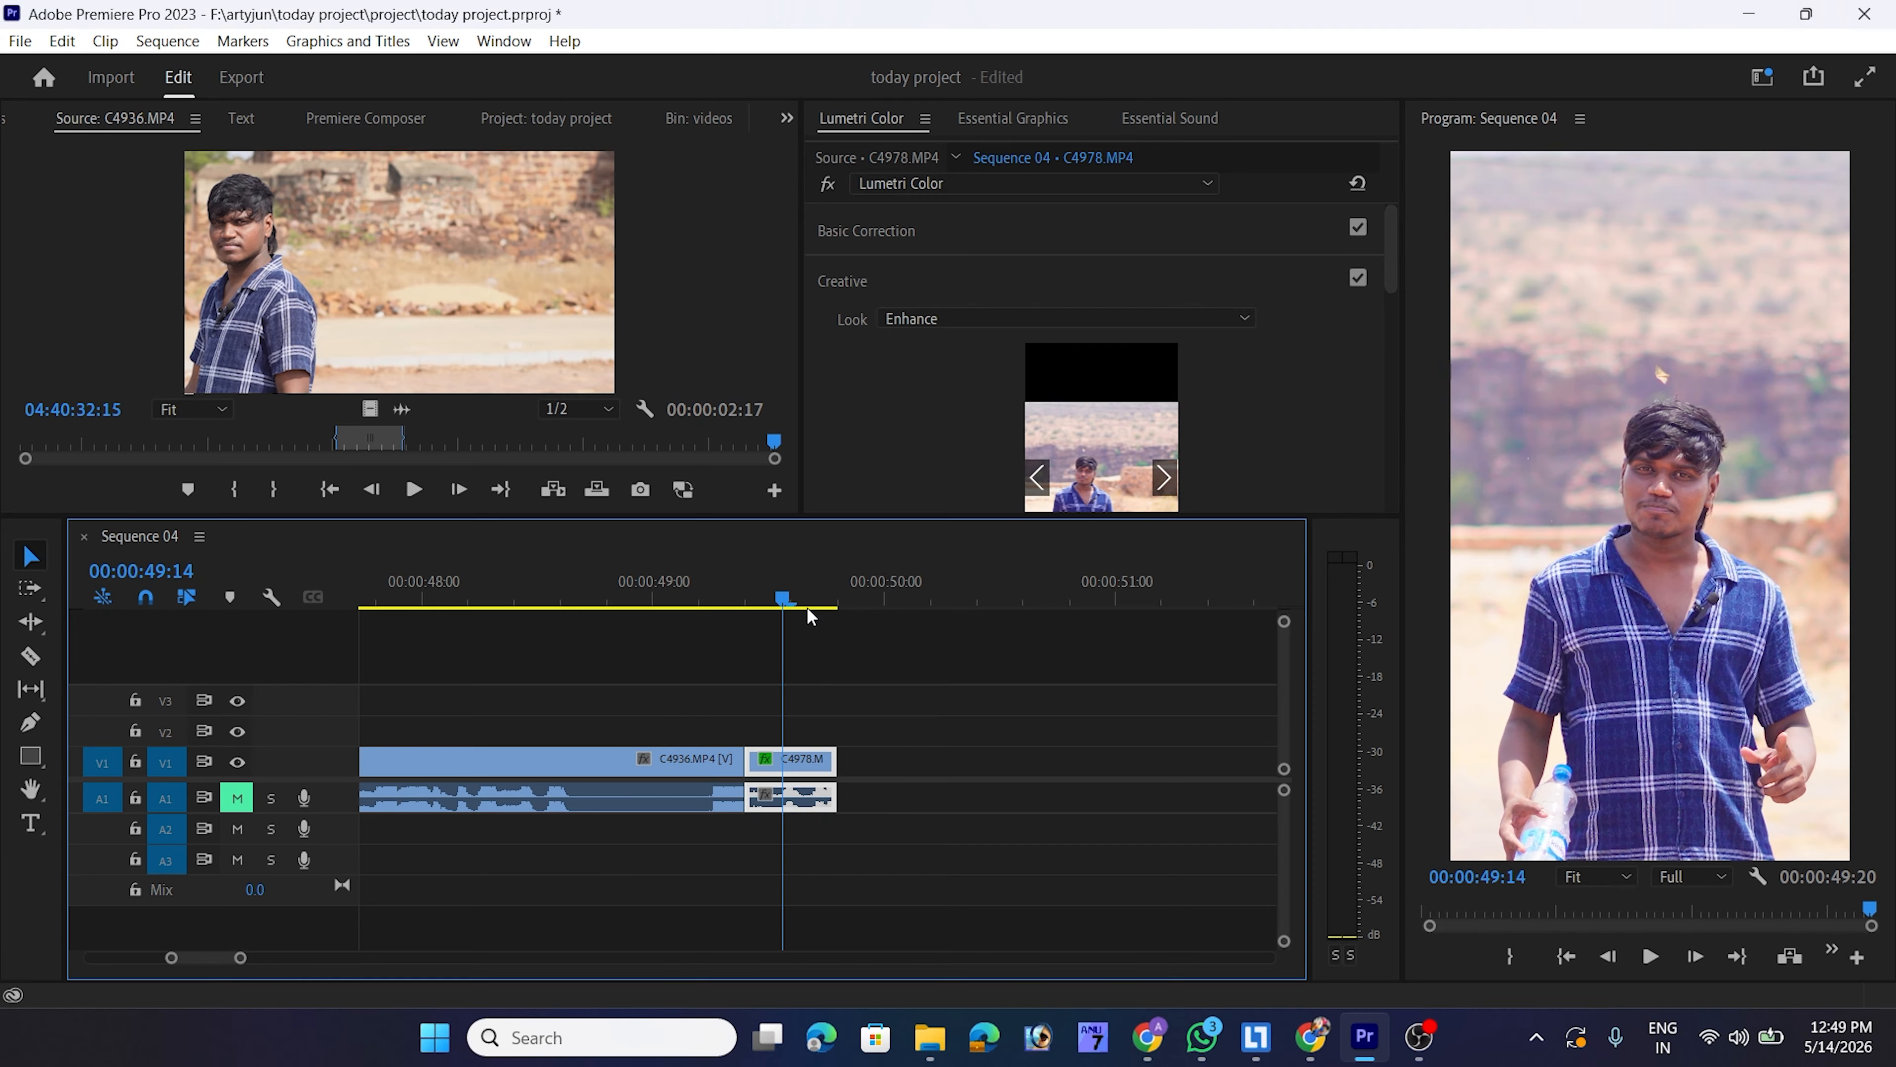
Play the sequence to its end, step the playhead back six frames, and move it forward five frames to 00:00:49:19
key(space)
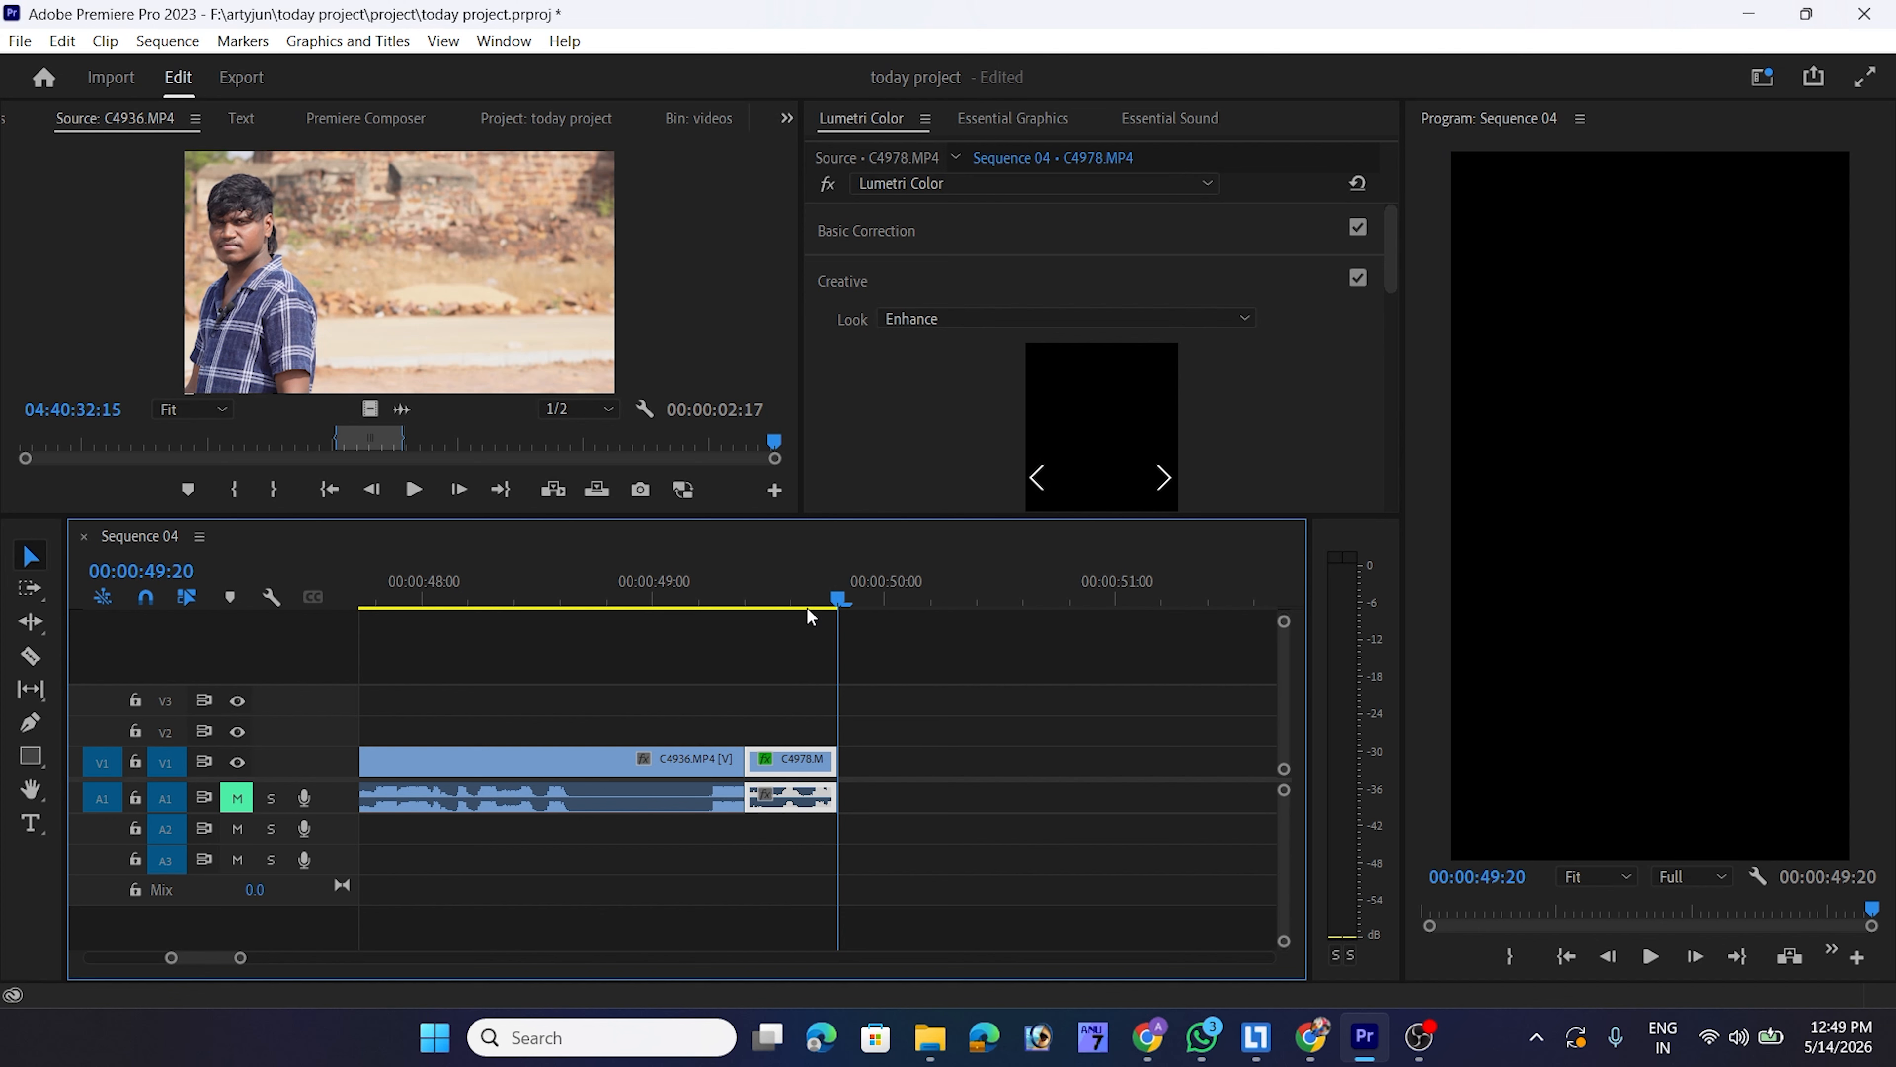
key(Left)
key(shift+Left)
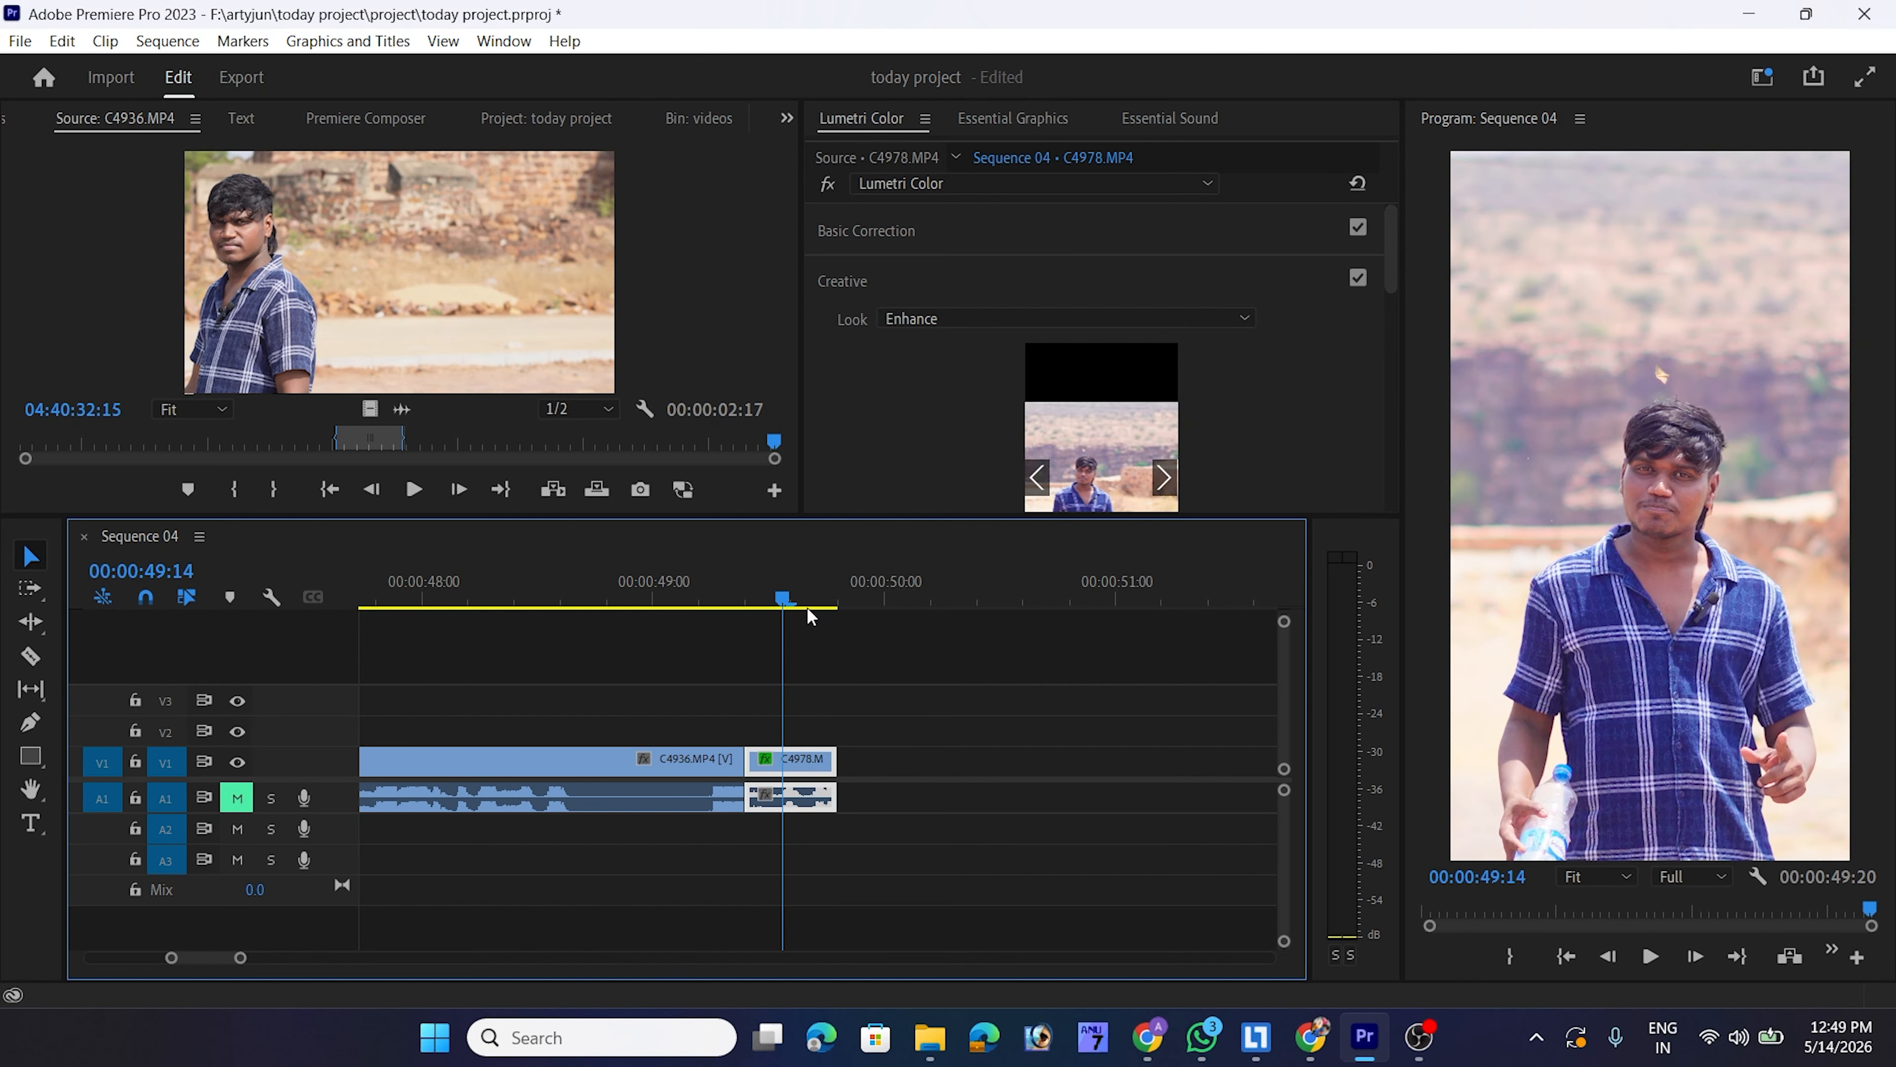
key(shift+Right)
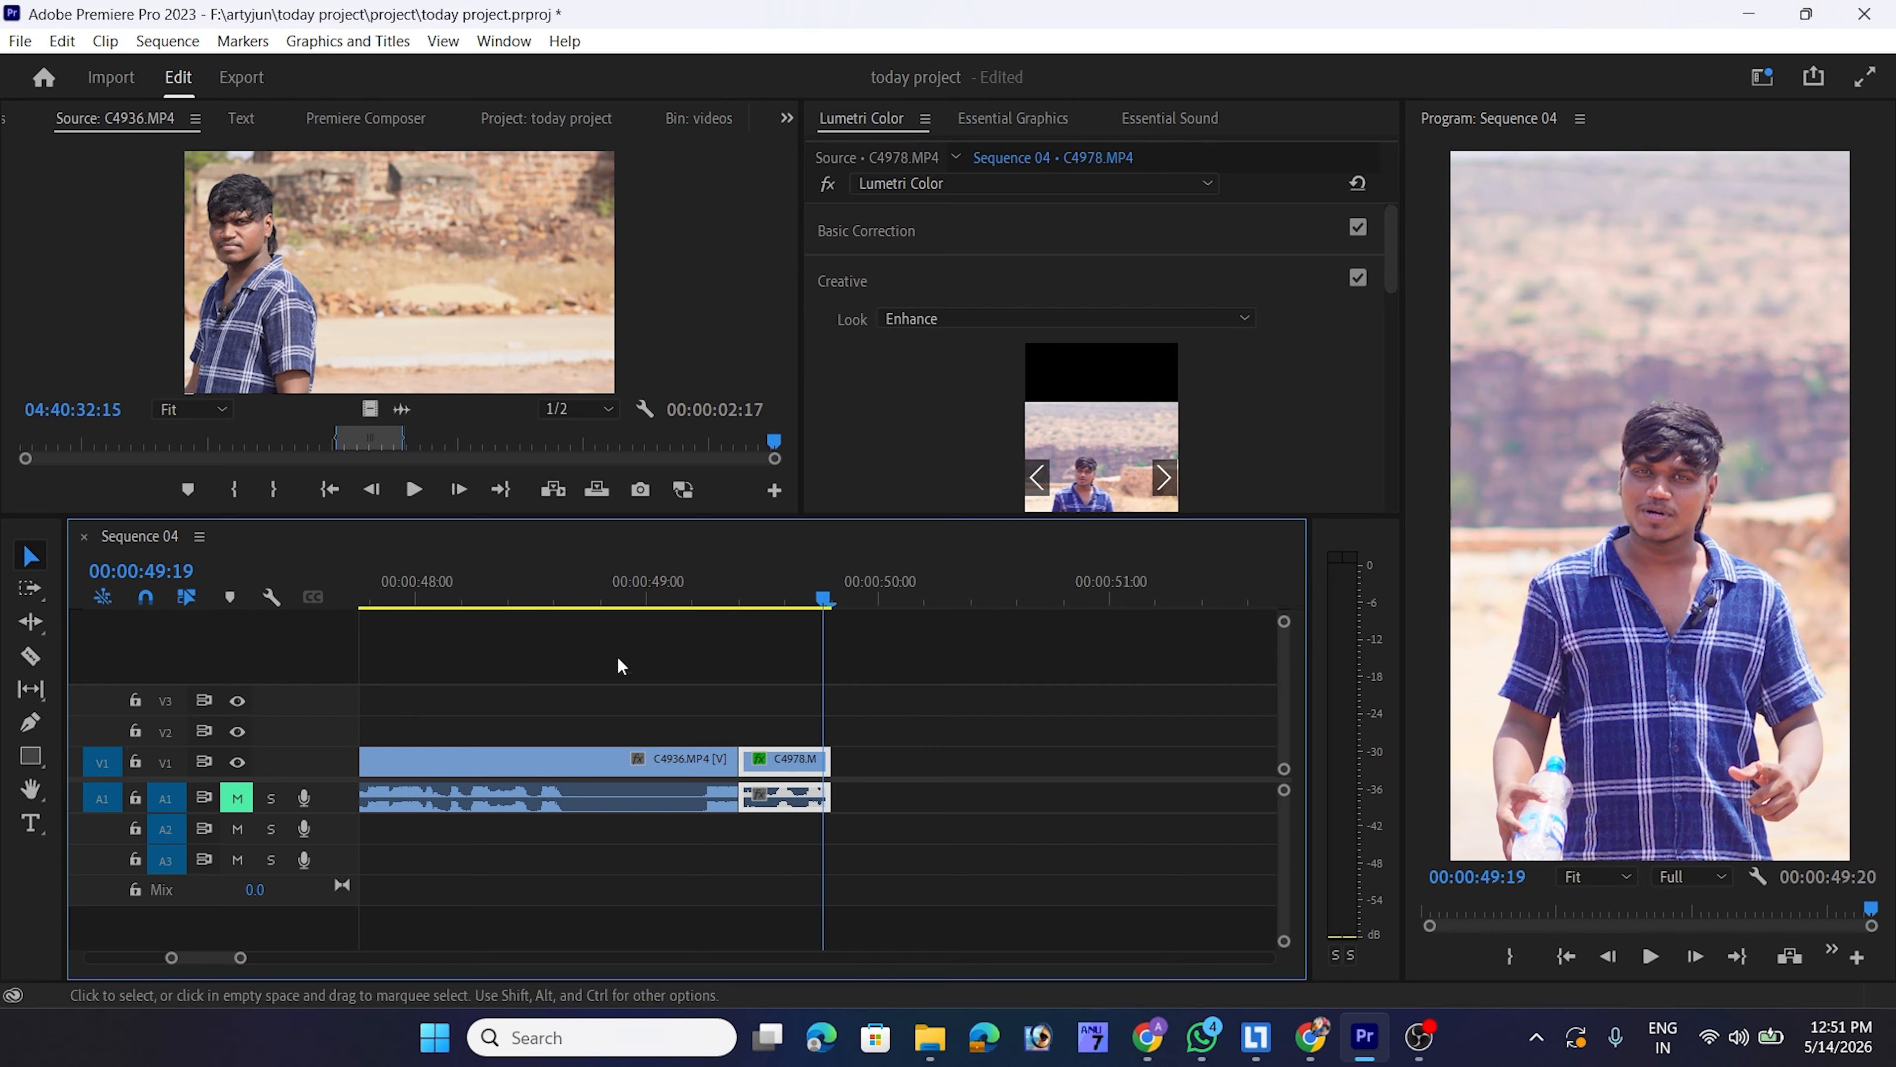
Scrub the playhead back and forth over the C4978.MP4 clip and park it at 00:00:49:16
mouse_move(787, 591)
mouse_down()
mouse_move(755, 609)
mouse_move(791, 627)
mouse_up()
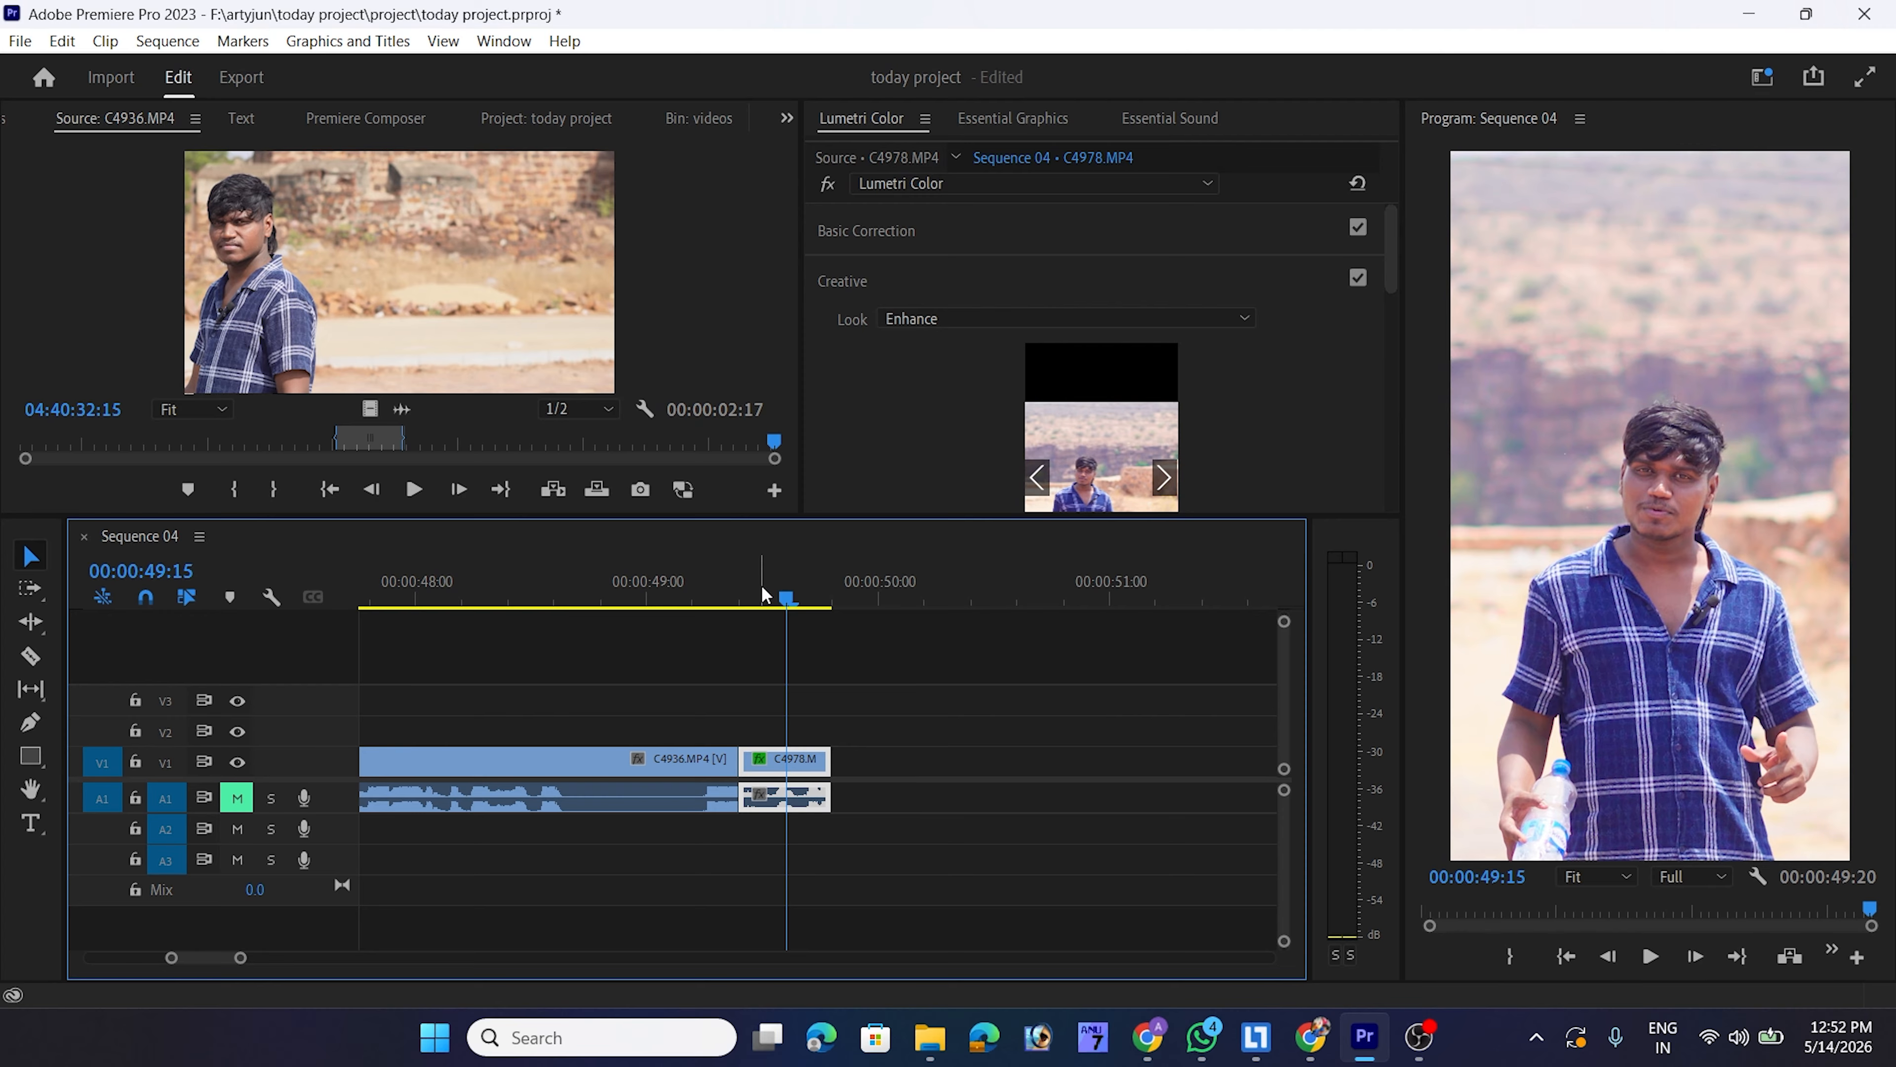
click(776, 598)
mouse_move(776, 597)
mouse_down()
mouse_move(748, 605)
mouse_move(773, 611)
mouse_up()
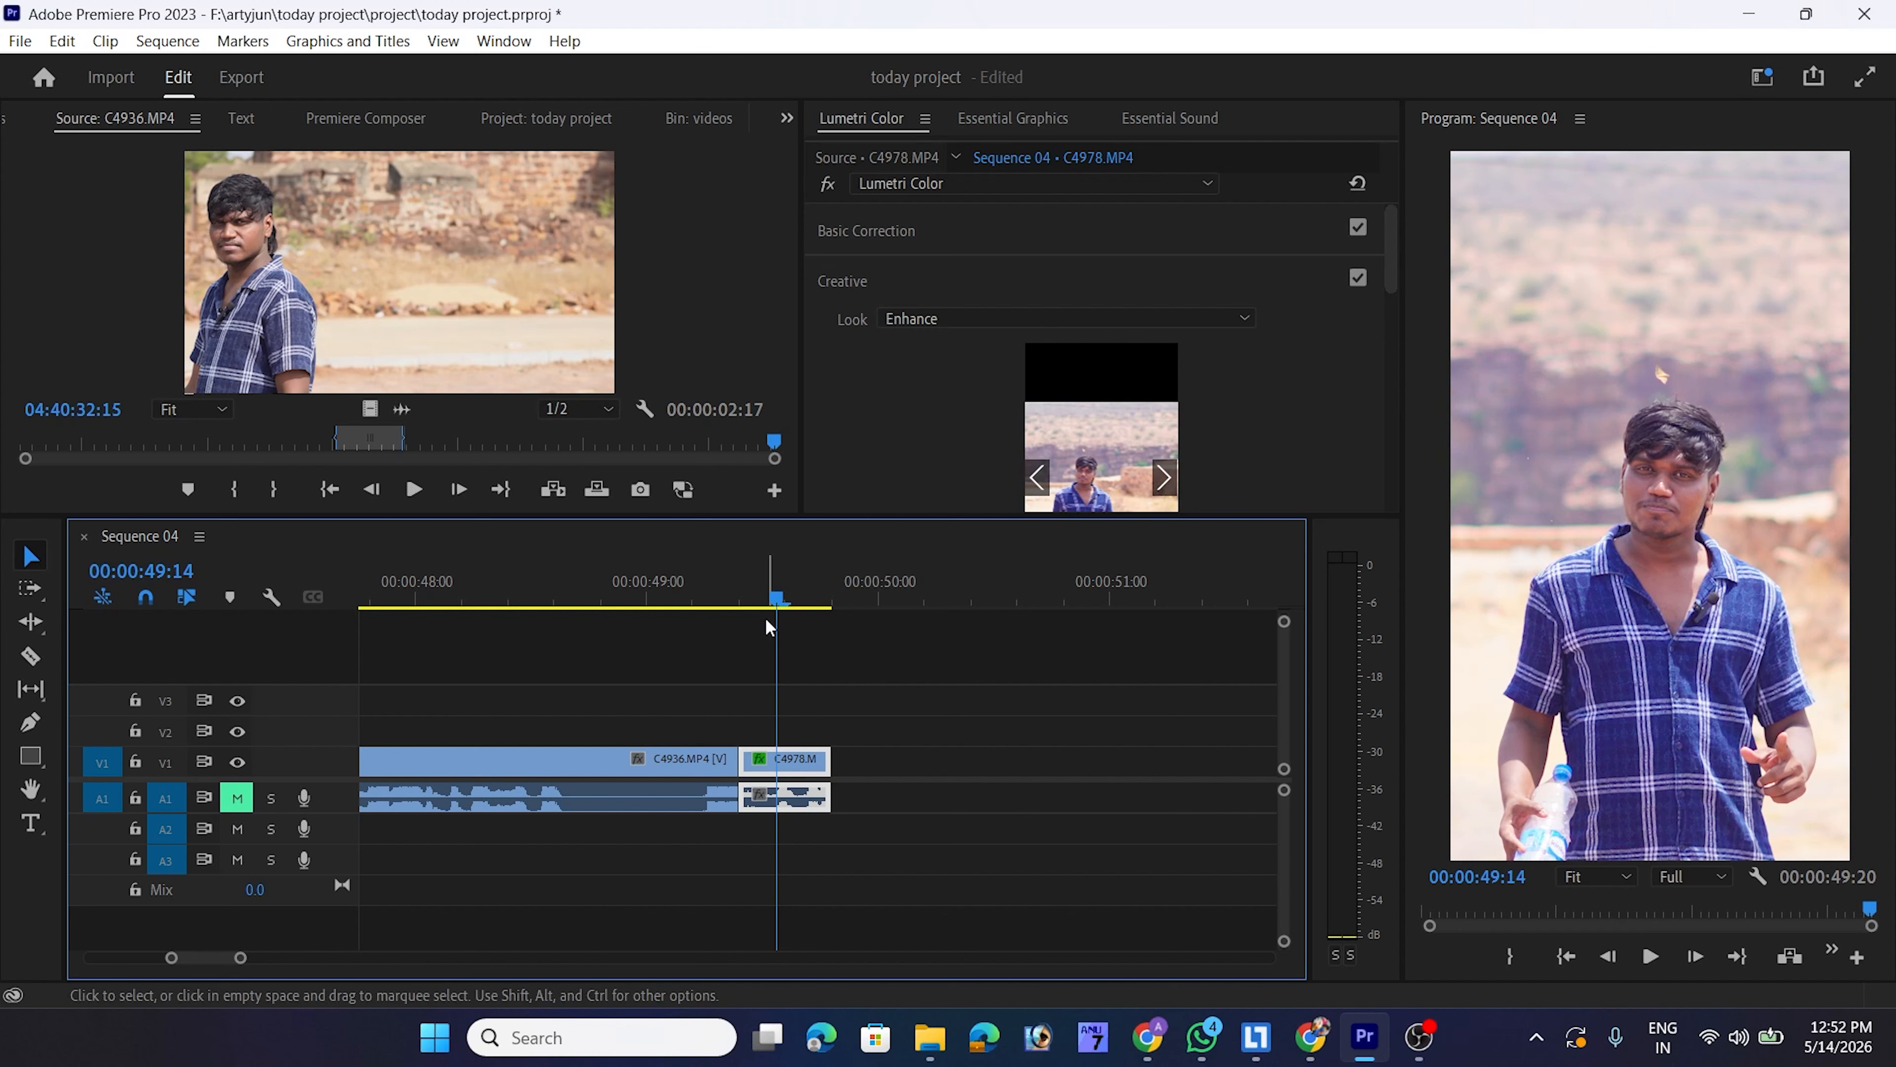
mouse_move(784, 604)
mouse_down()
mouse_move(830, 609)
mouse_move(774, 625)
mouse_move(794, 620)
mouse_up()
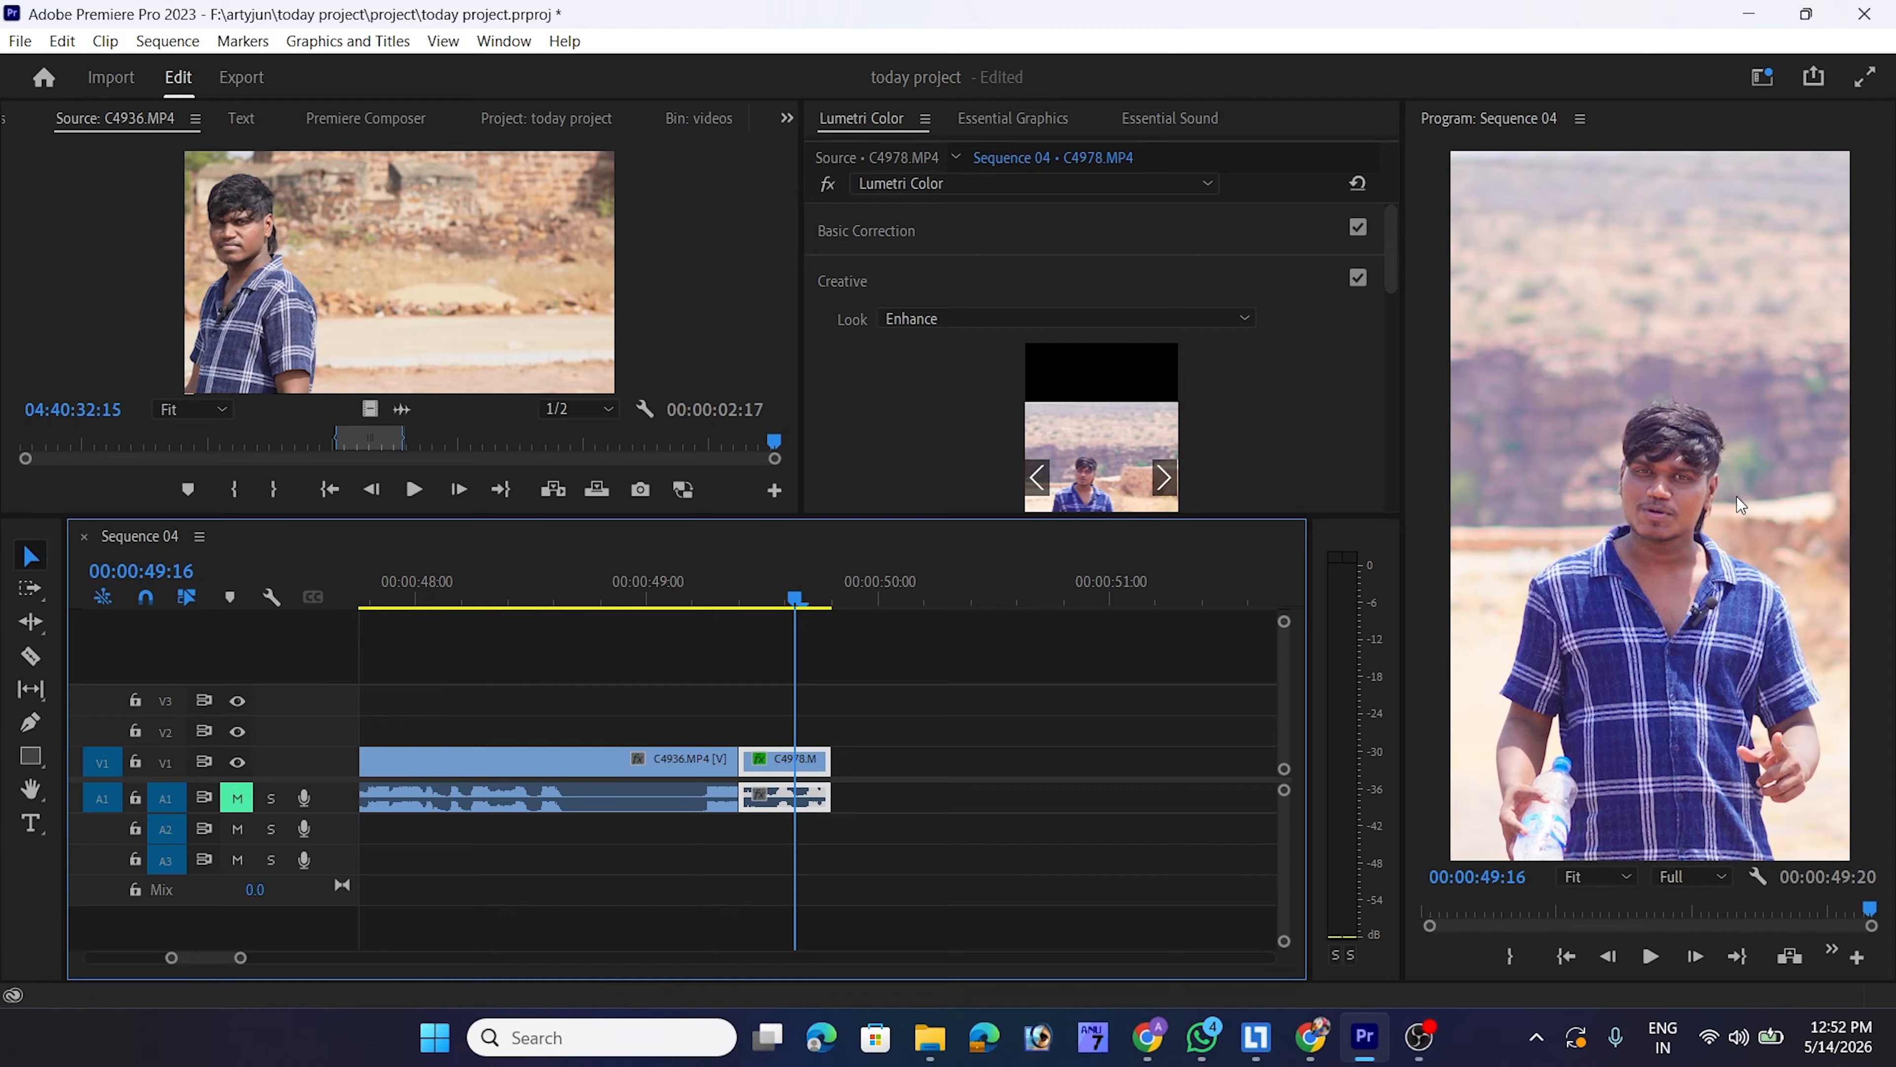
Place only the video of the marked C4936.MP4 range on V1 and only its audio on A1, shortly after the C4978.MP4 clip
click(371, 324)
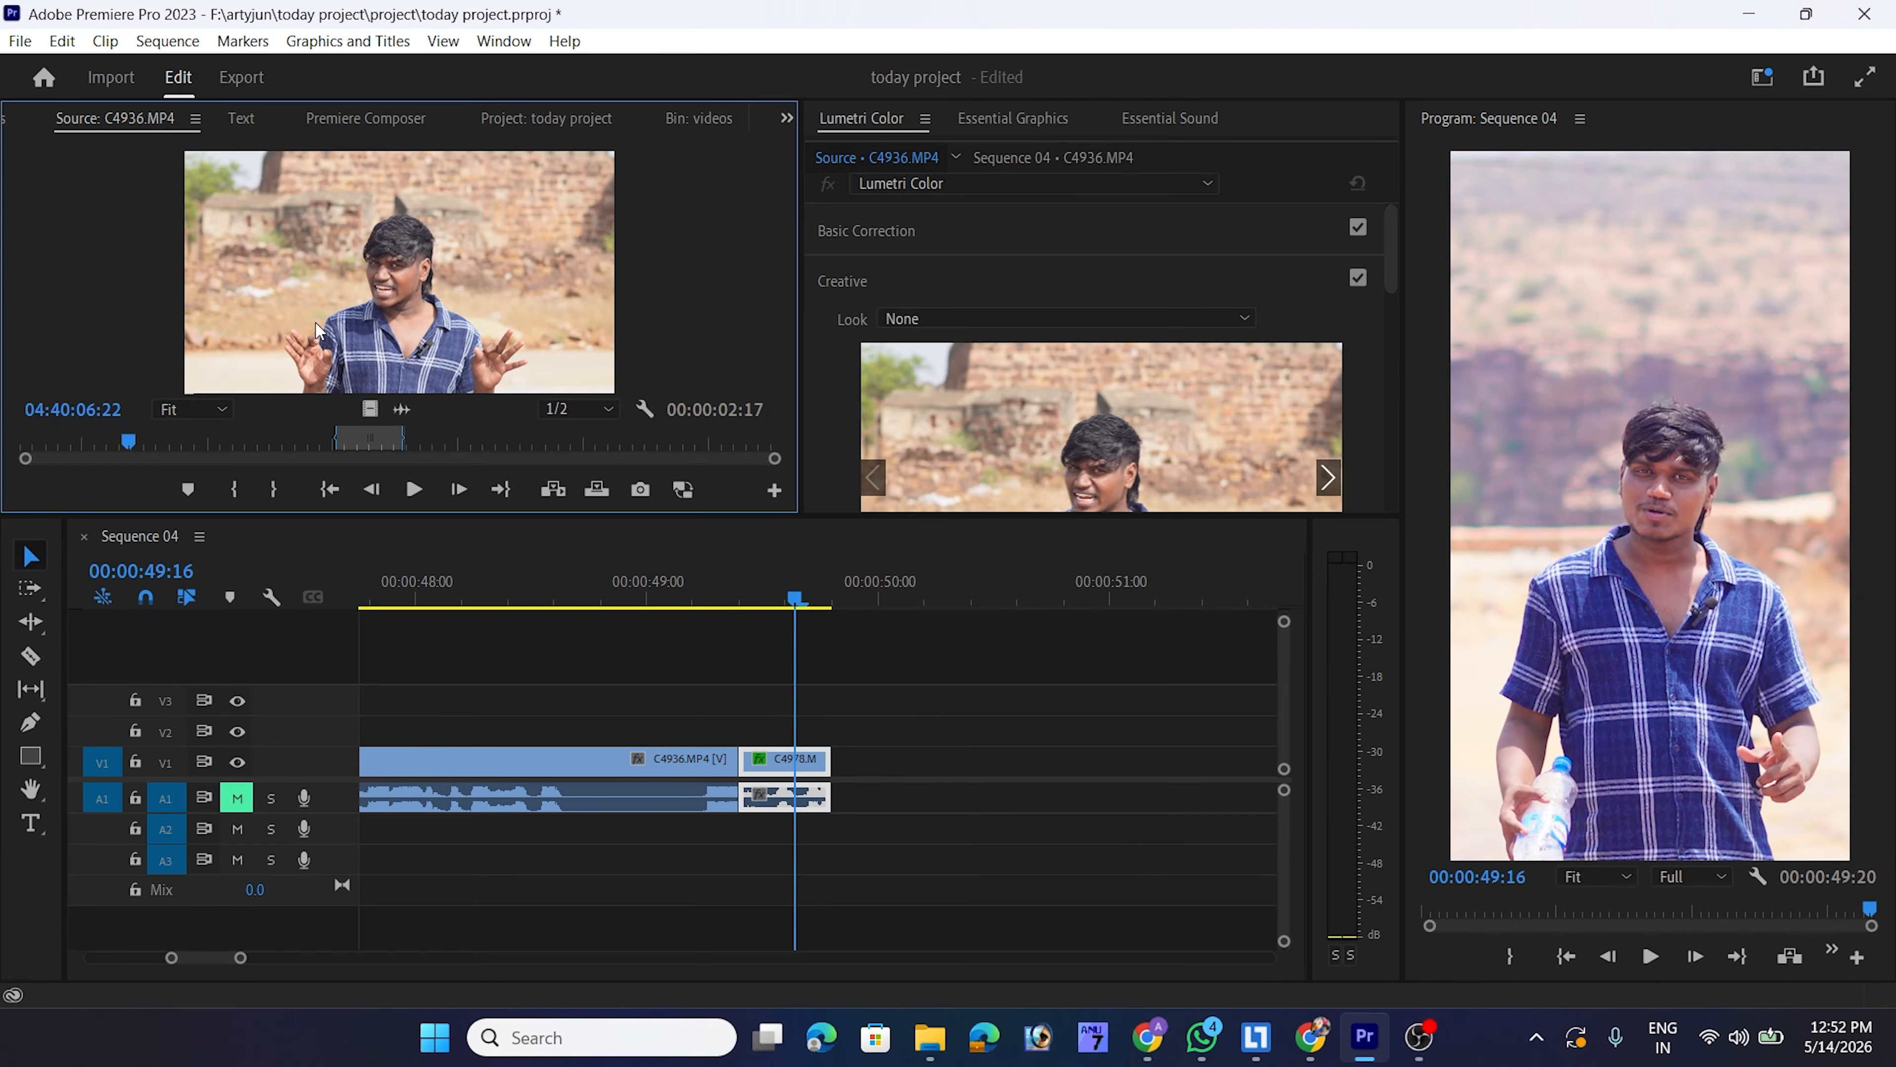
click(182, 442)
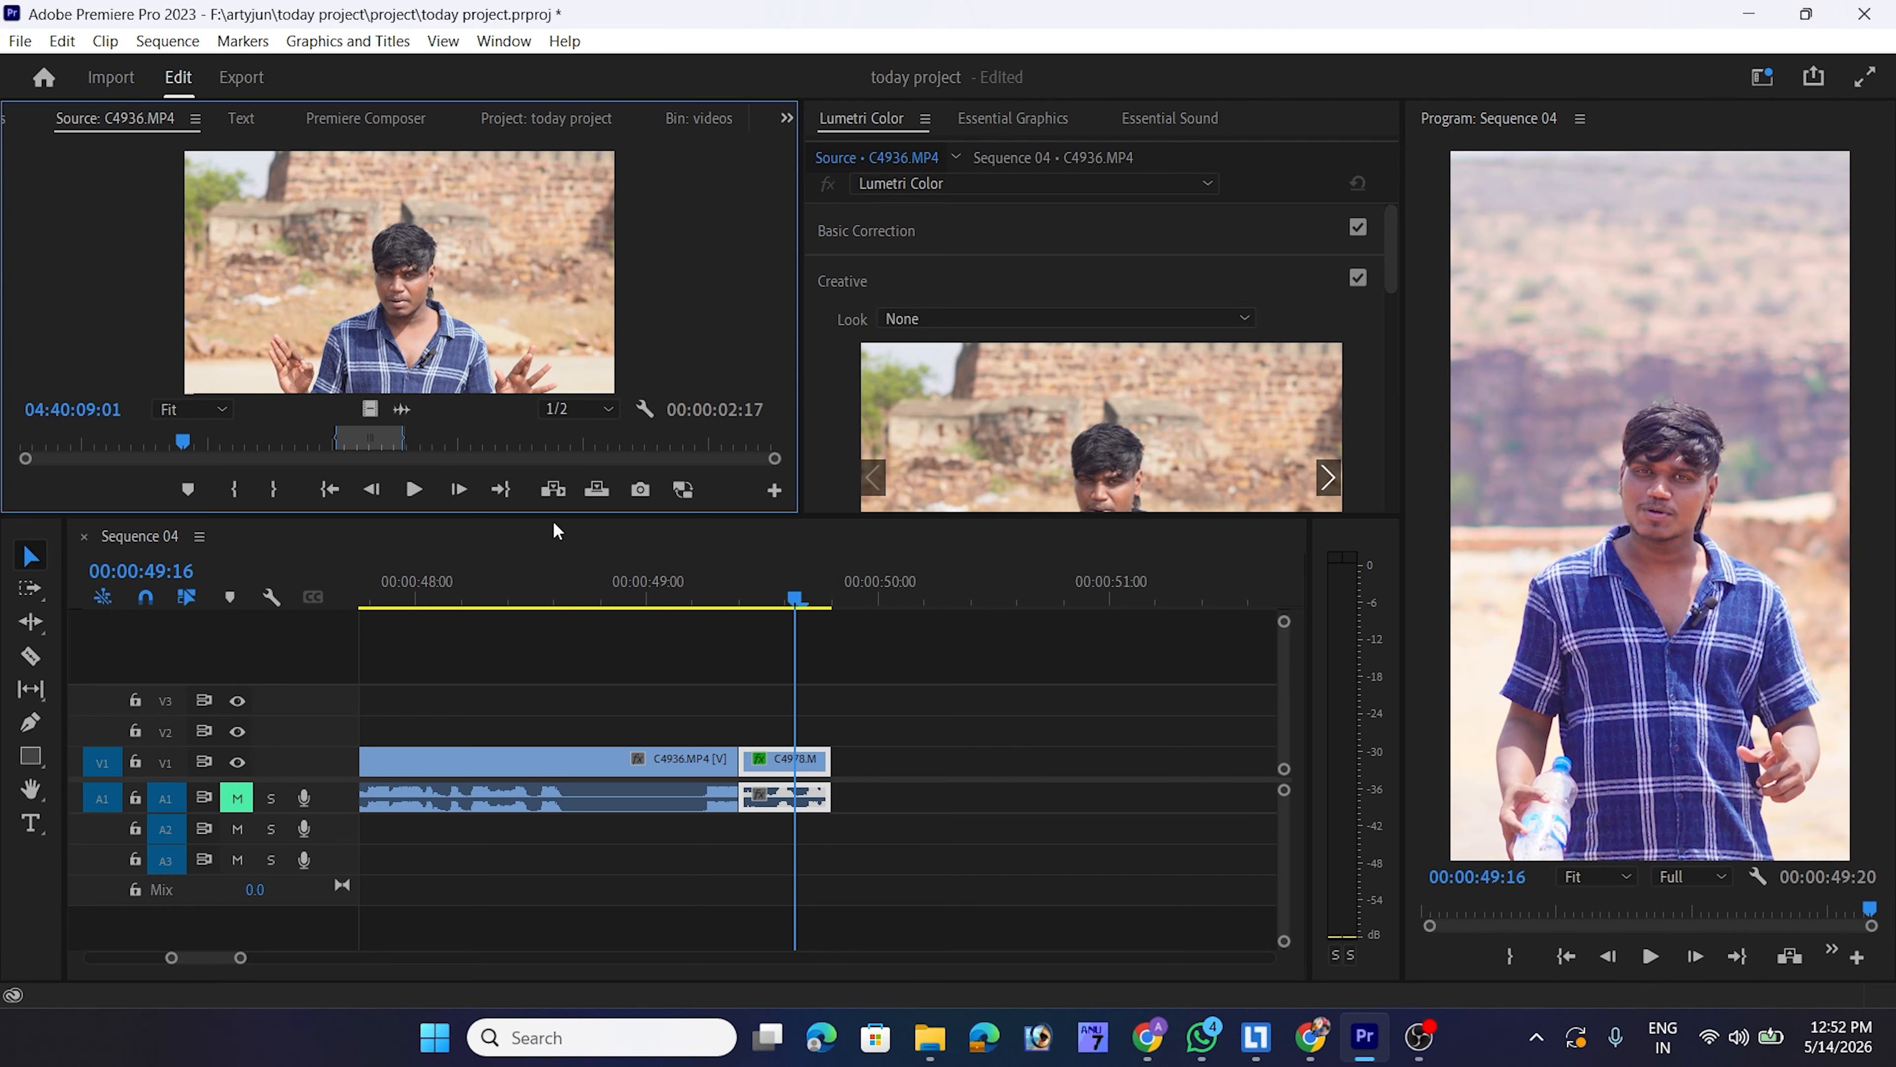
drag(370, 408, 896, 758)
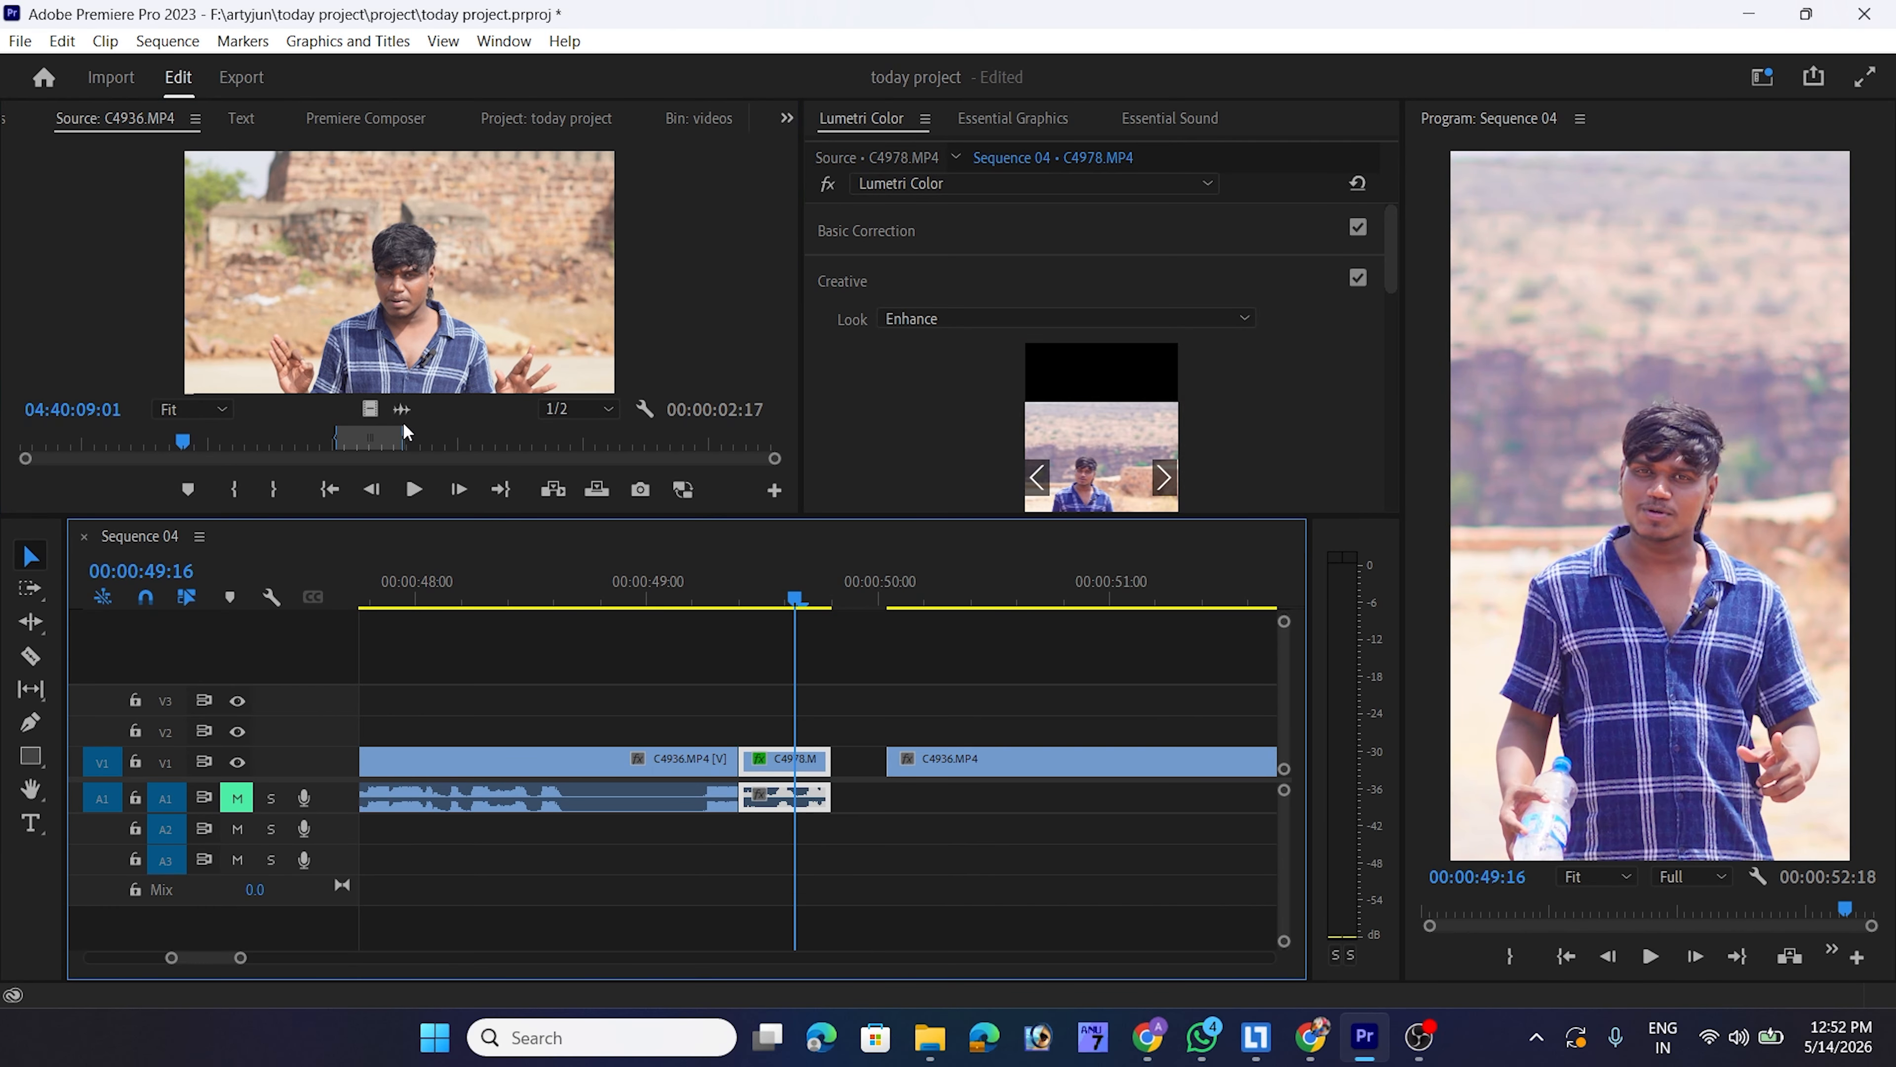
drag(404, 412, 895, 796)
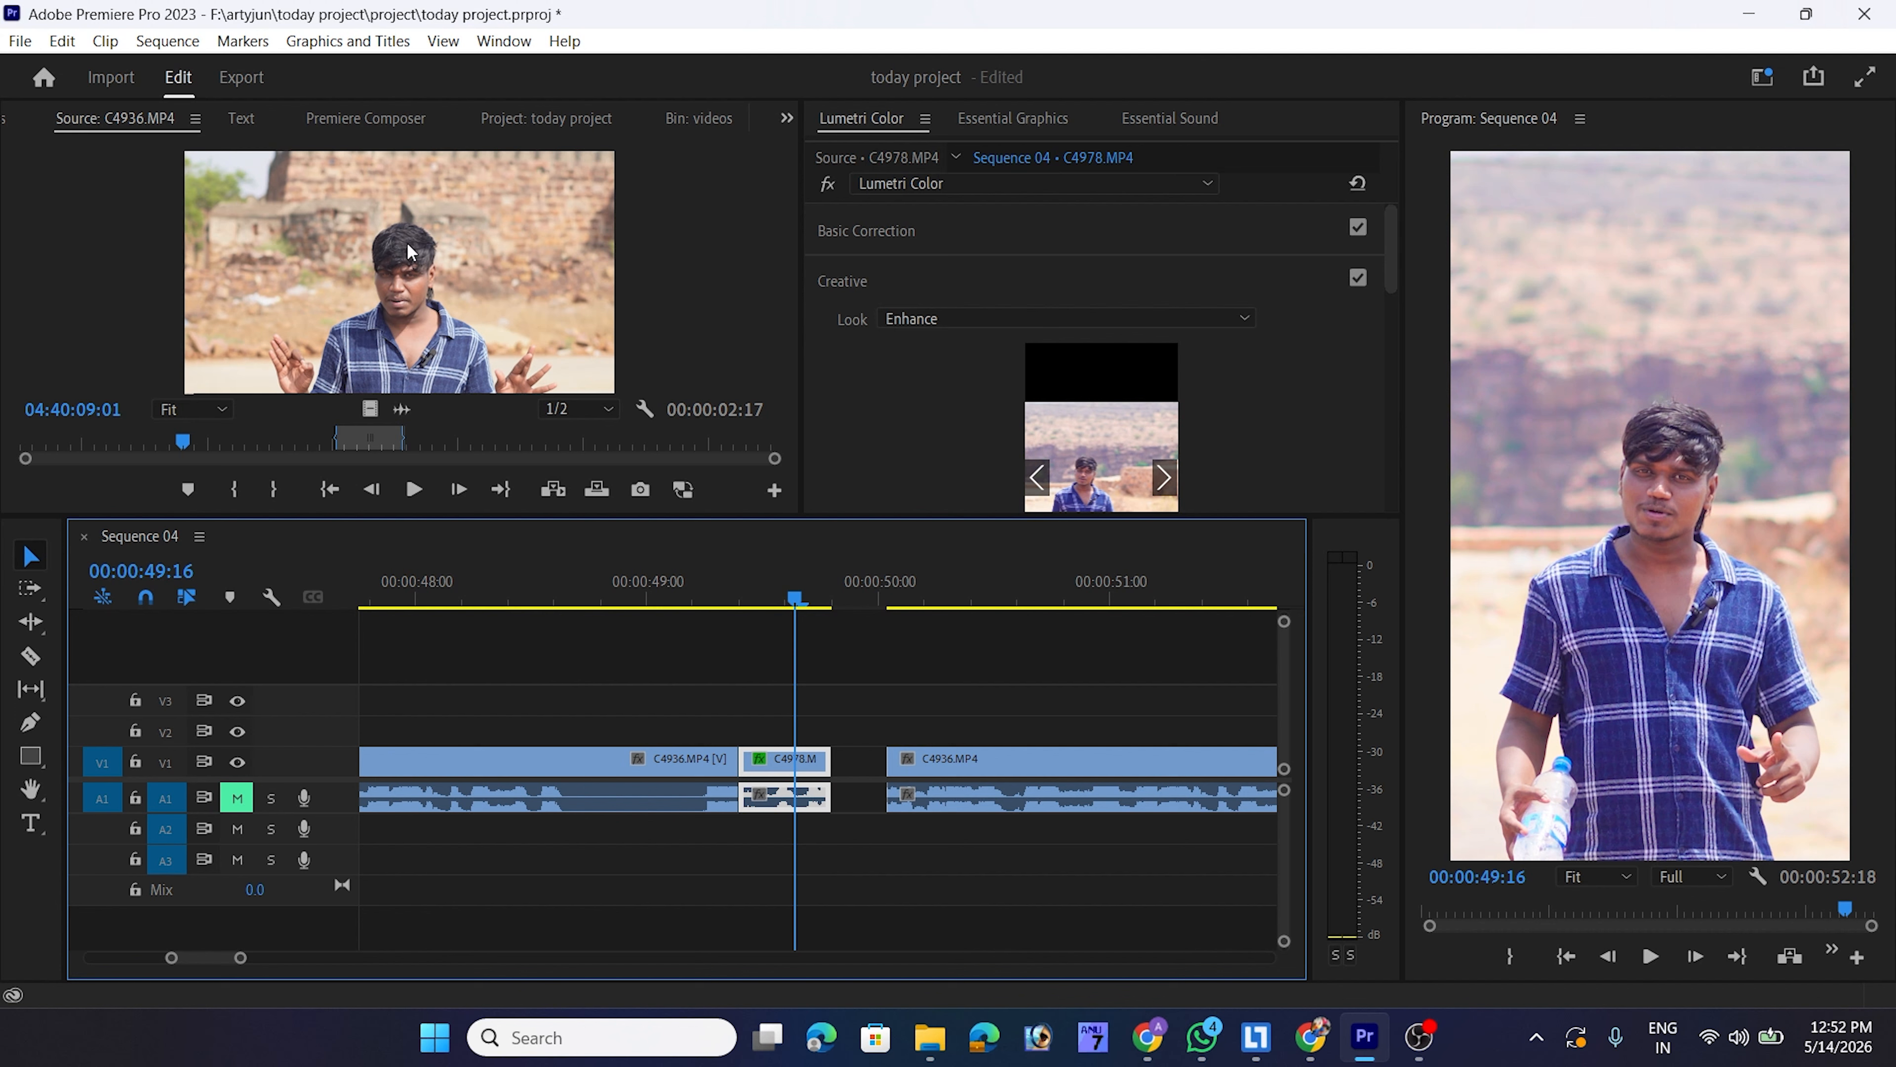
Place the marked C4936.MP4 range with both video and audio after the C4978.MP4 clip, and delete the placed C4936.MP4 clips
drag(377, 216, 907, 809)
scroll(881, 721, down, 3)
key(Delete)
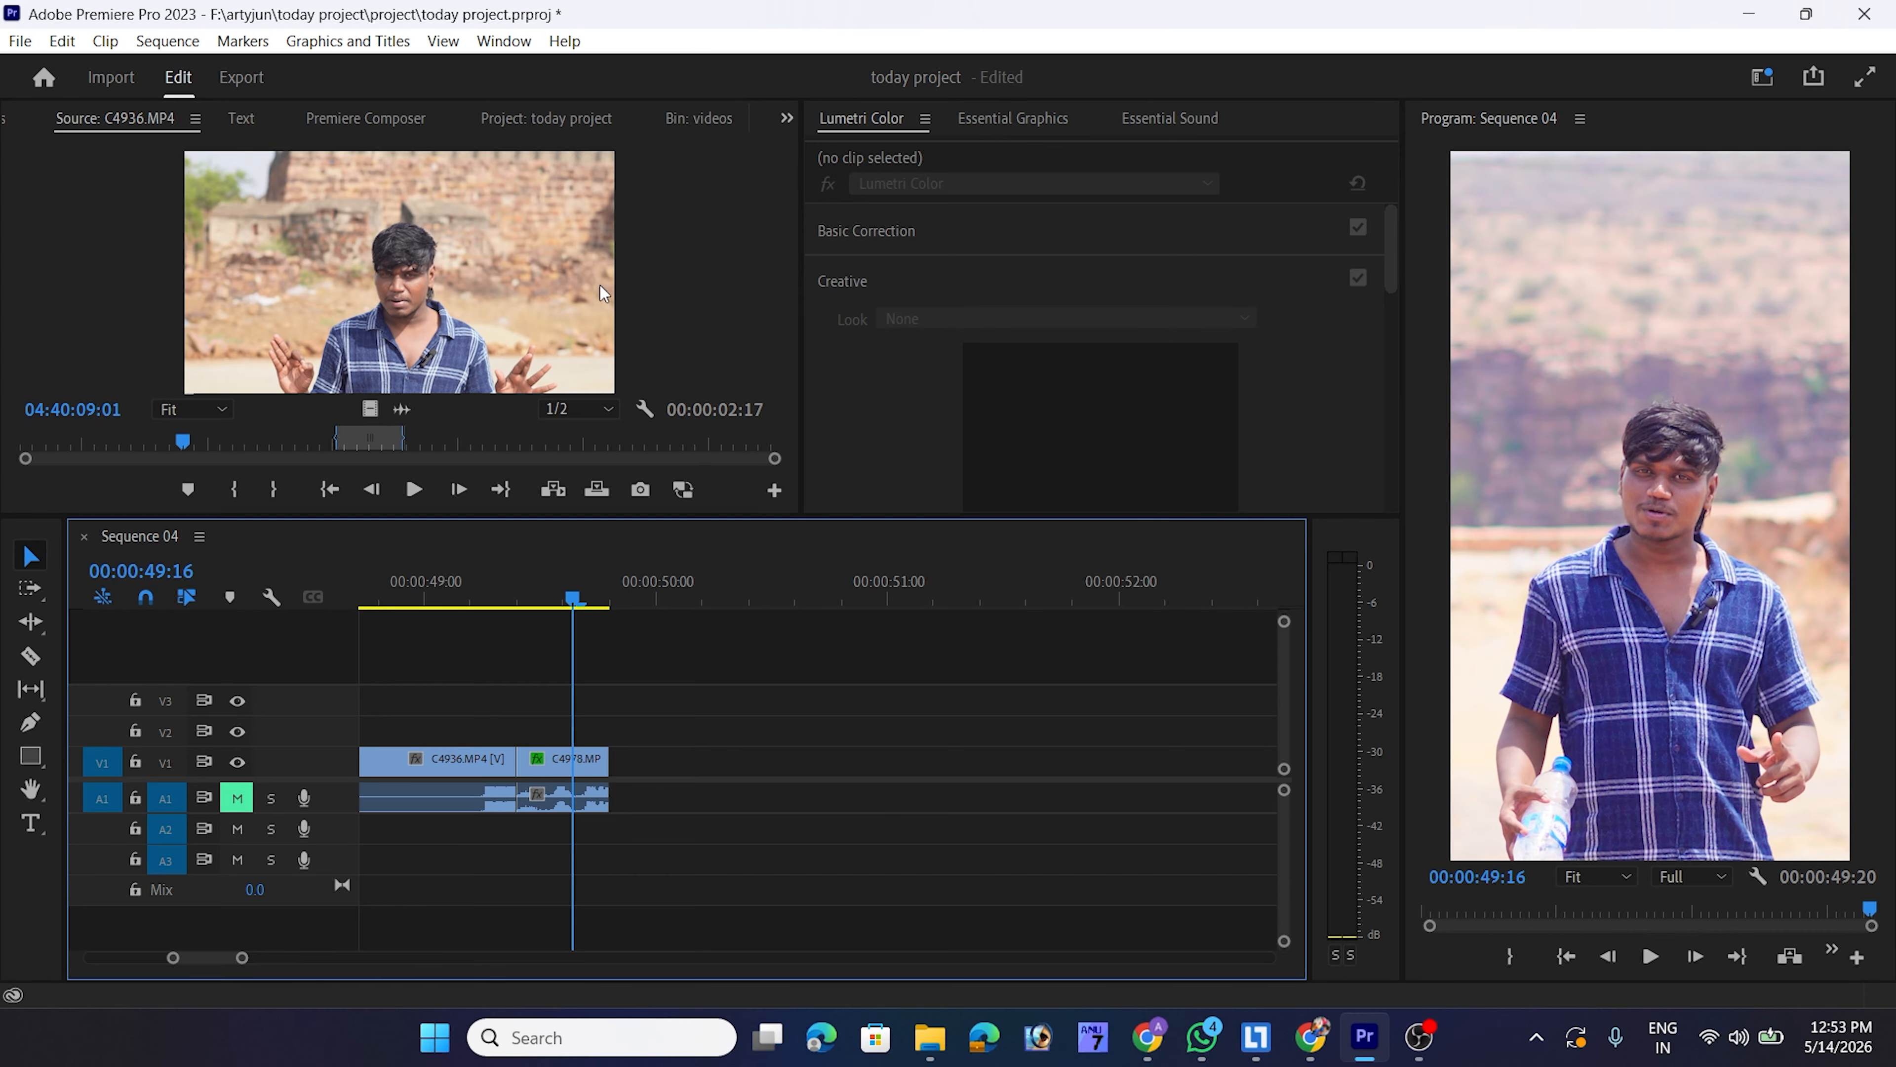
Open the project's videos bin, select all its items, clear the selection, and switch the bin to List View
click(542, 120)
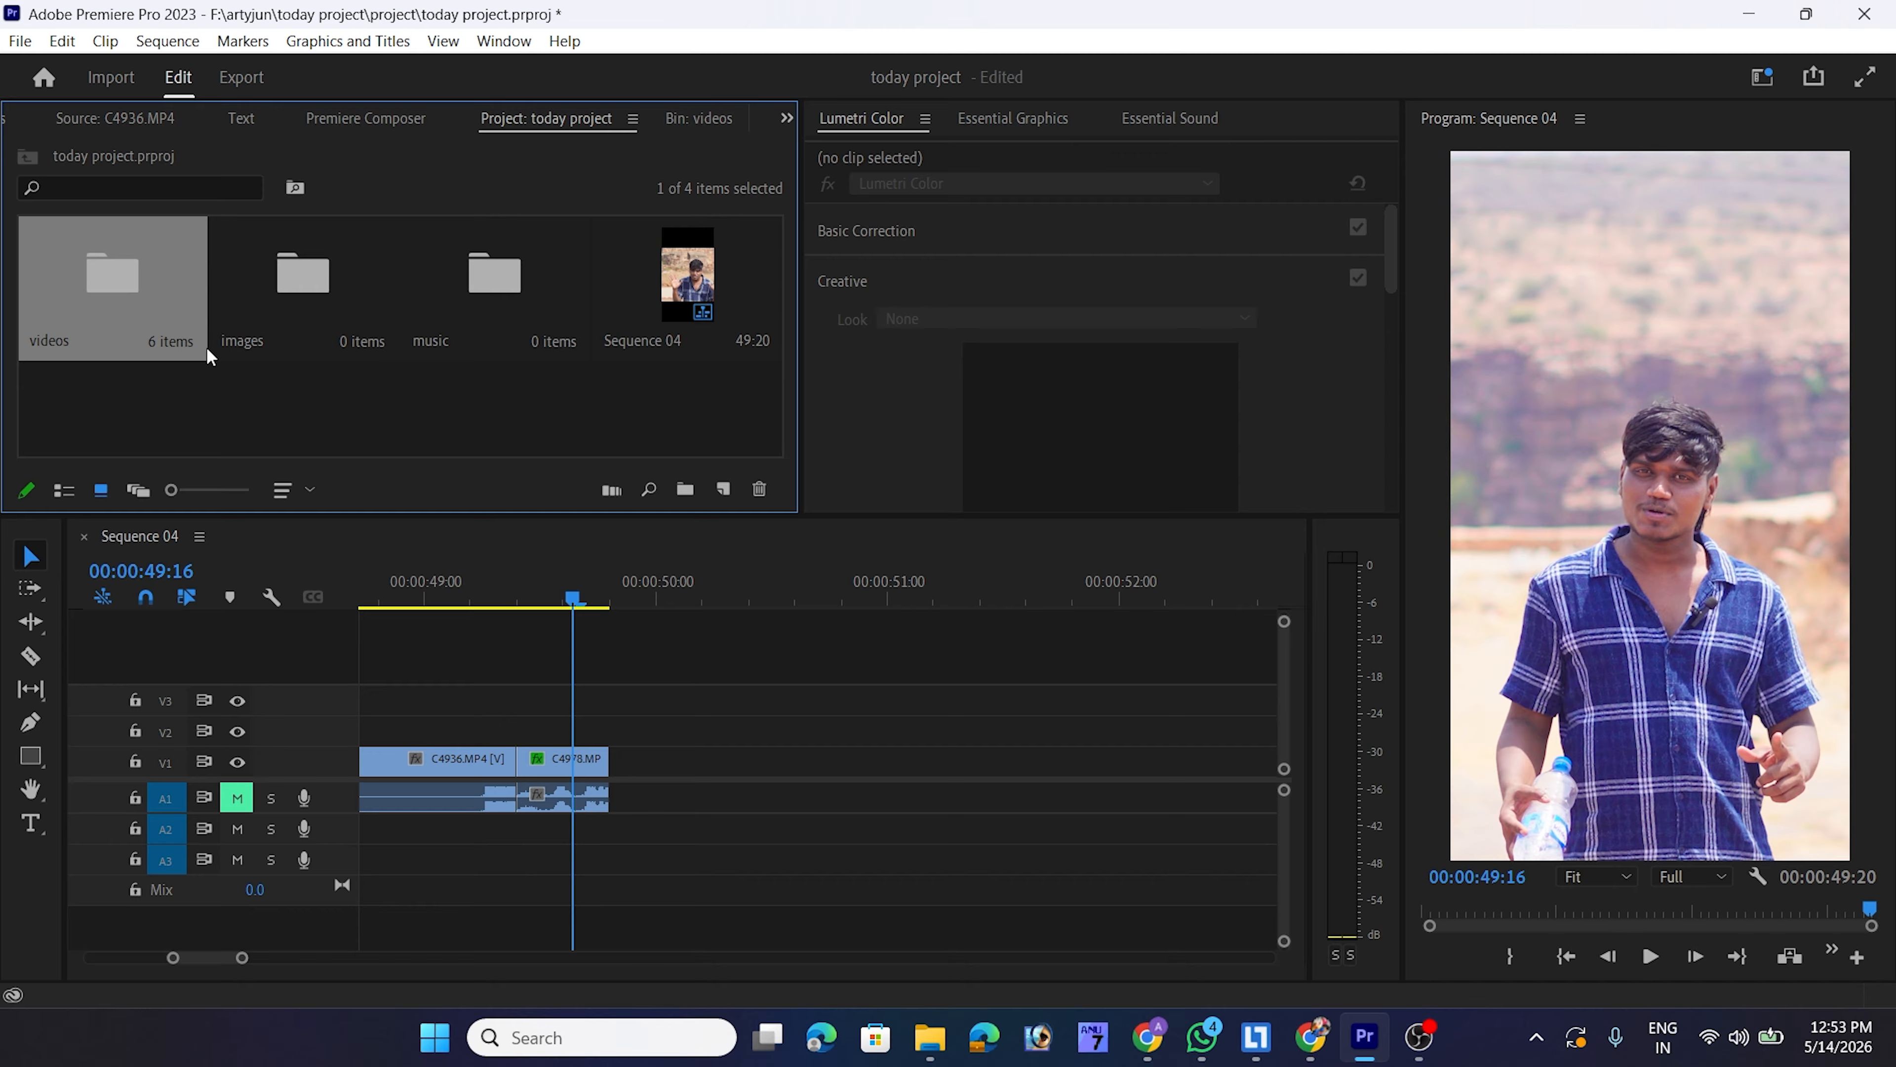
double_click(154, 323)
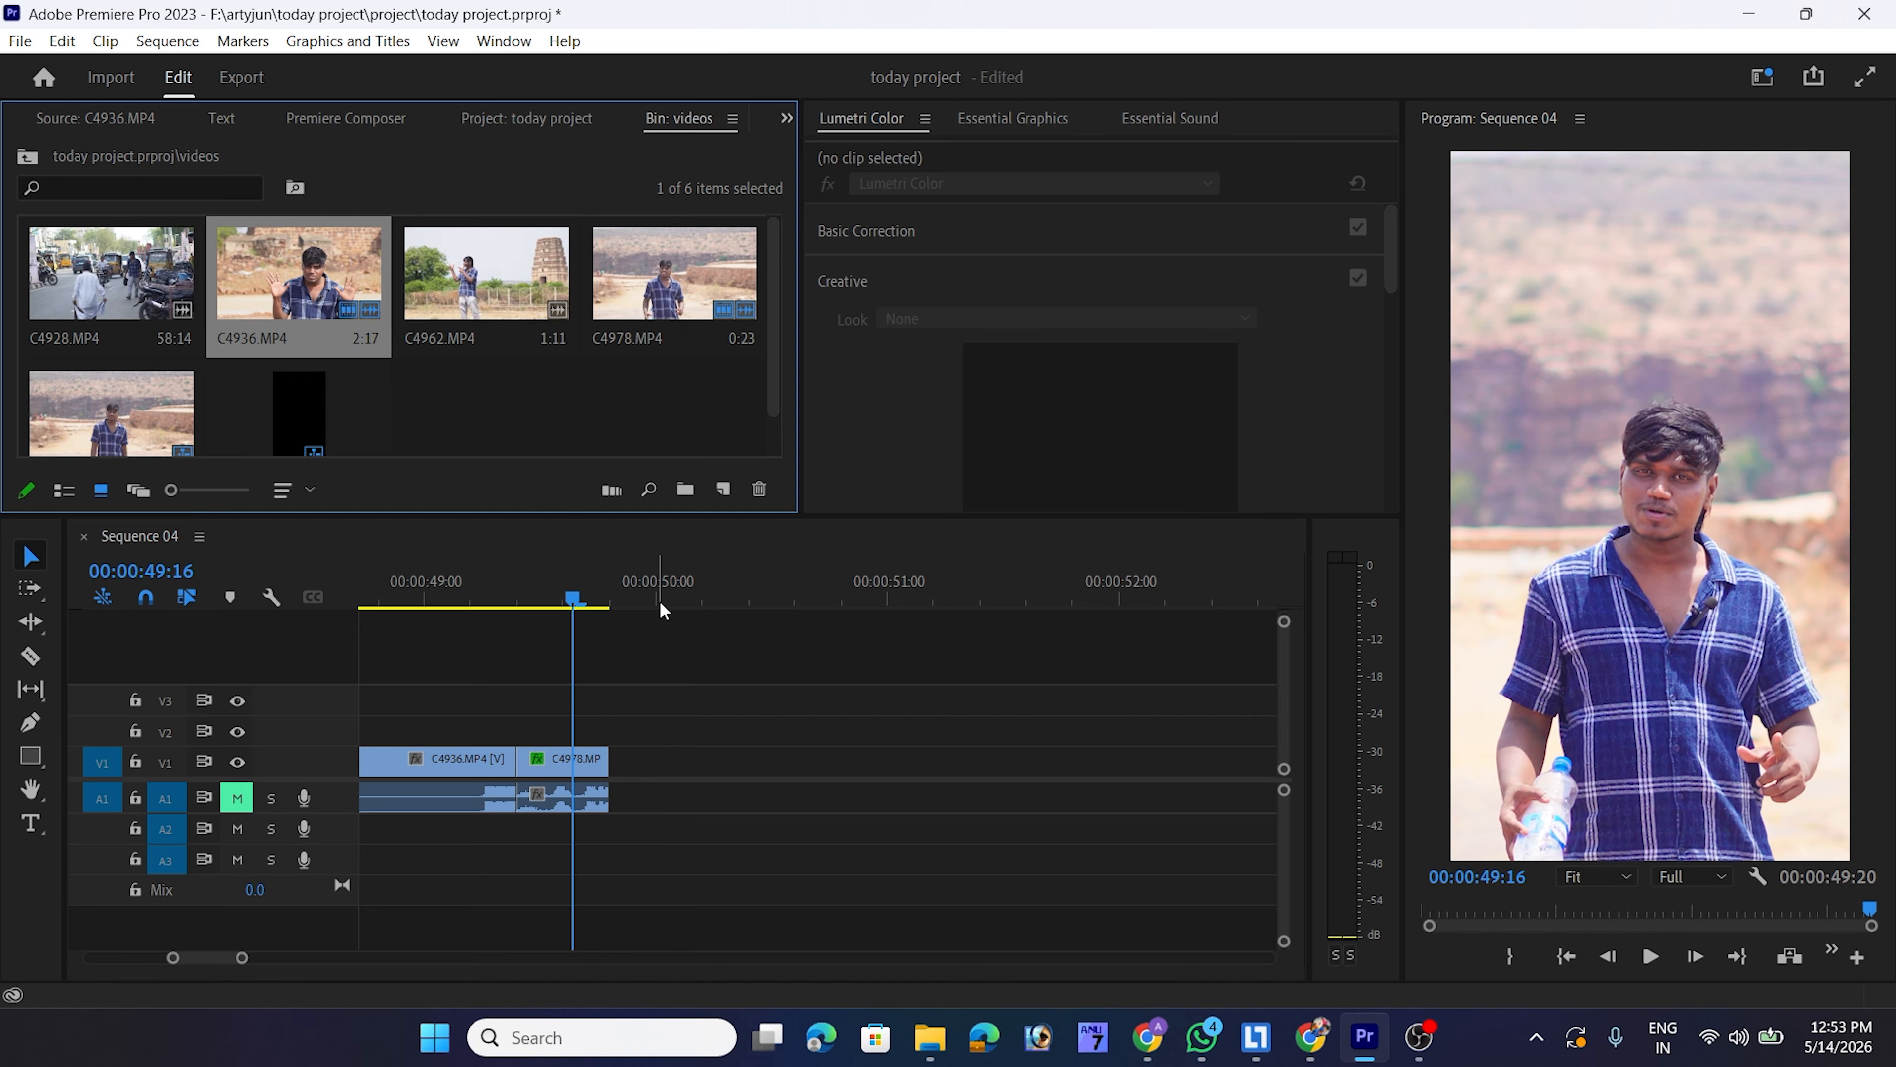
key(ctrl+a)
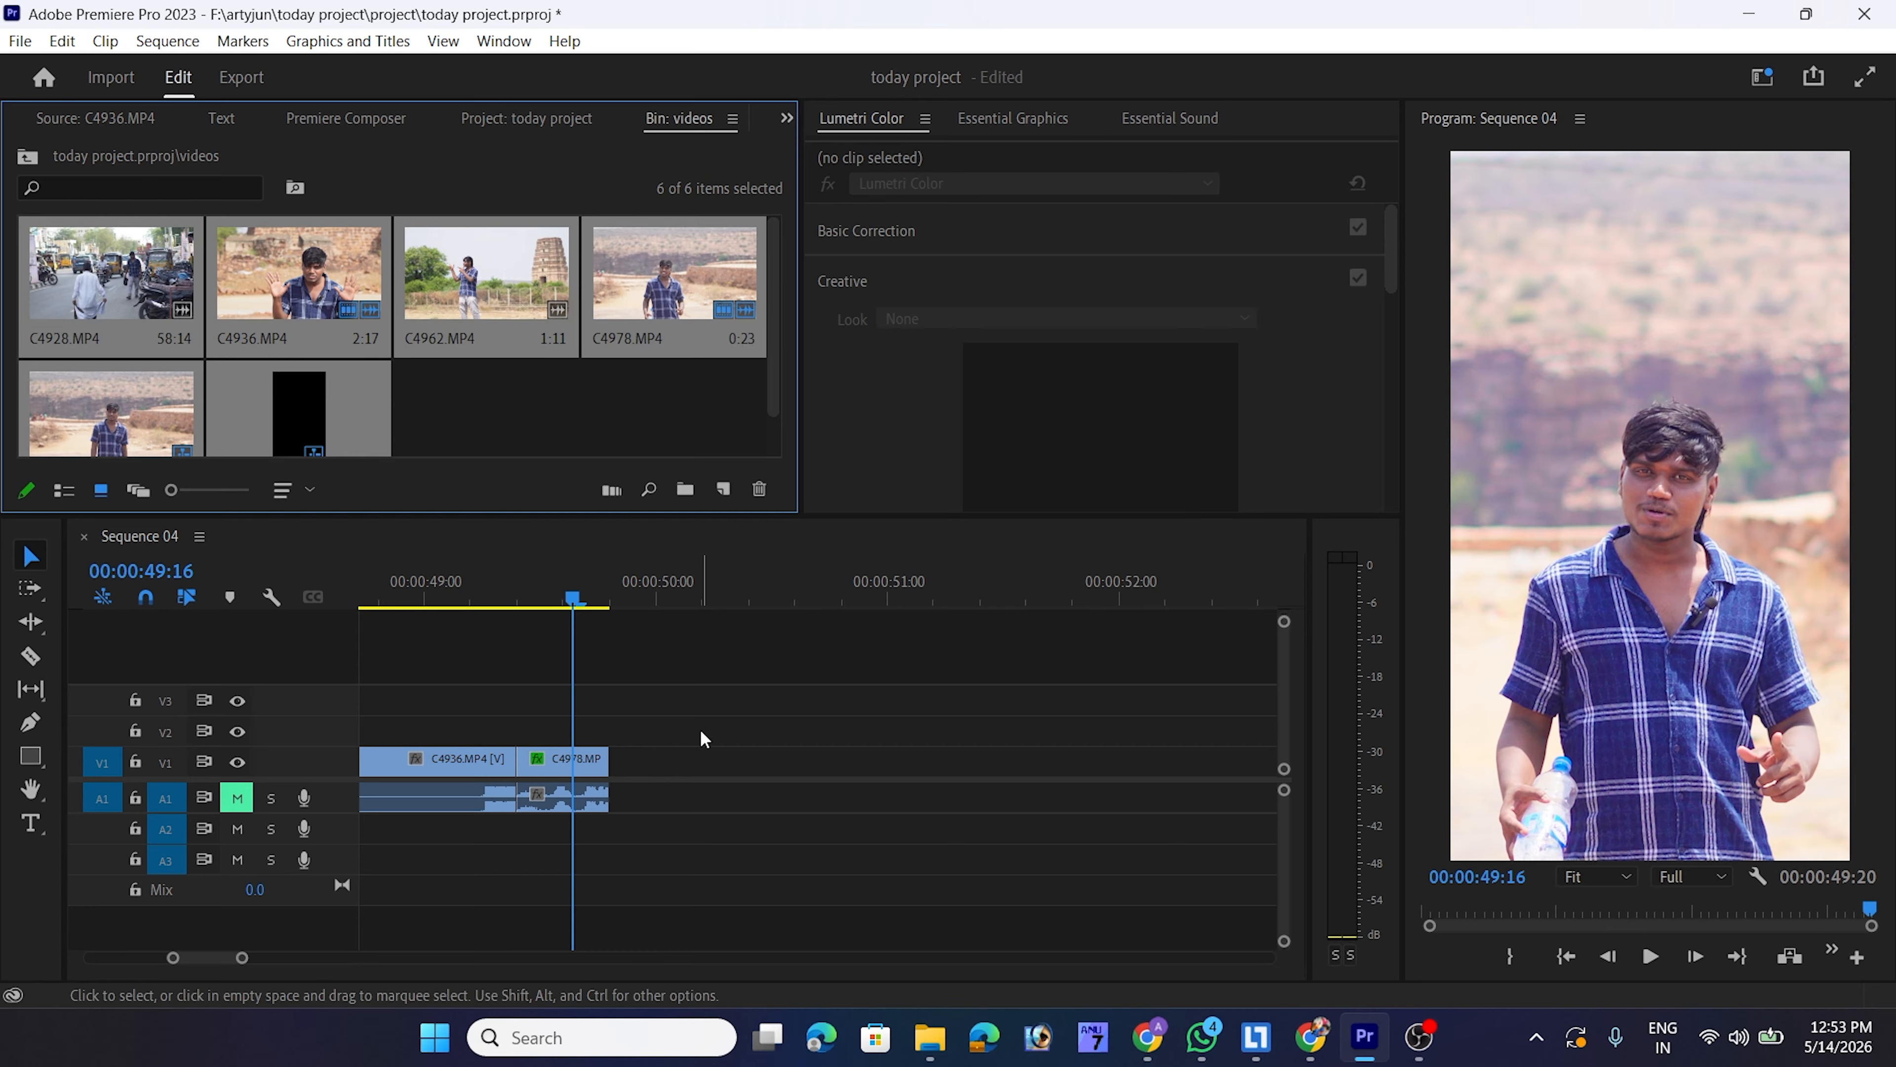
click(545, 423)
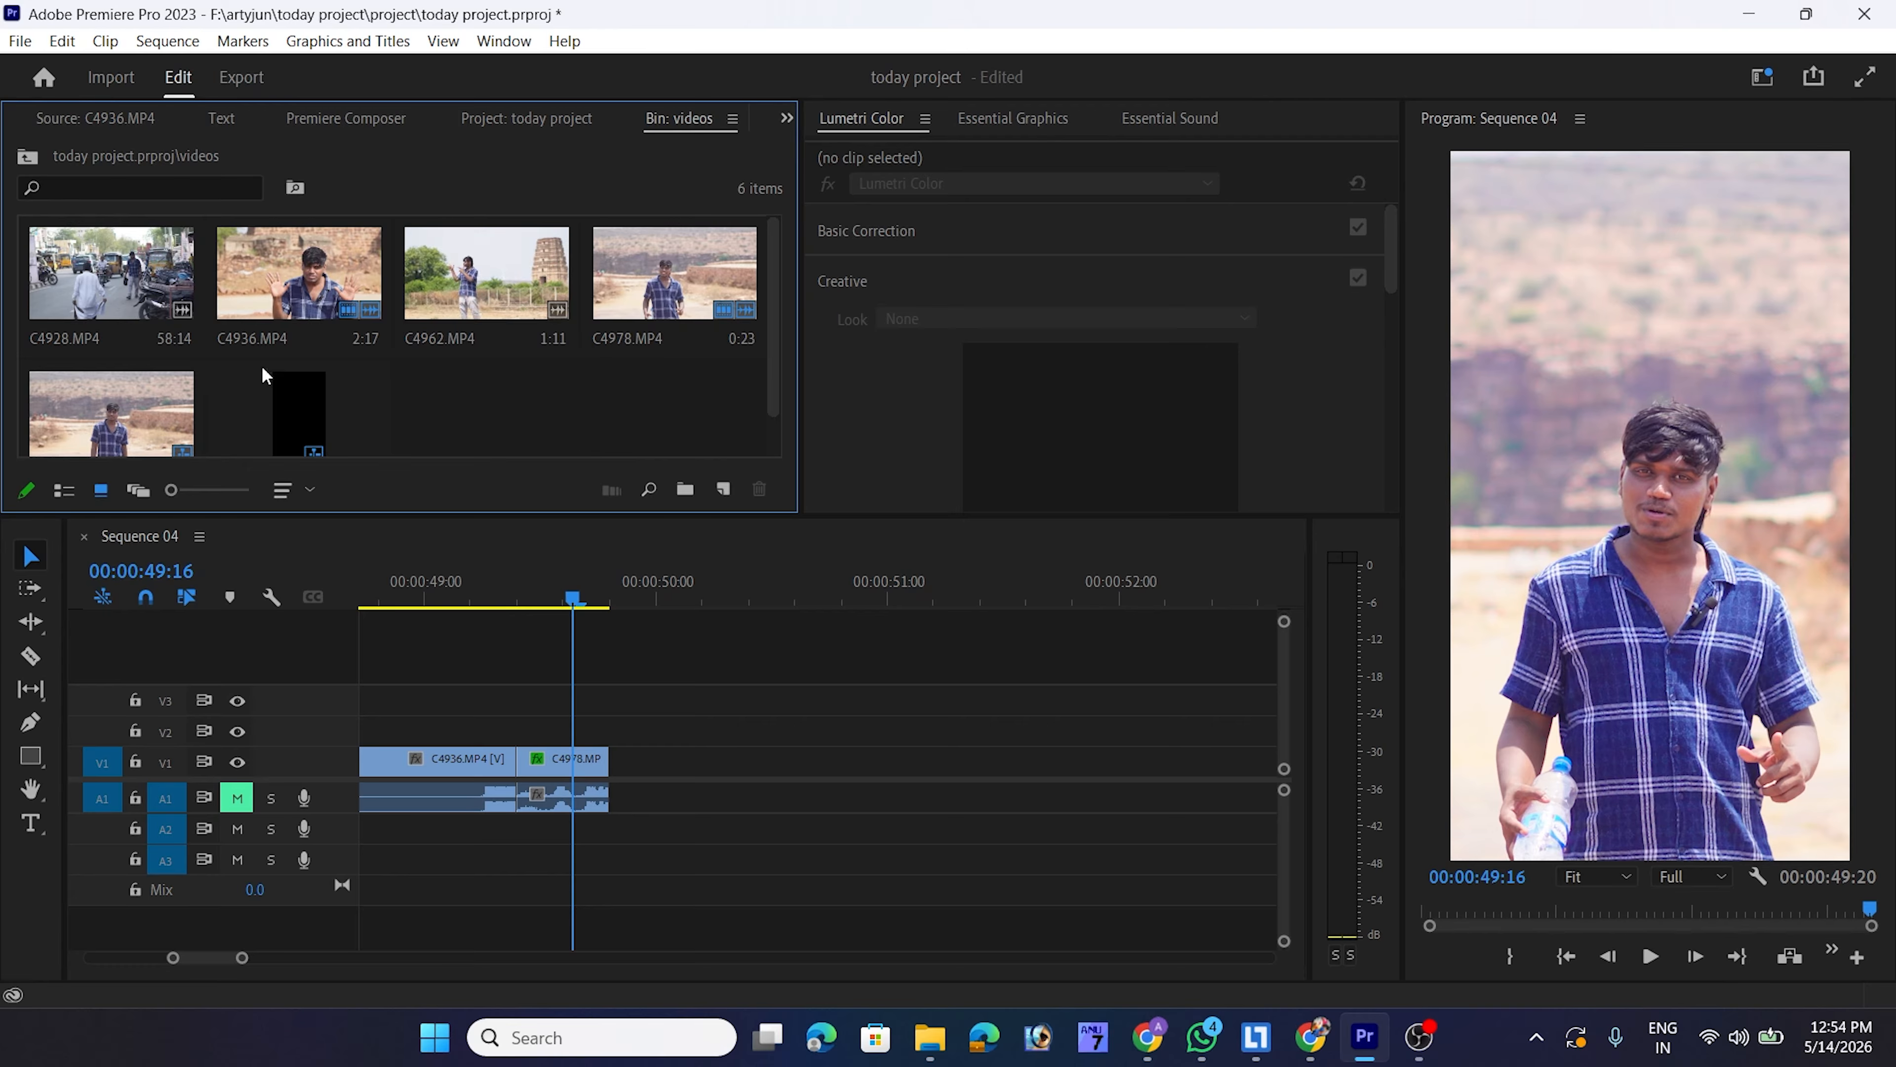
click(65, 499)
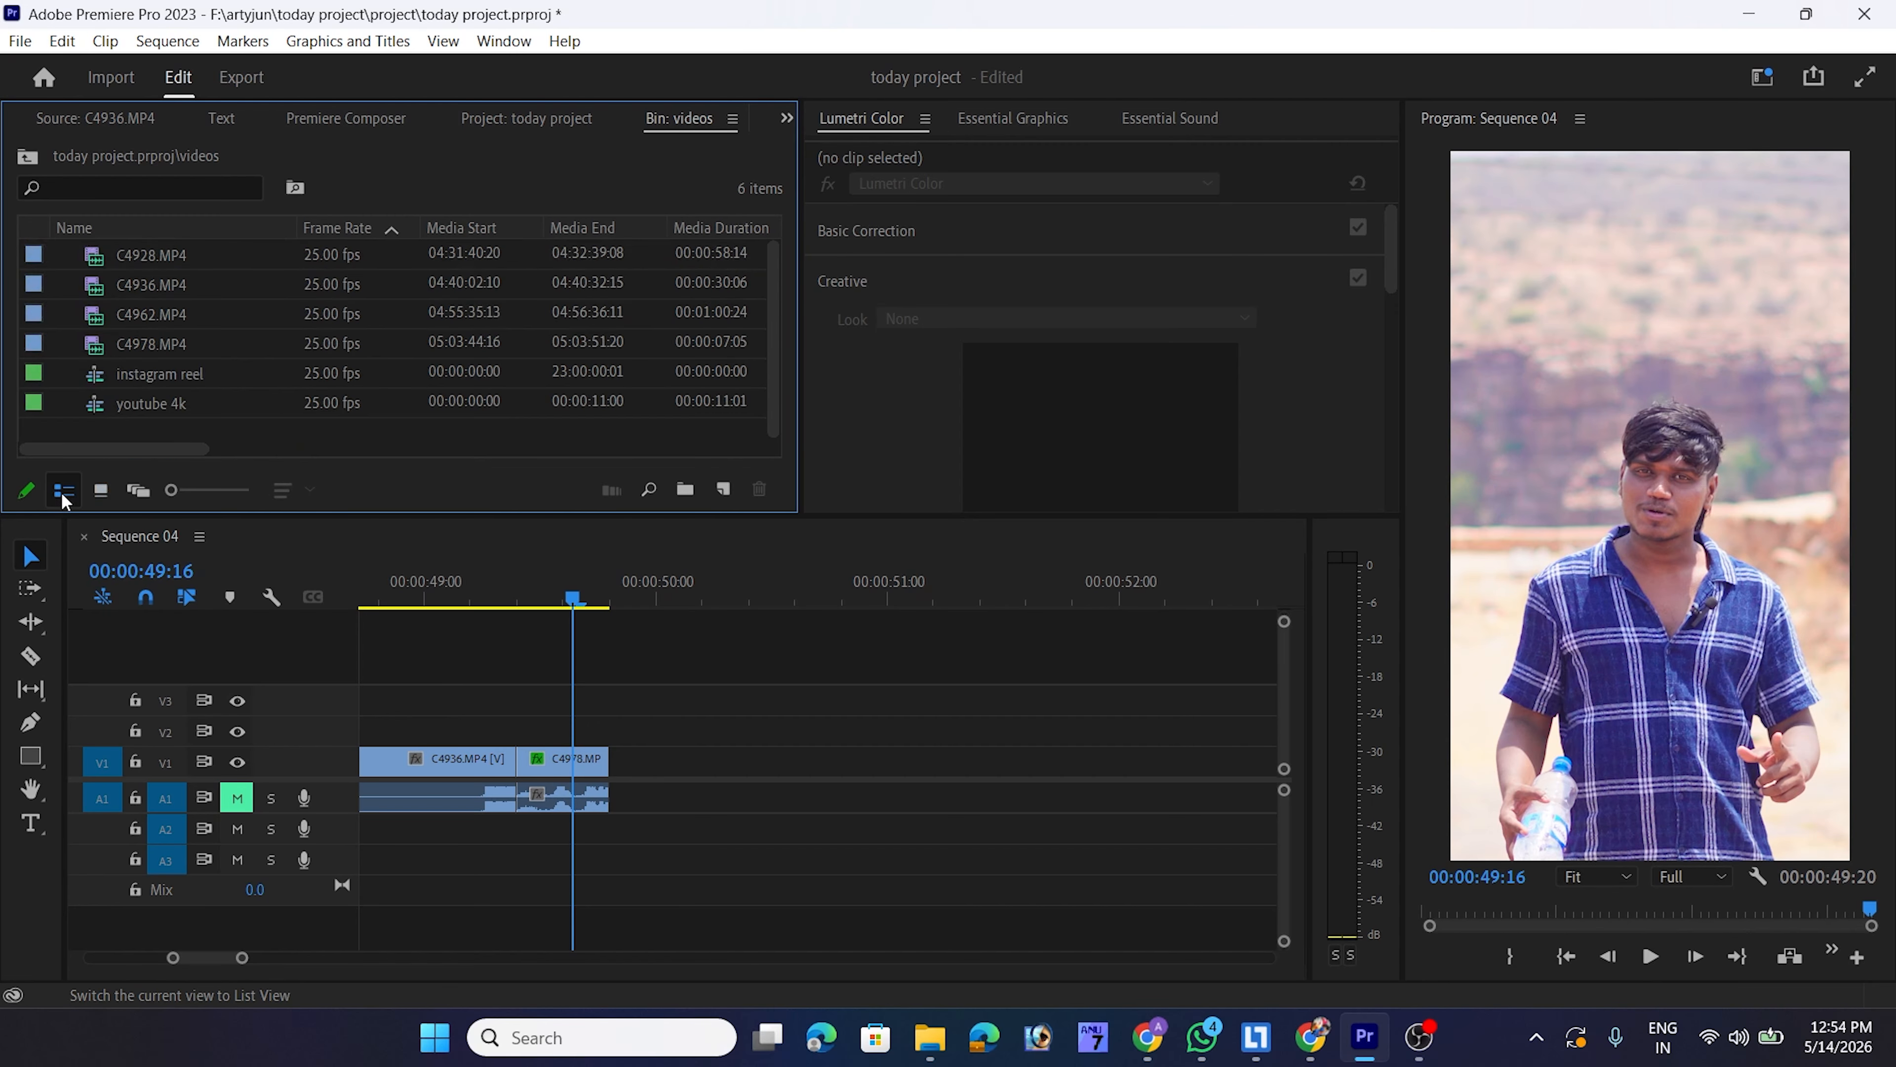
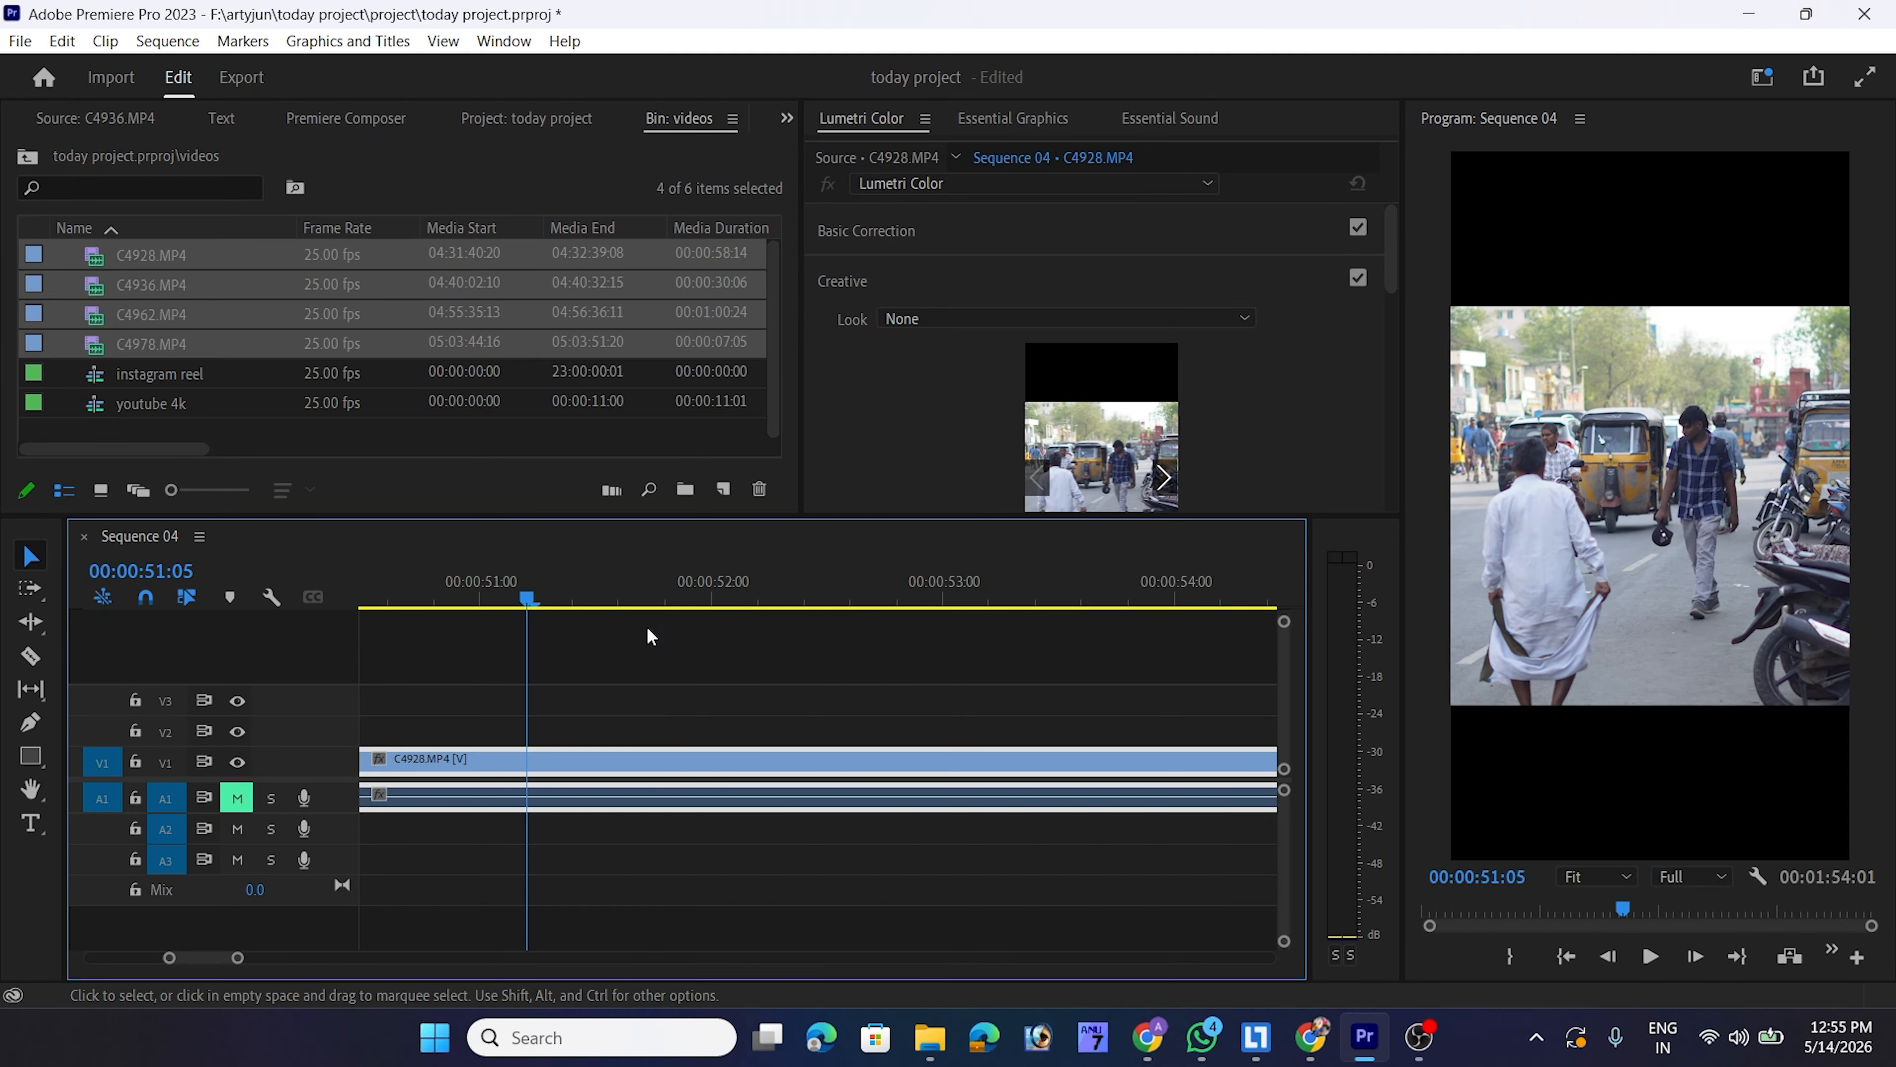
Adjust the Motion Scale of the C4928.MP4 clip on track V1
scroll(728, 657, up, 1)
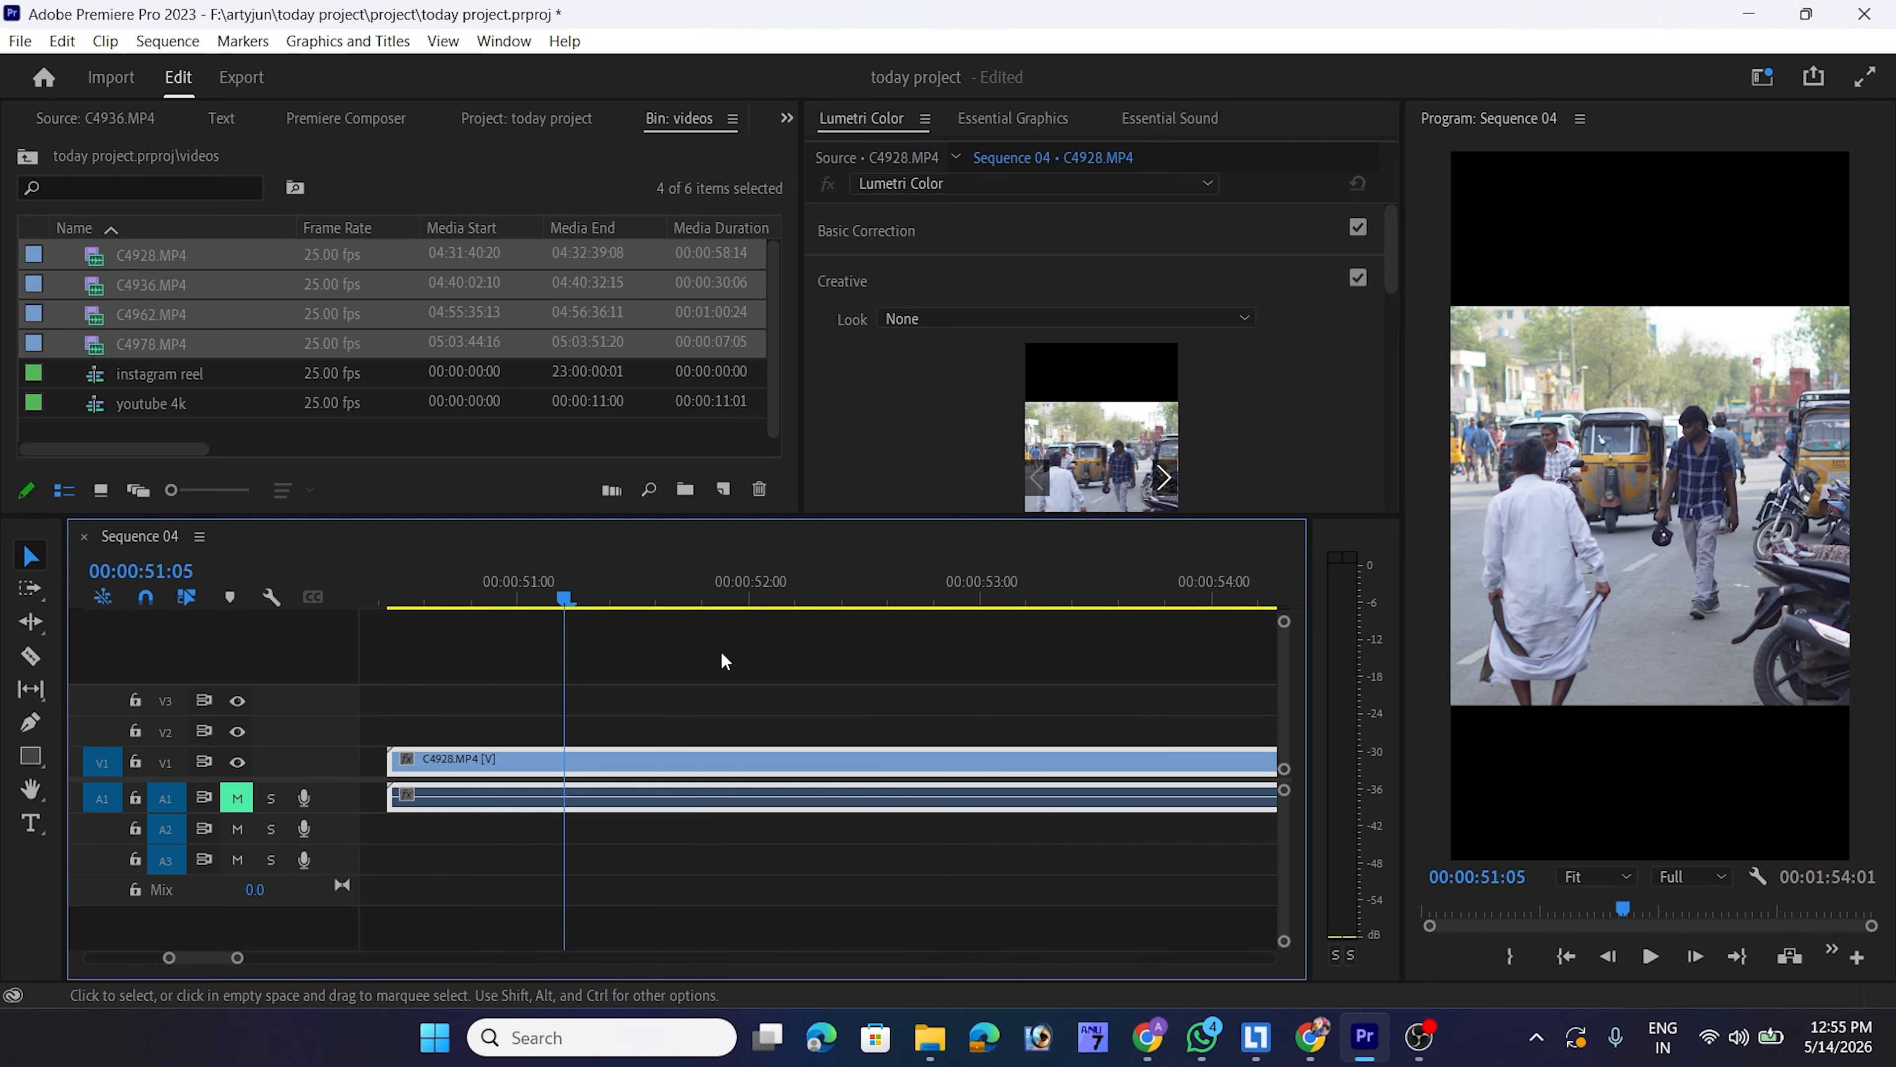
scroll(273, 119, up, 6)
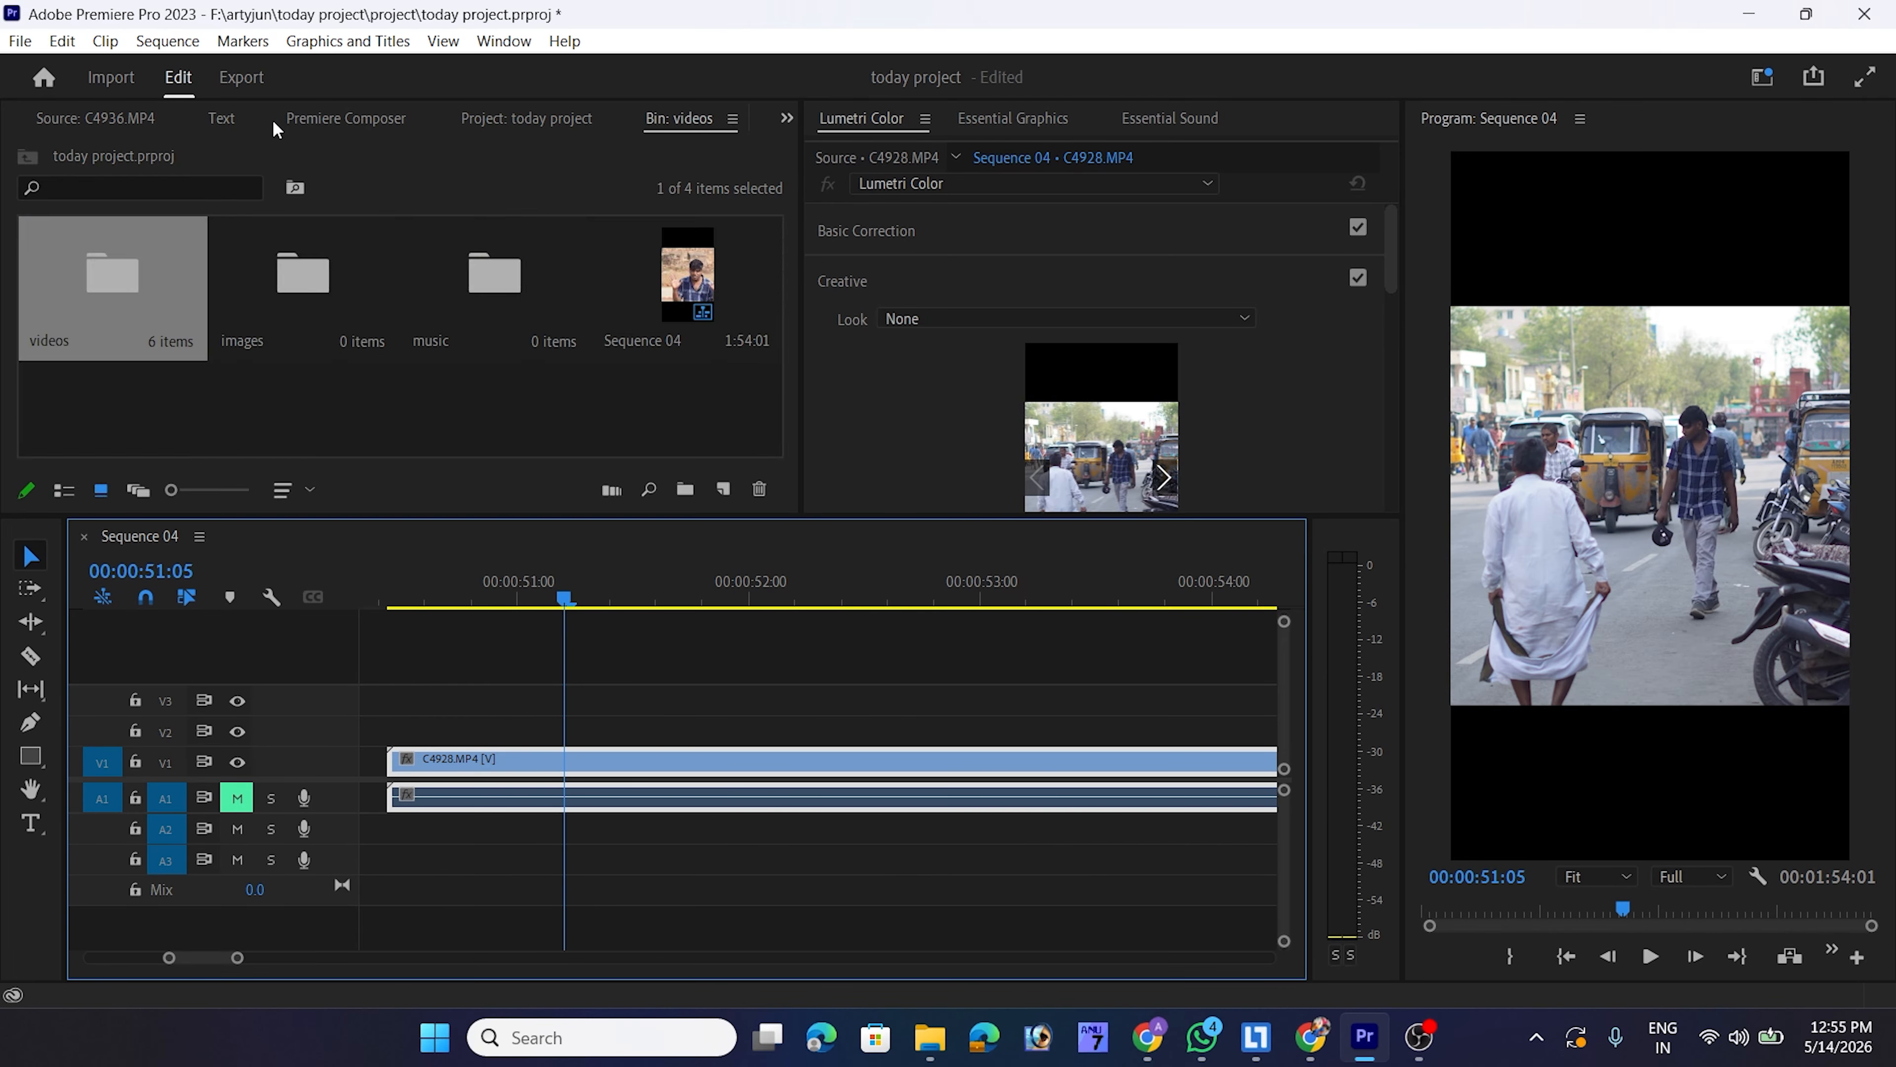
click(141, 119)
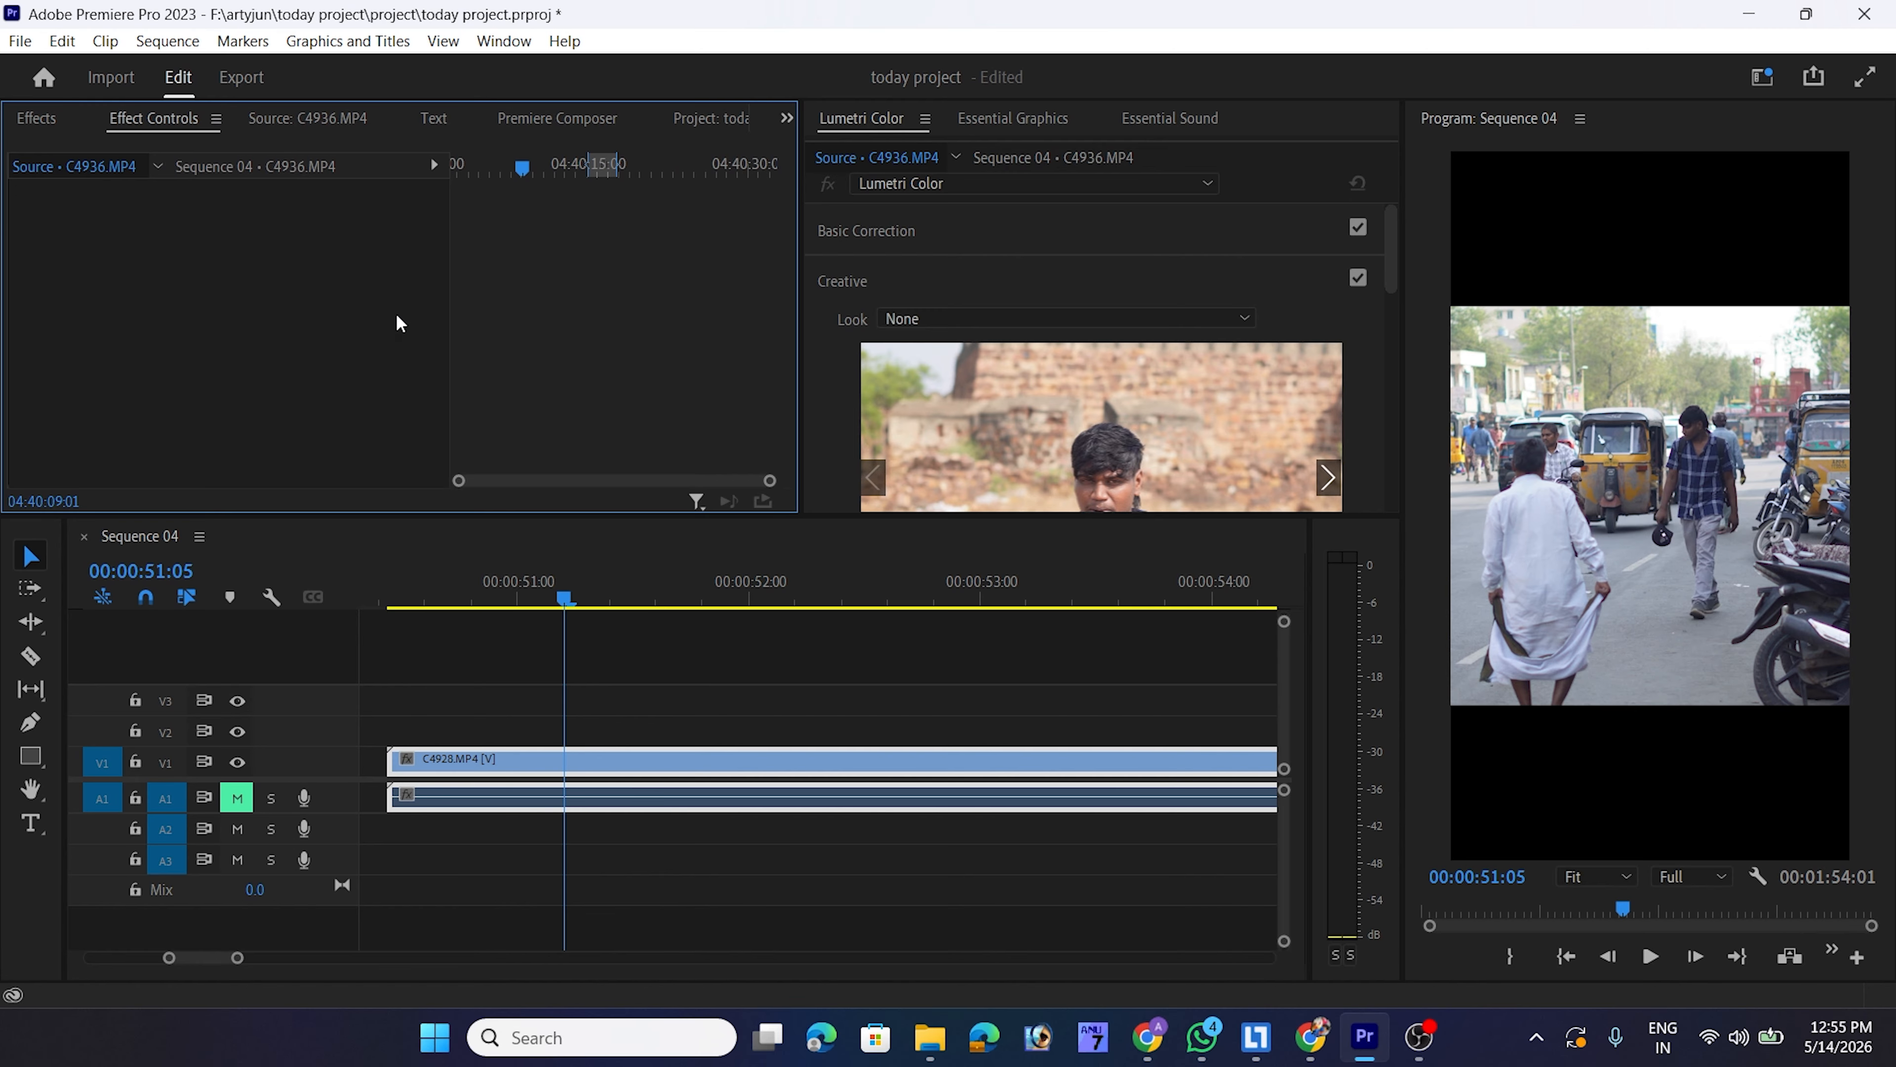
click(597, 770)
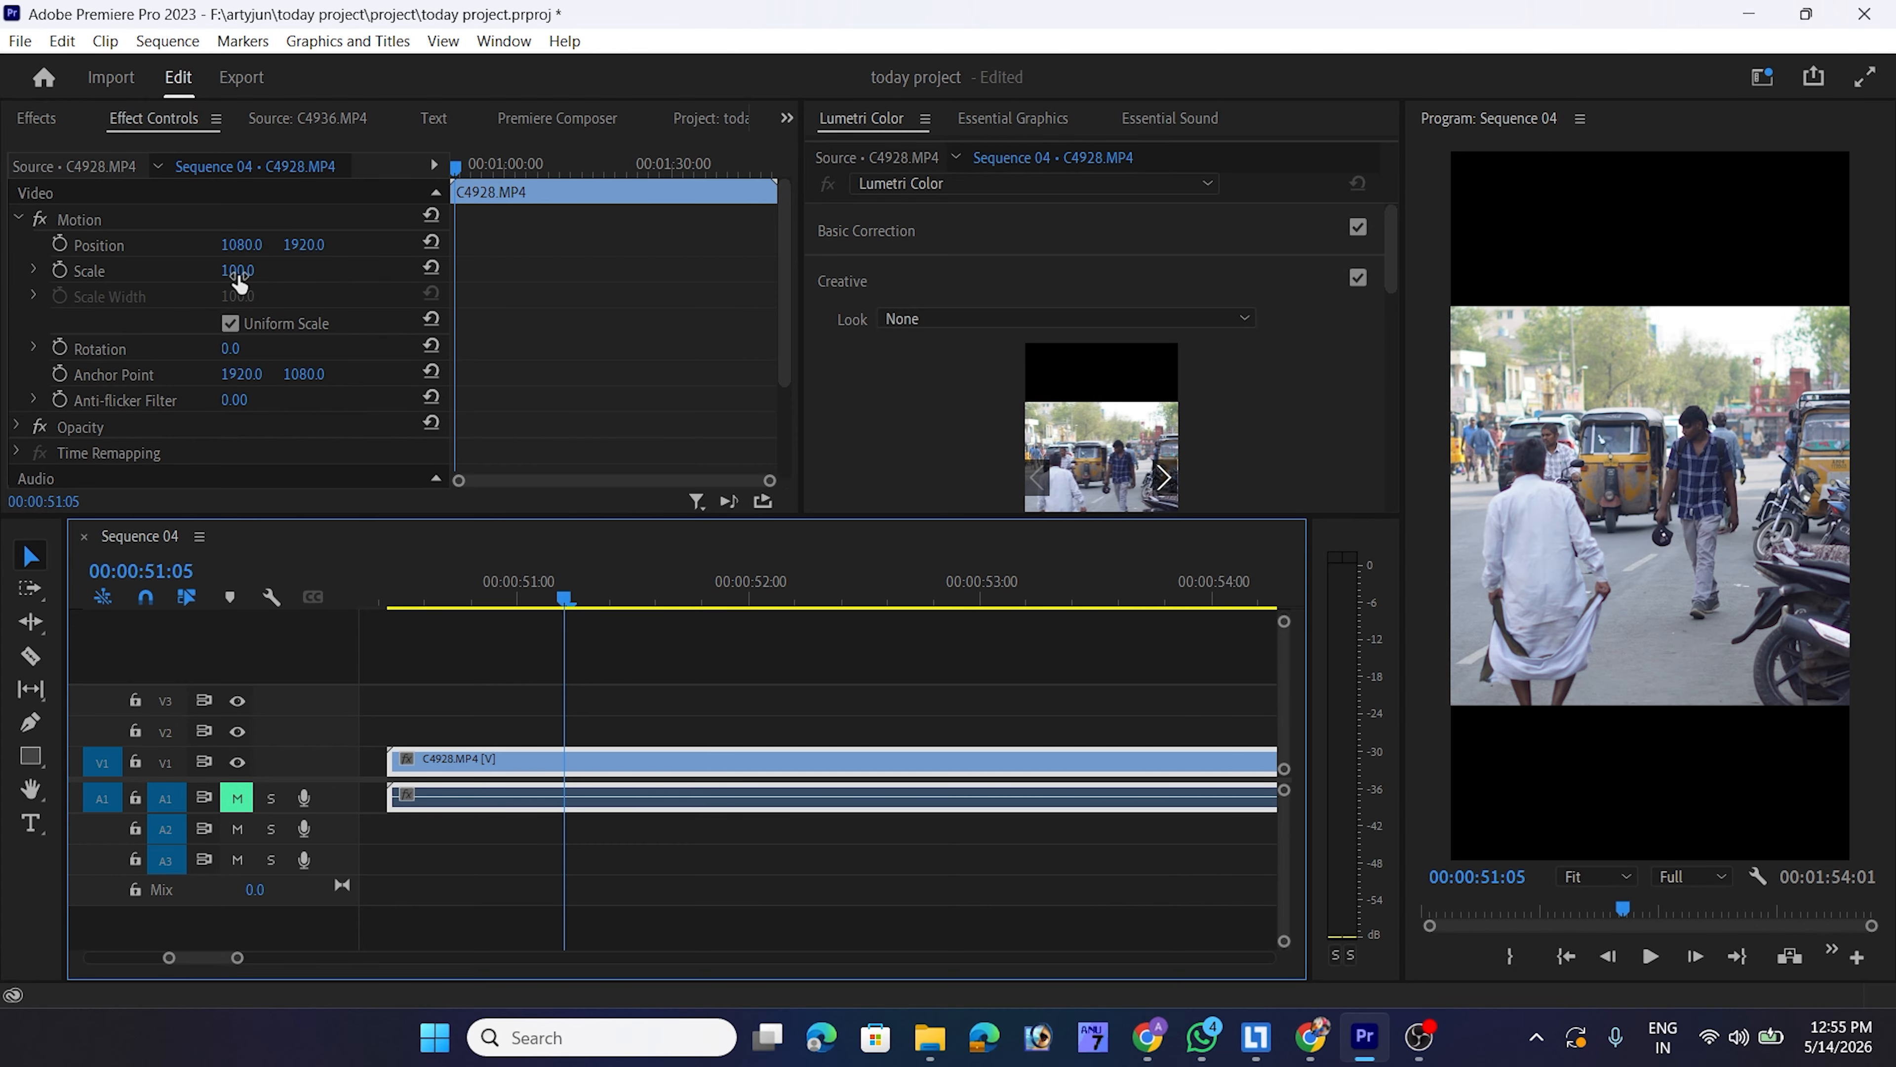
drag(239, 282, 134, 245)
click(980, 322)
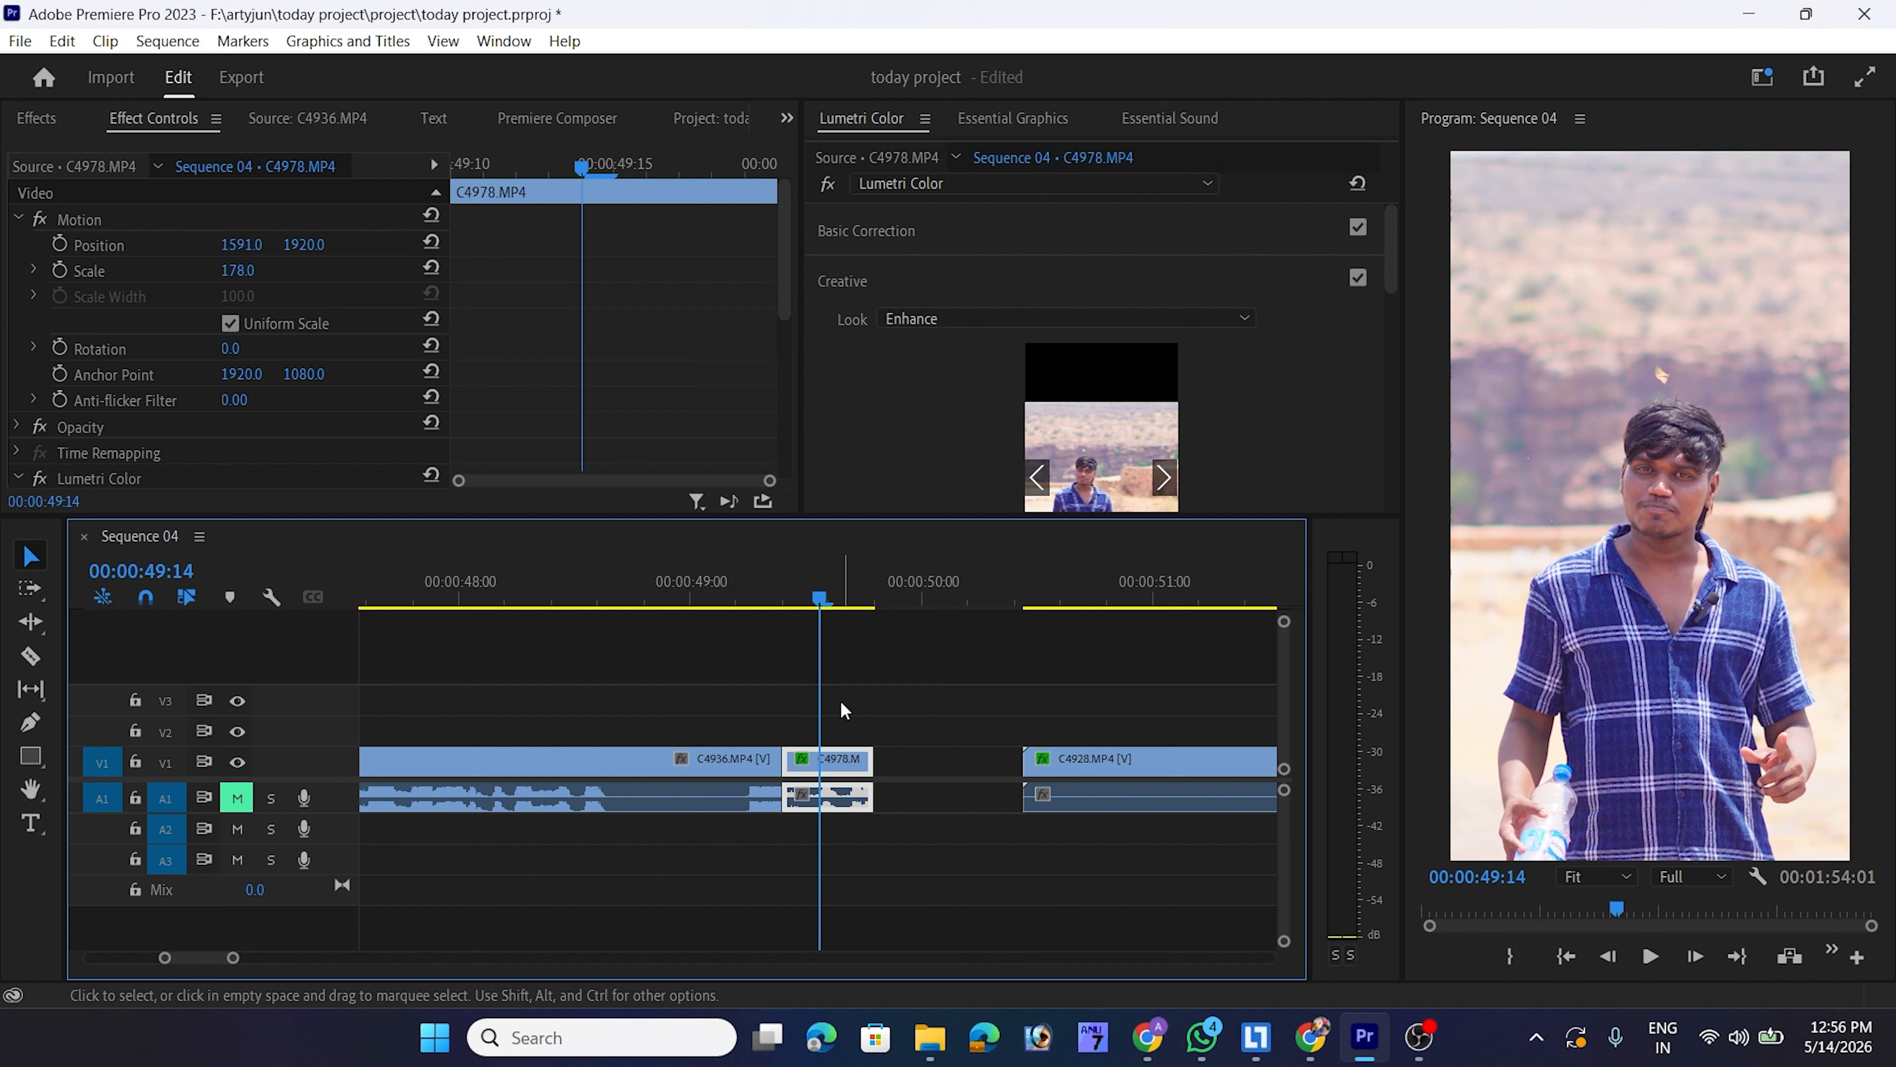
Switch to Chrome and search Google for "gandikota"
click(166, 762)
click(1148, 1036)
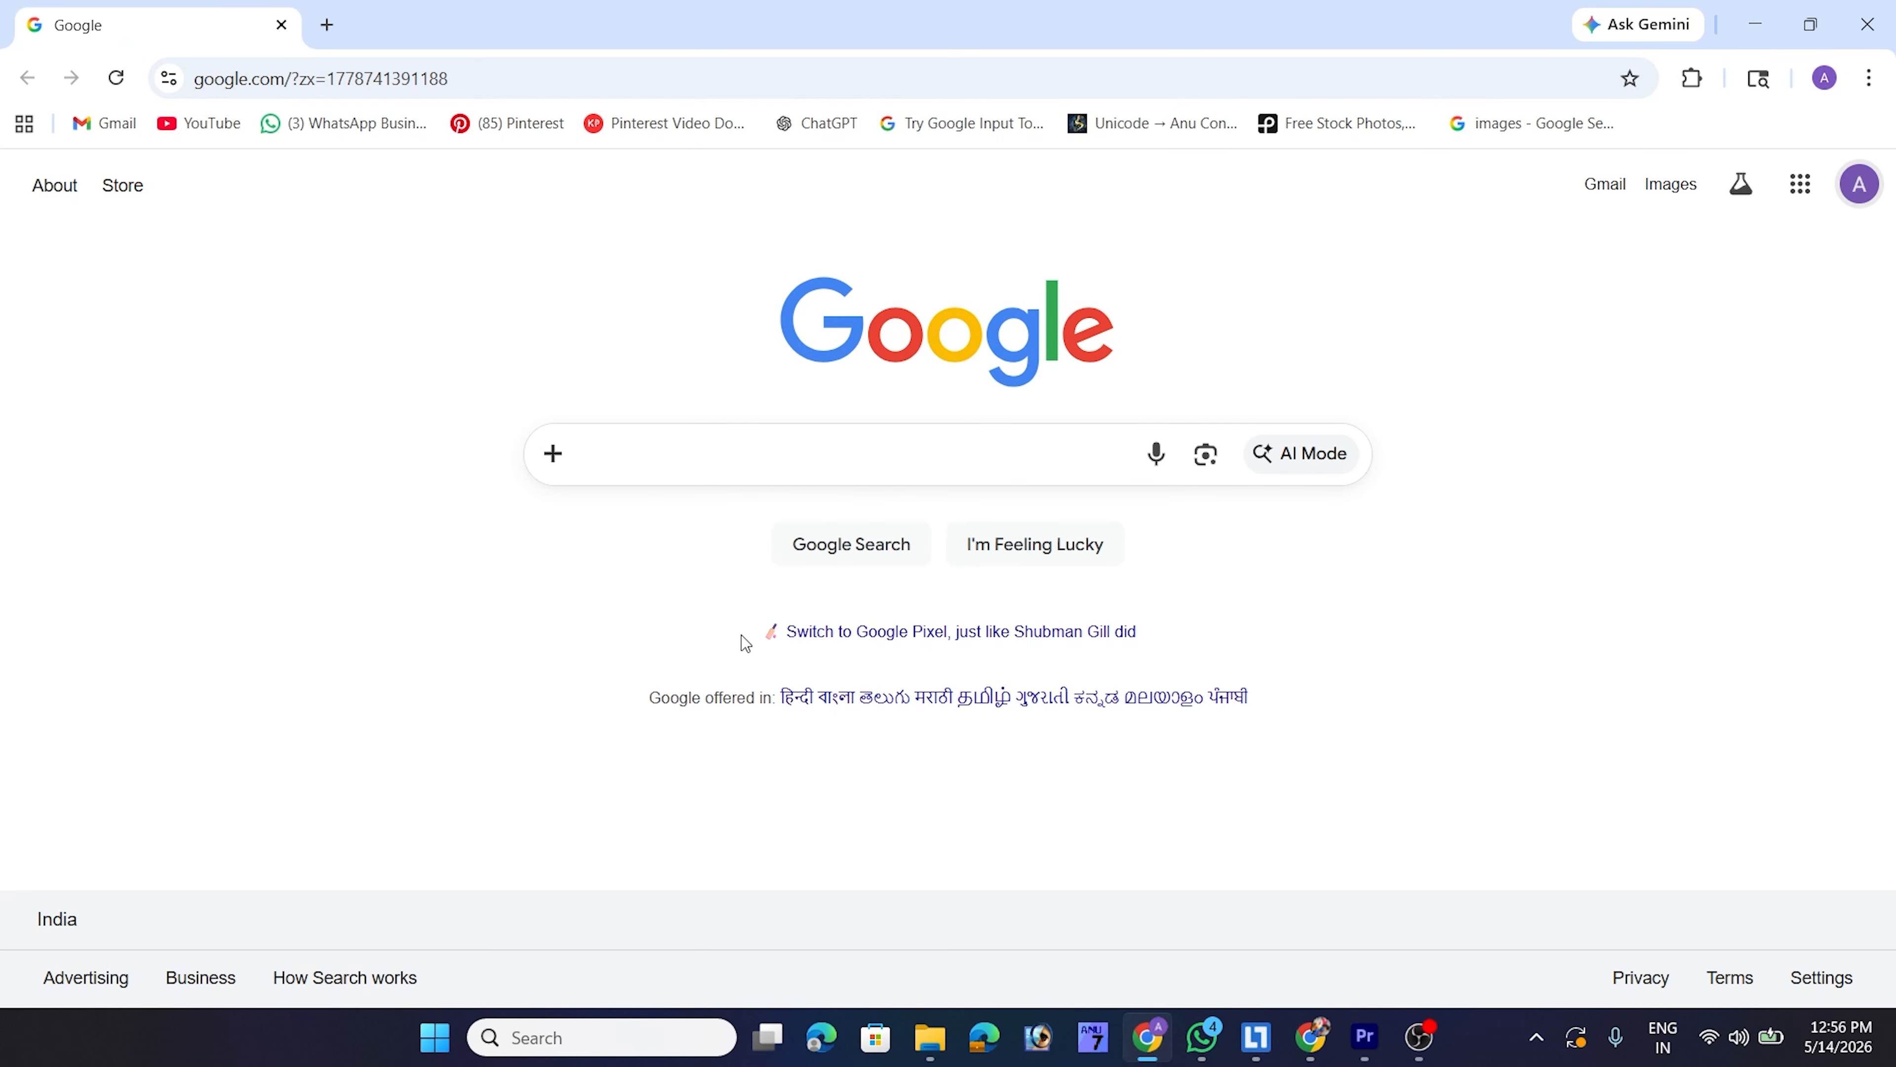
click(730, 471)
text(gandikota)
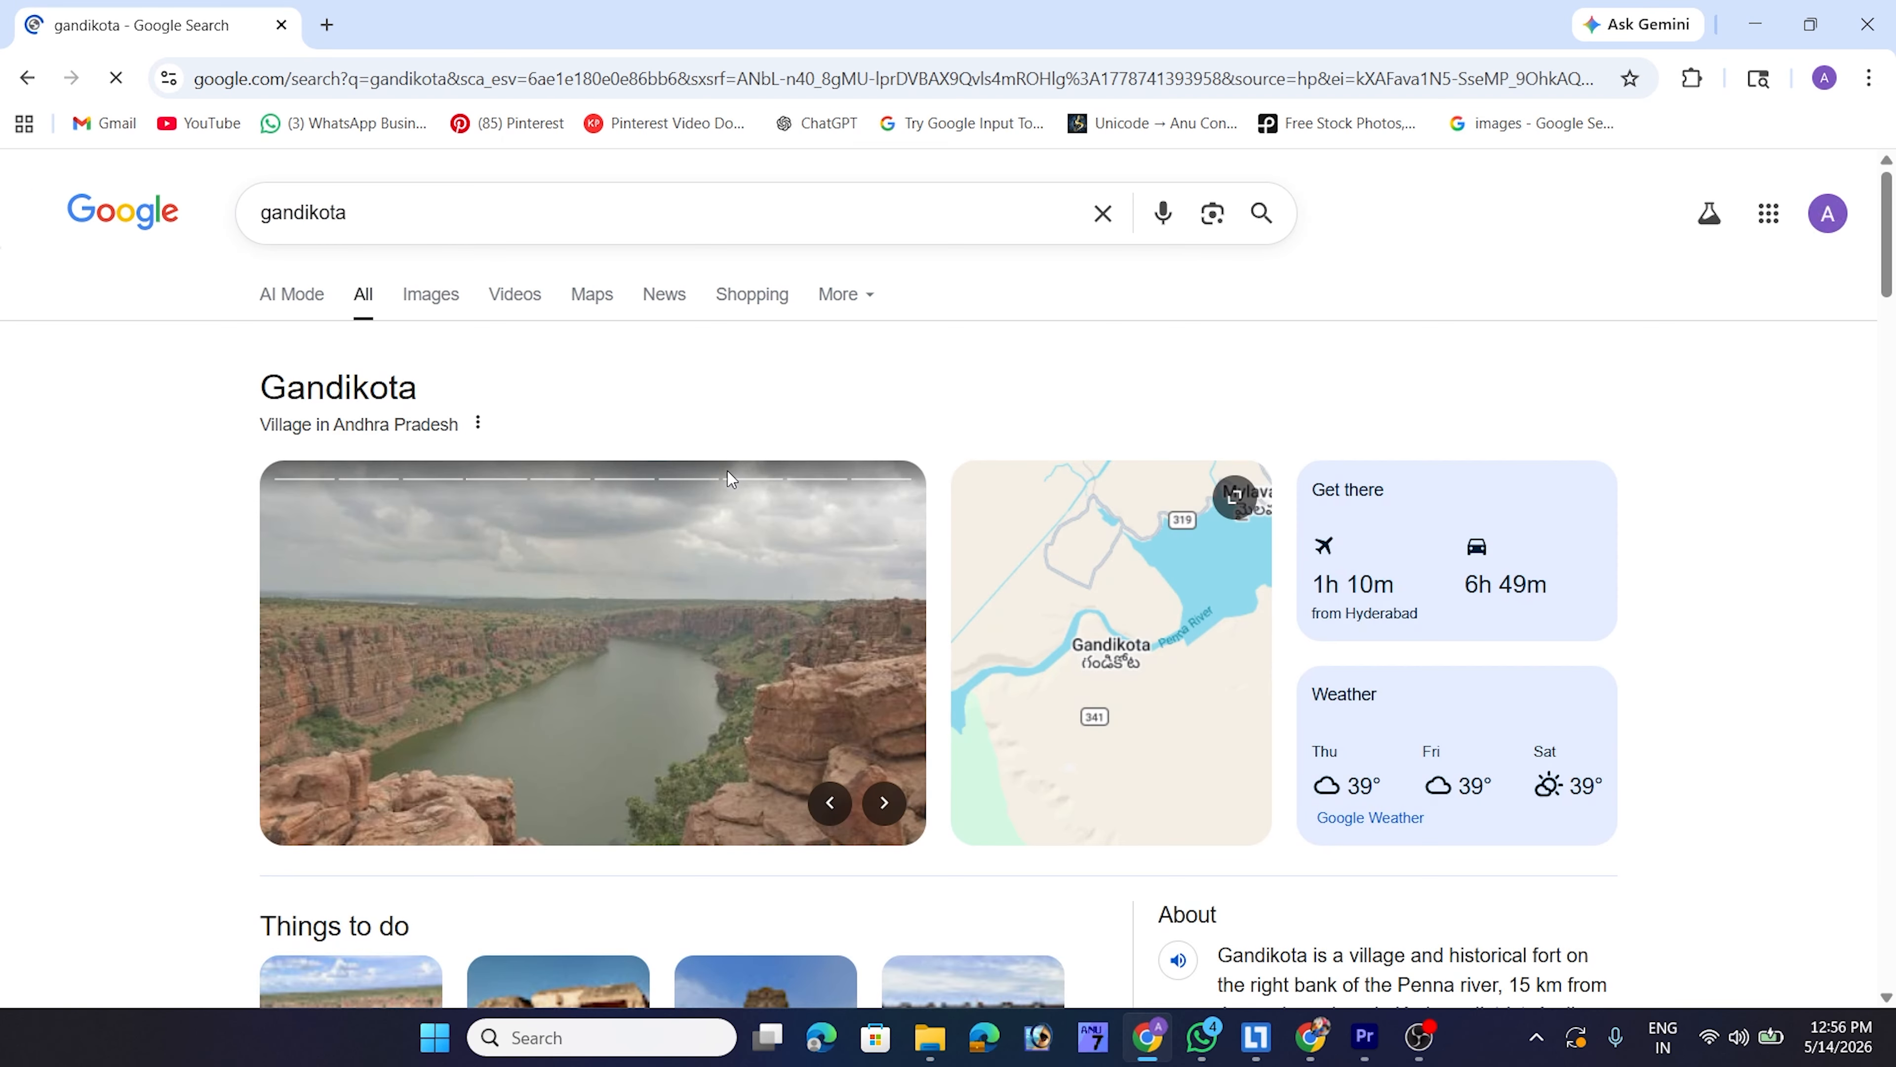
Show the image results for gandikota and filter them to large sizes
click(452, 302)
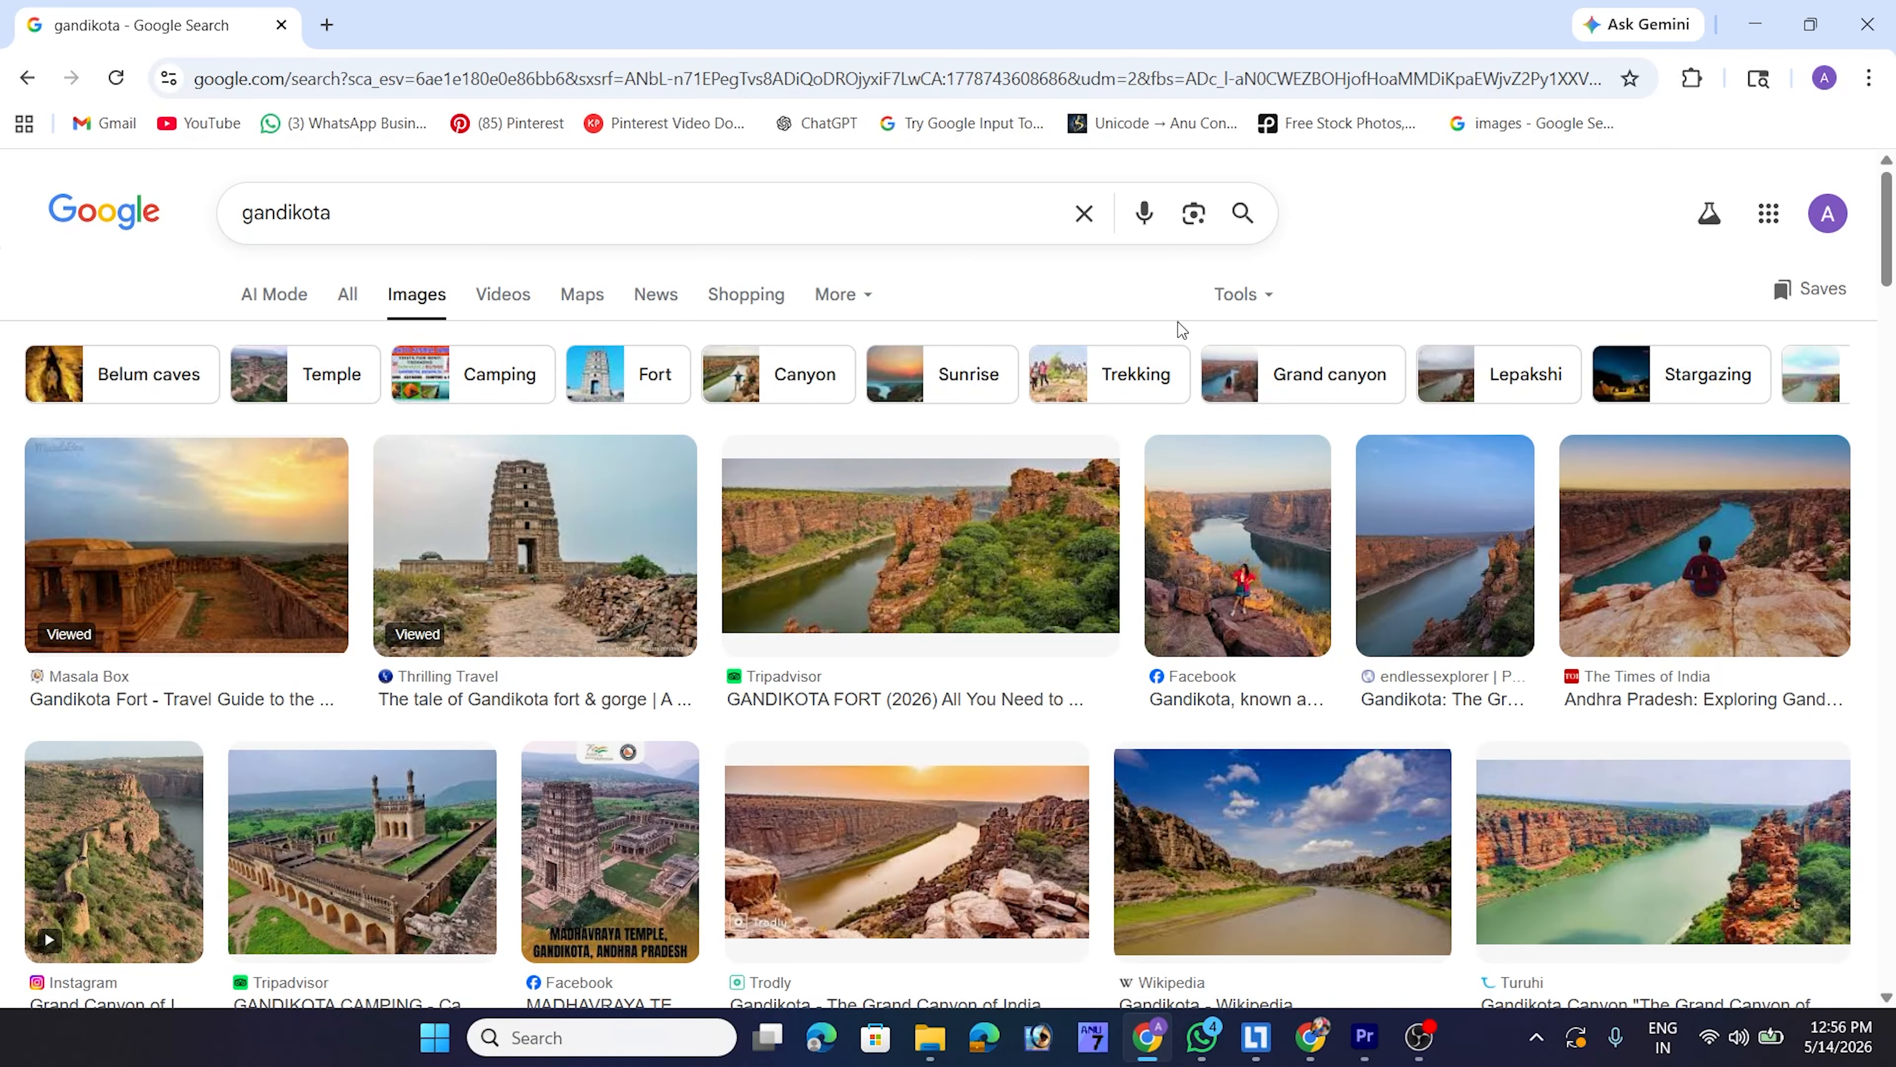
click(1237, 303)
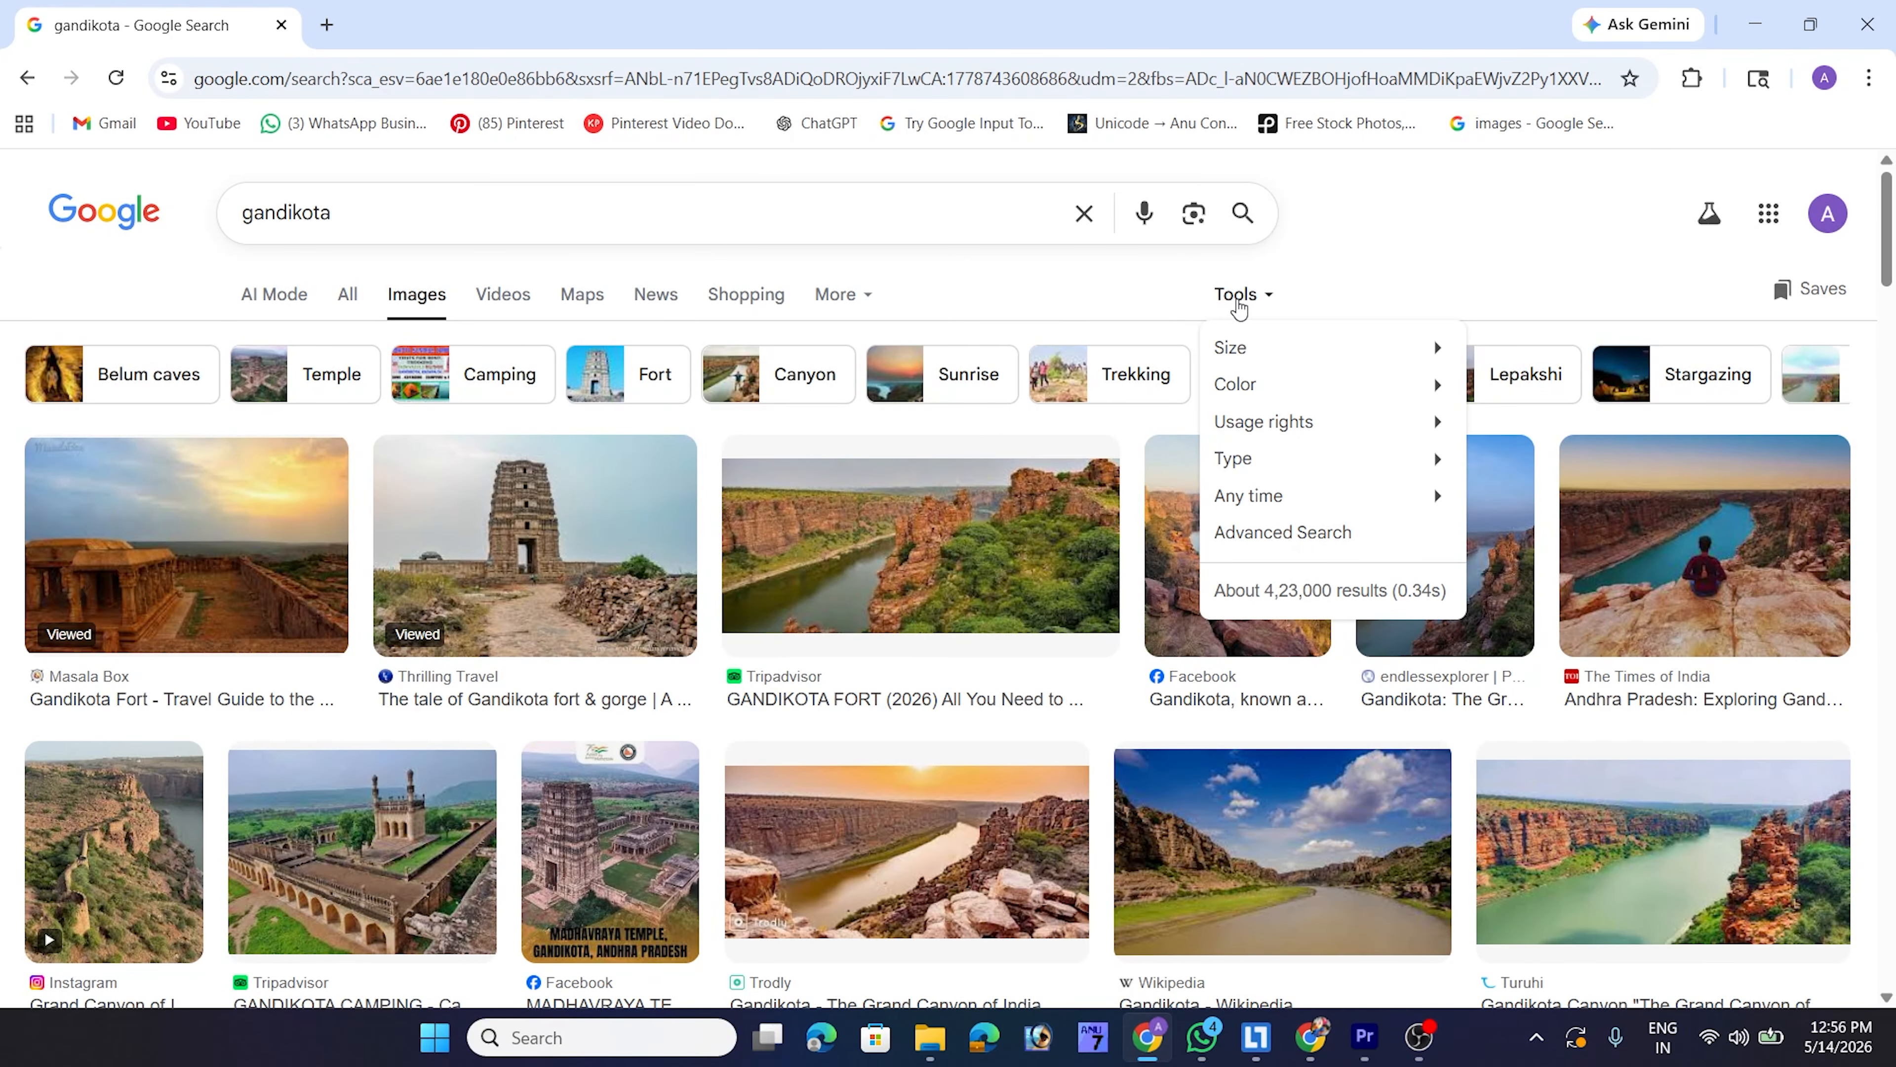
mouse_move(1258, 351)
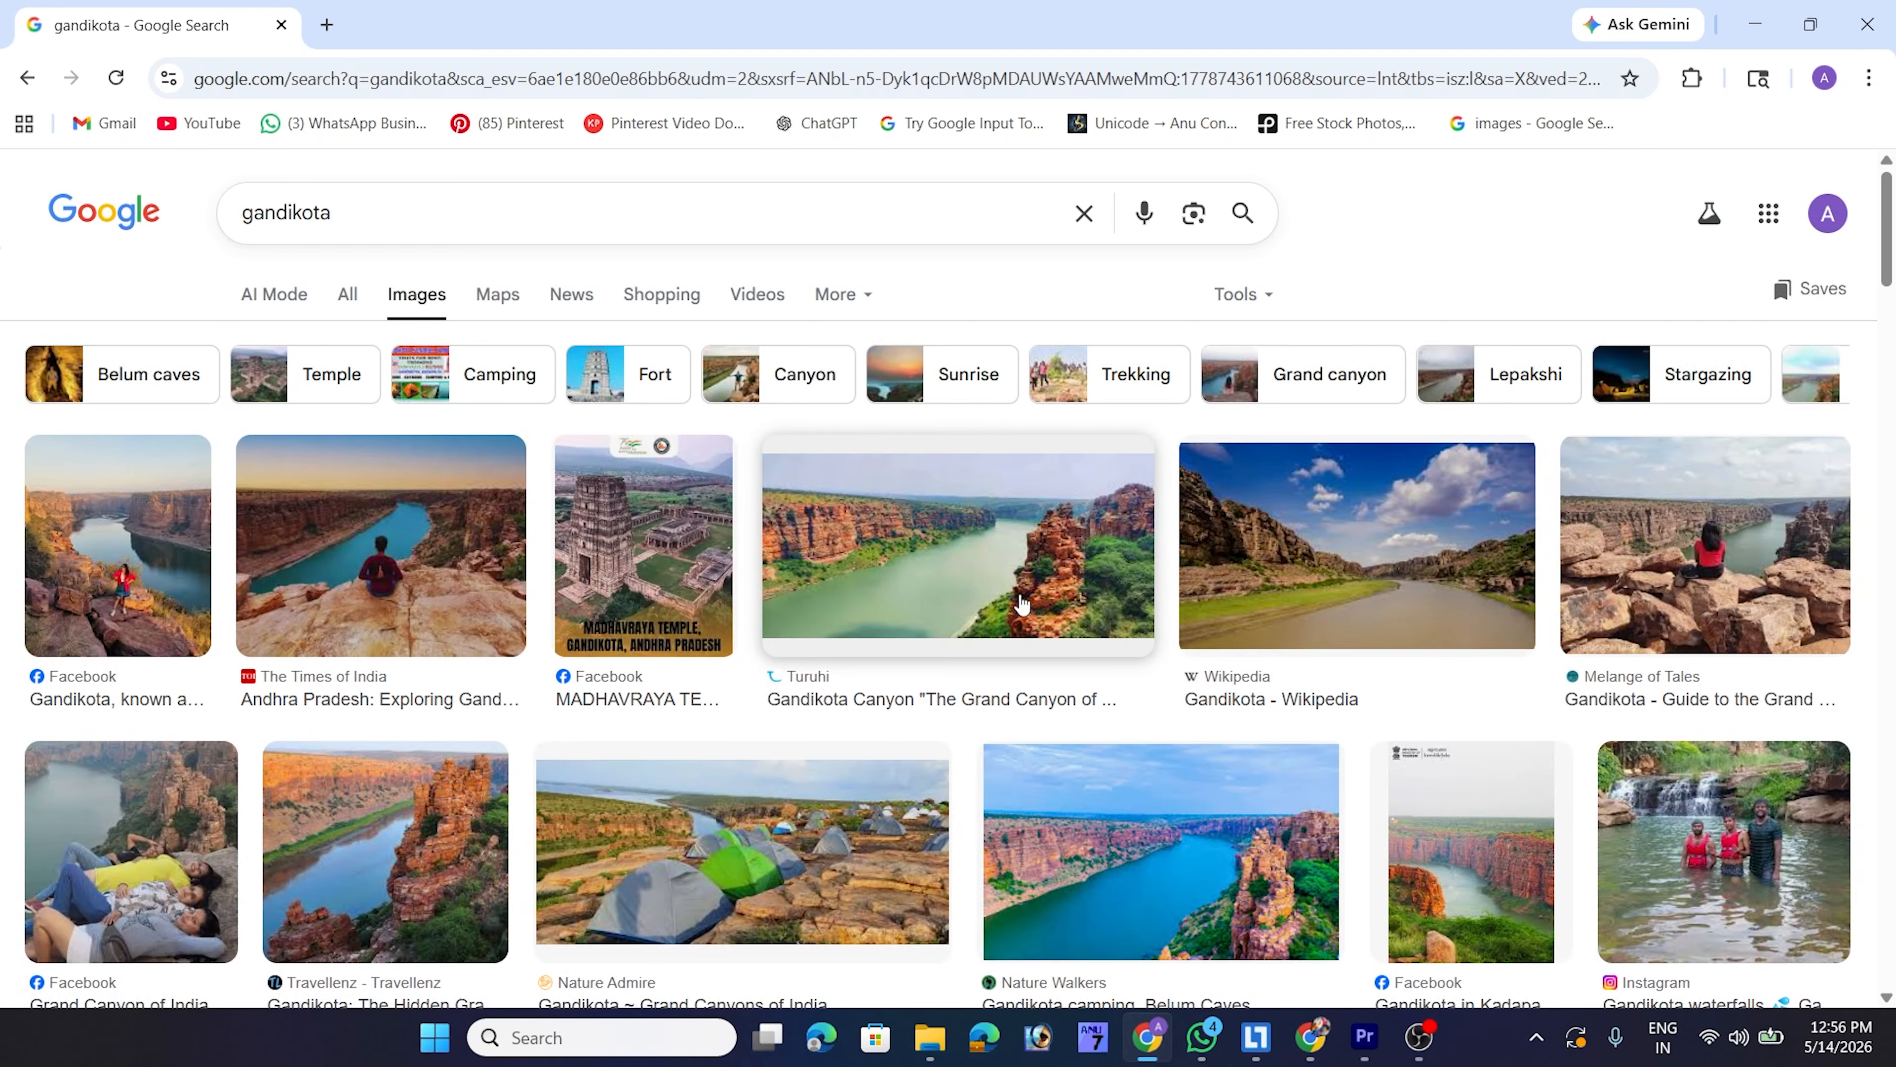
Browse the large gandikota images and open the preview of Turuhi's Gandikota Canyon picture
scroll(980, 588, down, 5)
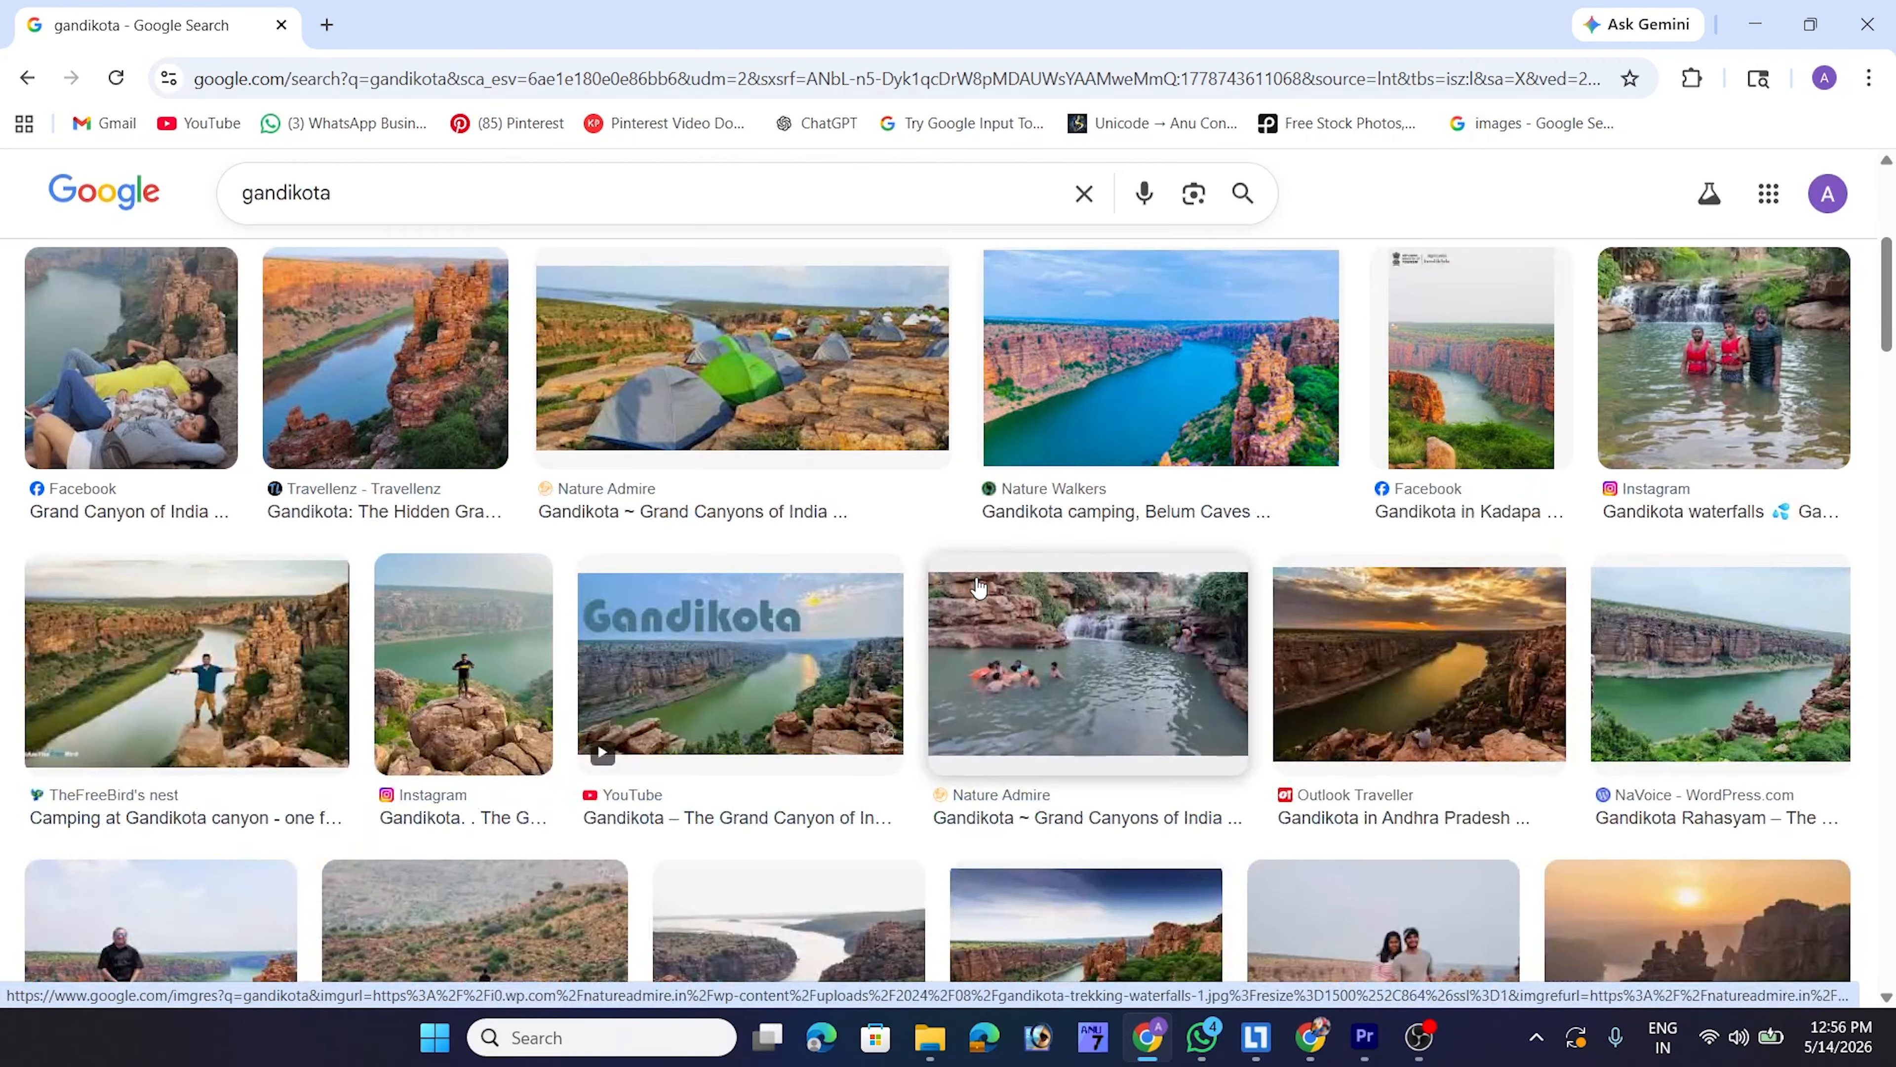
scroll(980, 588, up, 5)
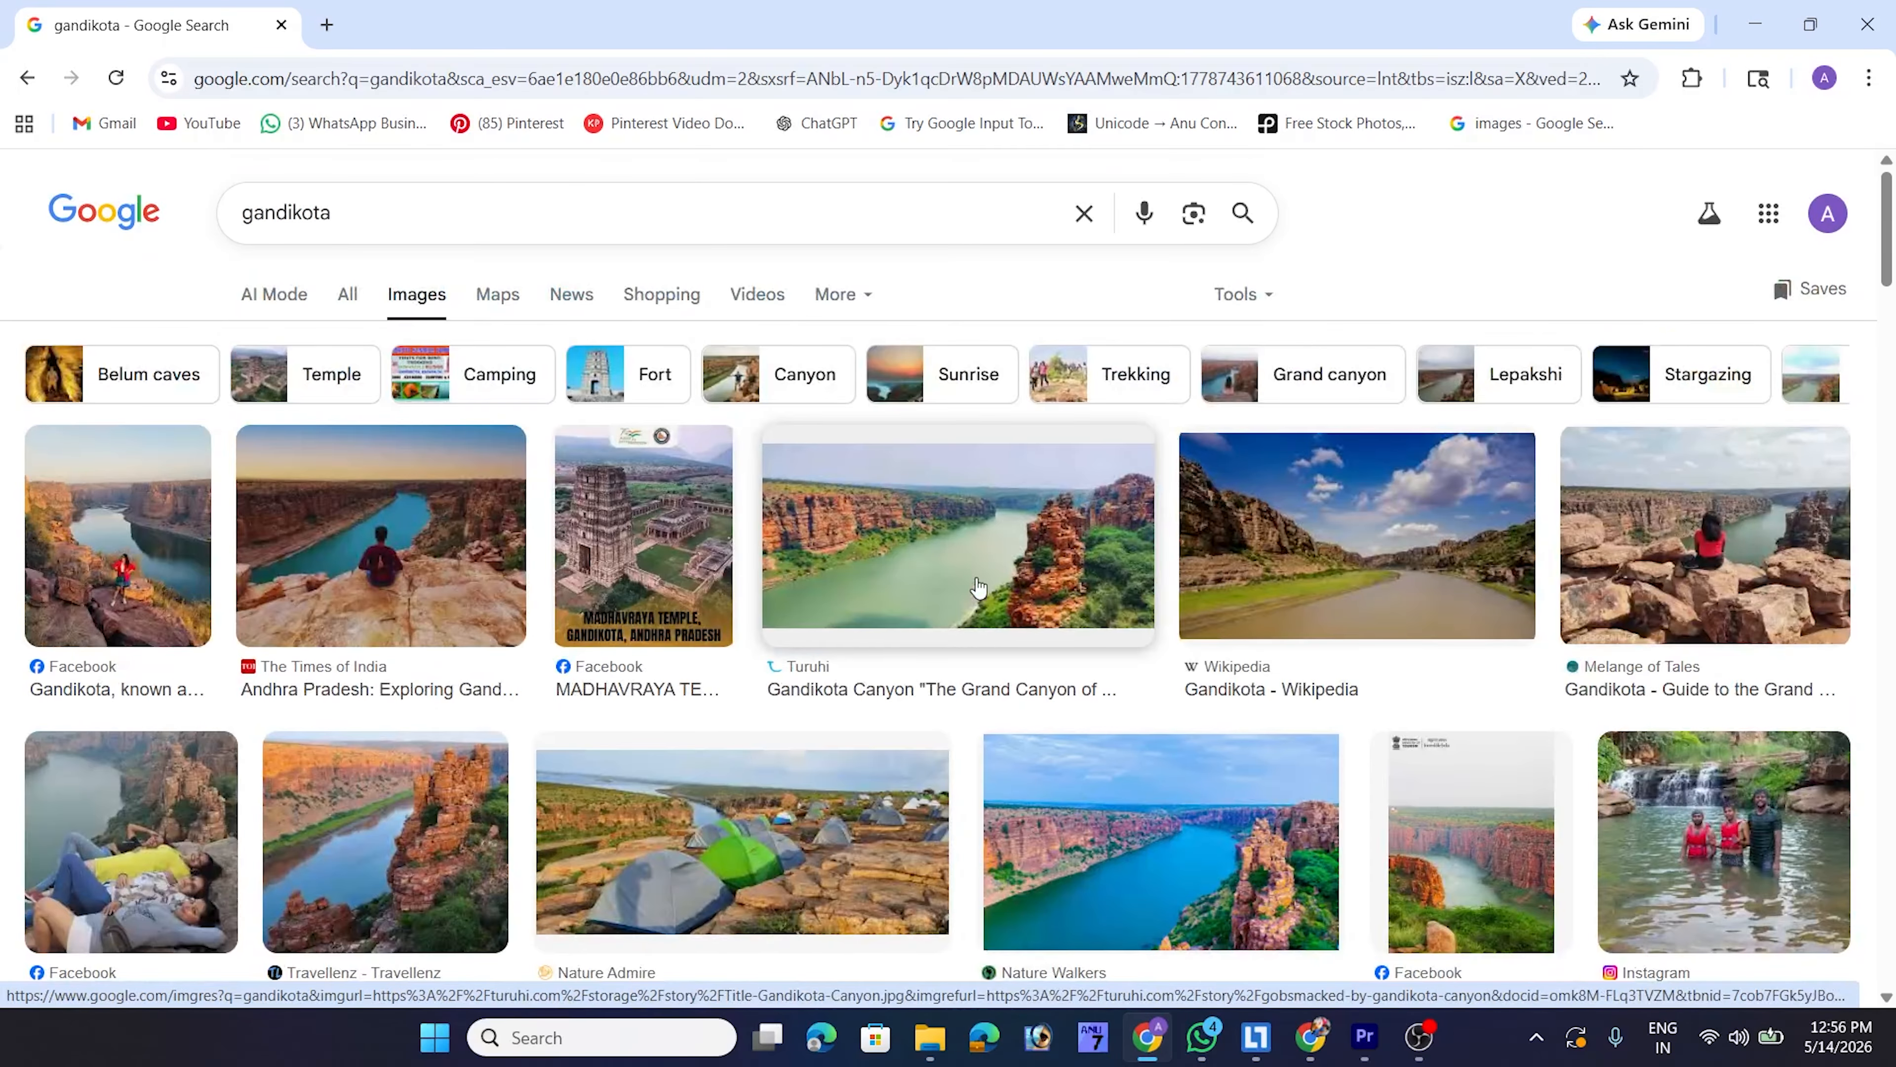
scroll(1055, 616, down, 7)
click(1053, 617)
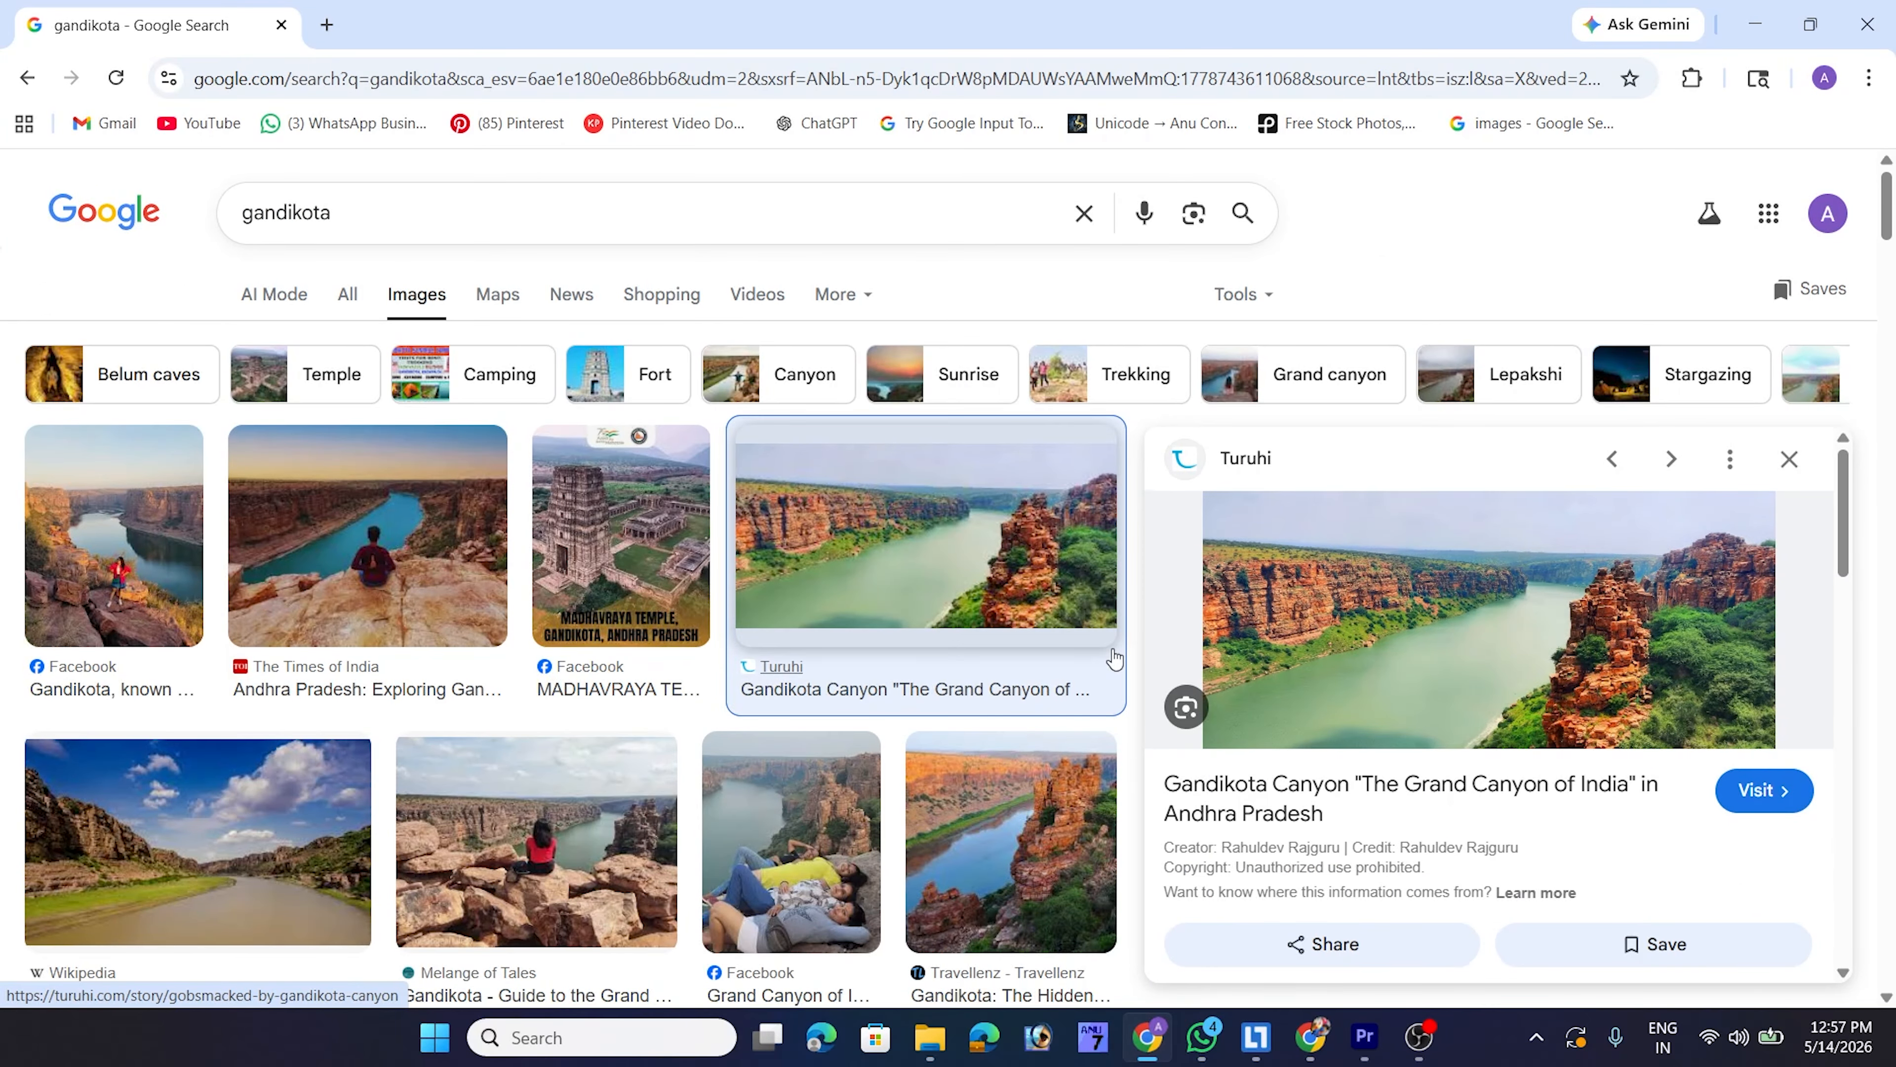
Open Treebo's Grand Canyon Of India image from the related results and save it as The-grand-canyon_flickr-1024x675.jpg in the class project folder
scroll(1113, 657, down, 6)
scroll(1509, 794, down, 5)
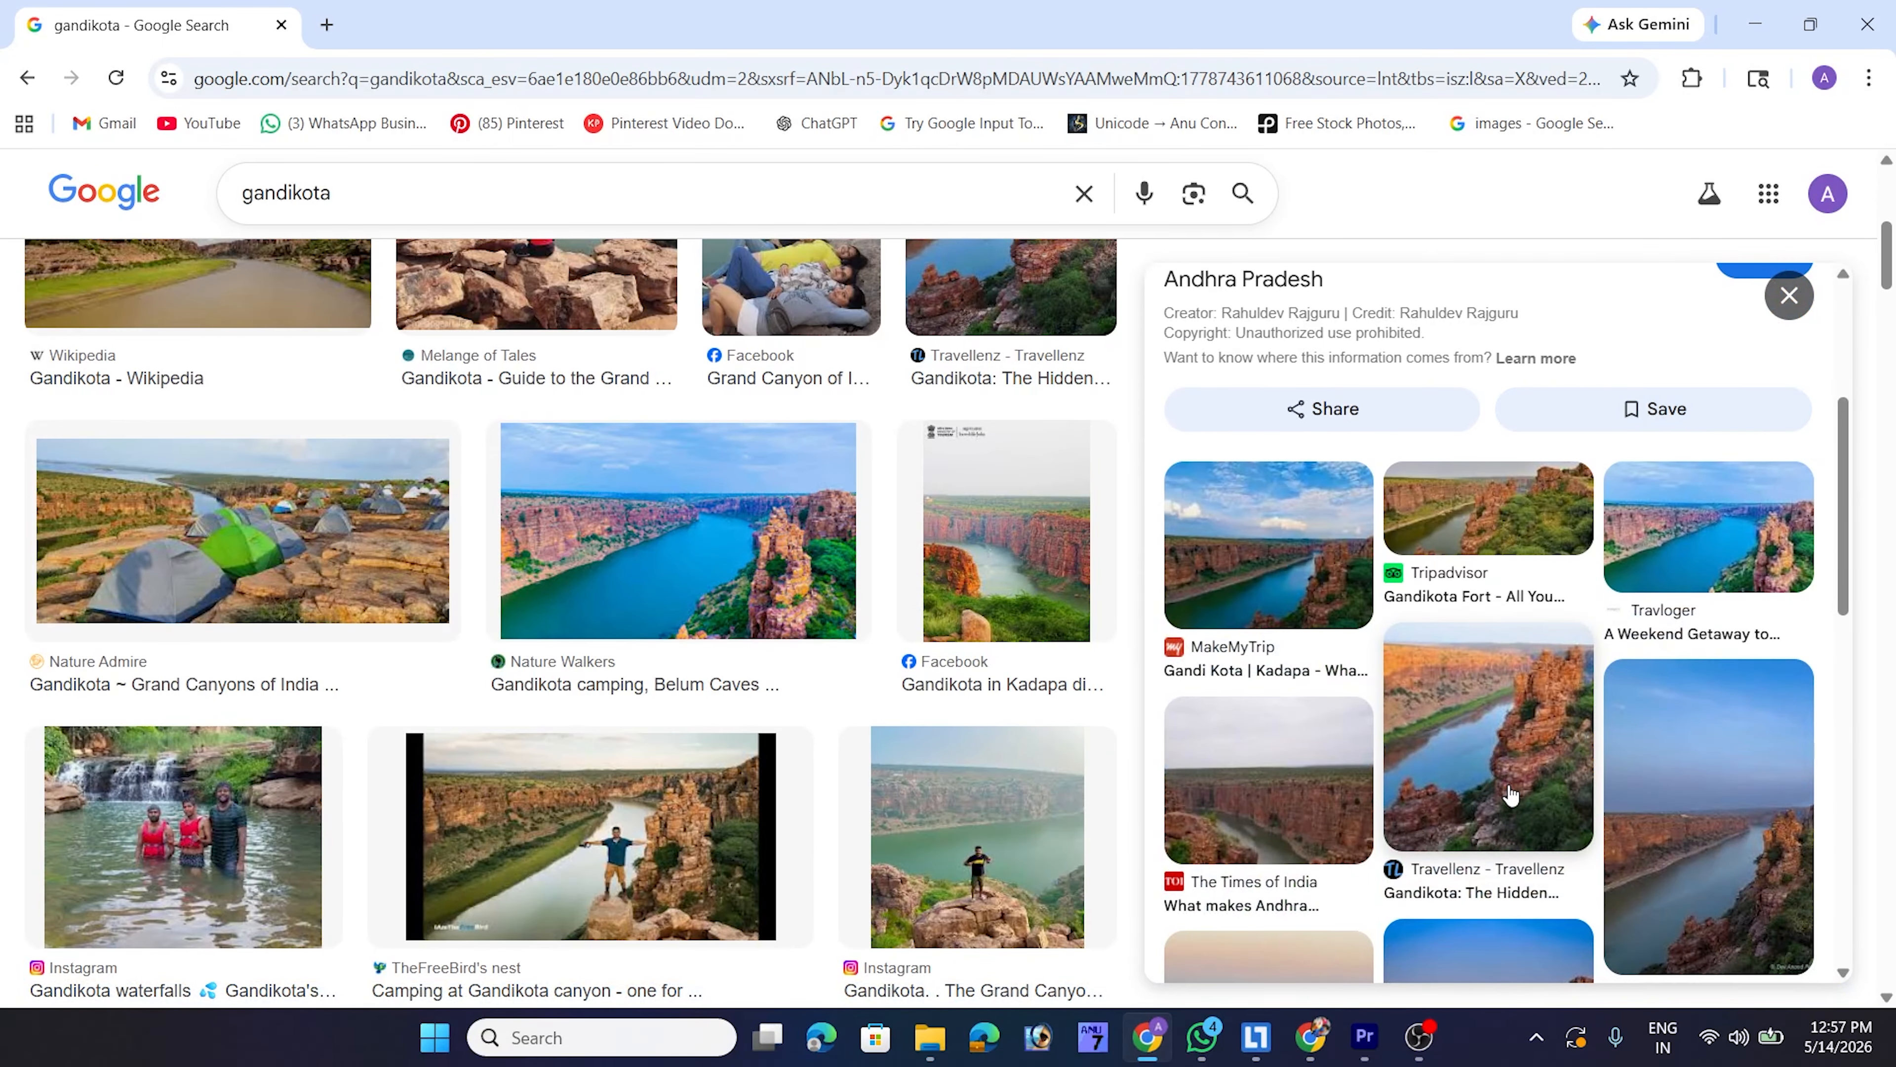
scroll(1508, 788, down, 3)
click(1501, 777)
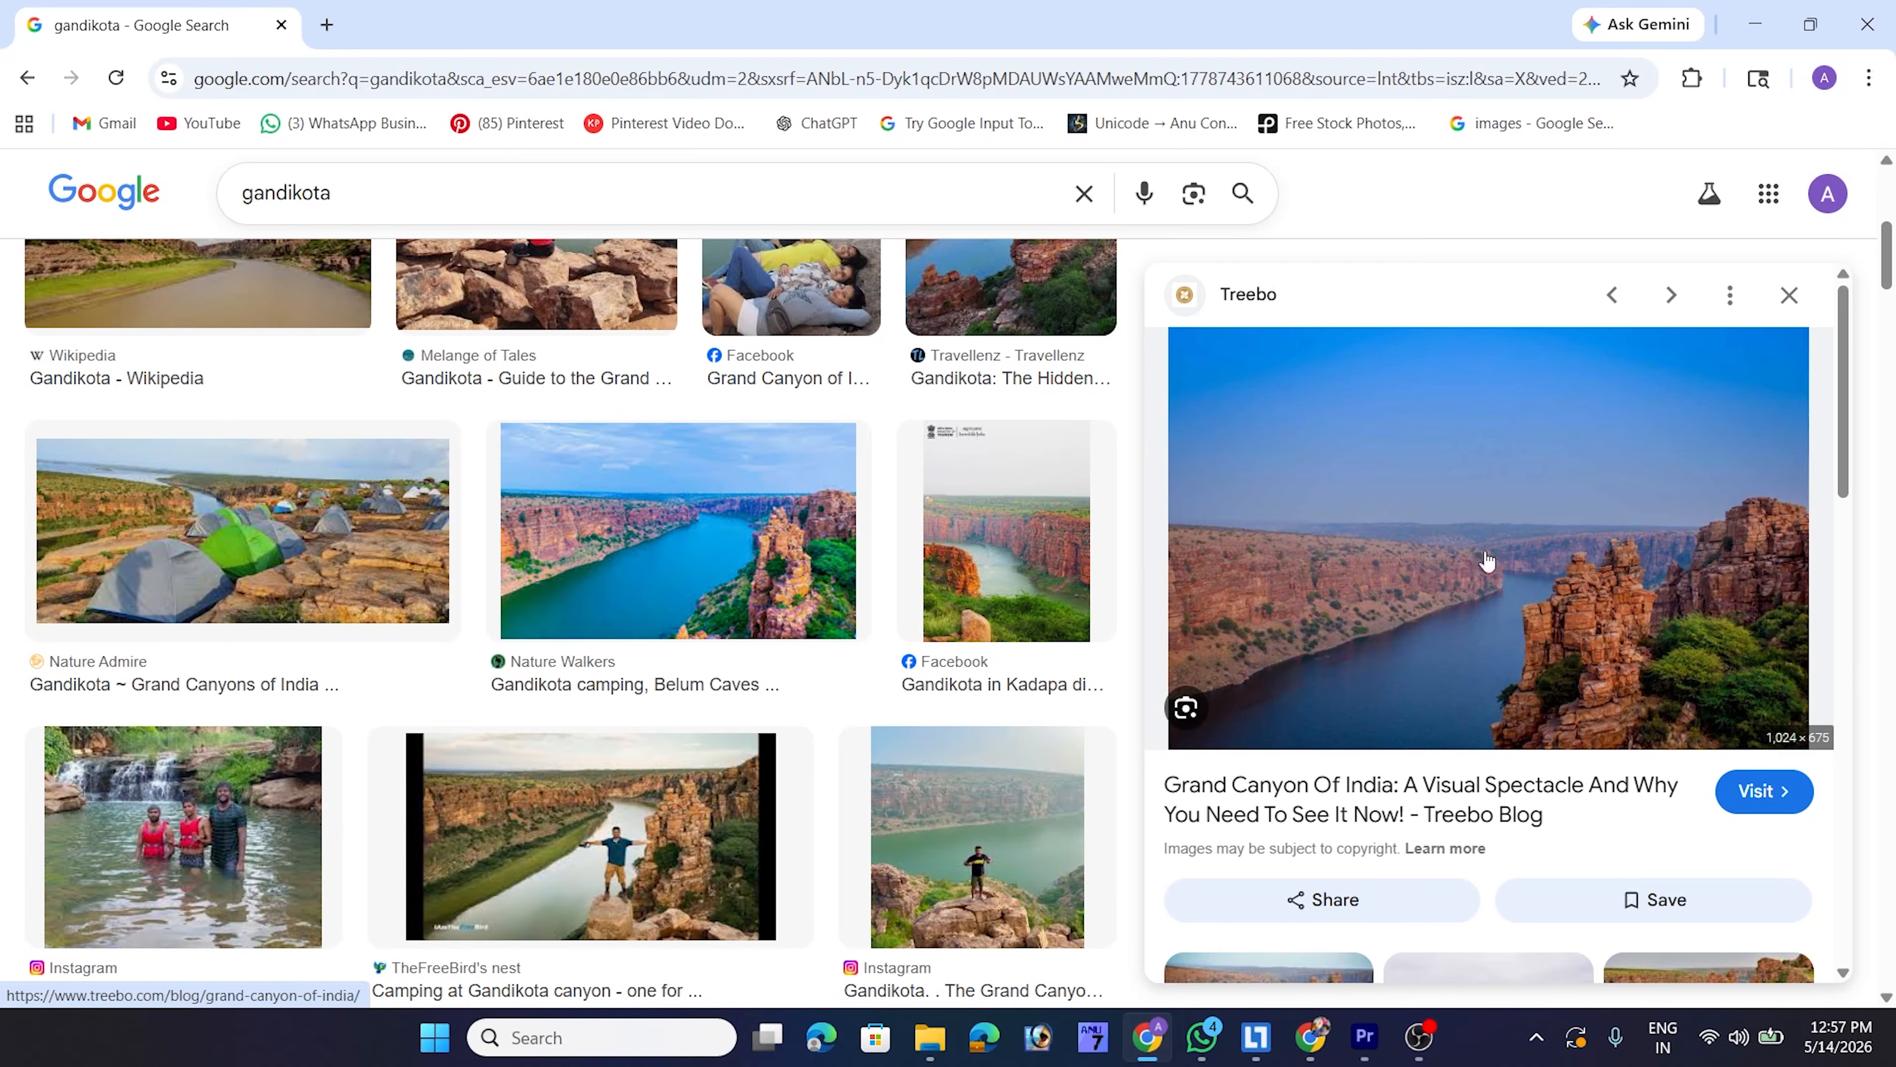
right_click(1426, 463)
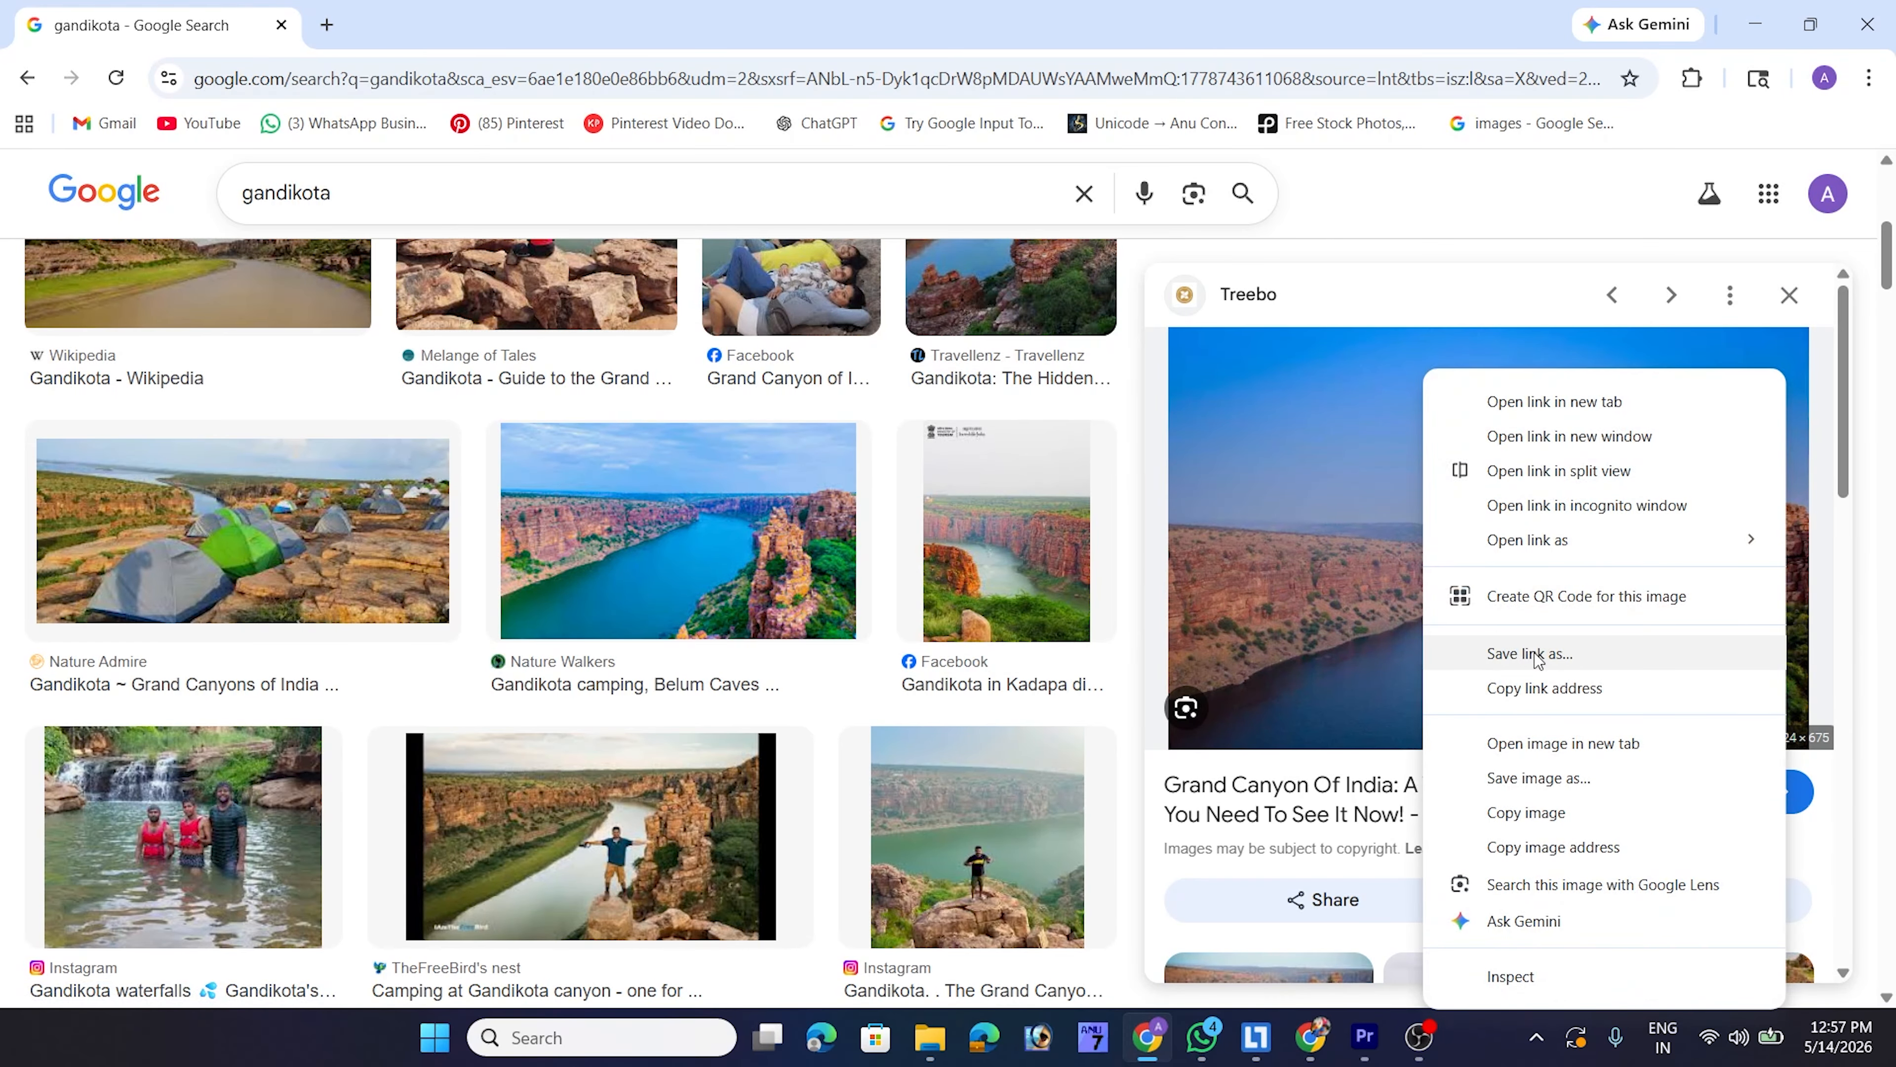
click(1542, 783)
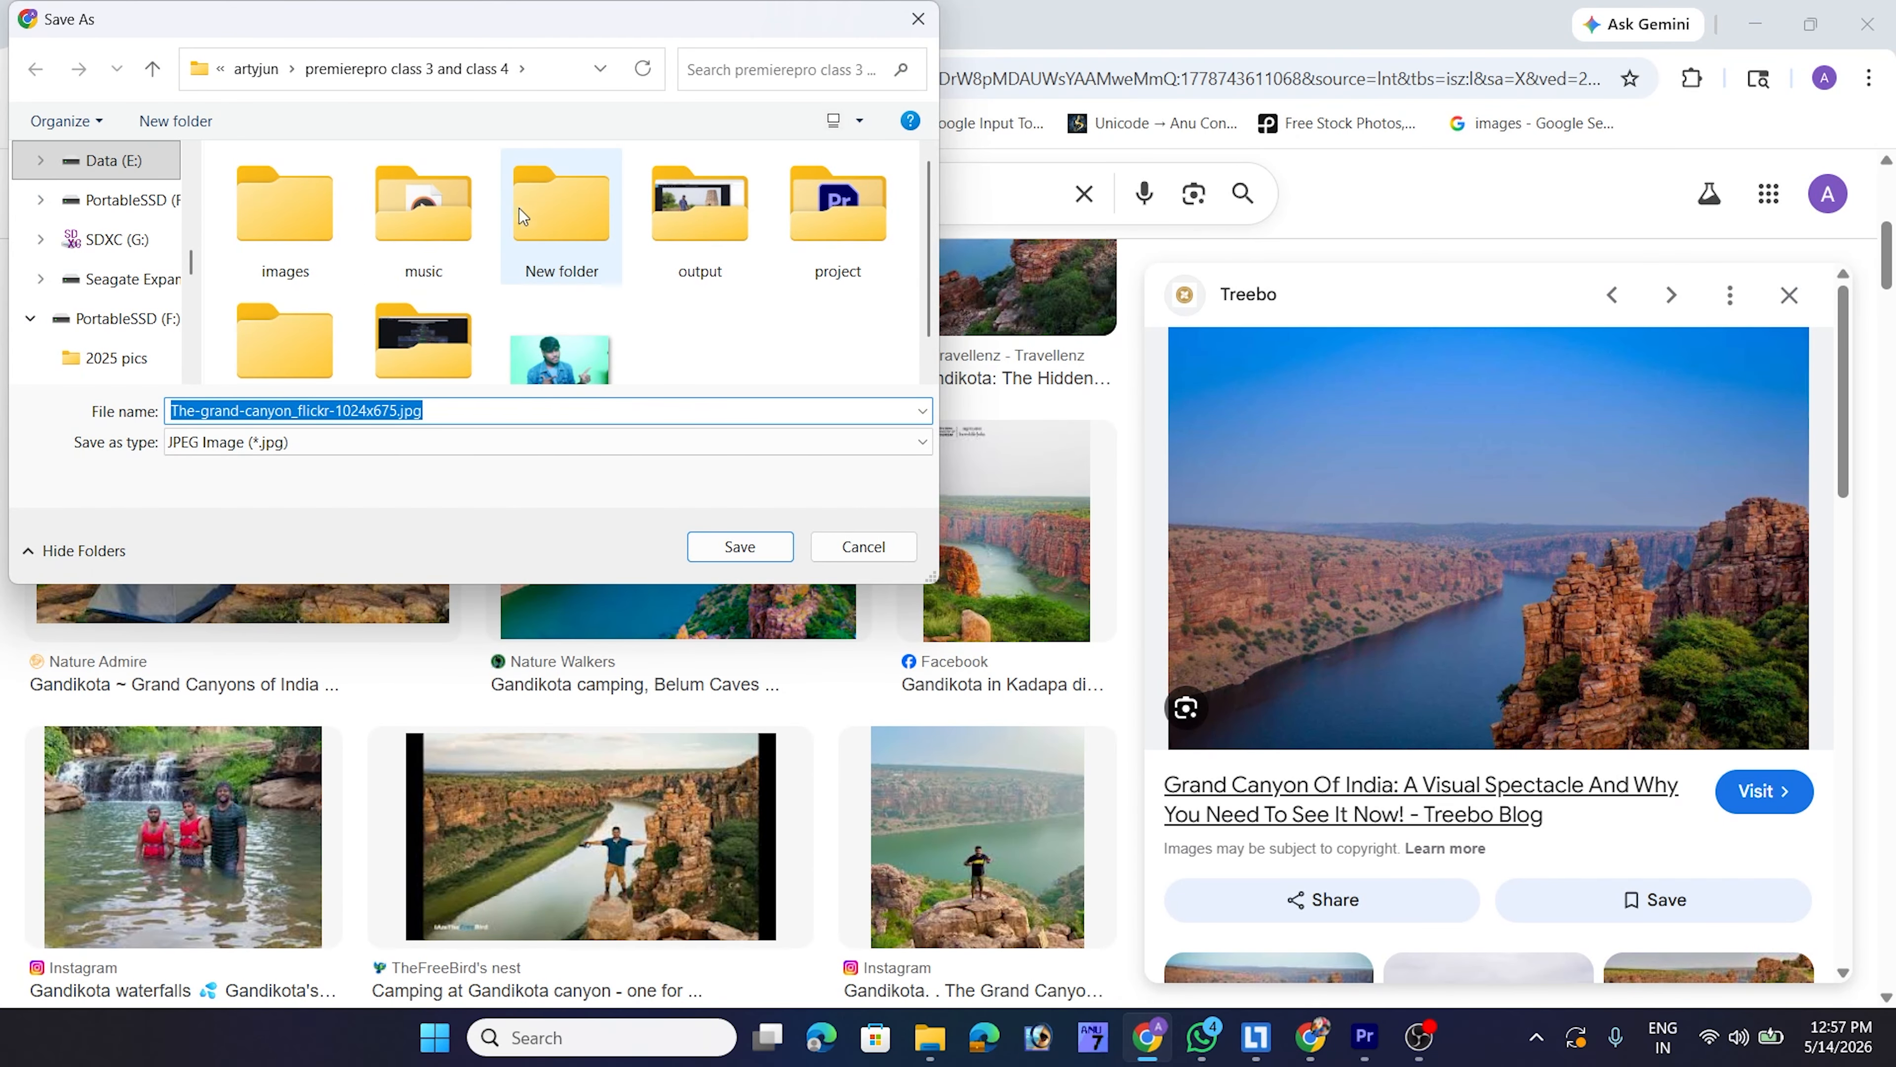
click(735, 545)
Bring the downloaded The-grand-canyon_flickr-1024x675.jpg into Premiere Pro, placing it on track V2 from the start of the C4978.MP4 clip
mouse_move(1549, 157)
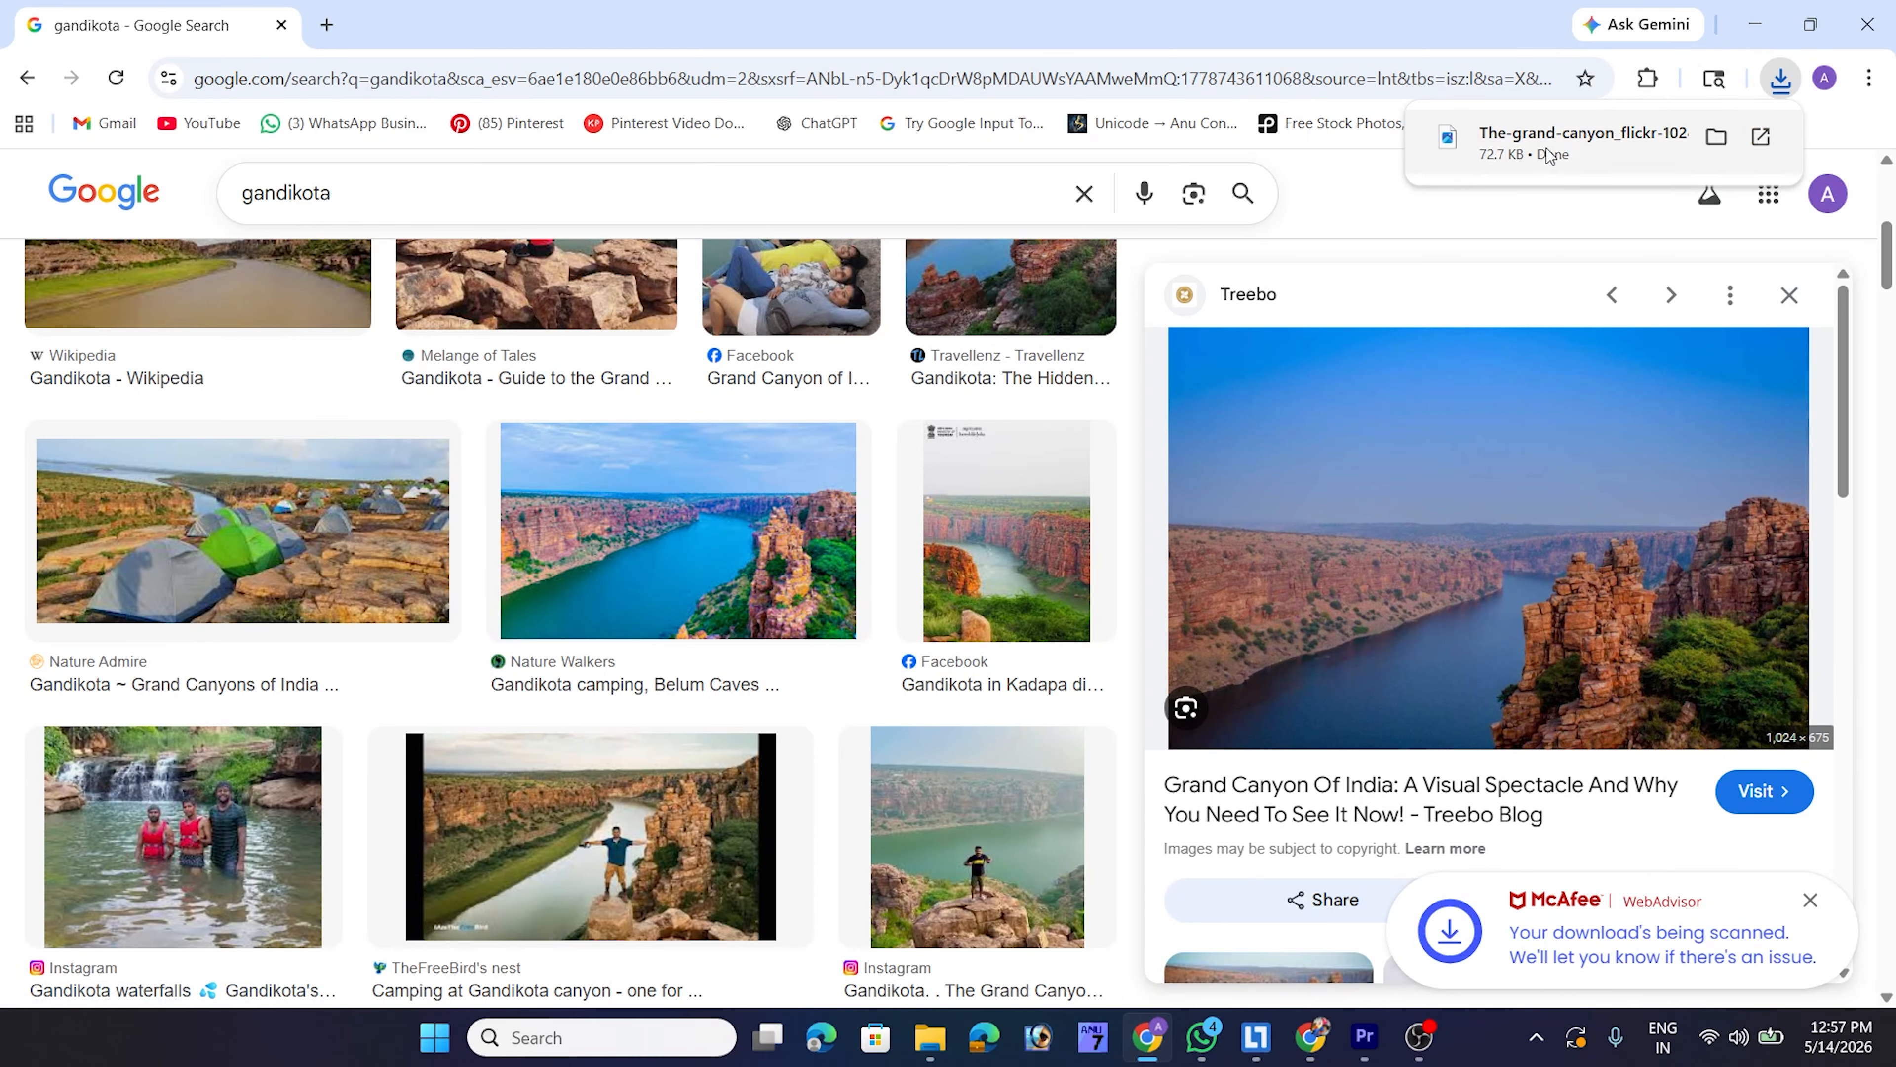
drag(1564, 142, 788, 732)
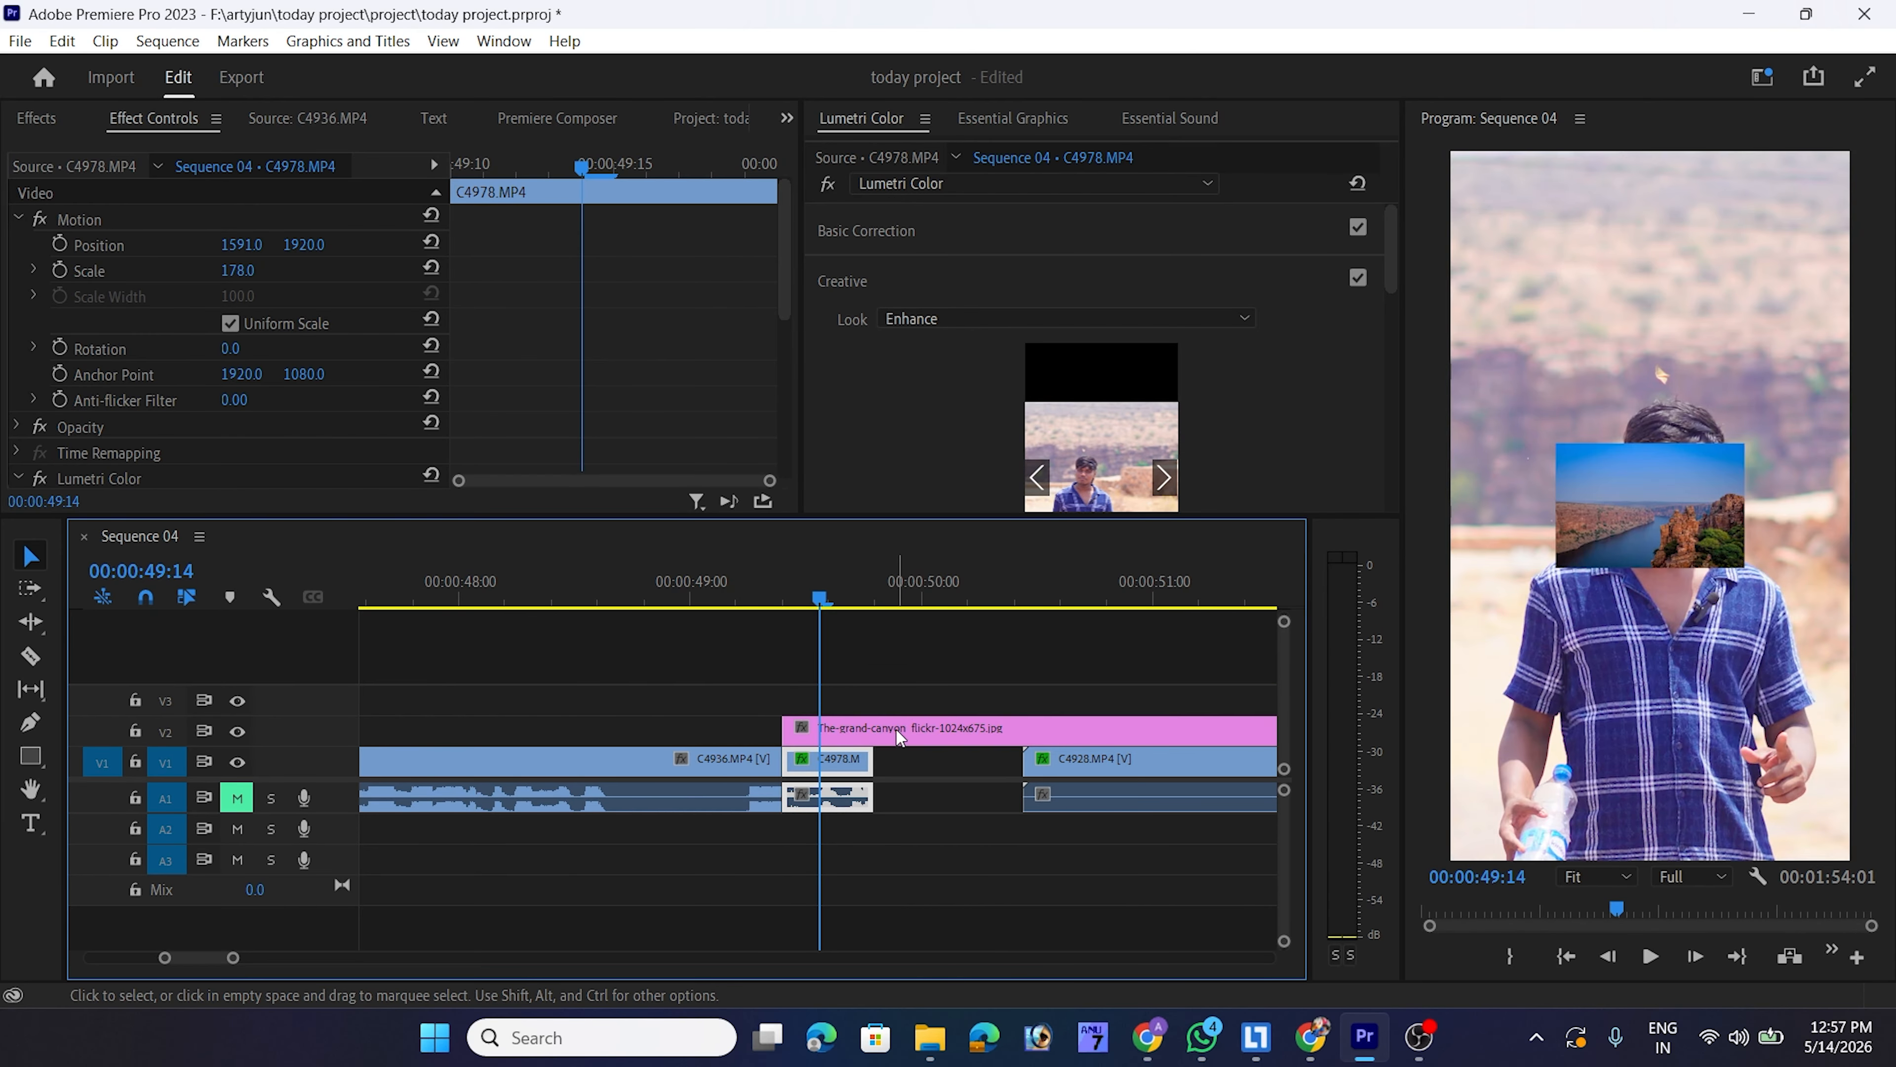
Set the canyon image's Motion Scale to 214 and Position to 1084, 624 so it fills the top of the frame
click(896, 729)
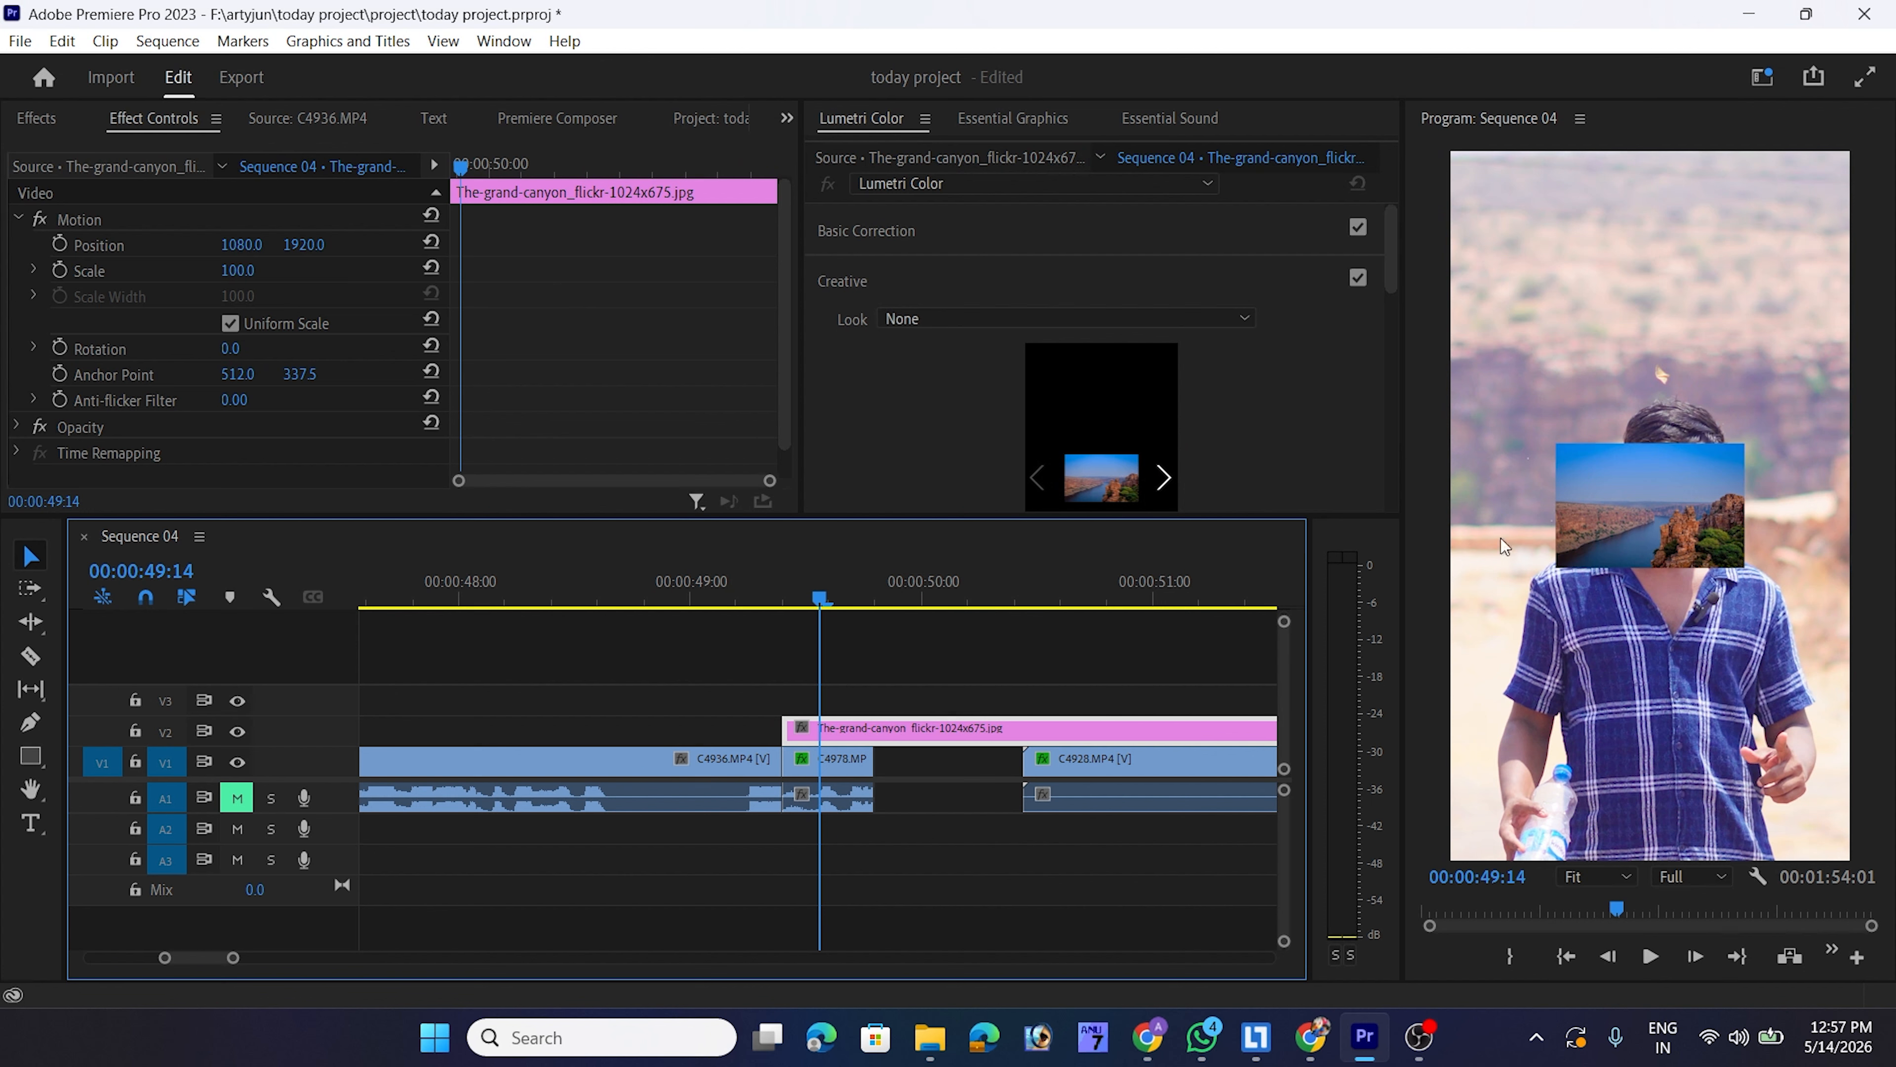
click(239, 273)
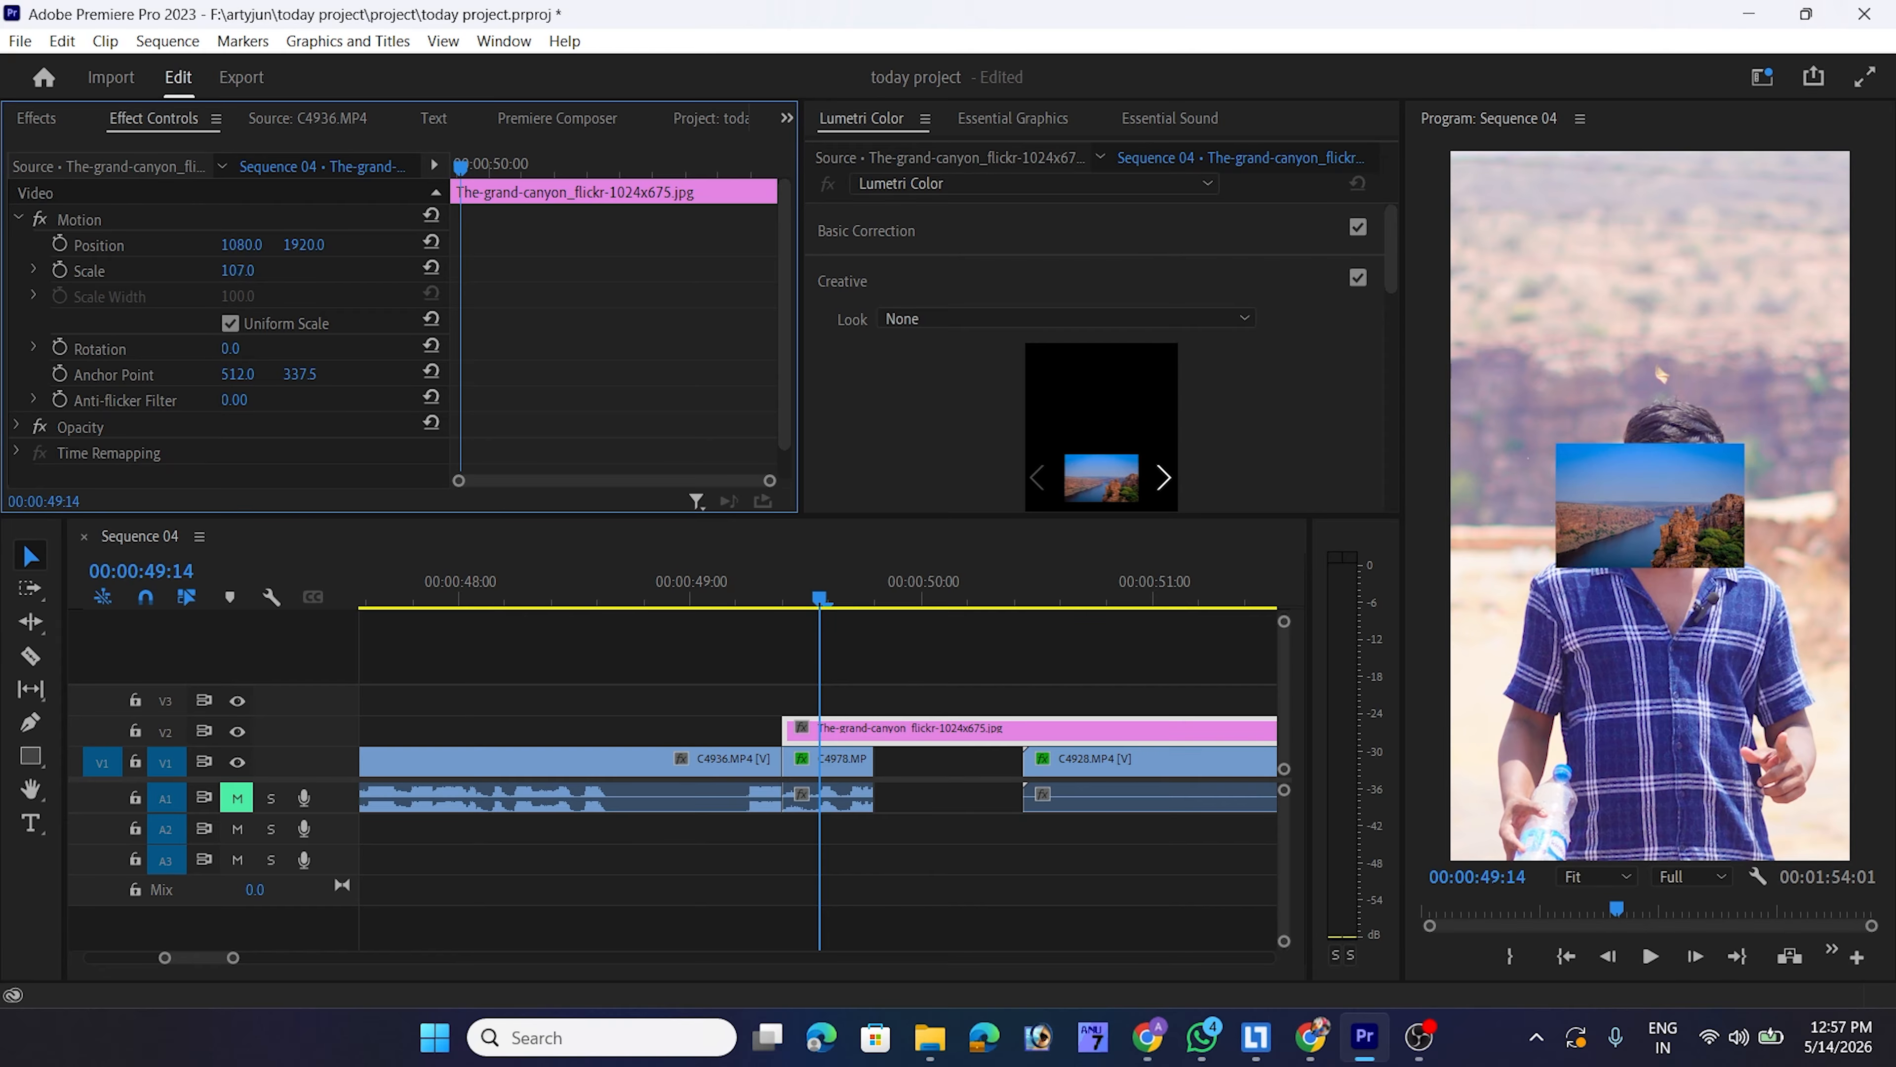
drag(244, 273, 324, 273)
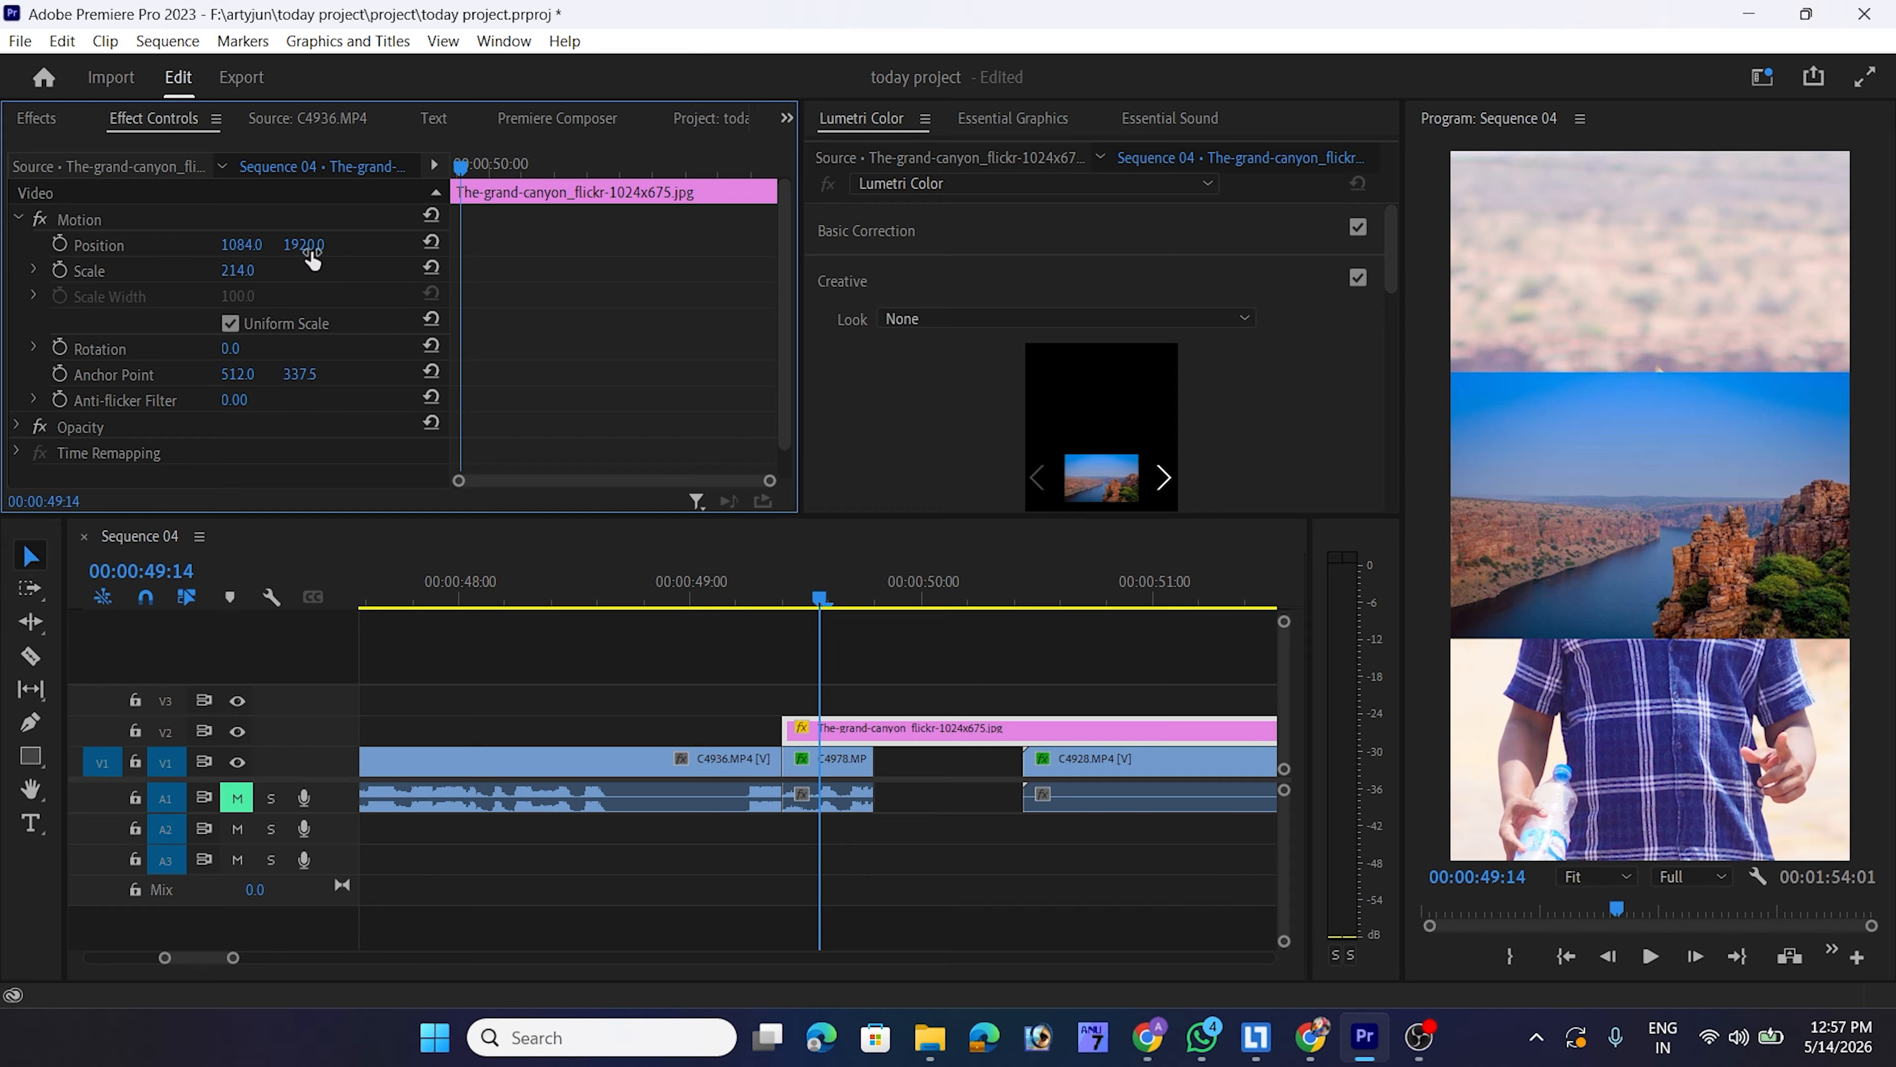
drag(303, 244, 59, 245)
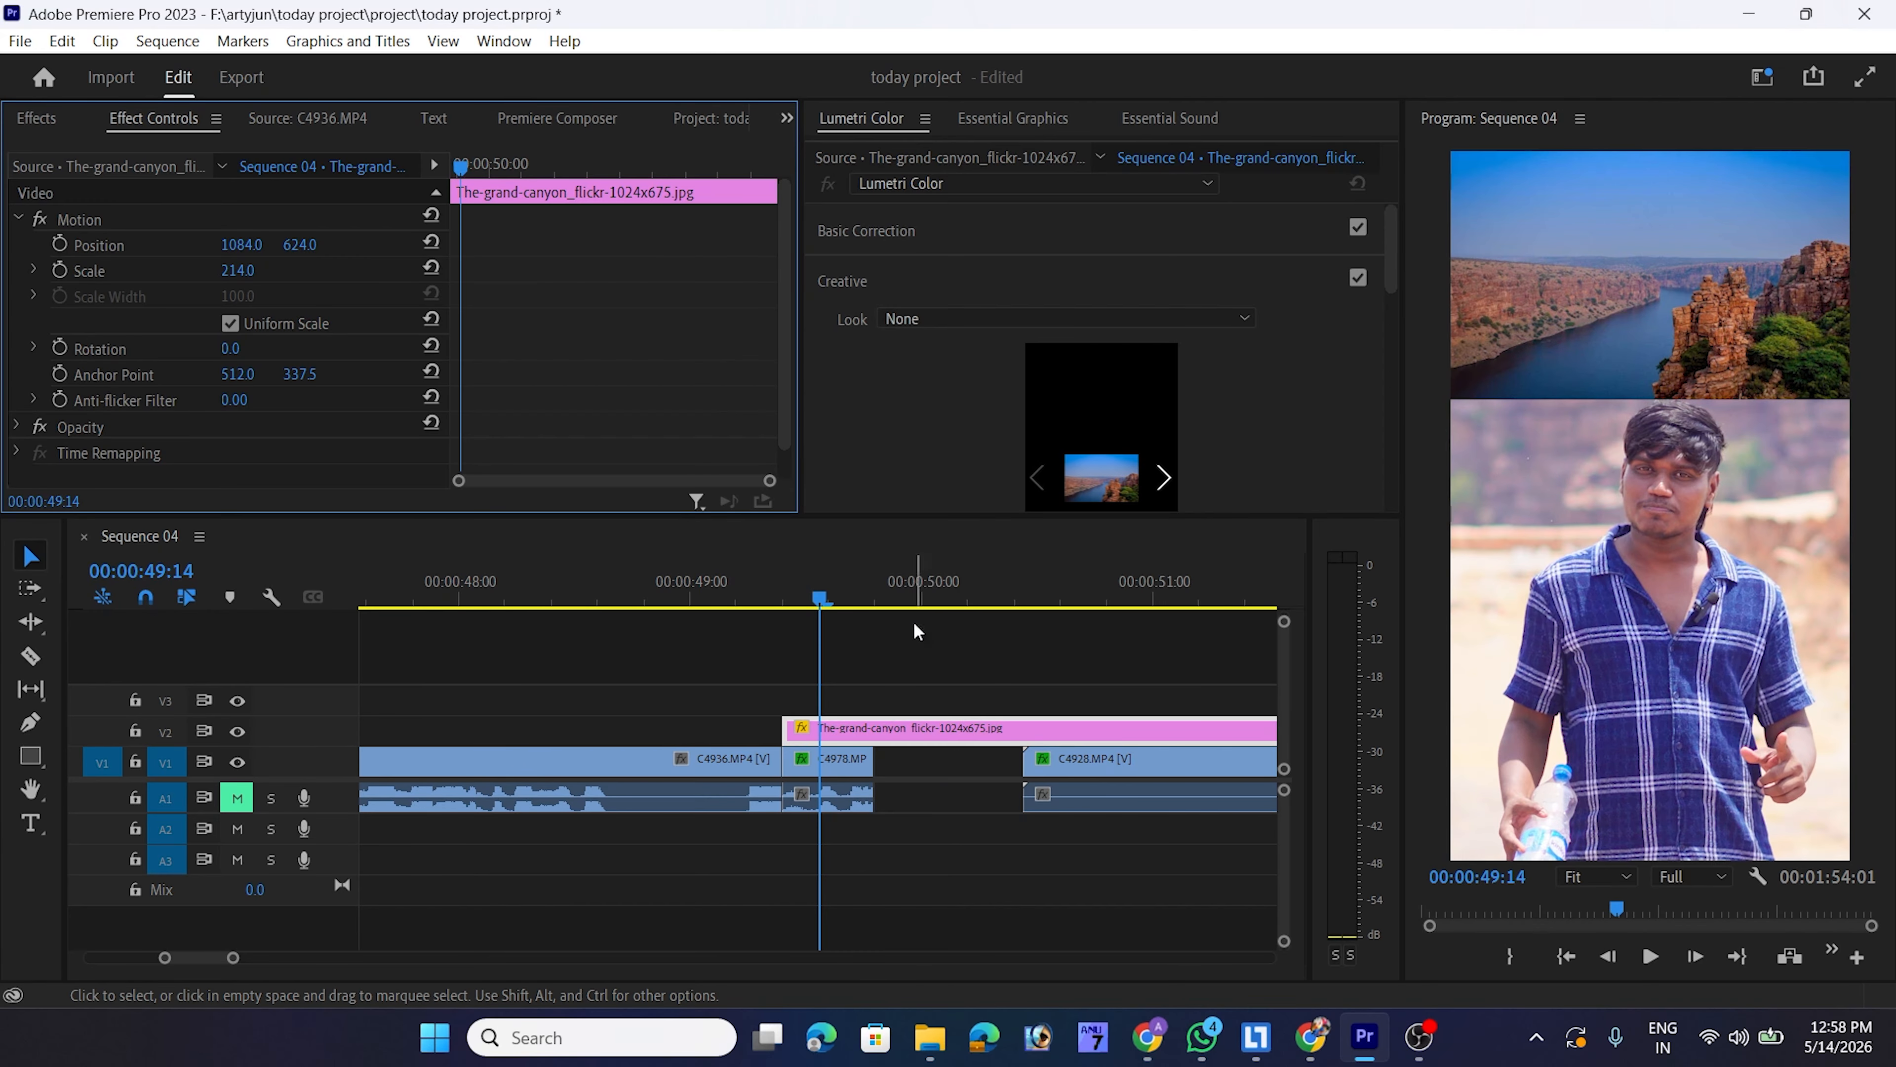
Trim the end of the canyon image on V2 to 00:00:49:20, matching the end of the C4978.MP4 clip
click(901, 590)
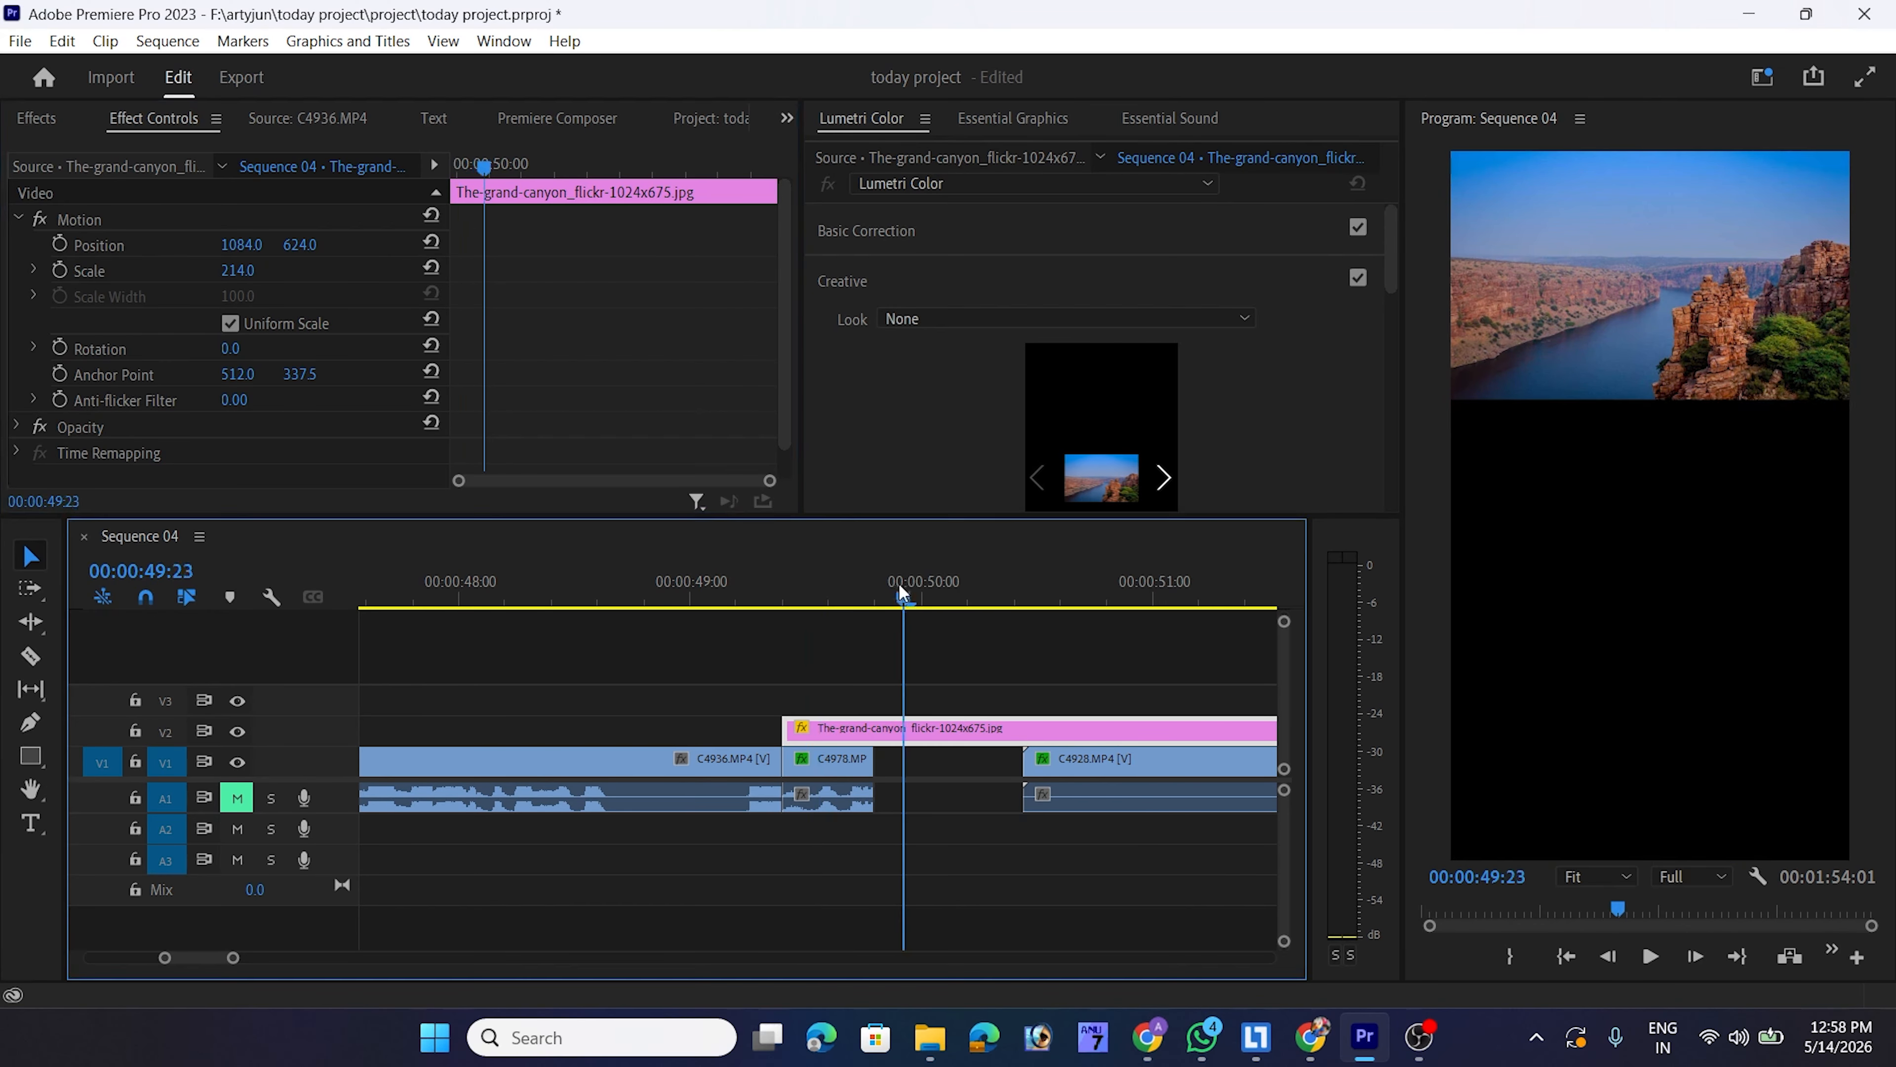
drag(898, 590, 908, 667)
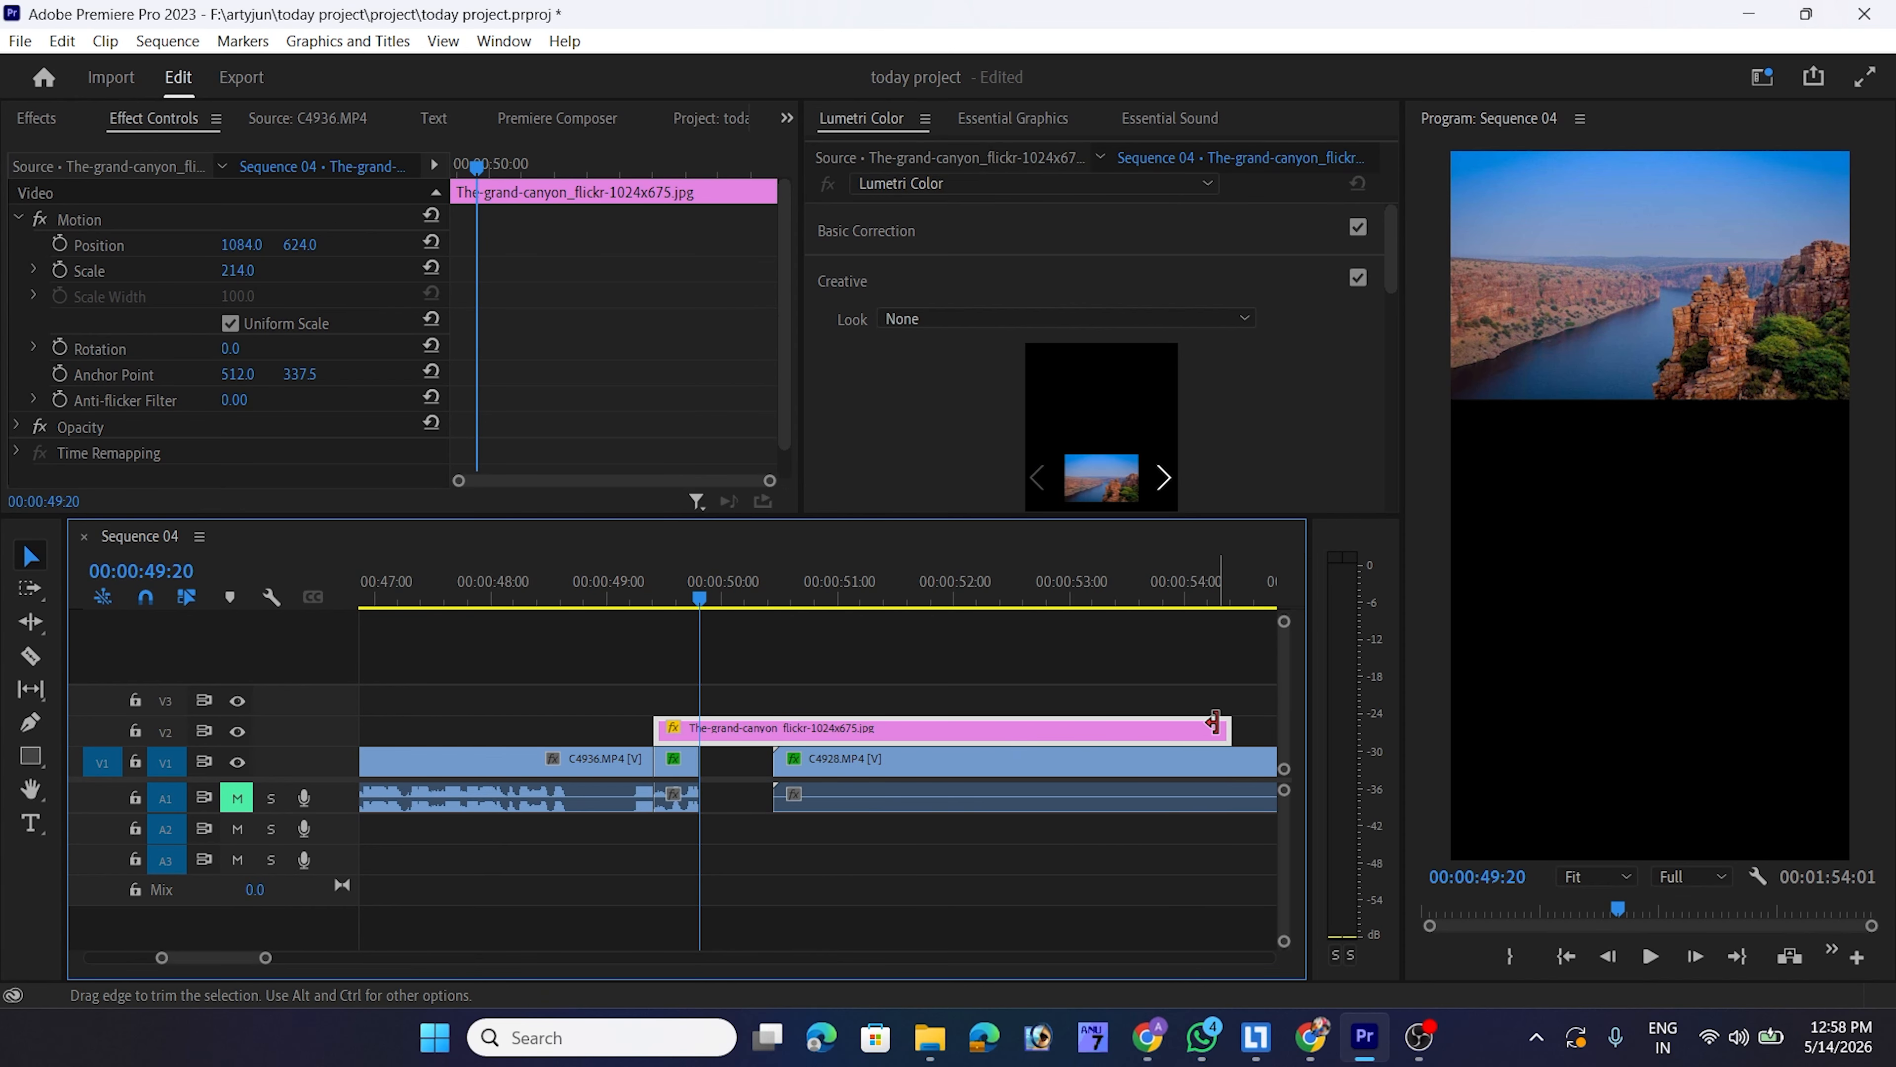
drag(1223, 728, 700, 732)
key(=)
key(=)
key(=)
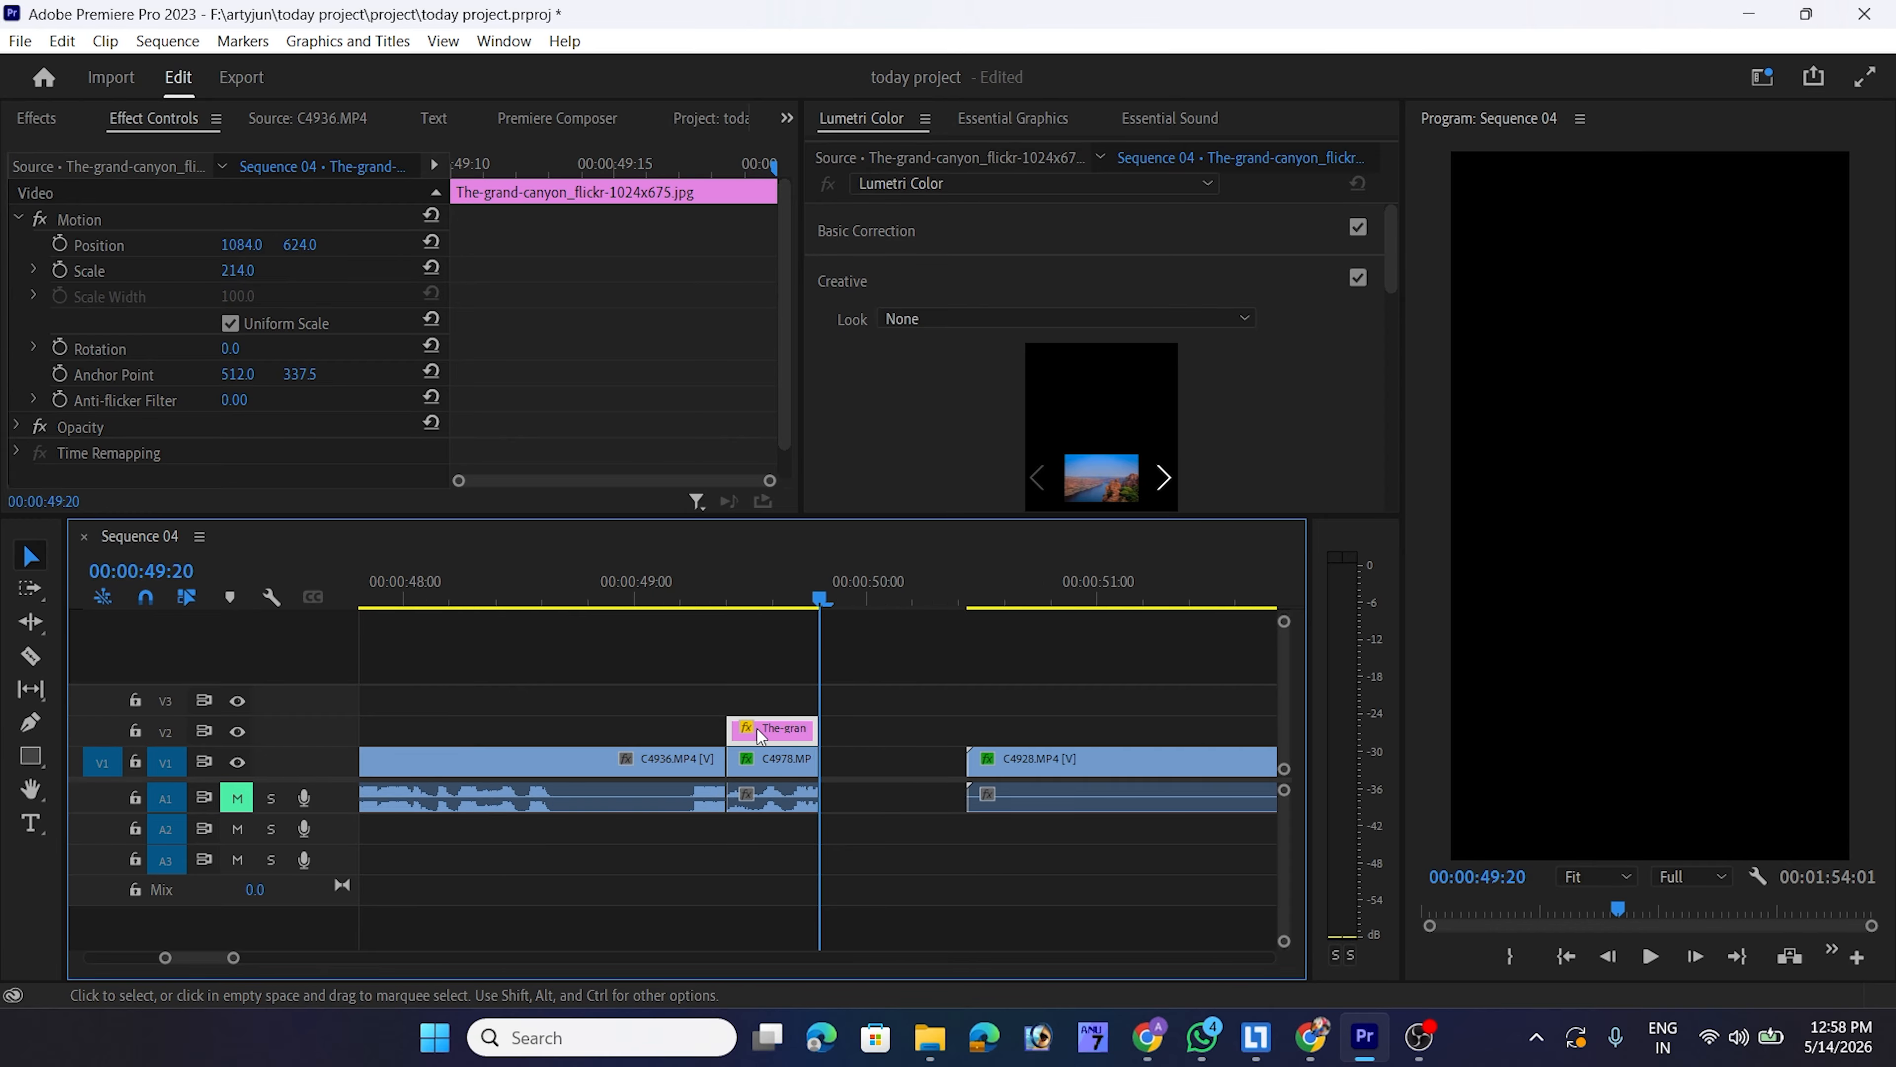
Move the playhead to 00:00:49:15, select the canyon image, and turn on track targeting for V2 and V3
drag(603, 596, 651, 698)
scroll(794, 665, up, 2)
click(794, 667)
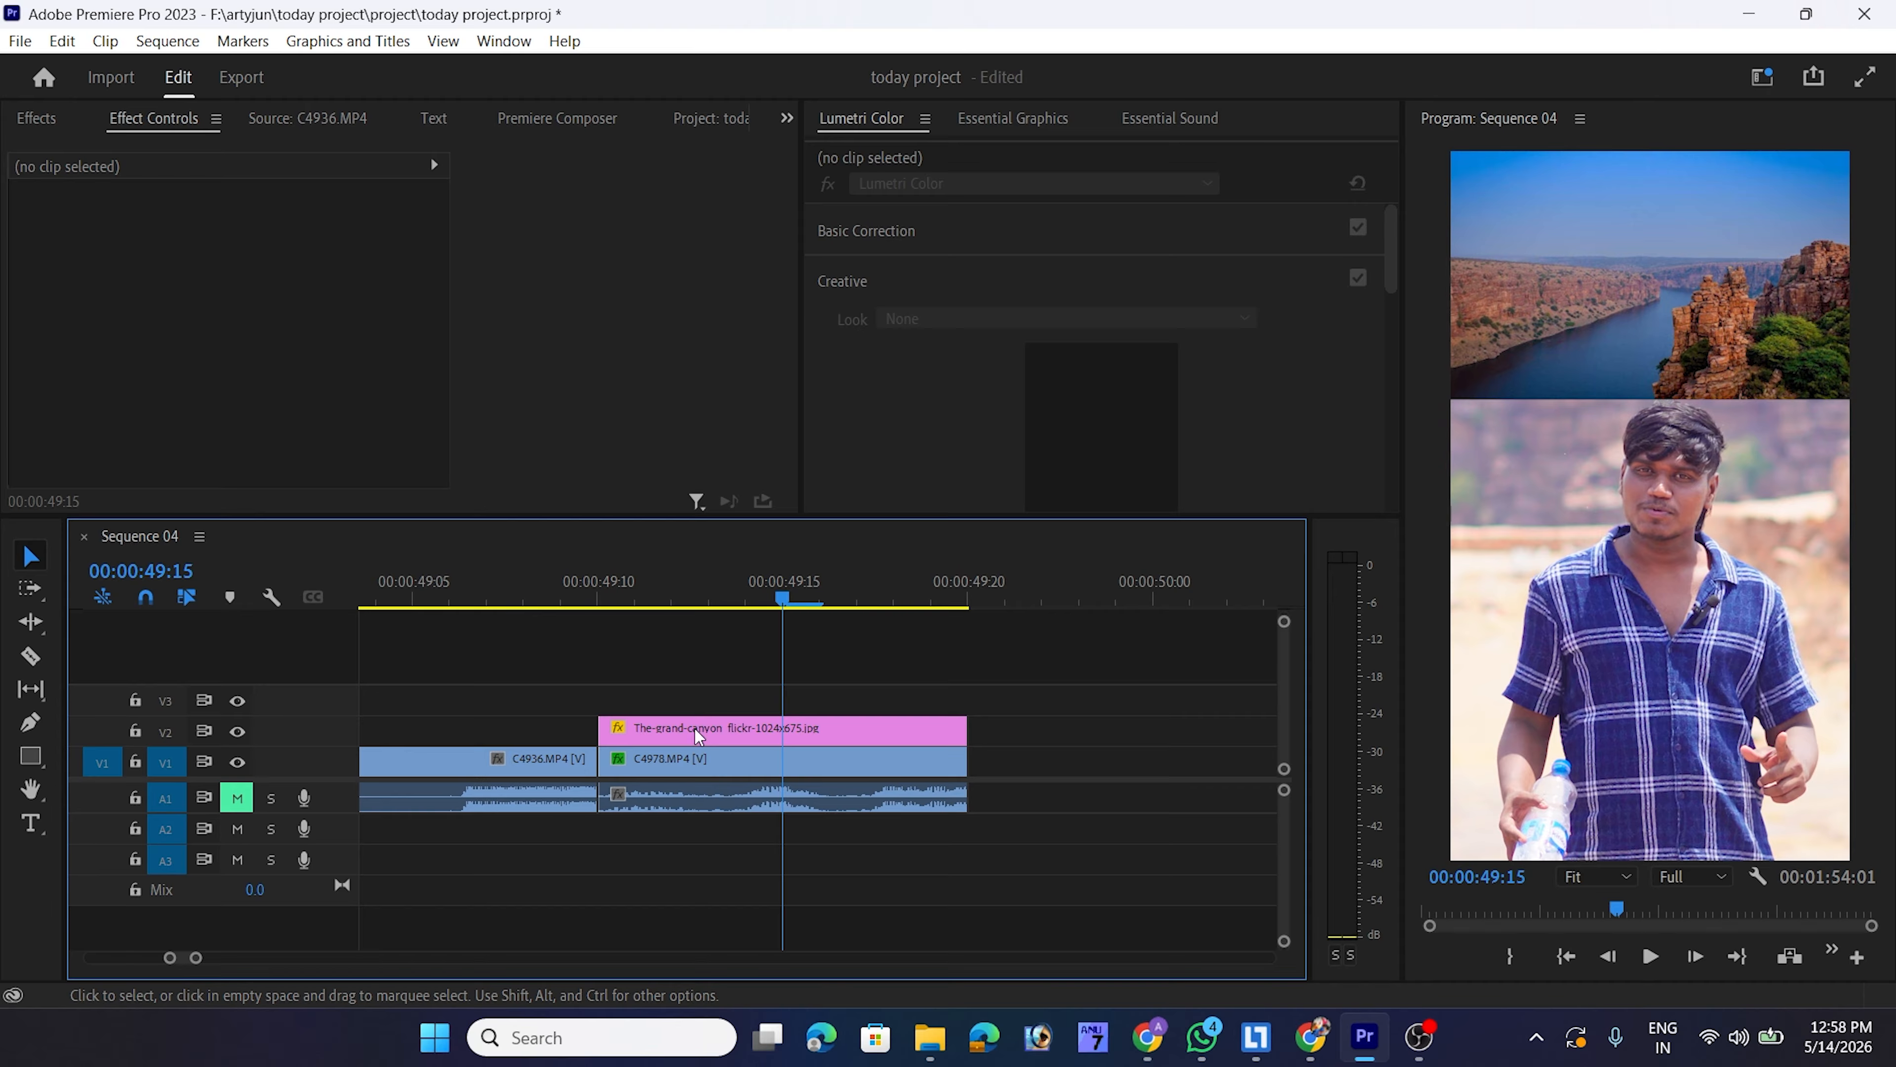
click(741, 730)
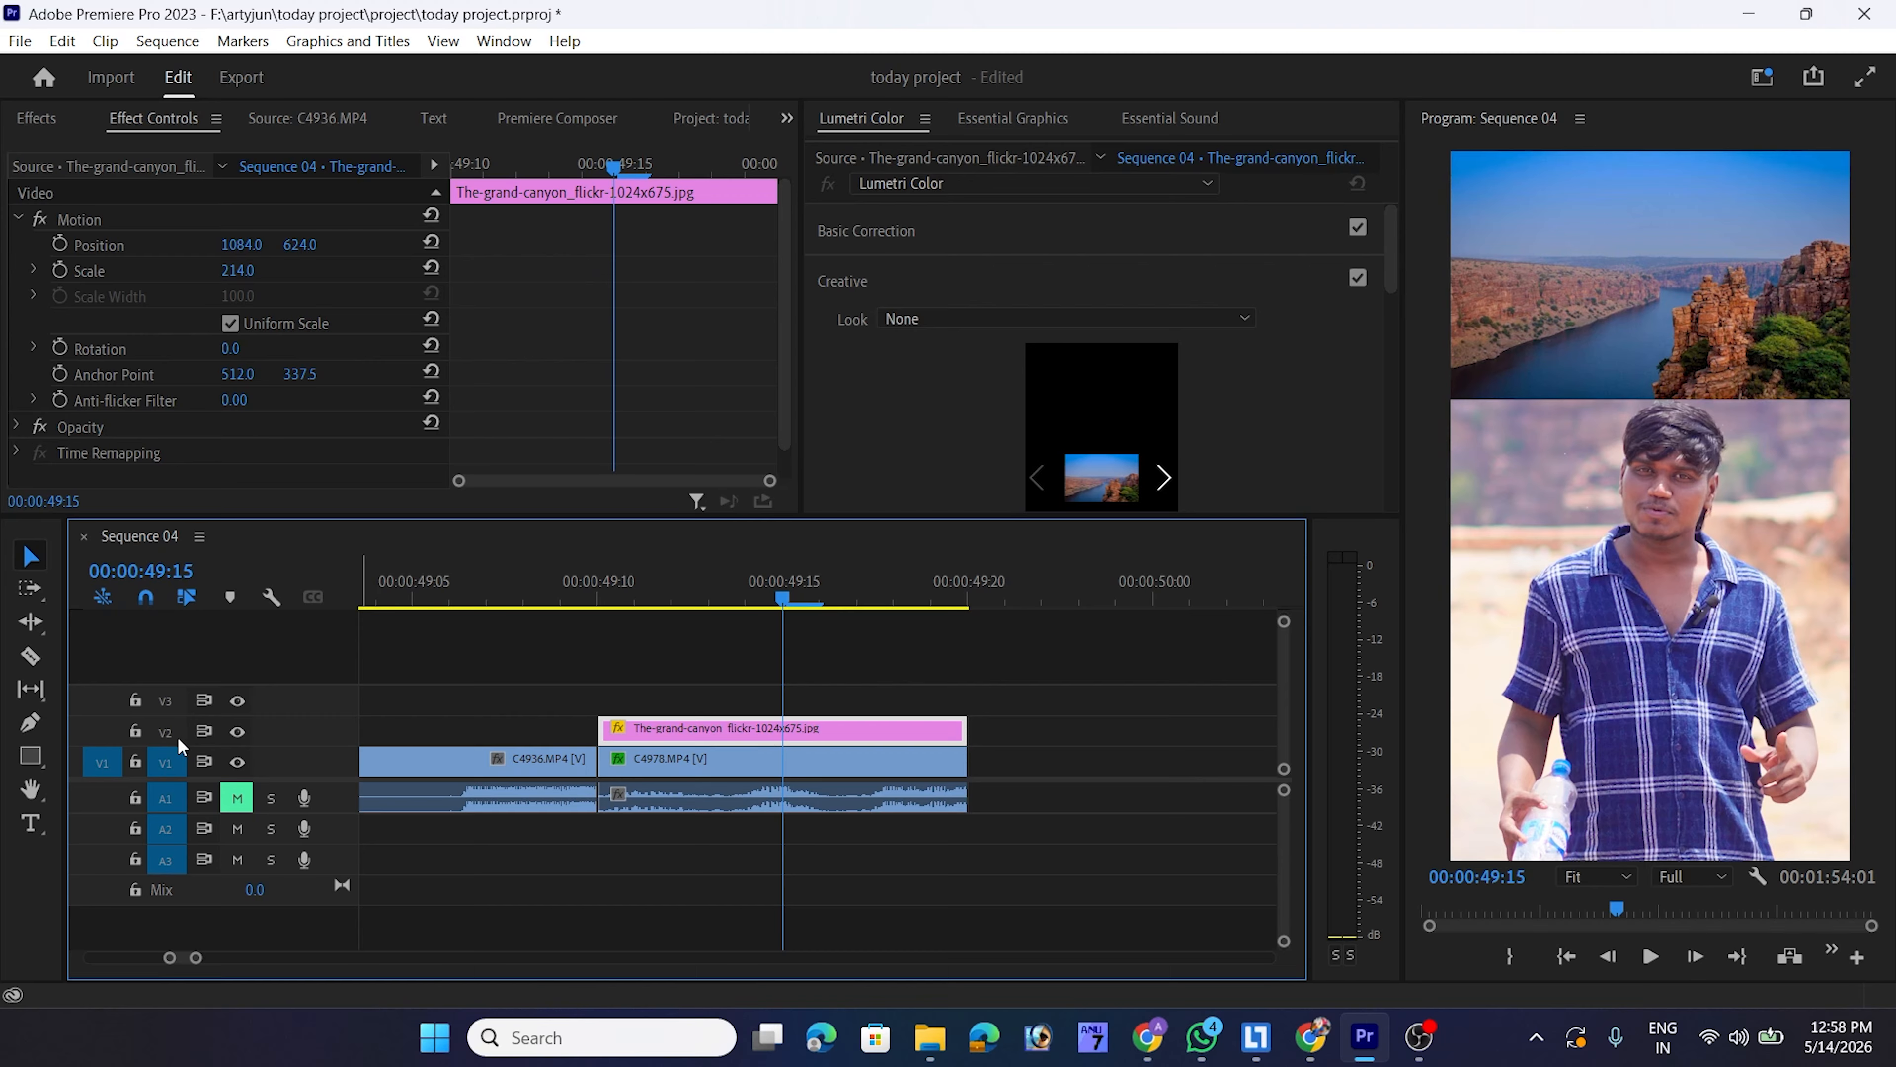
click(149, 738)
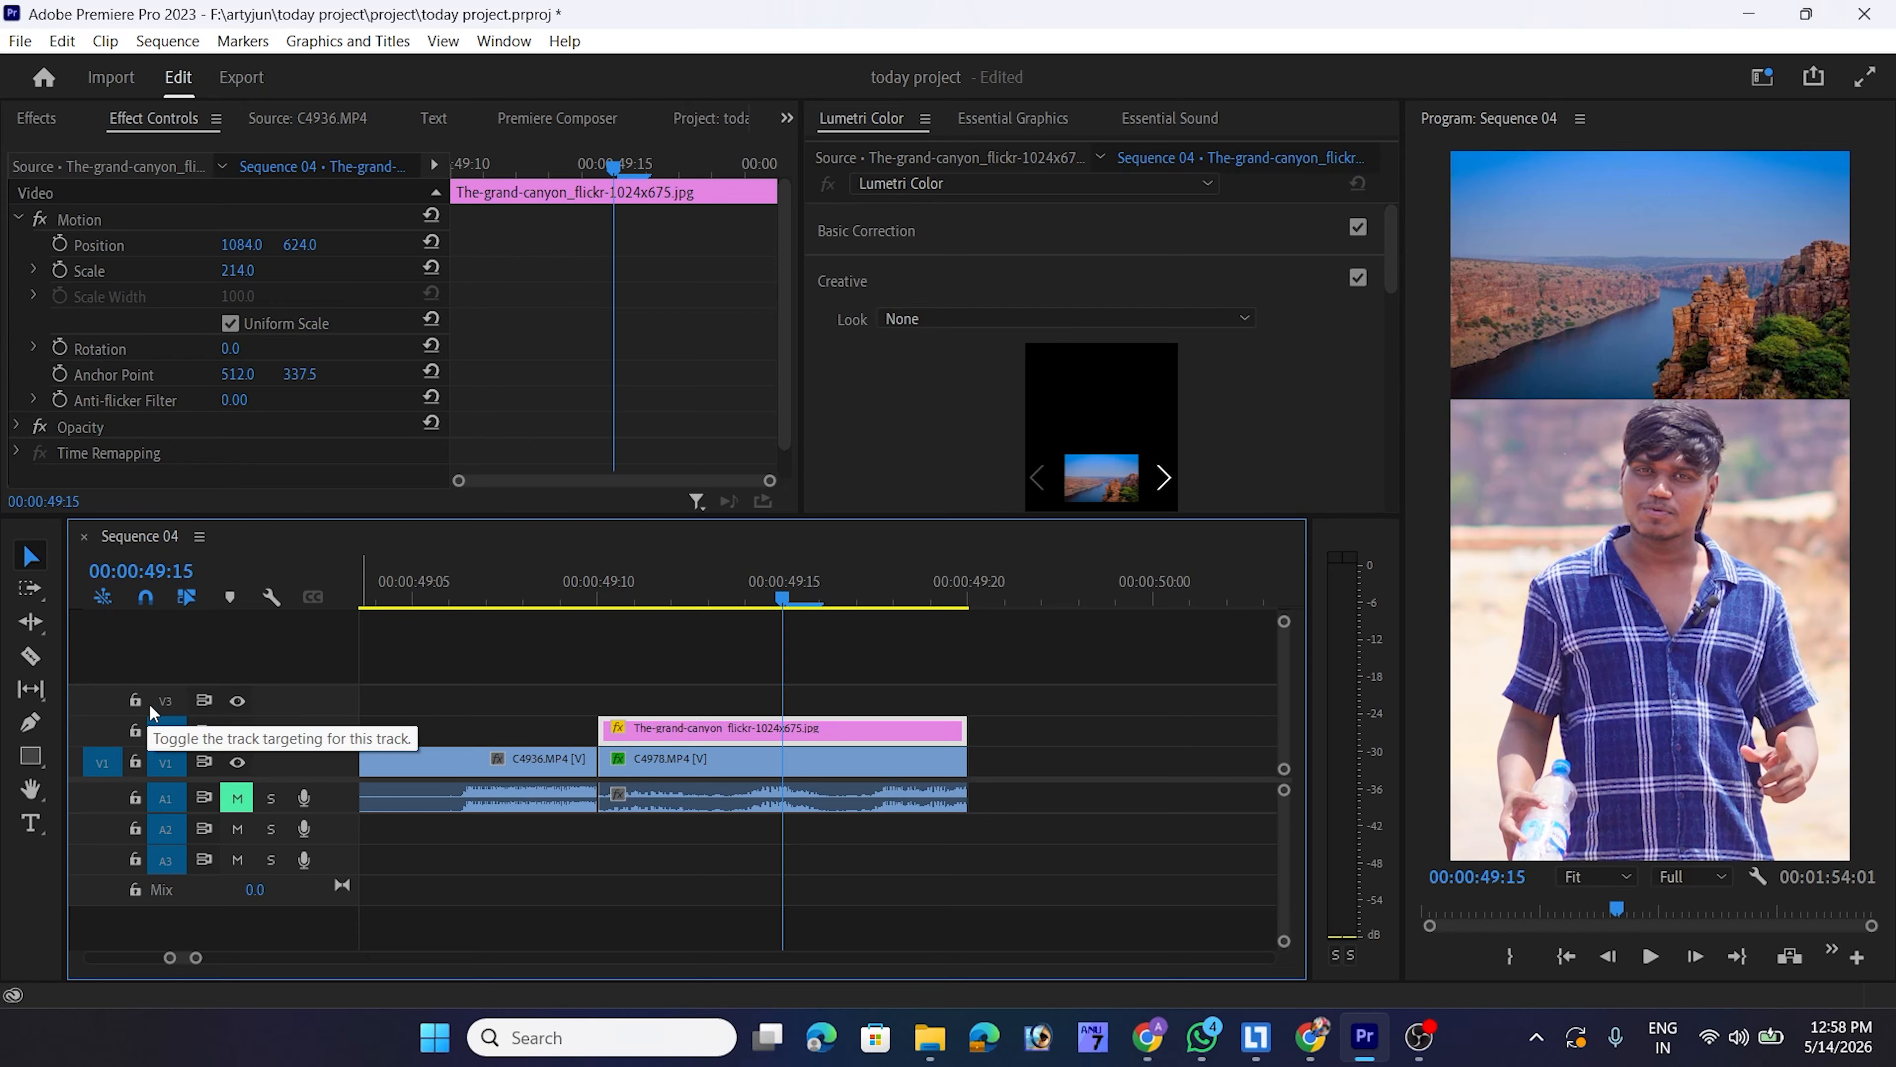
click(166, 700)
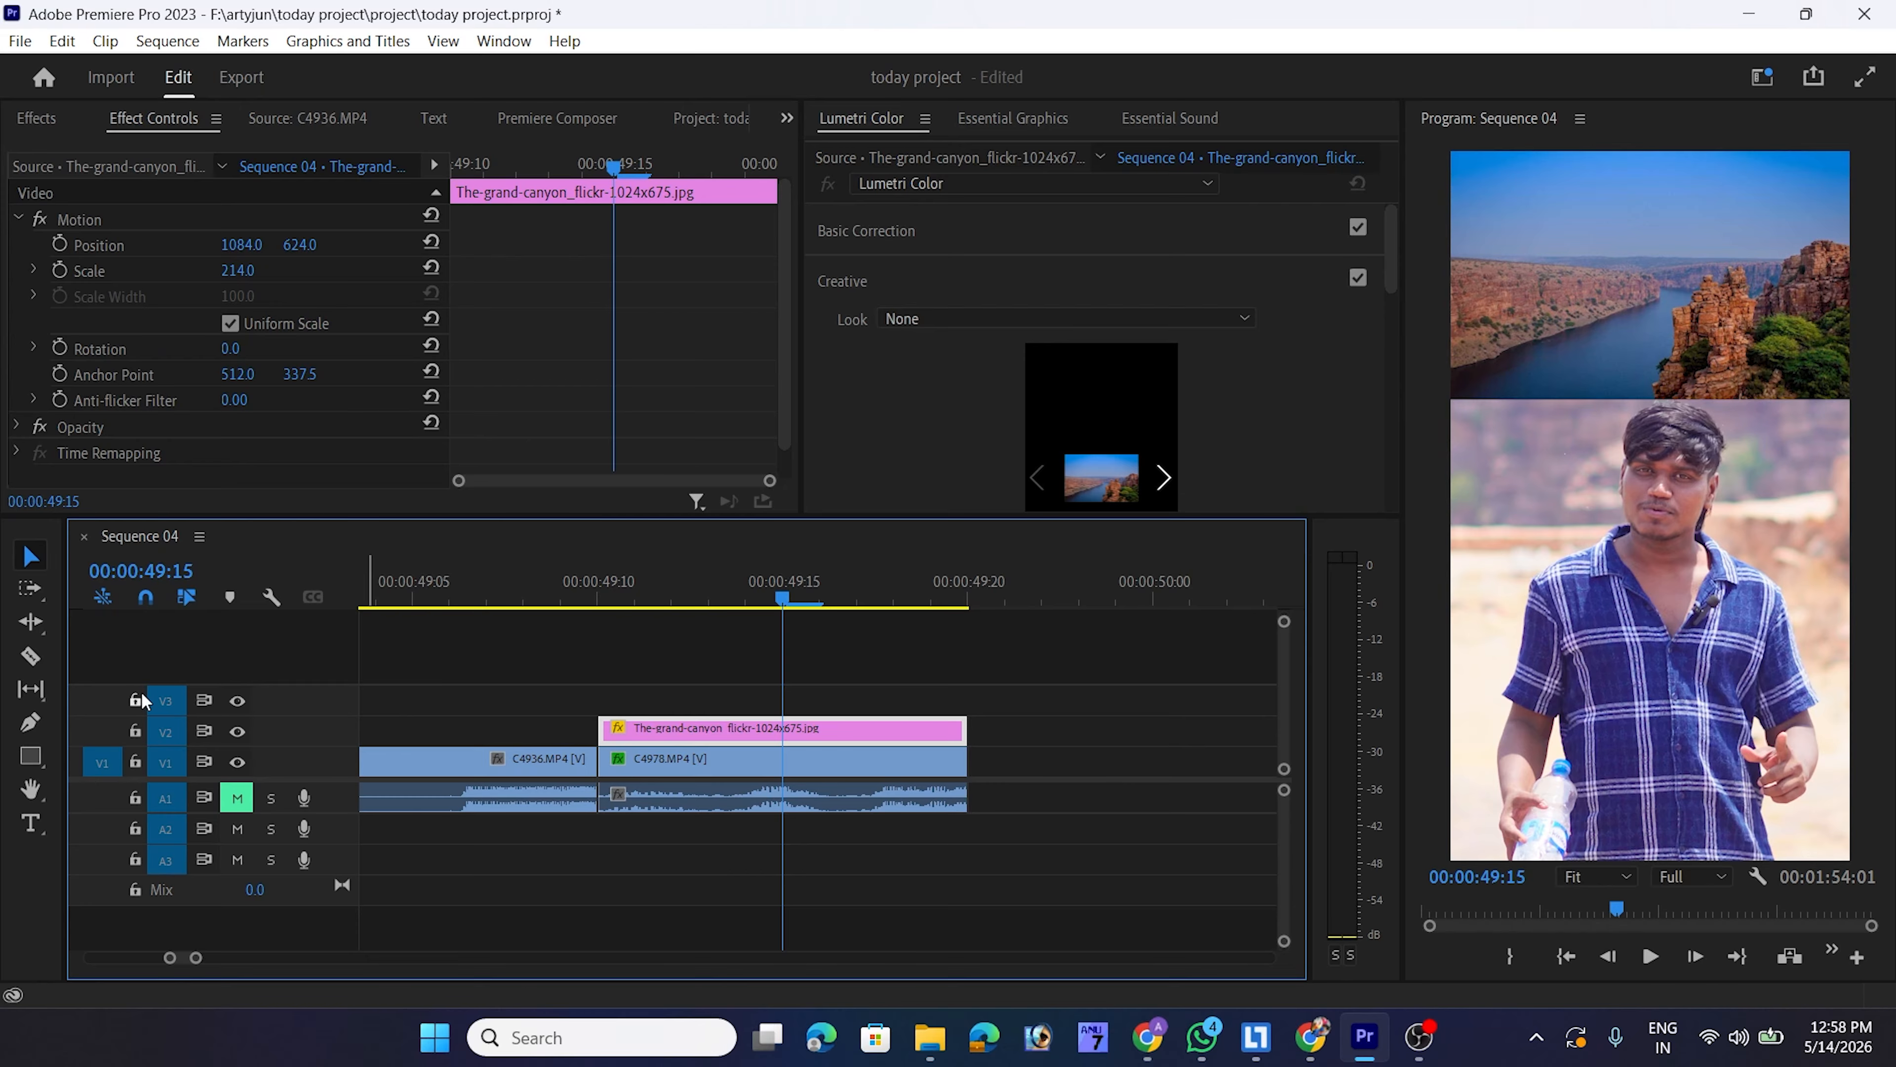
Switch to Chrome and place a second copy of the downloaded canyon image on track V4 of the Premiere Pro sequence
click(1150, 1039)
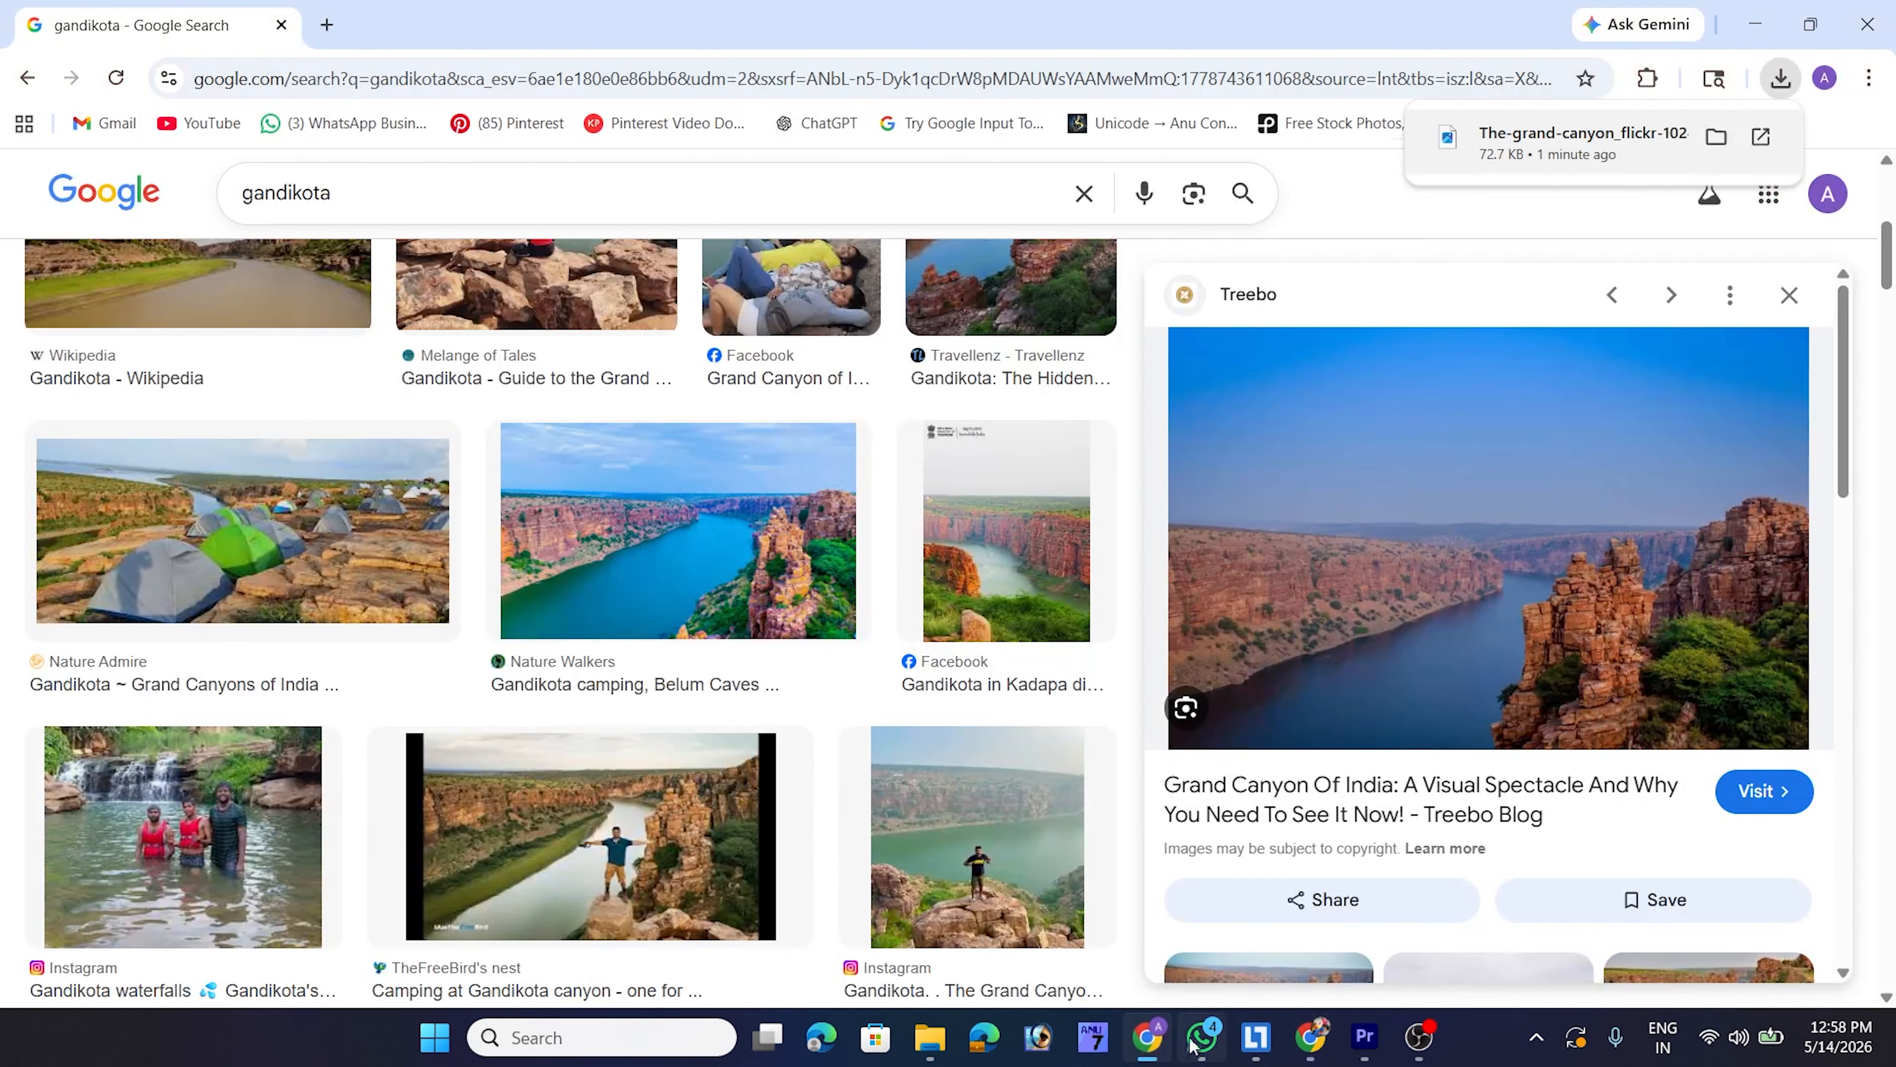
drag(1521, 150, 807, 702)
scroll(808, 692, down, 2)
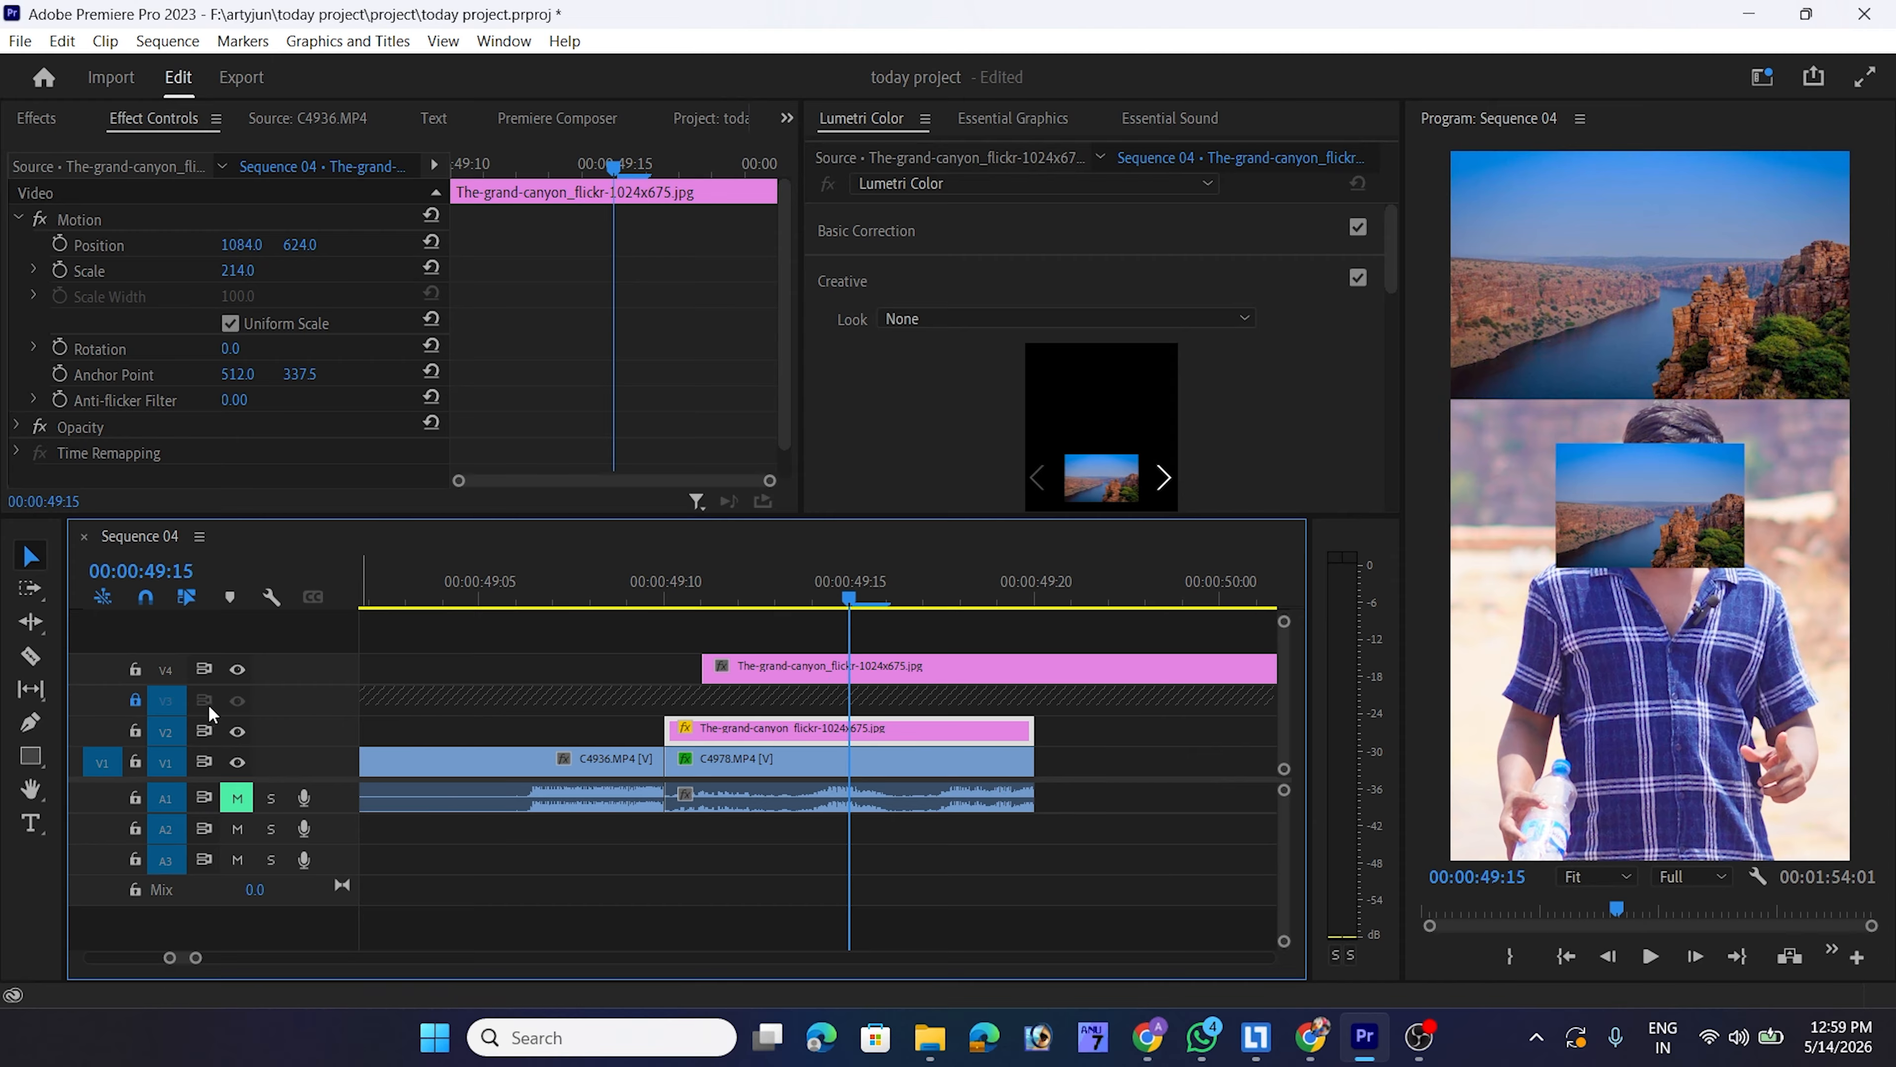
Unlock track V3 and delete the second canyon image from track V4
click(138, 697)
click(779, 662)
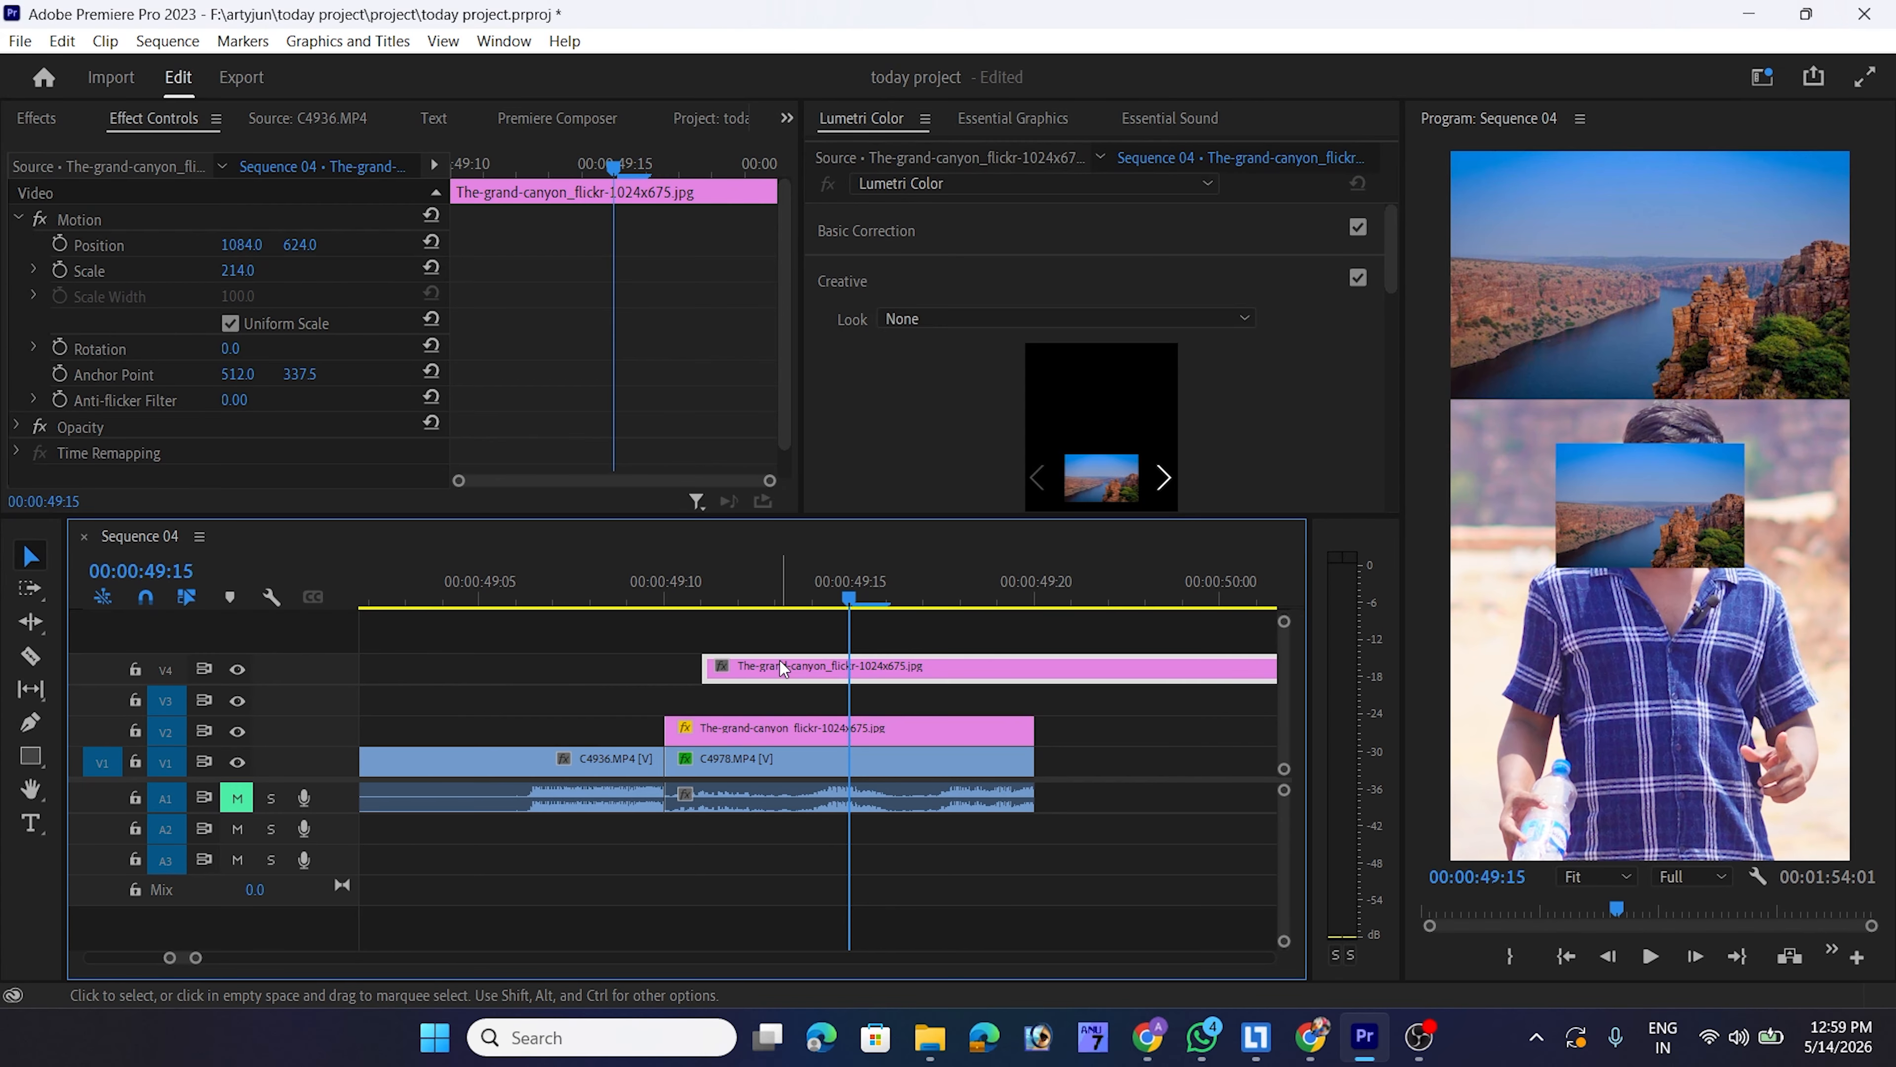
key(Delete)
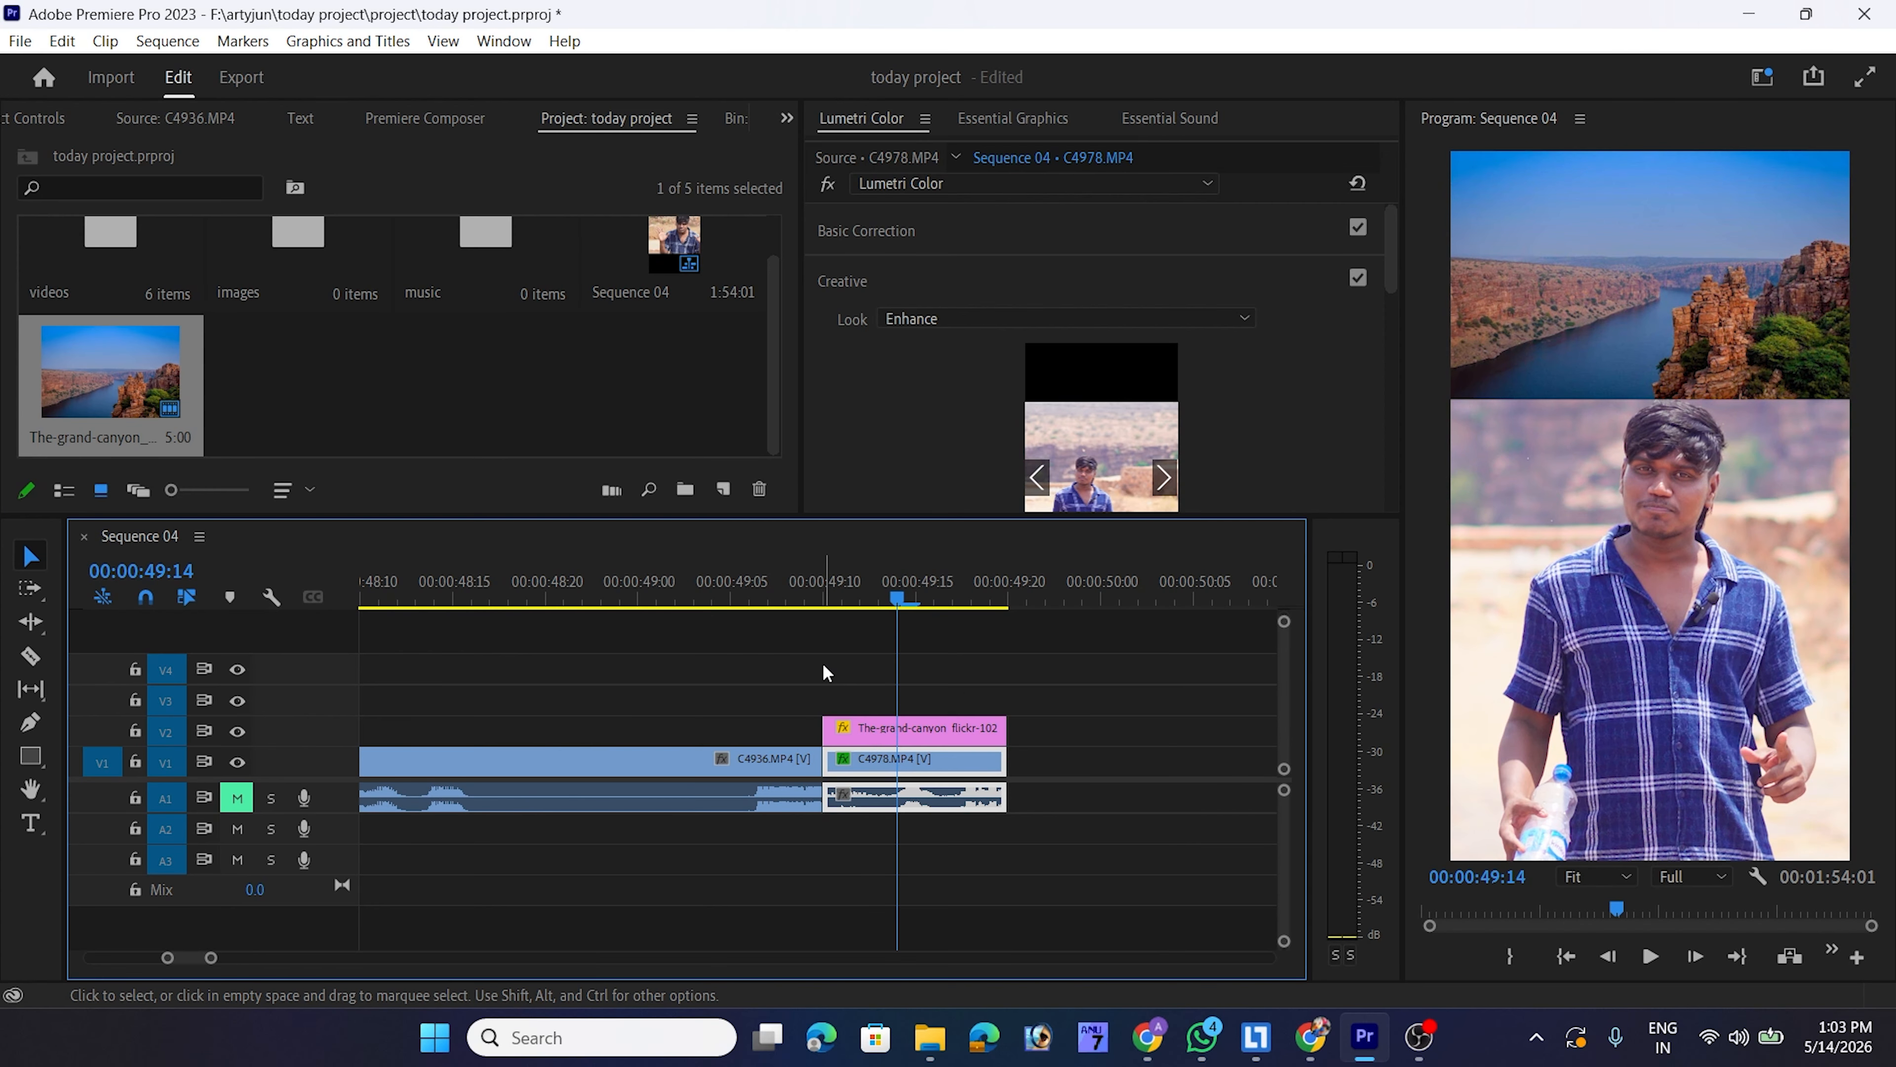
Hide track V2's output and show it again, twice, to compare the frame with and without the canyon image
click(237, 732)
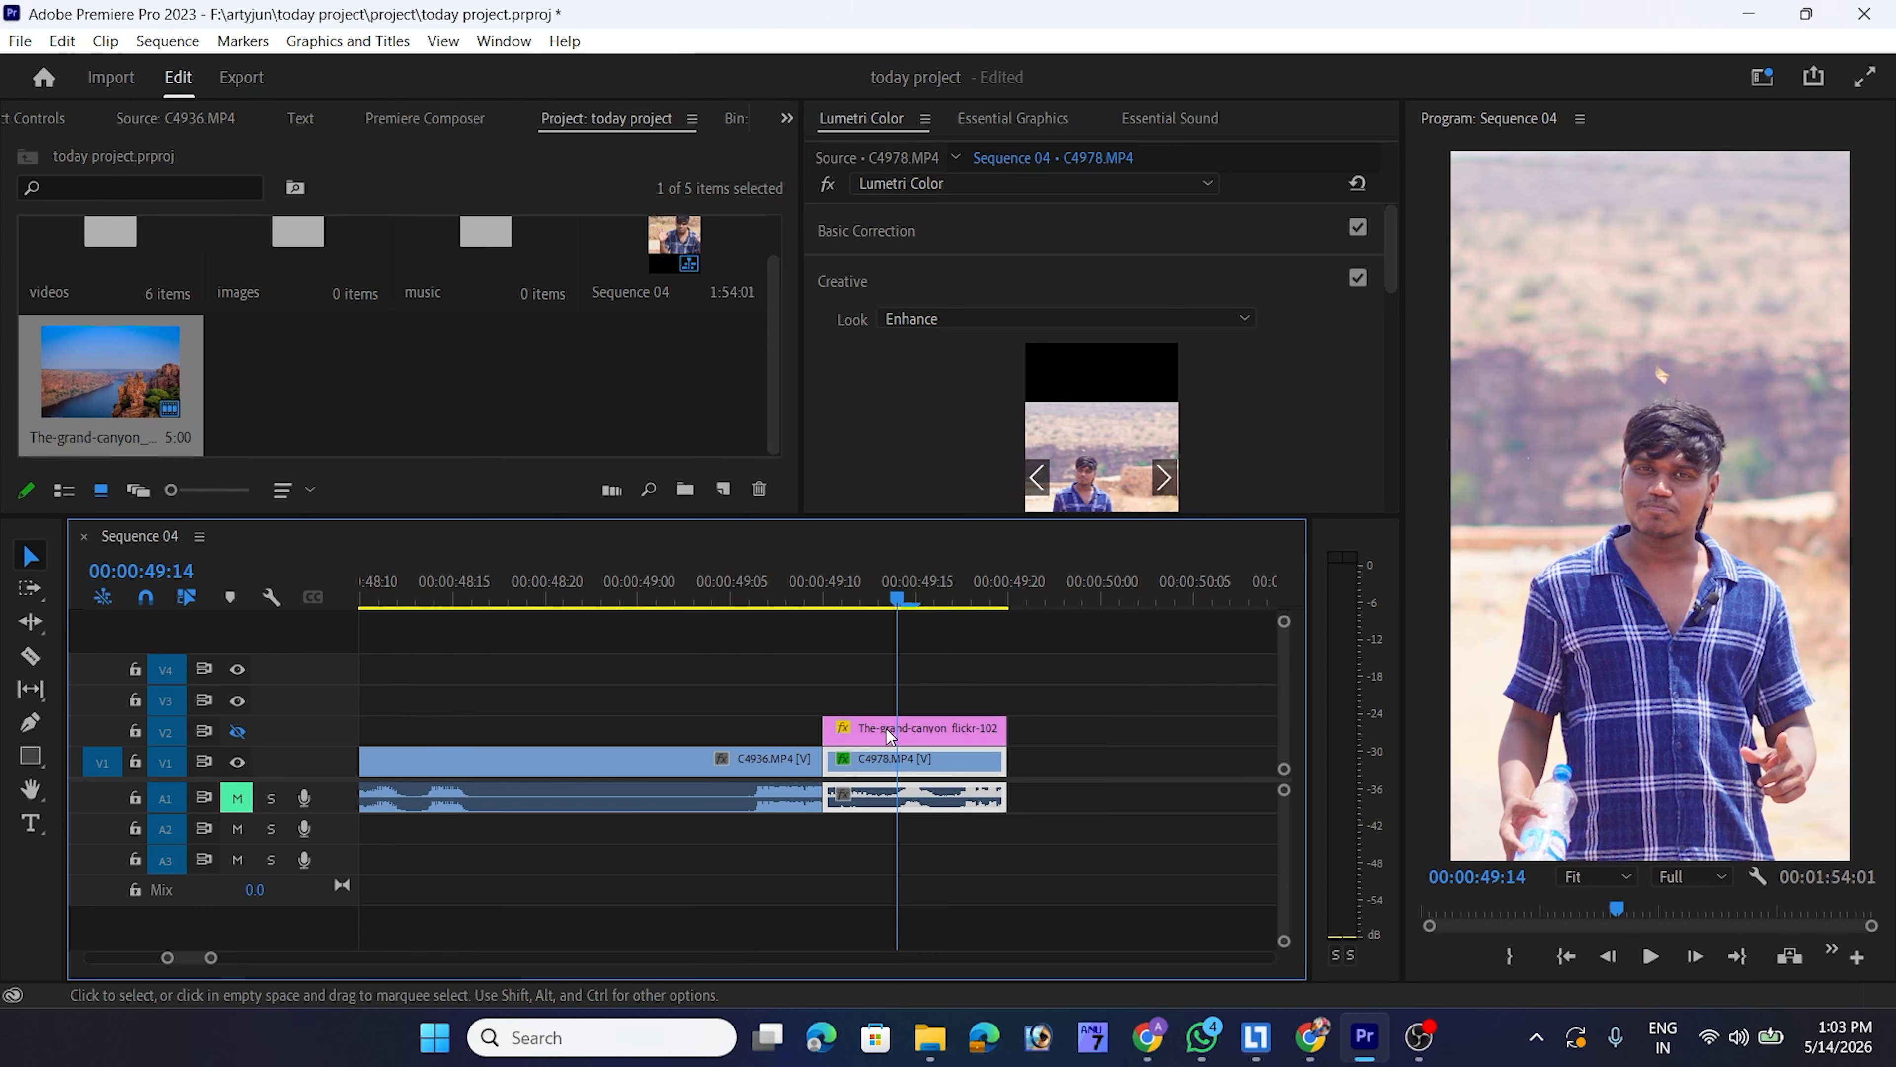
click(238, 732)
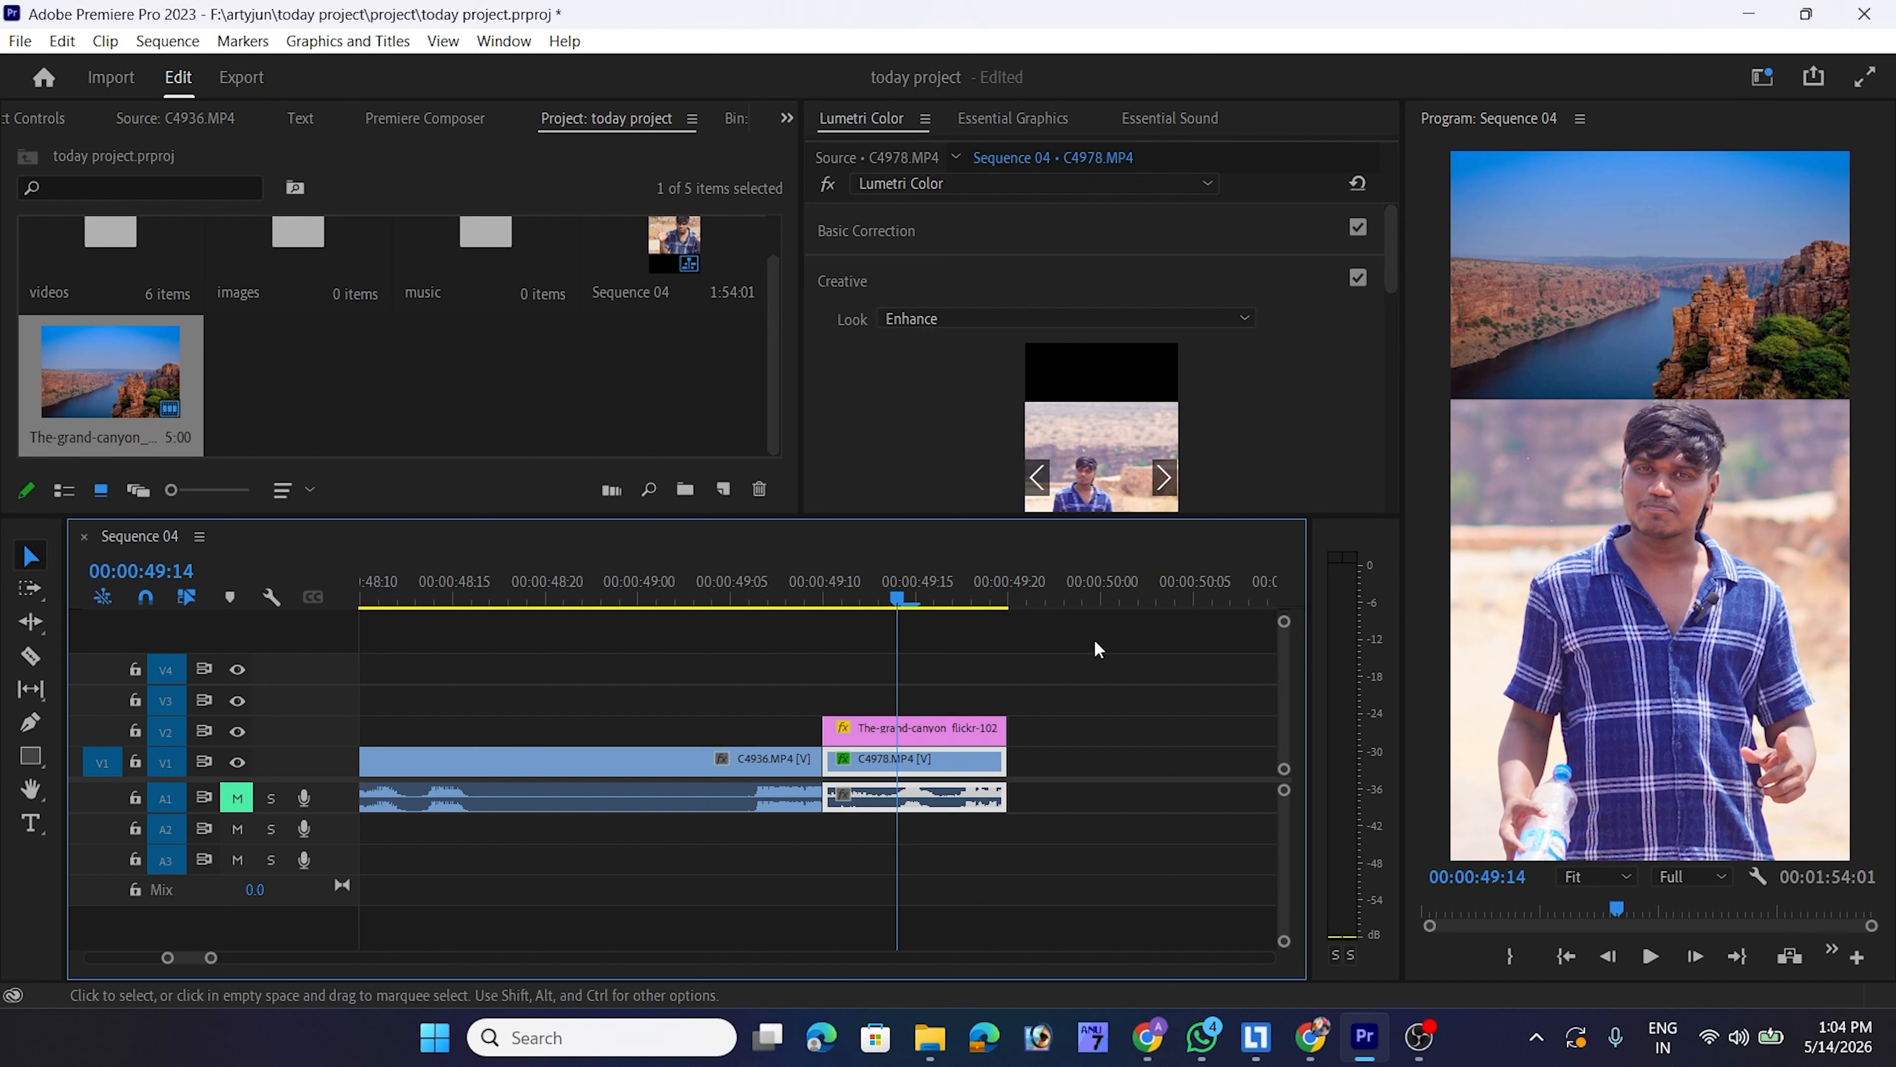
click(238, 732)
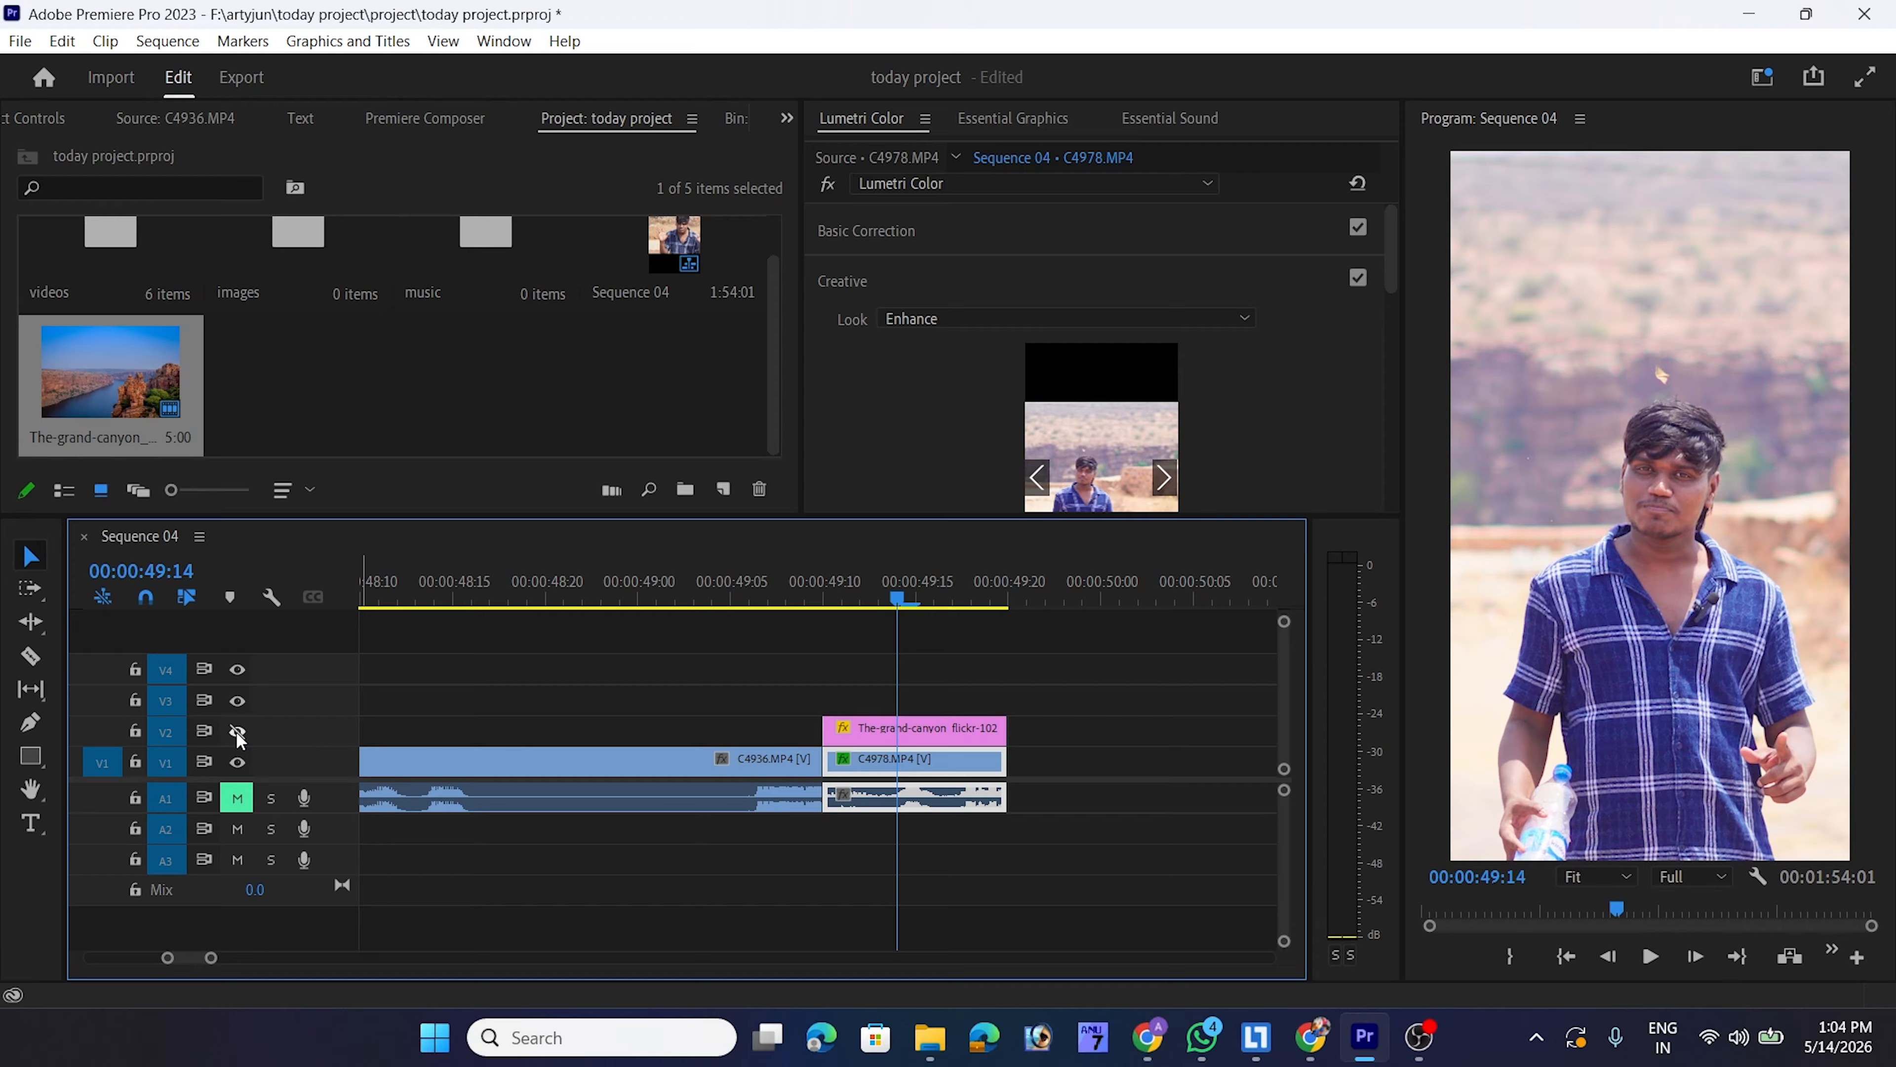
click(237, 732)
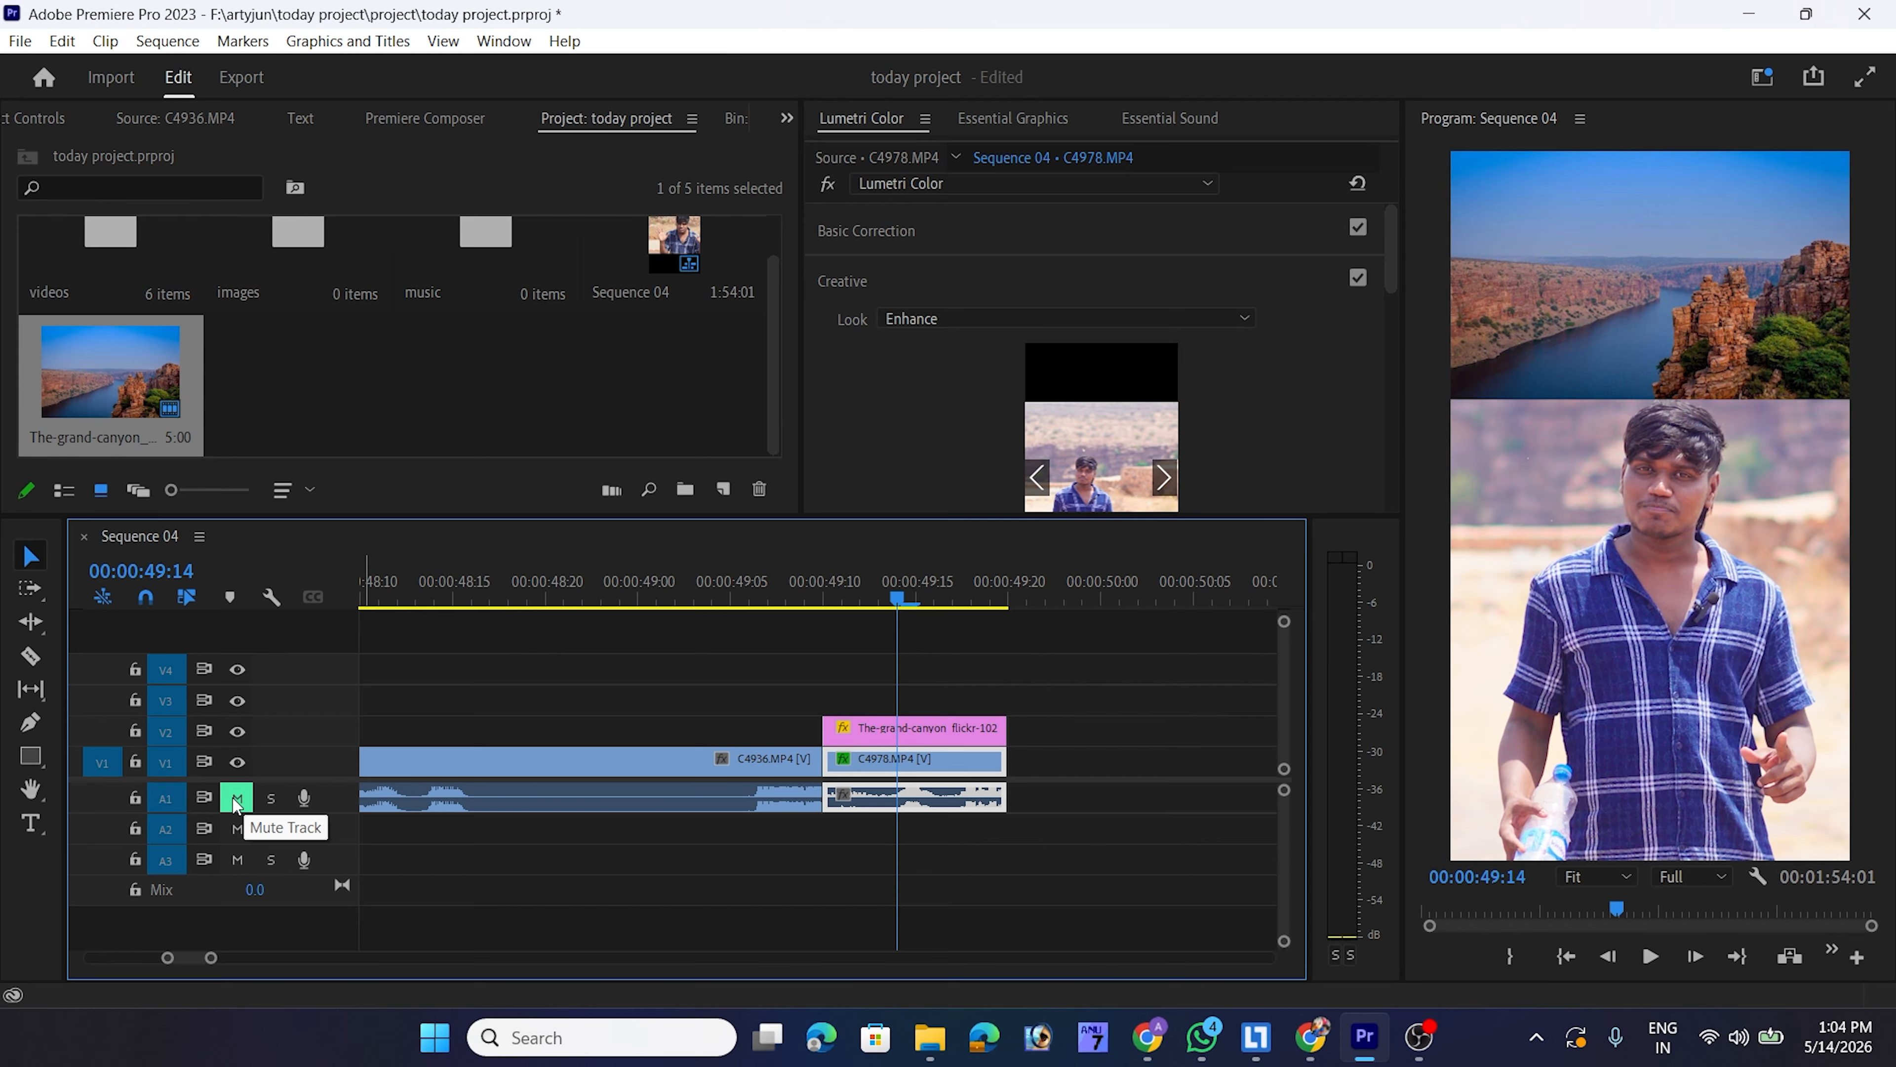
Play short stretches of the C4978.MP4 clip from around 00:00:49:14 with track A1 unmuted to check its audio
click(711, 576)
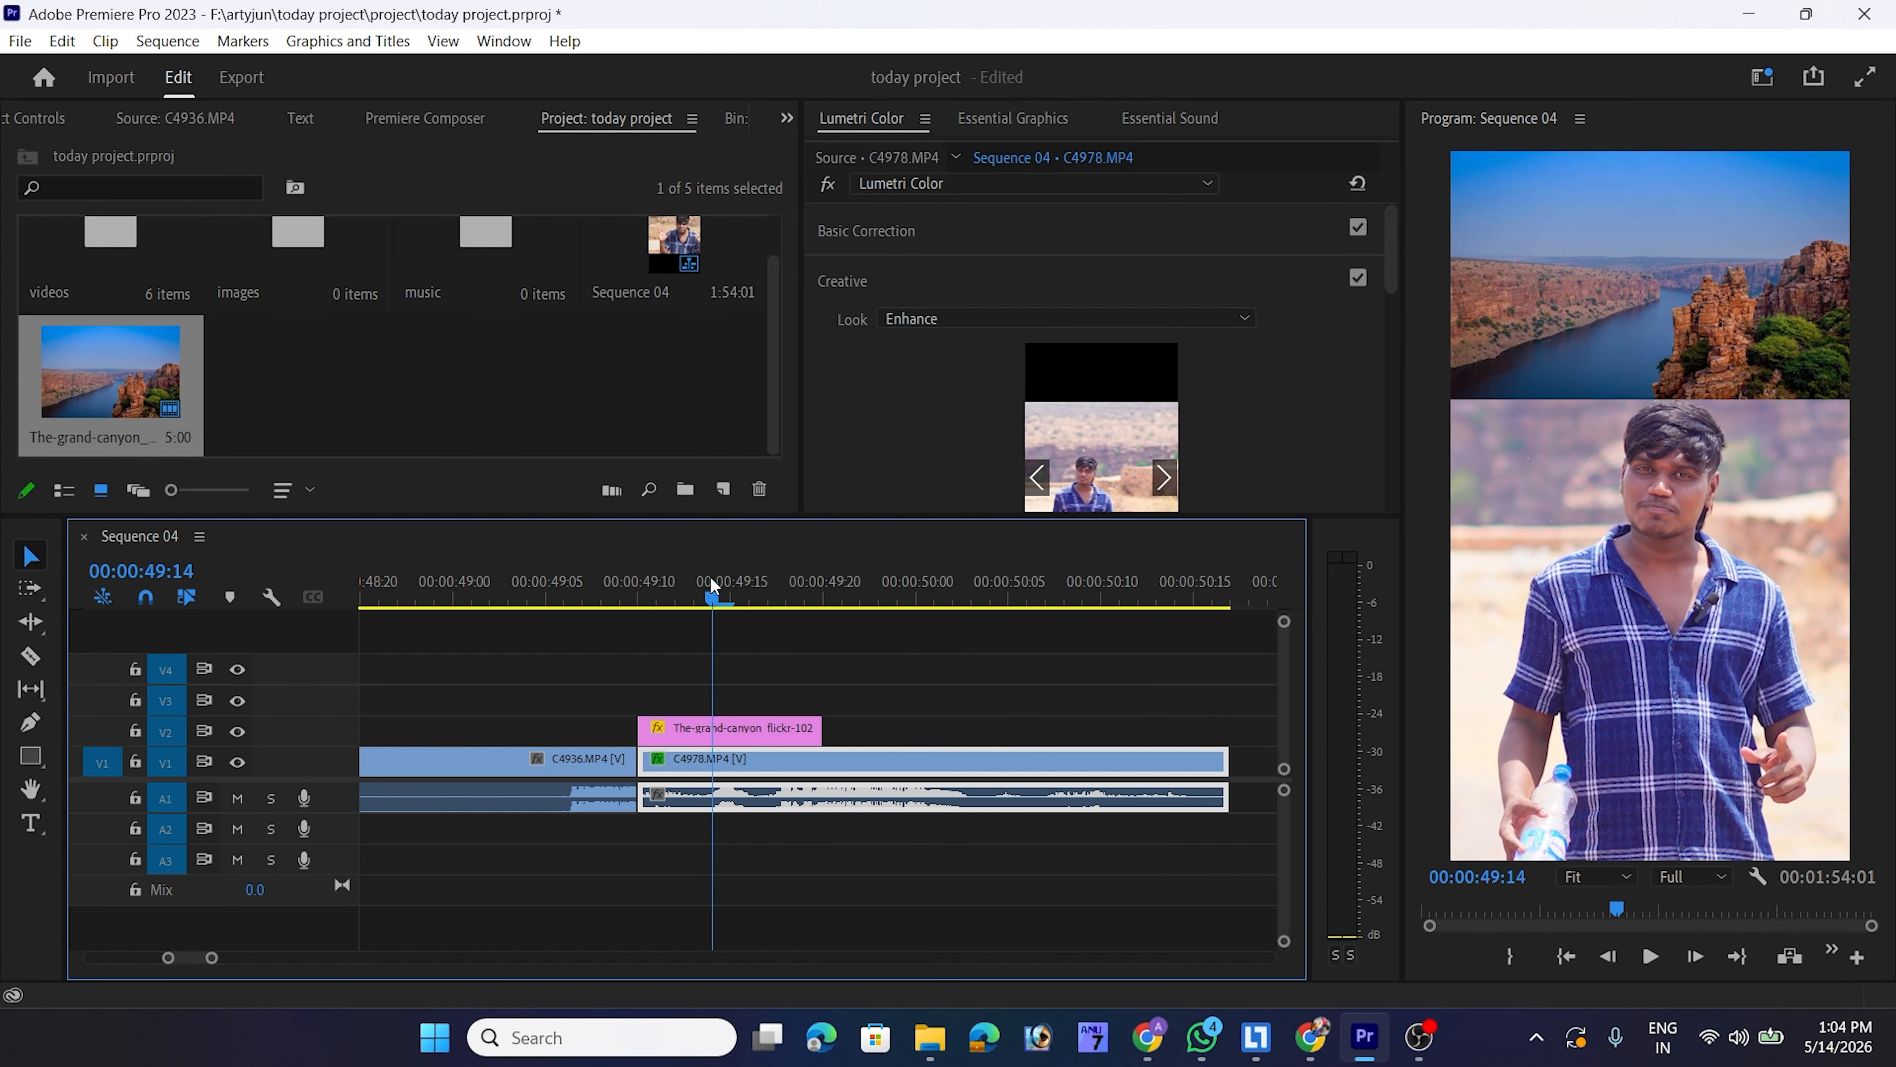
key(space)
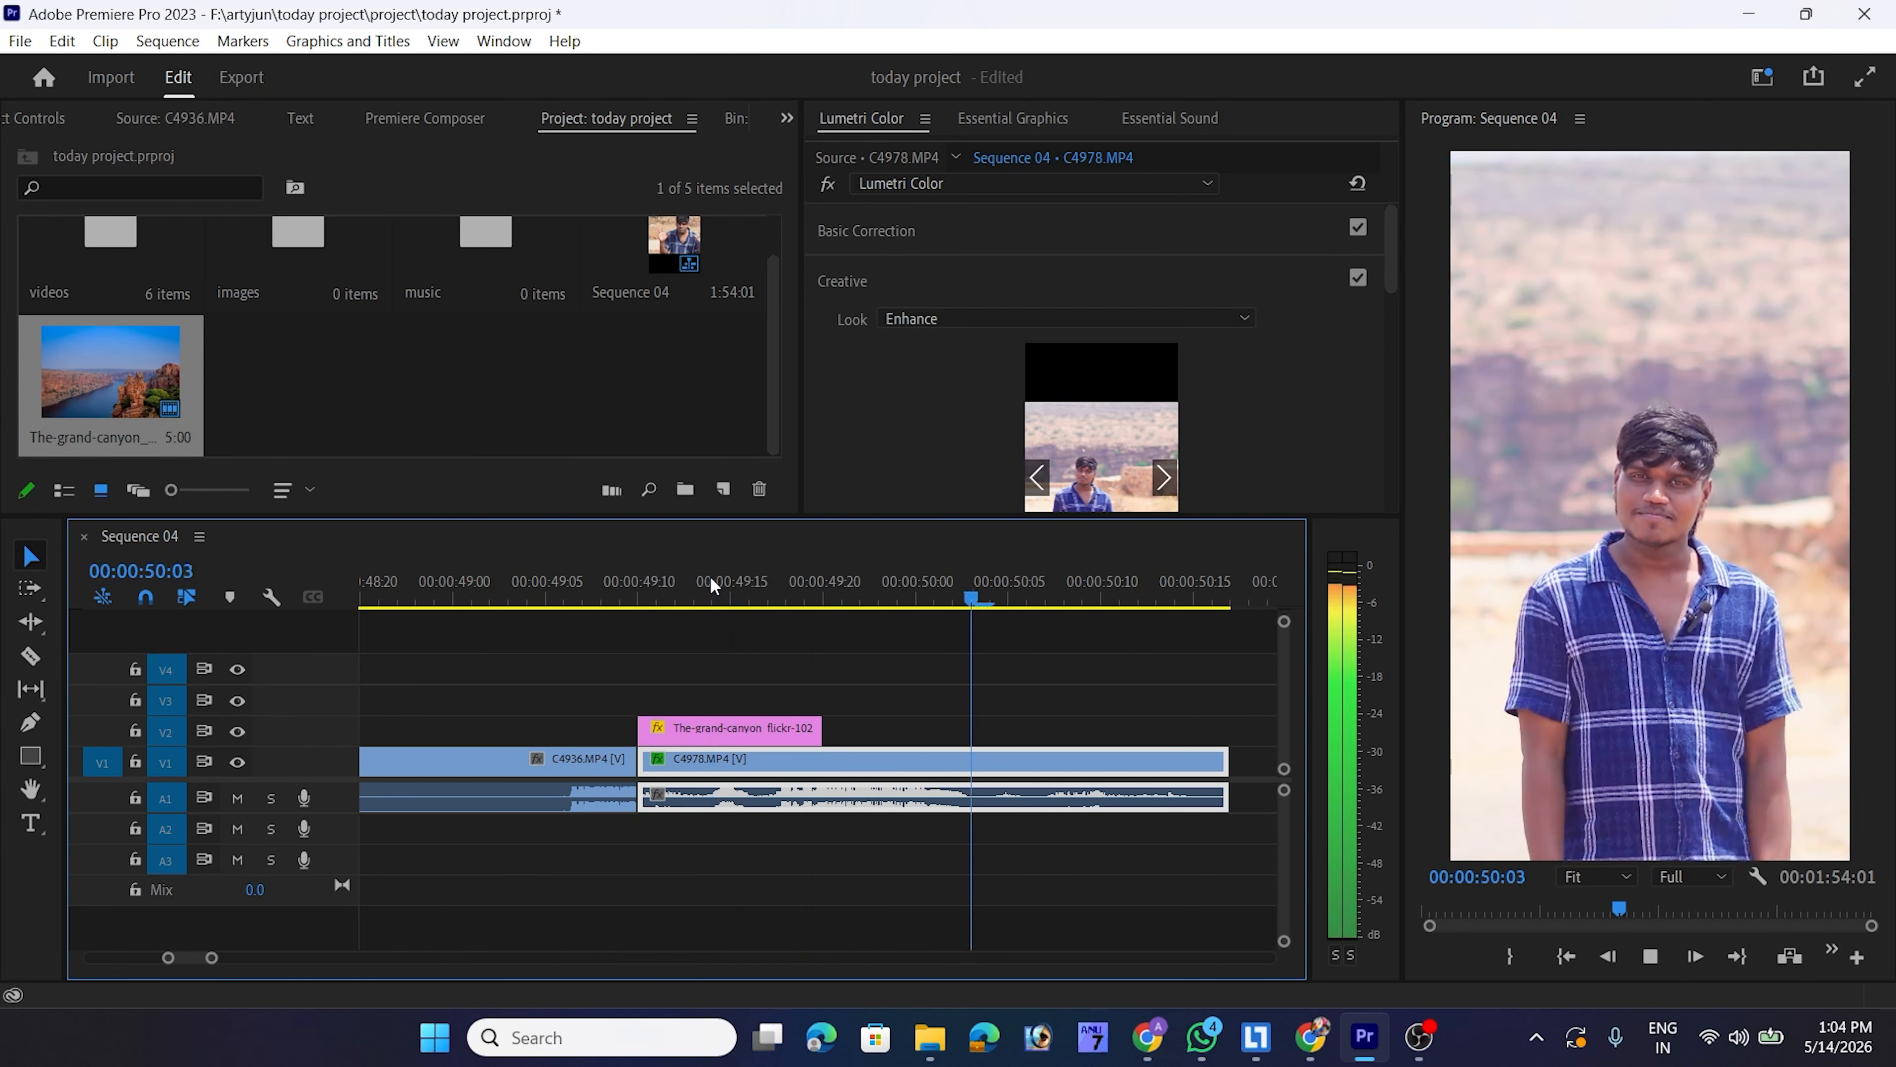
key(space)
click(763, 568)
key(space)
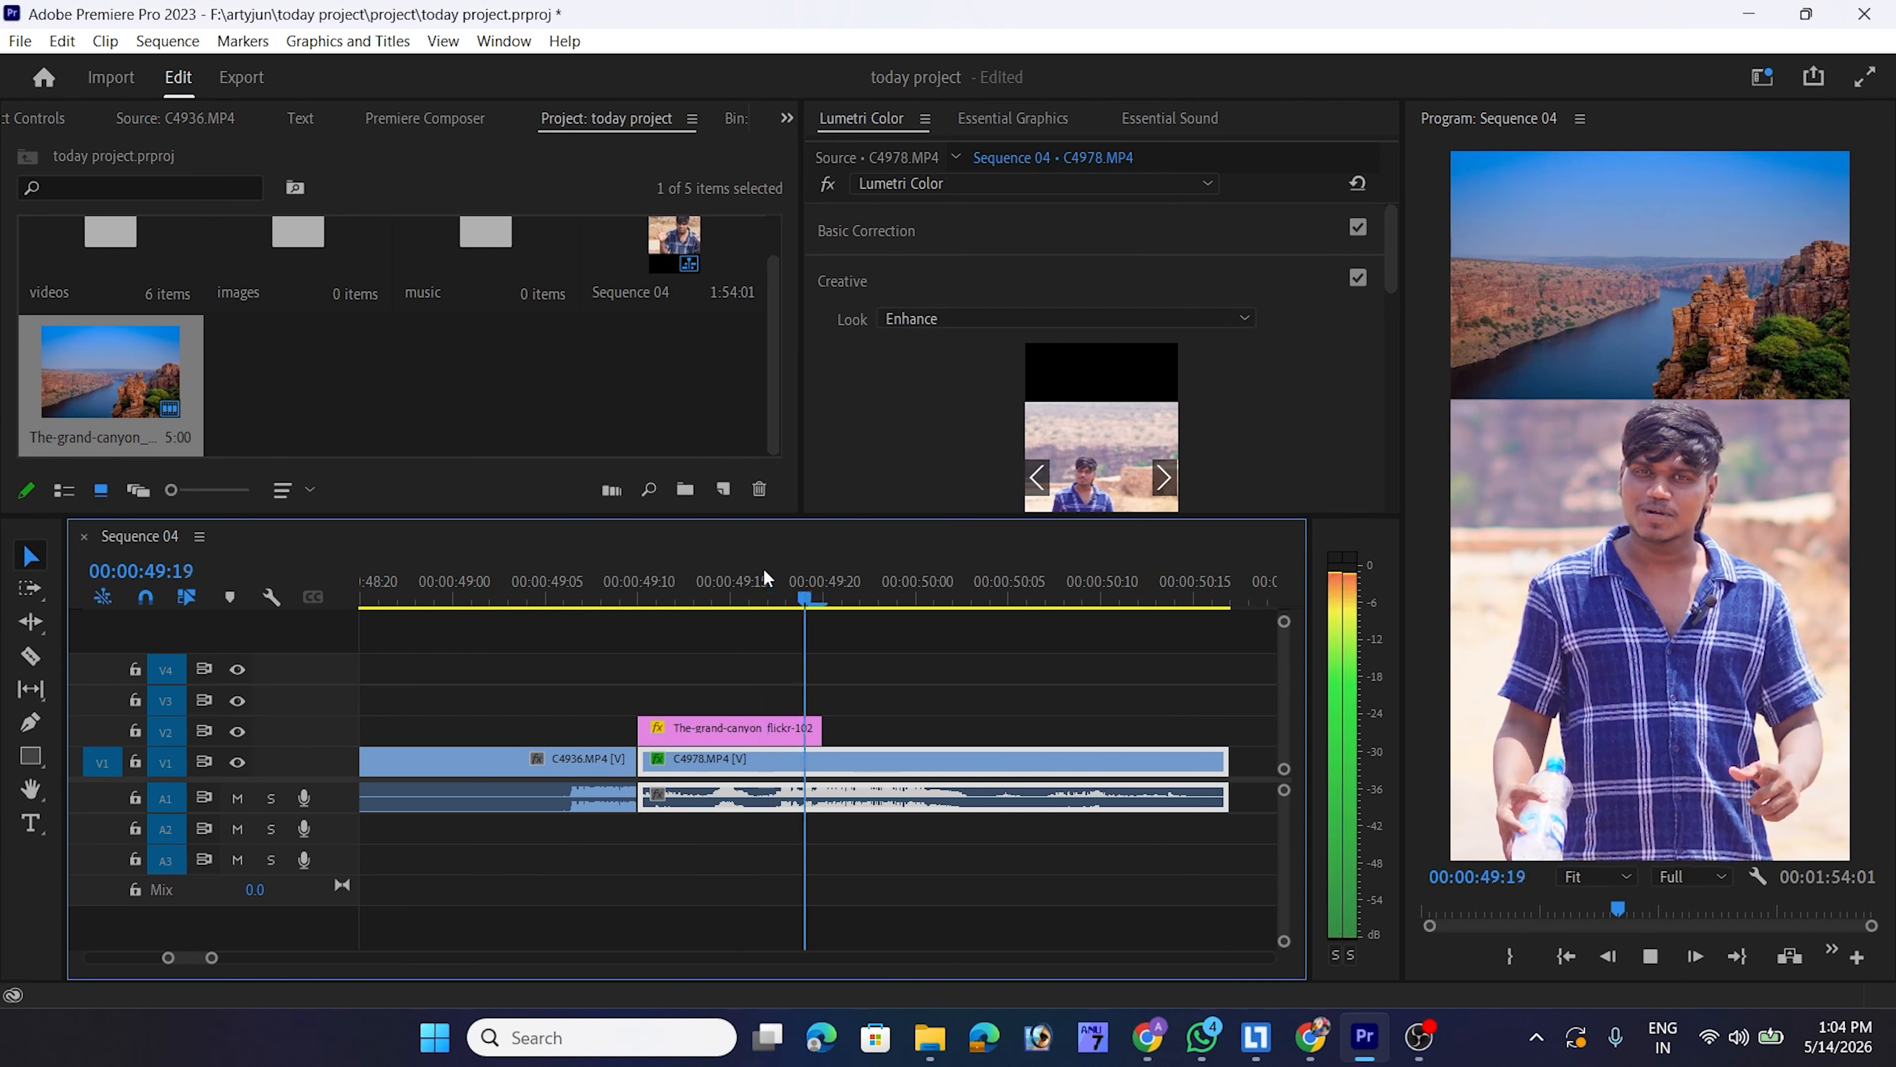
key(space)
click(694, 572)
key(space)
key(space)
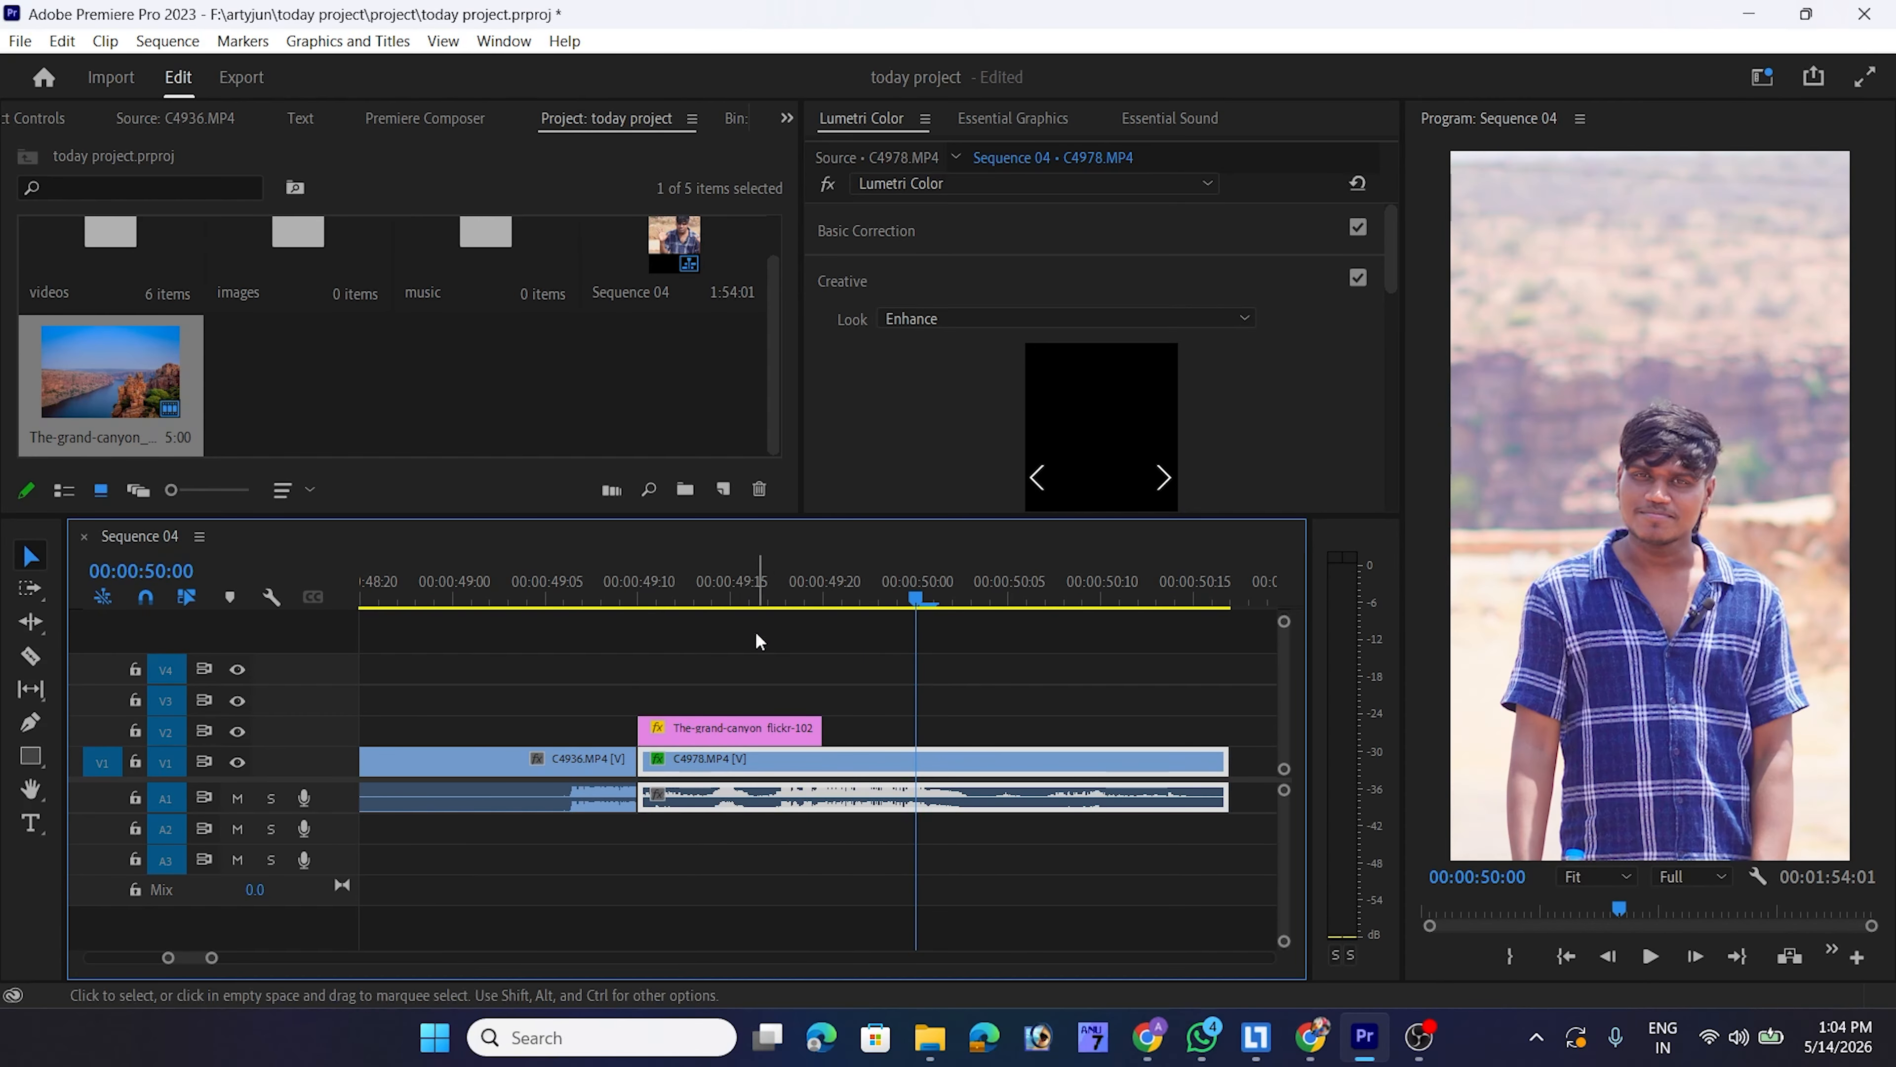
Mute track A1, play the C4978.MP4 section to compare the sound, and leave the track muted after toggling it
click(237, 799)
click(746, 592)
key(space)
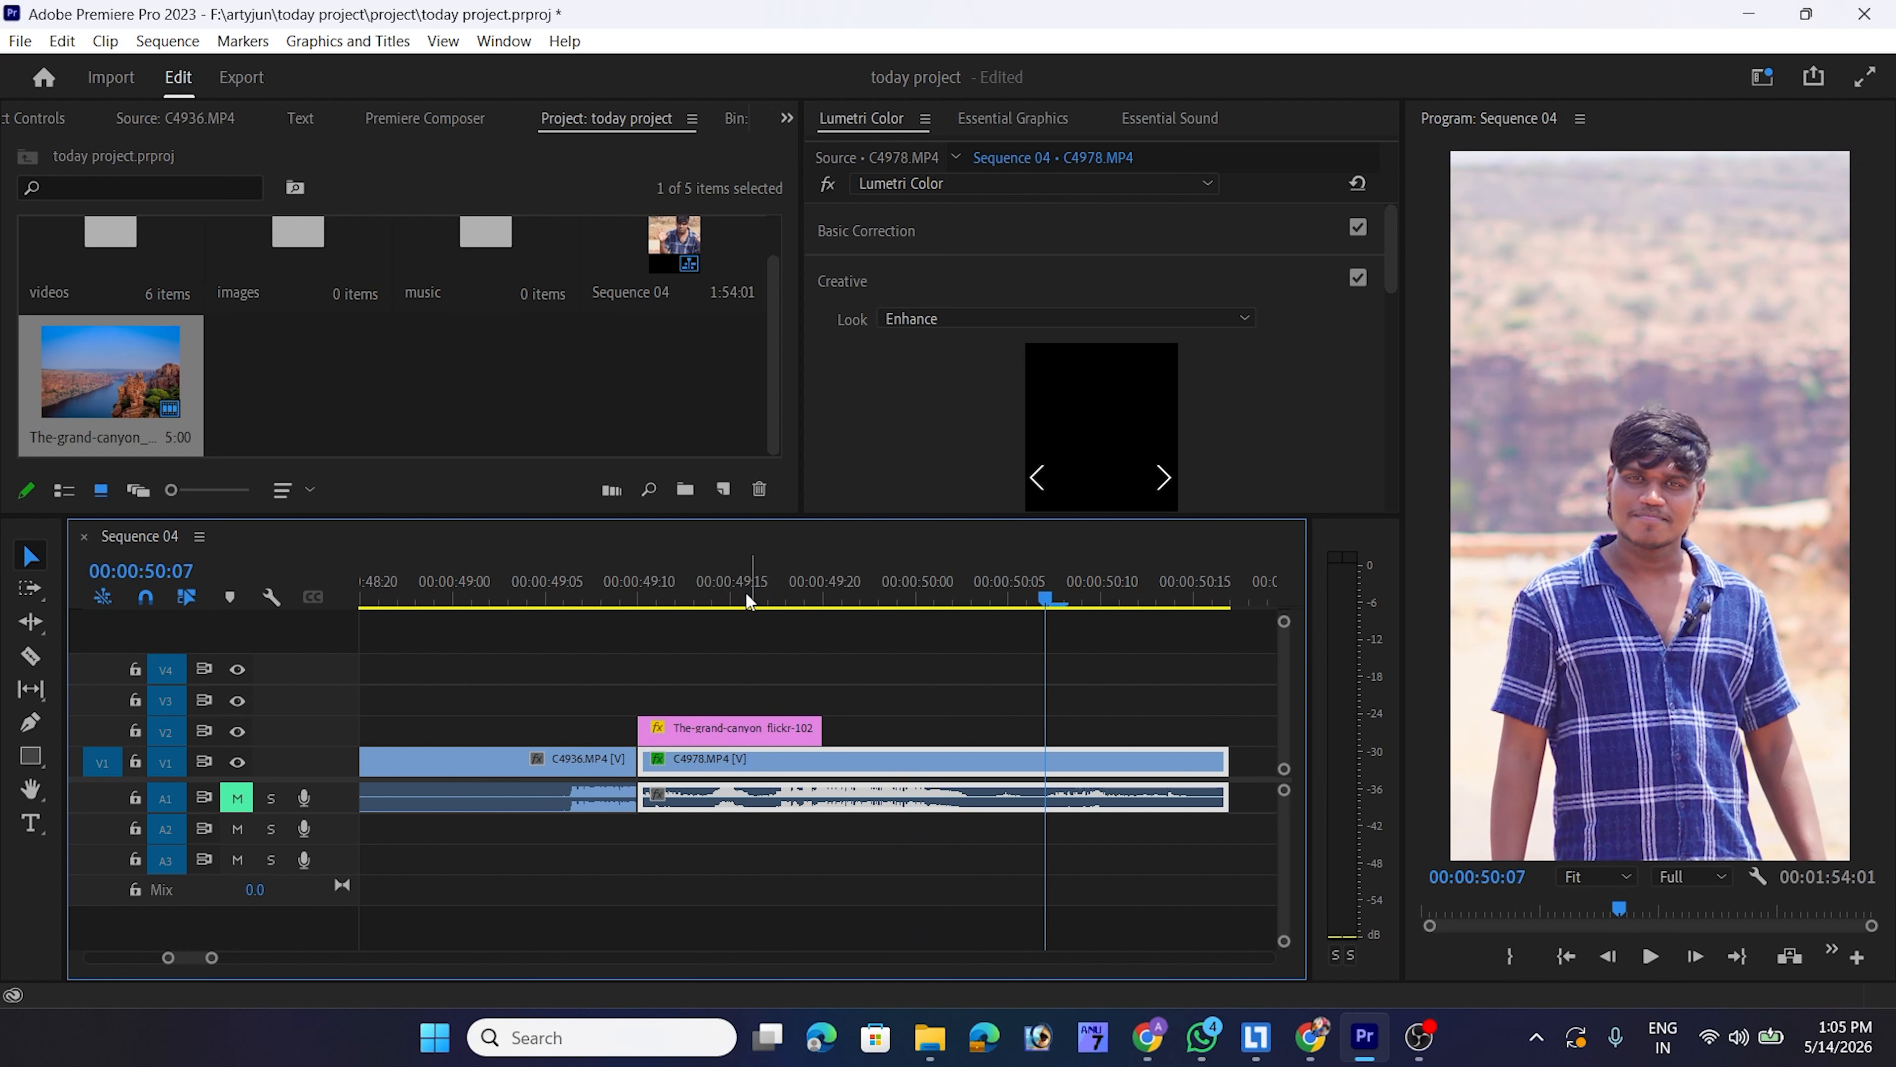
click(770, 590)
key(space)
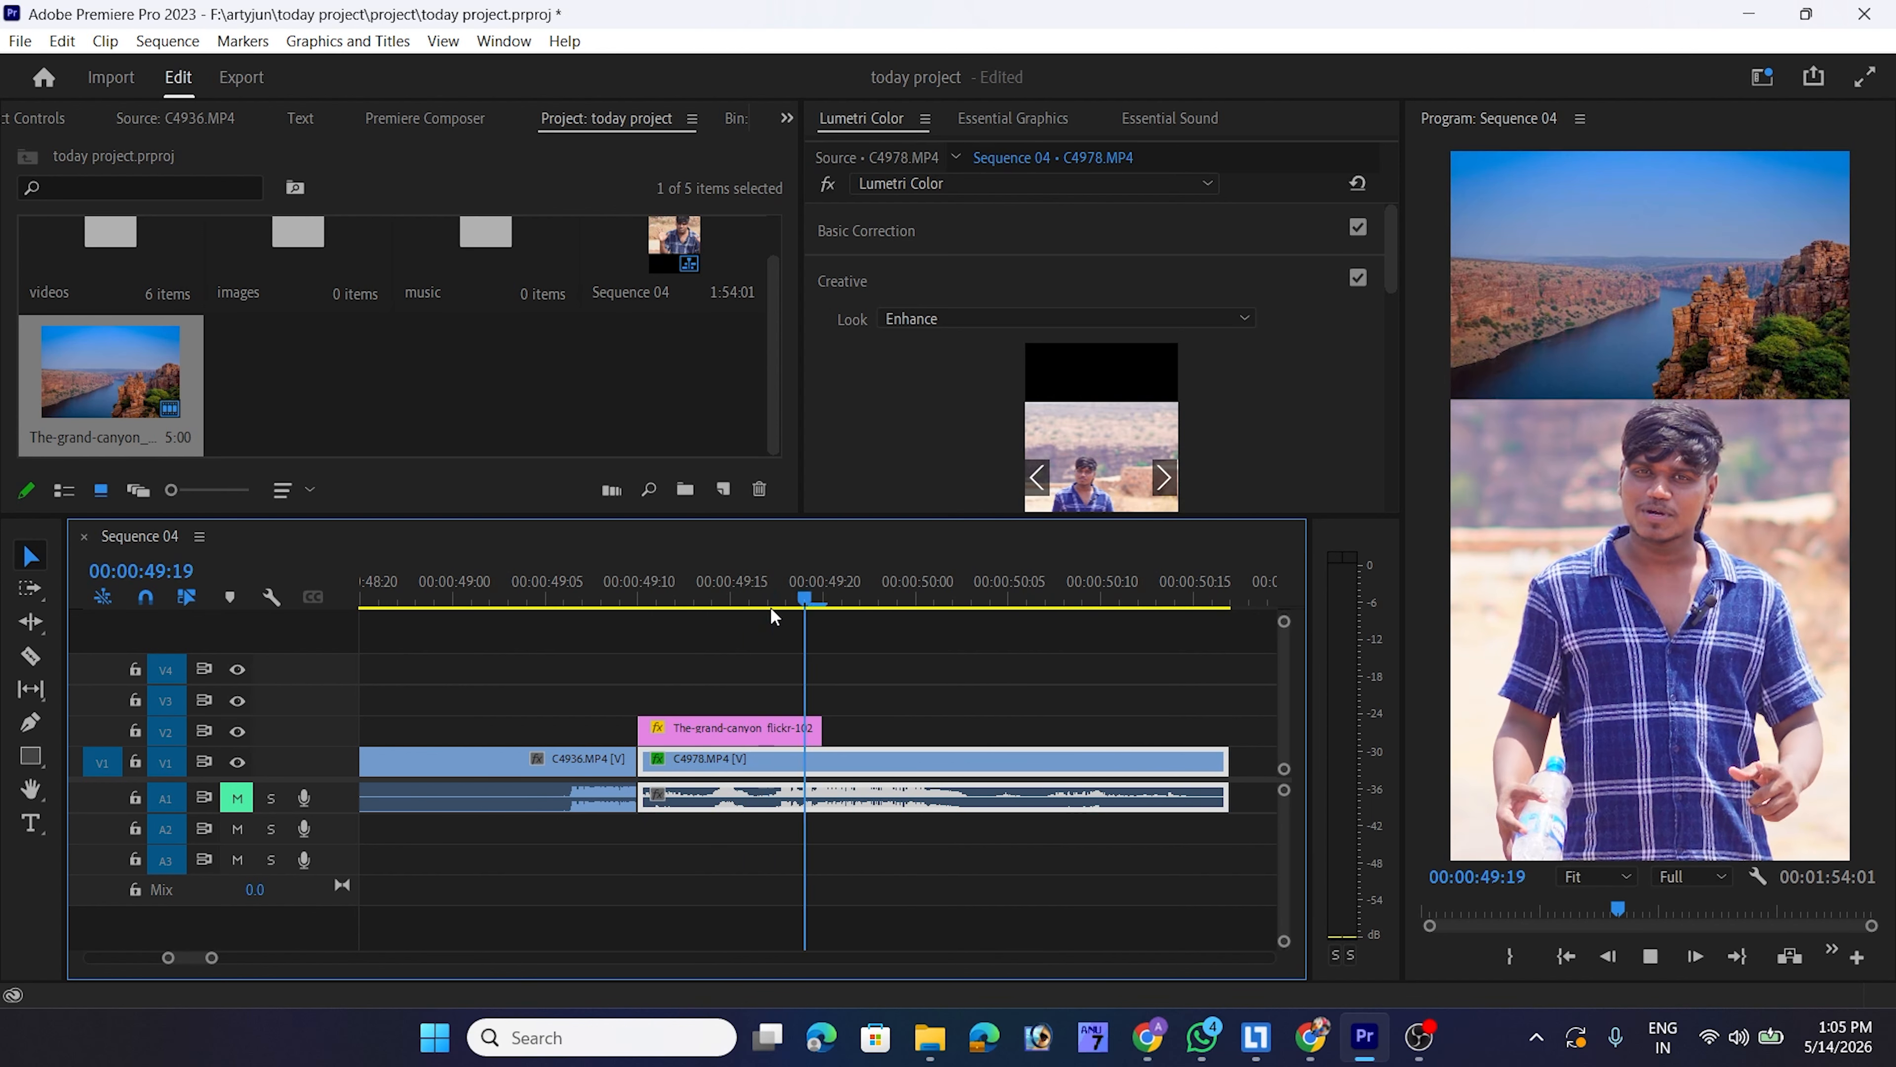
key(space)
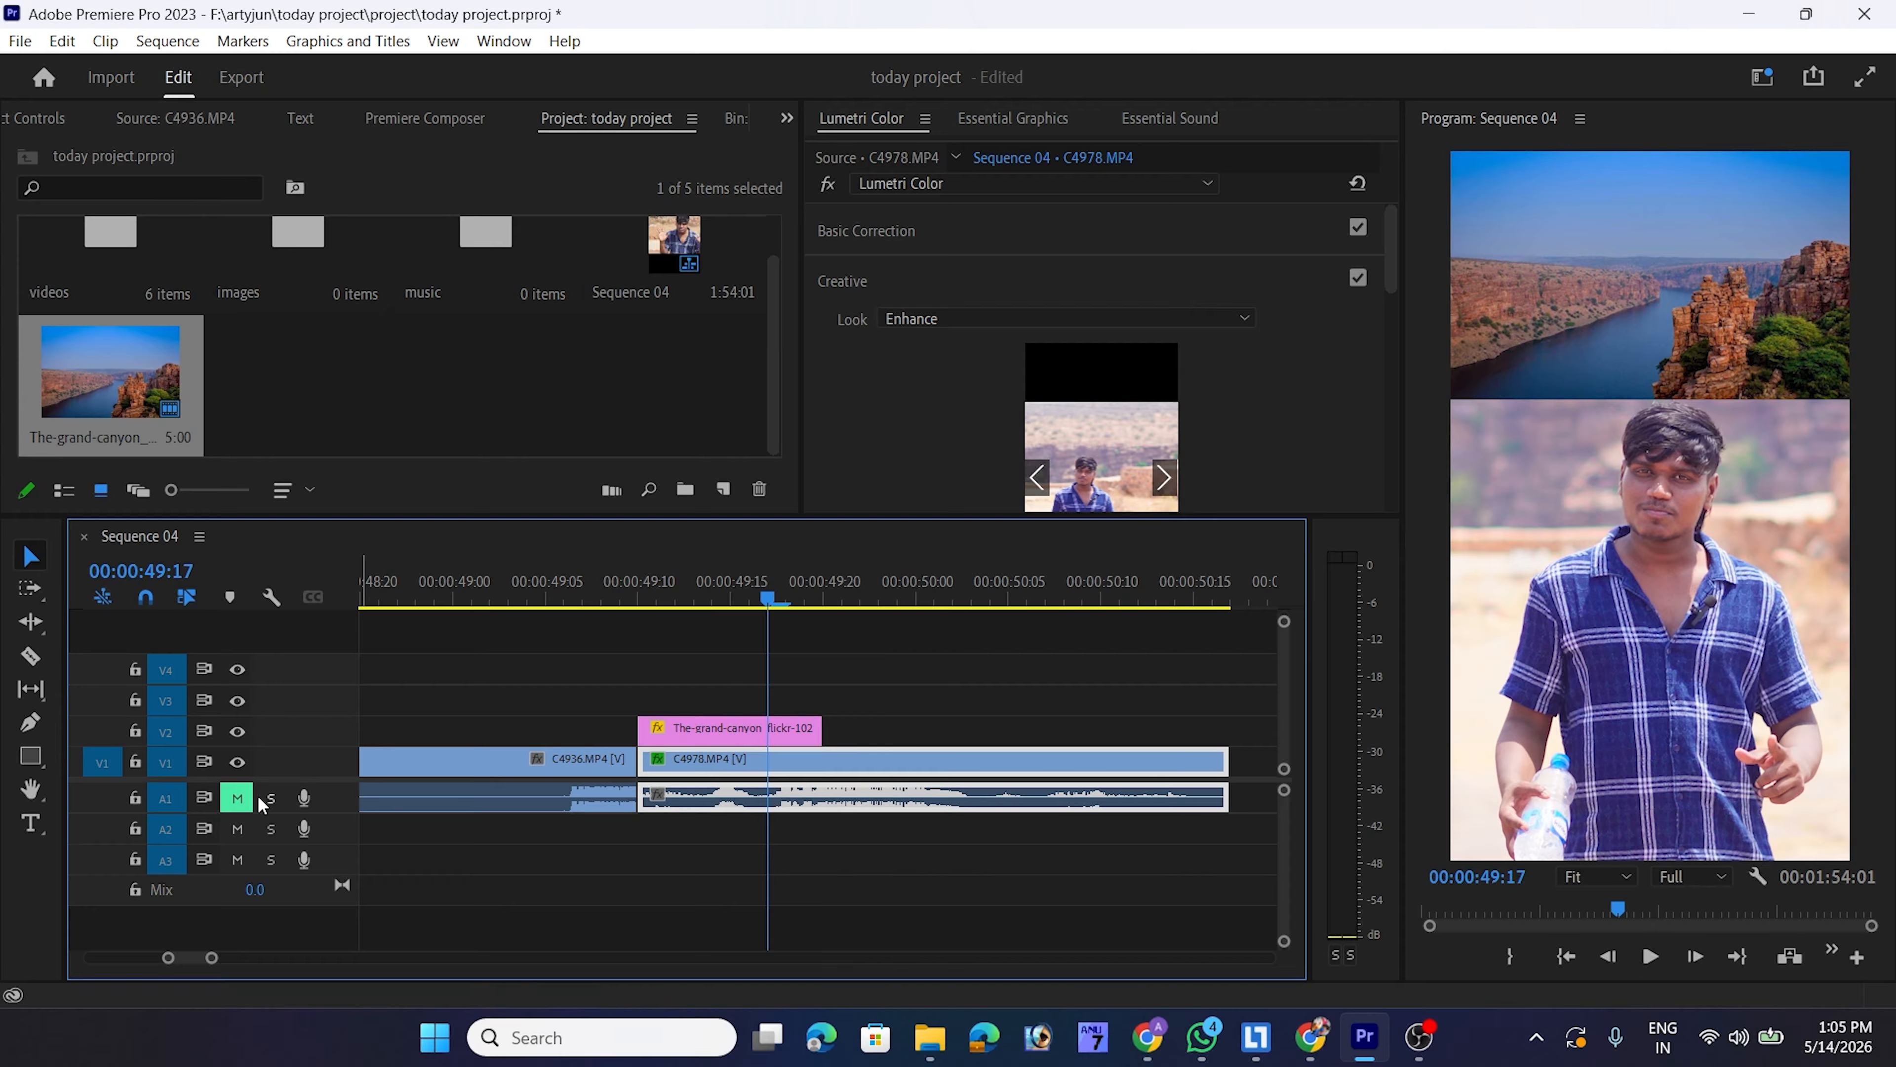
click(237, 798)
click(237, 798)
Open C4962.MP4 from the videos bin in the Source monitor and place only its audio on track A2 beneath C4978.MP4
scroll(325, 373, up, 1)
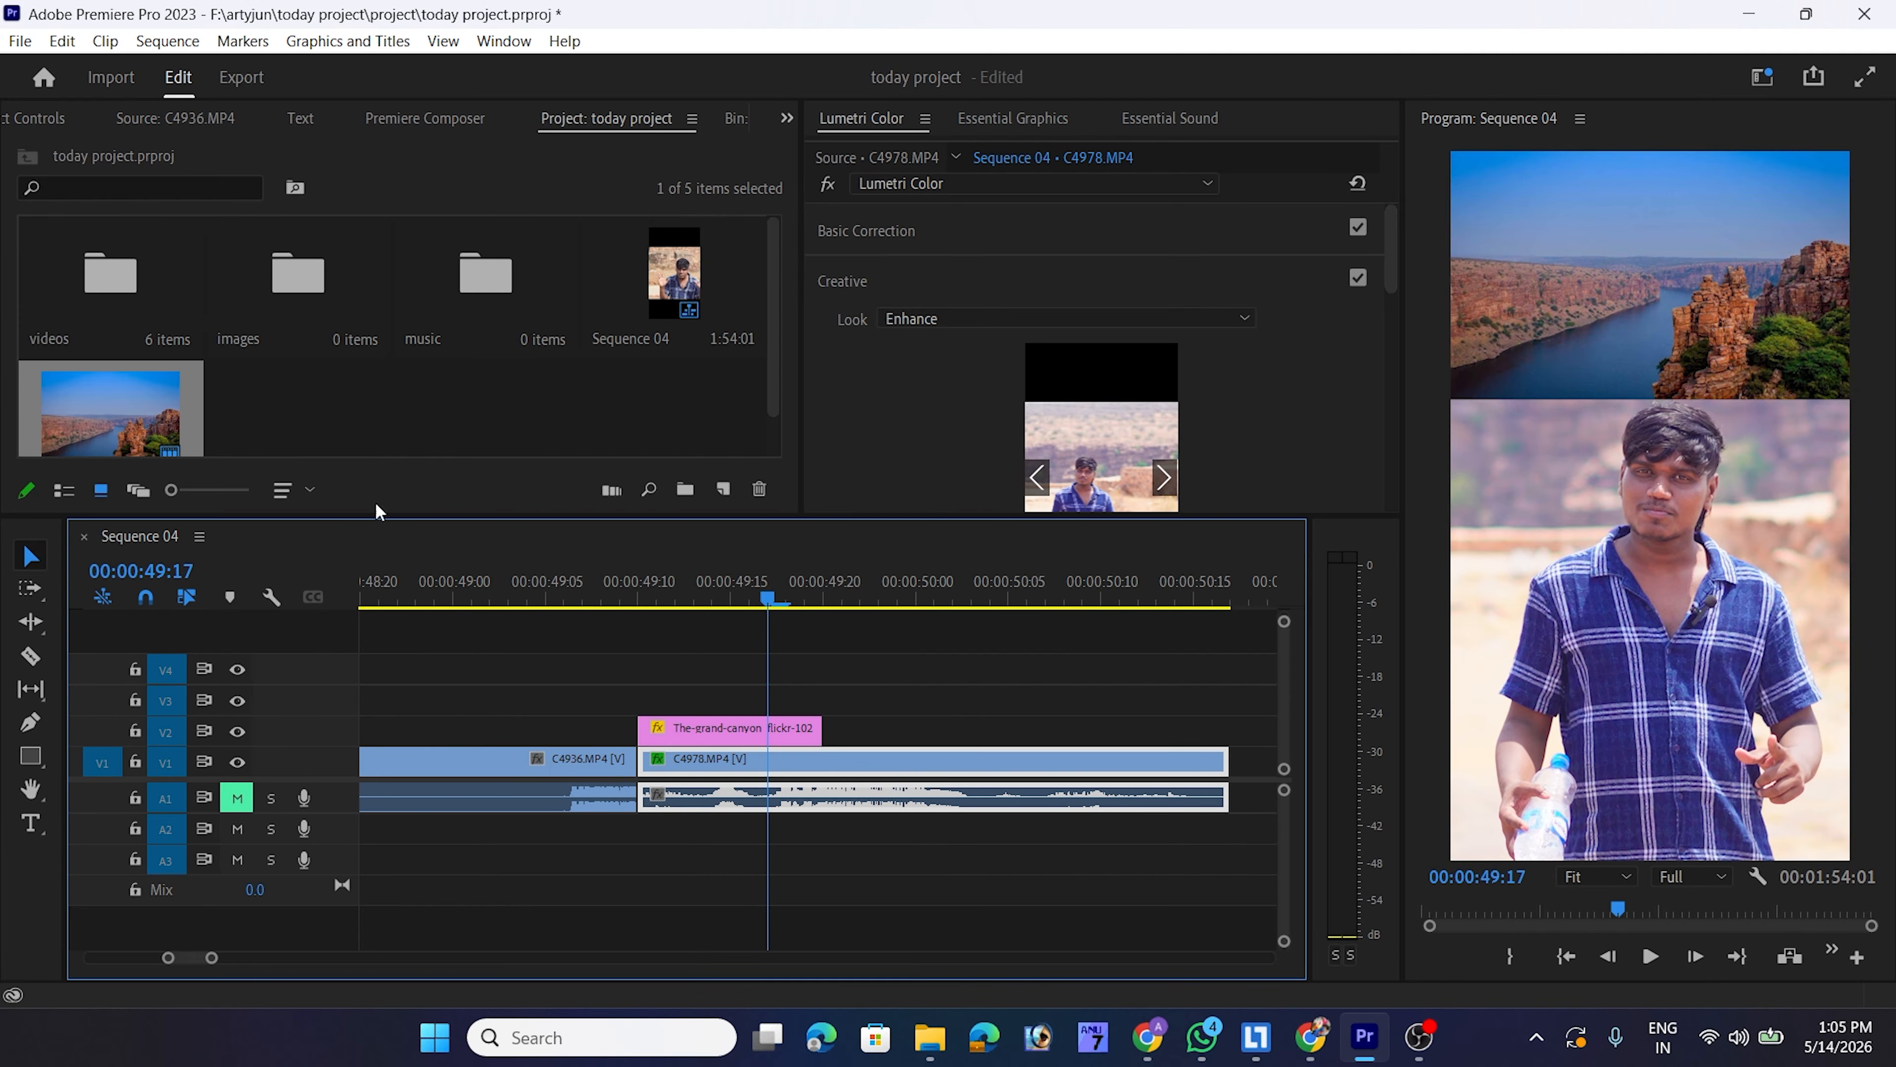
click(116, 284)
double_click(116, 284)
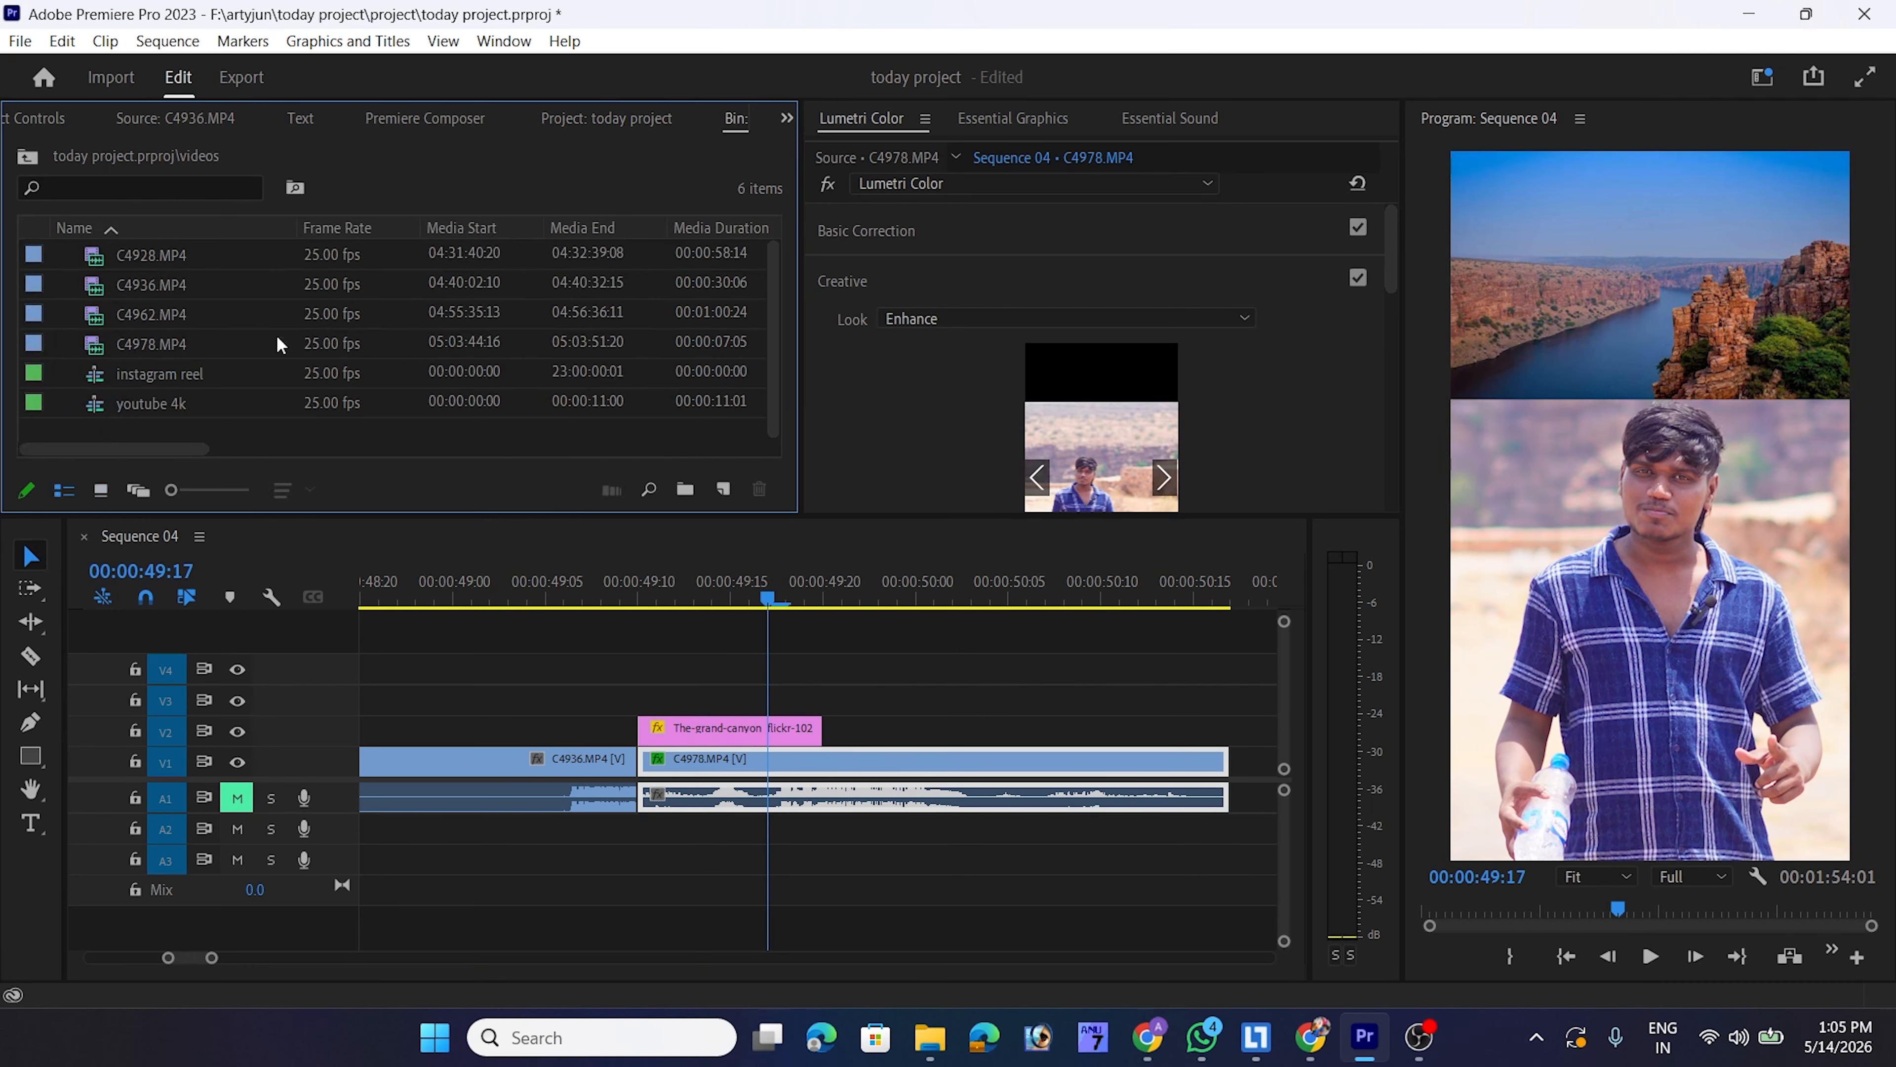
double_click(256, 313)
drag(402, 408, 646, 831)
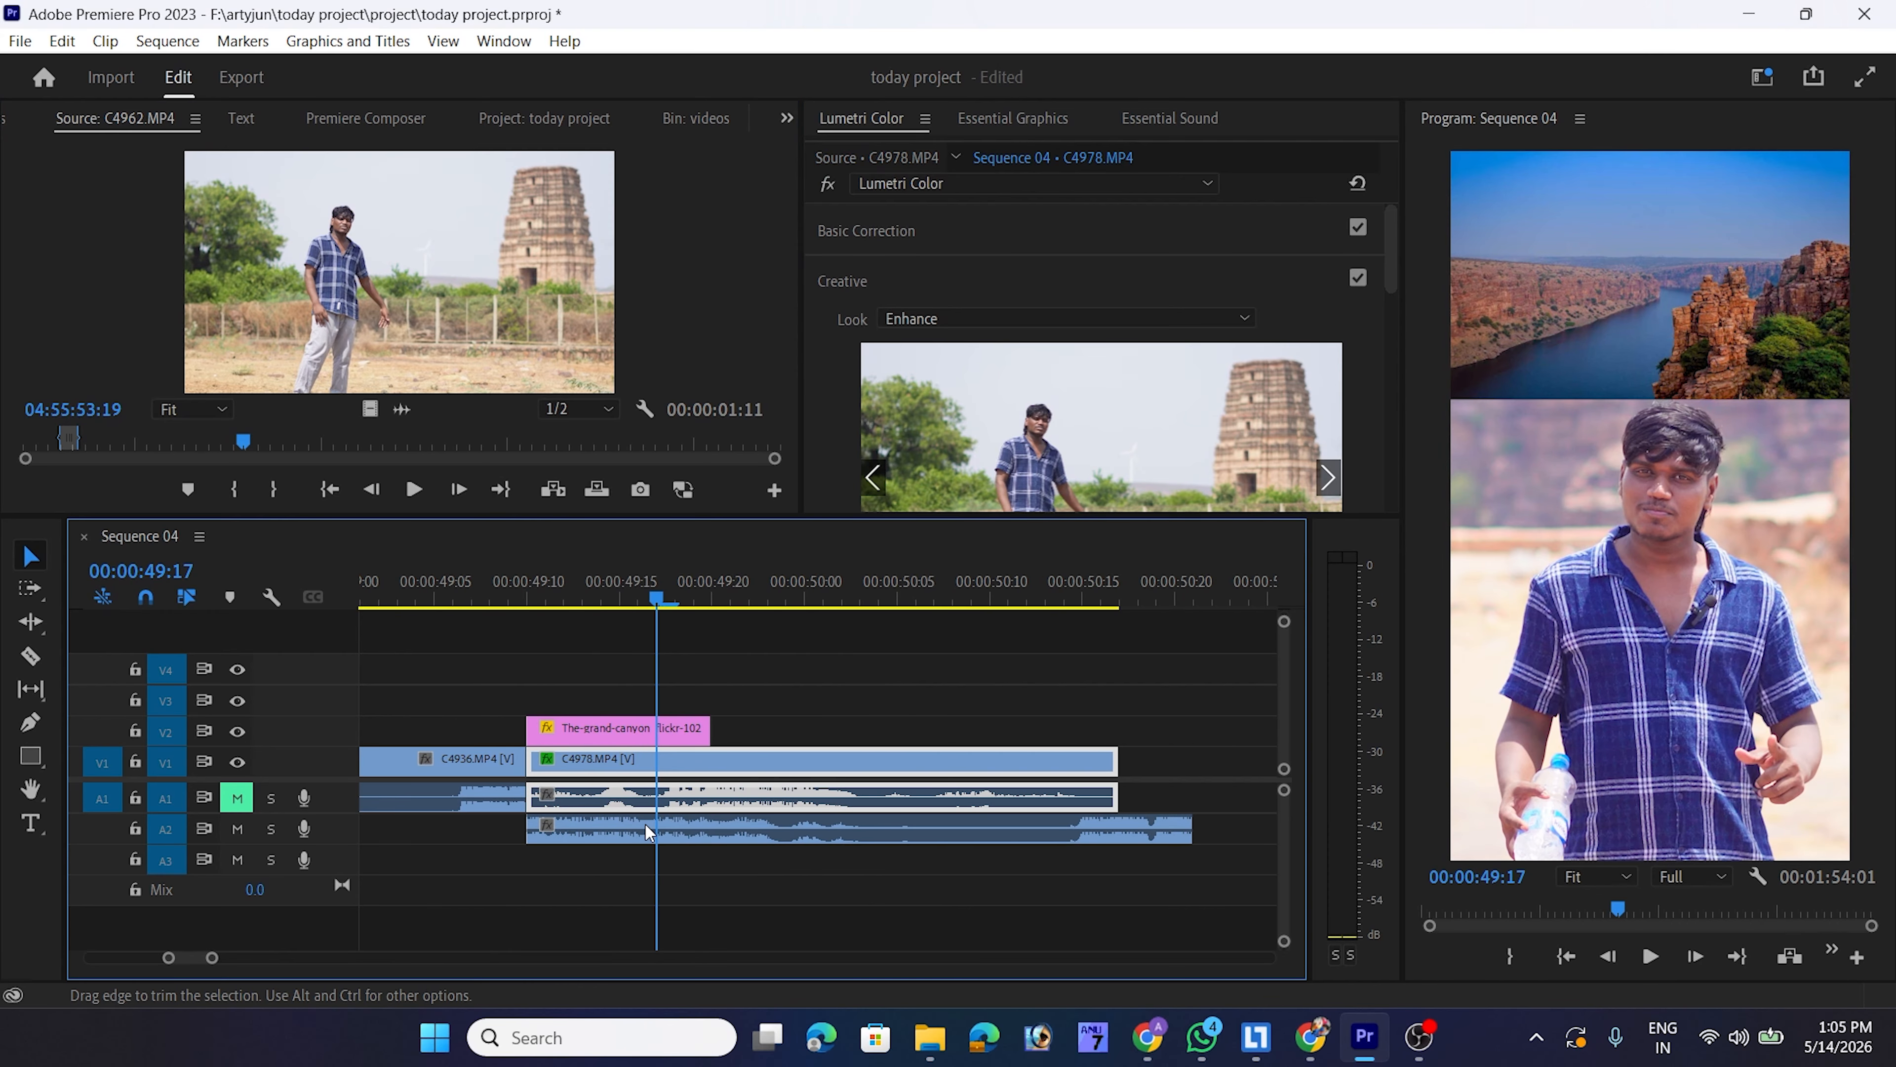
Unmute track A1 and play from around 00:00:49:07 to hear the audio on tracks A1 and A2 together
scroll(694, 831, up, 2)
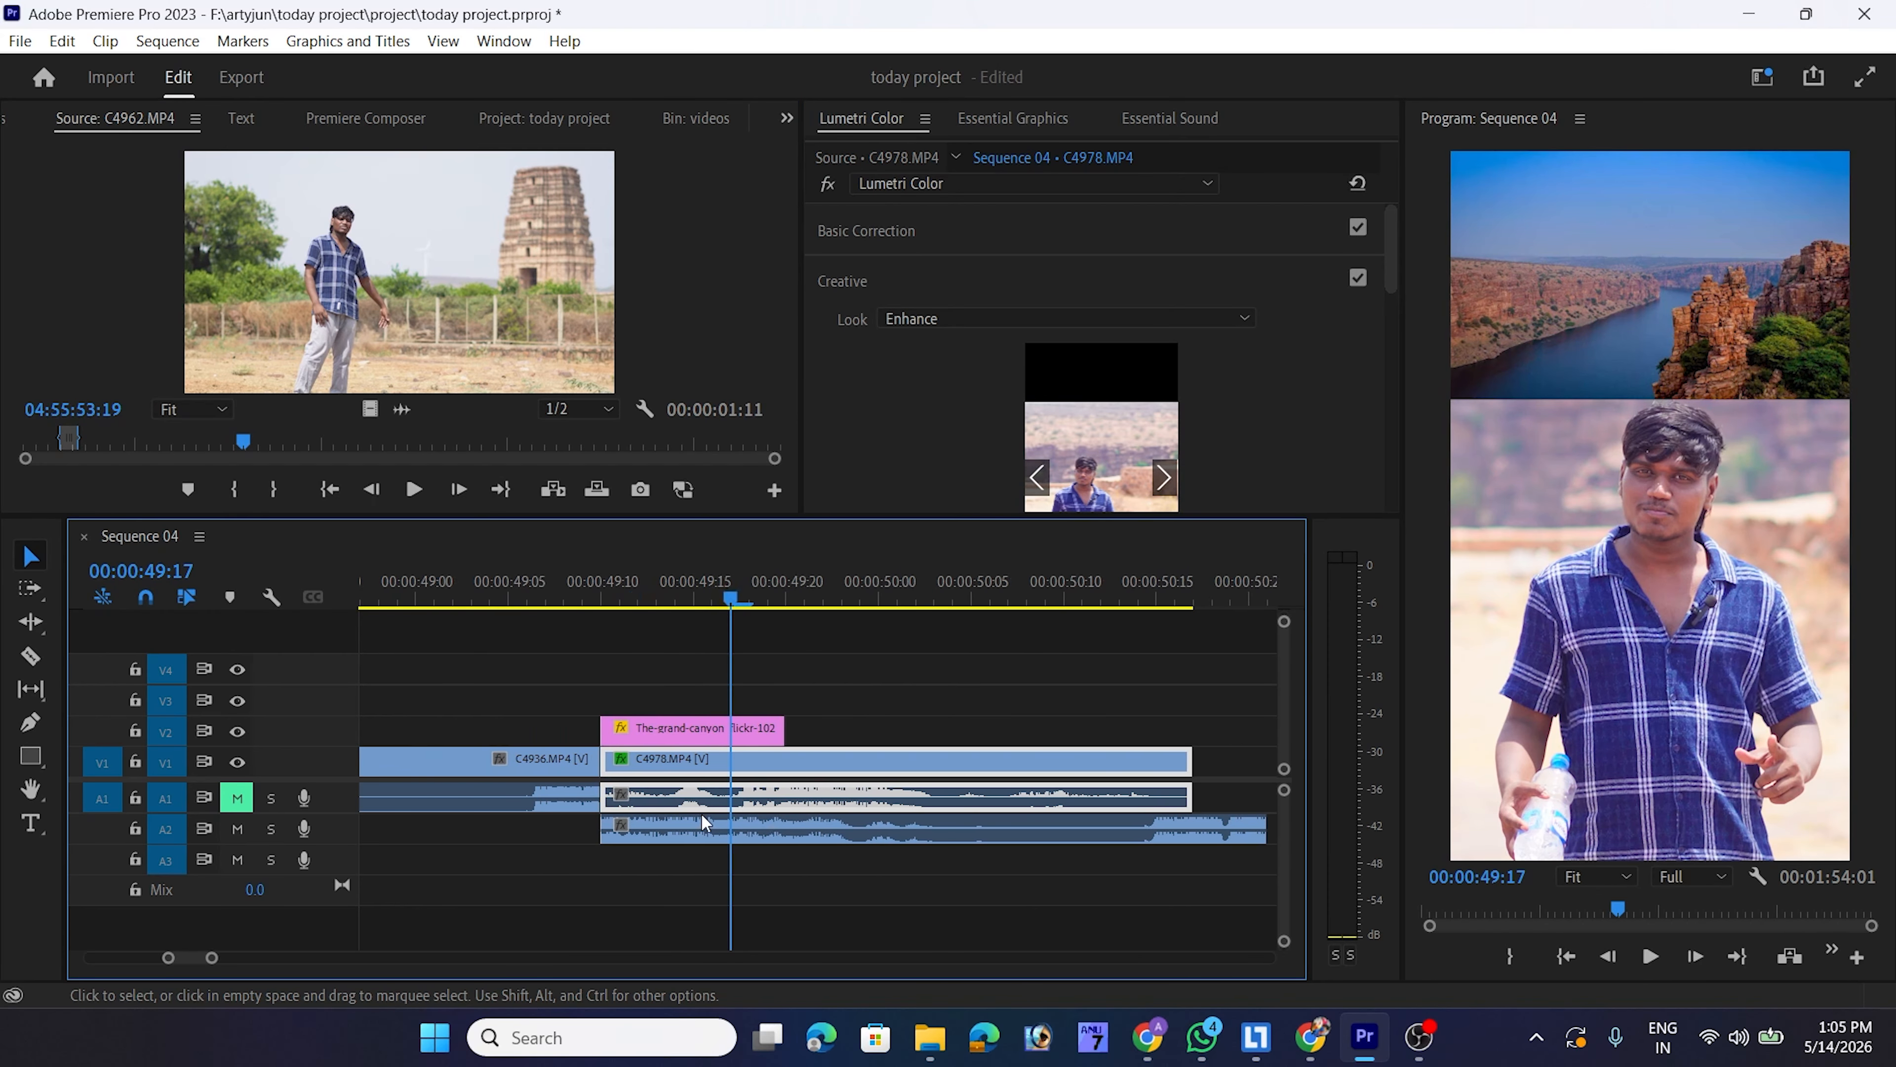
click(237, 798)
click(600, 582)
key(space)
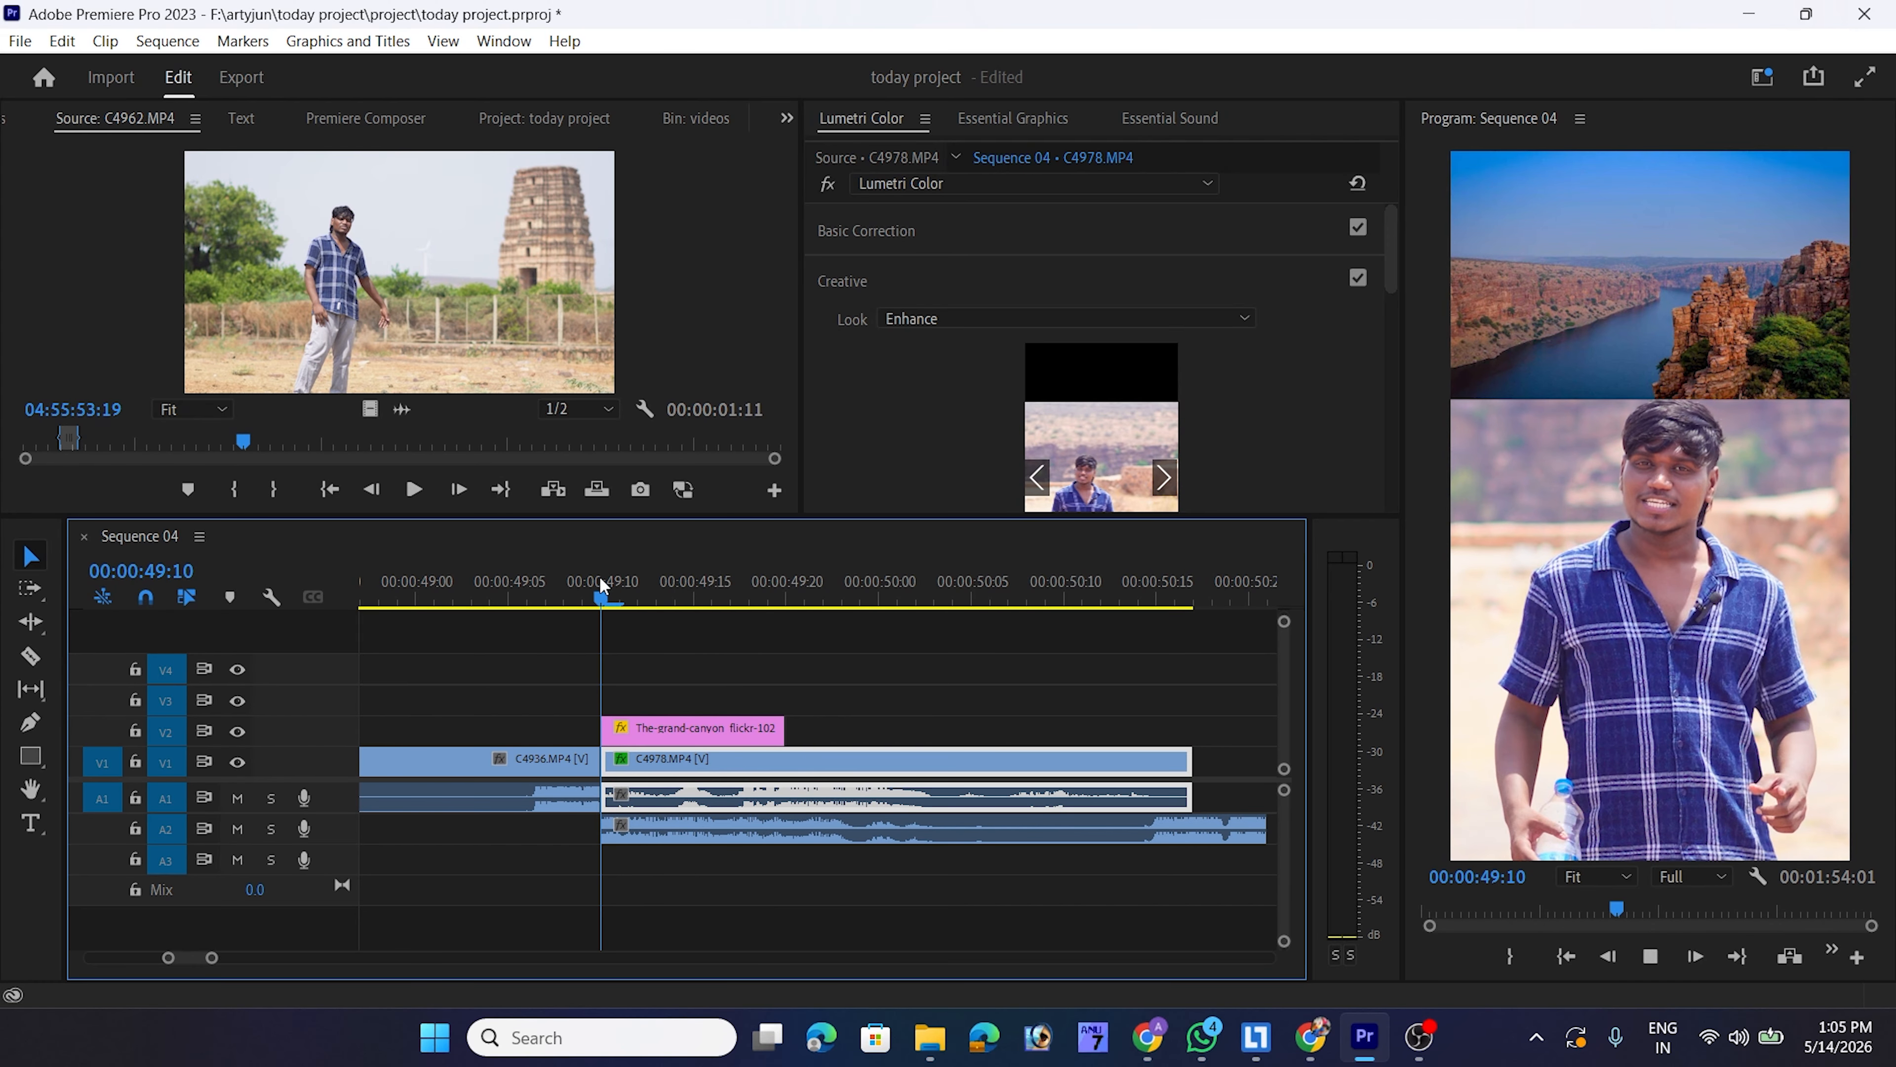
drag(600, 579, 546, 596)
key(space)
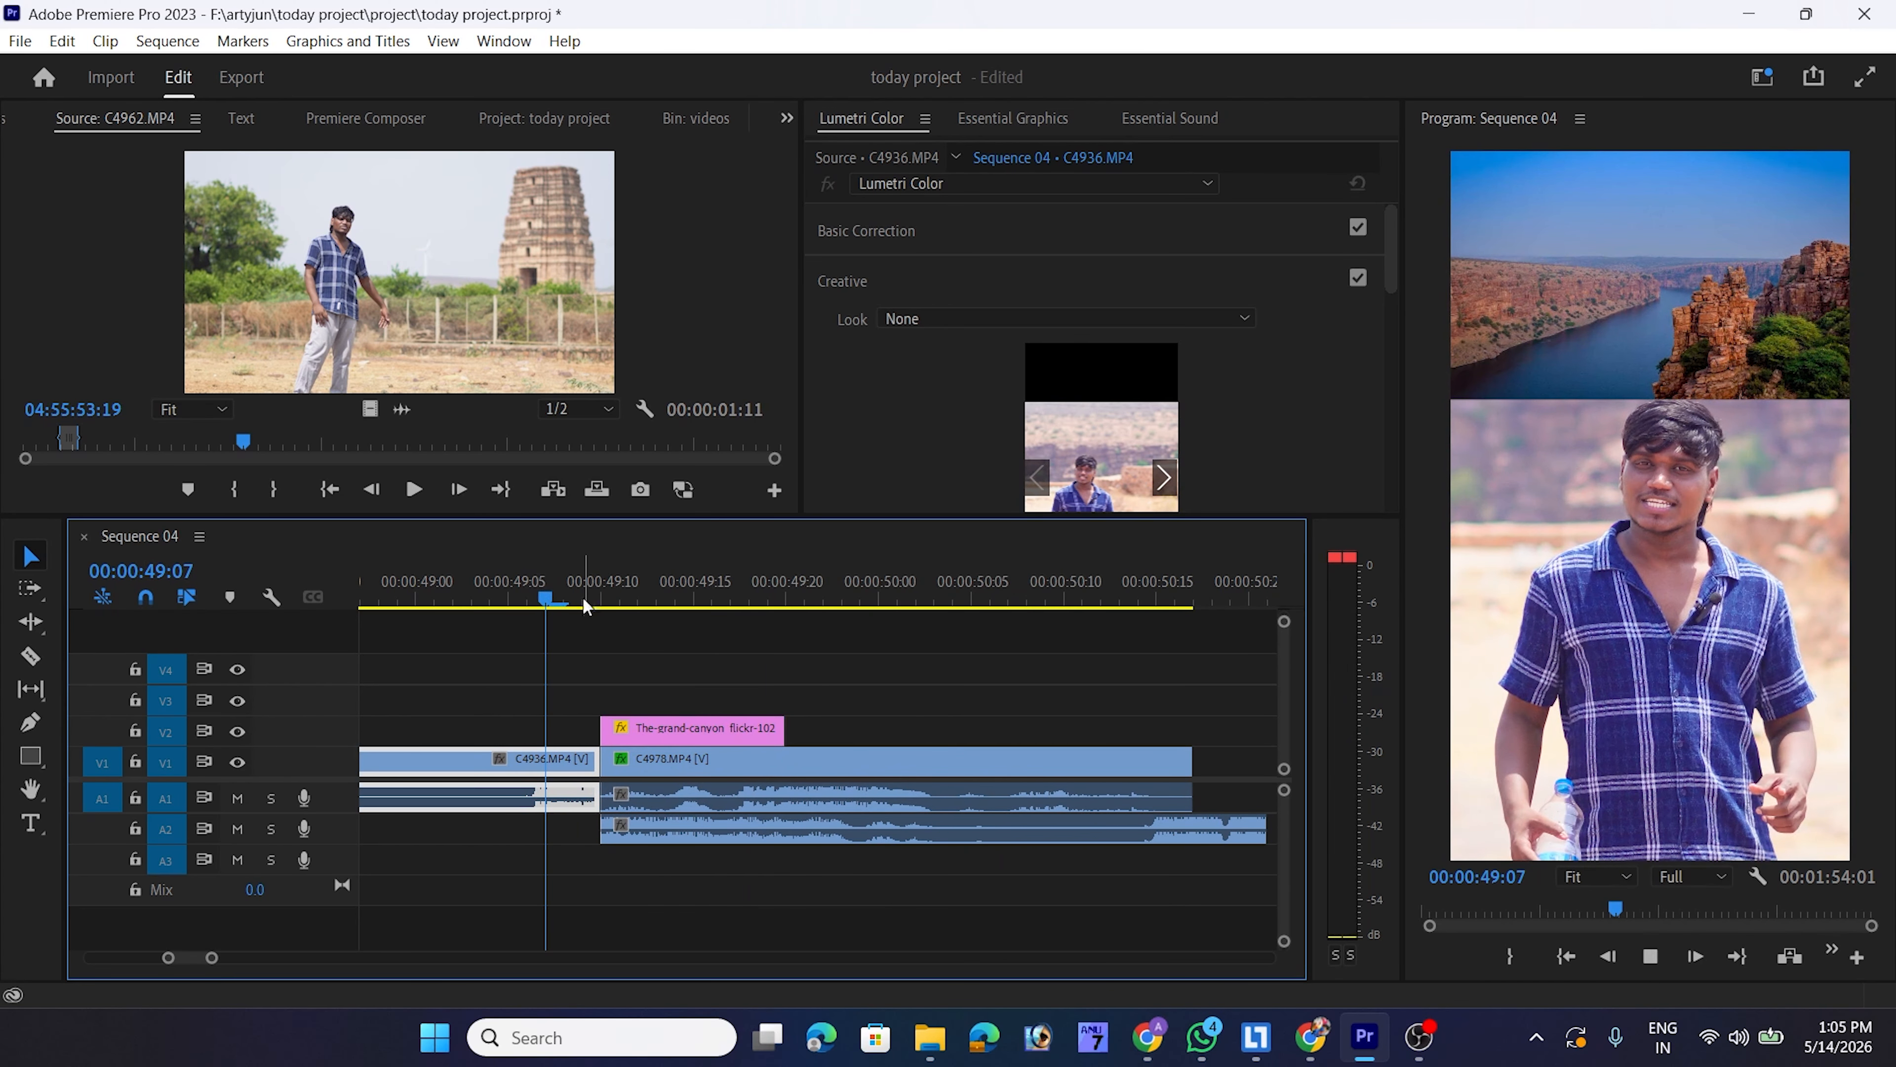
click(718, 796)
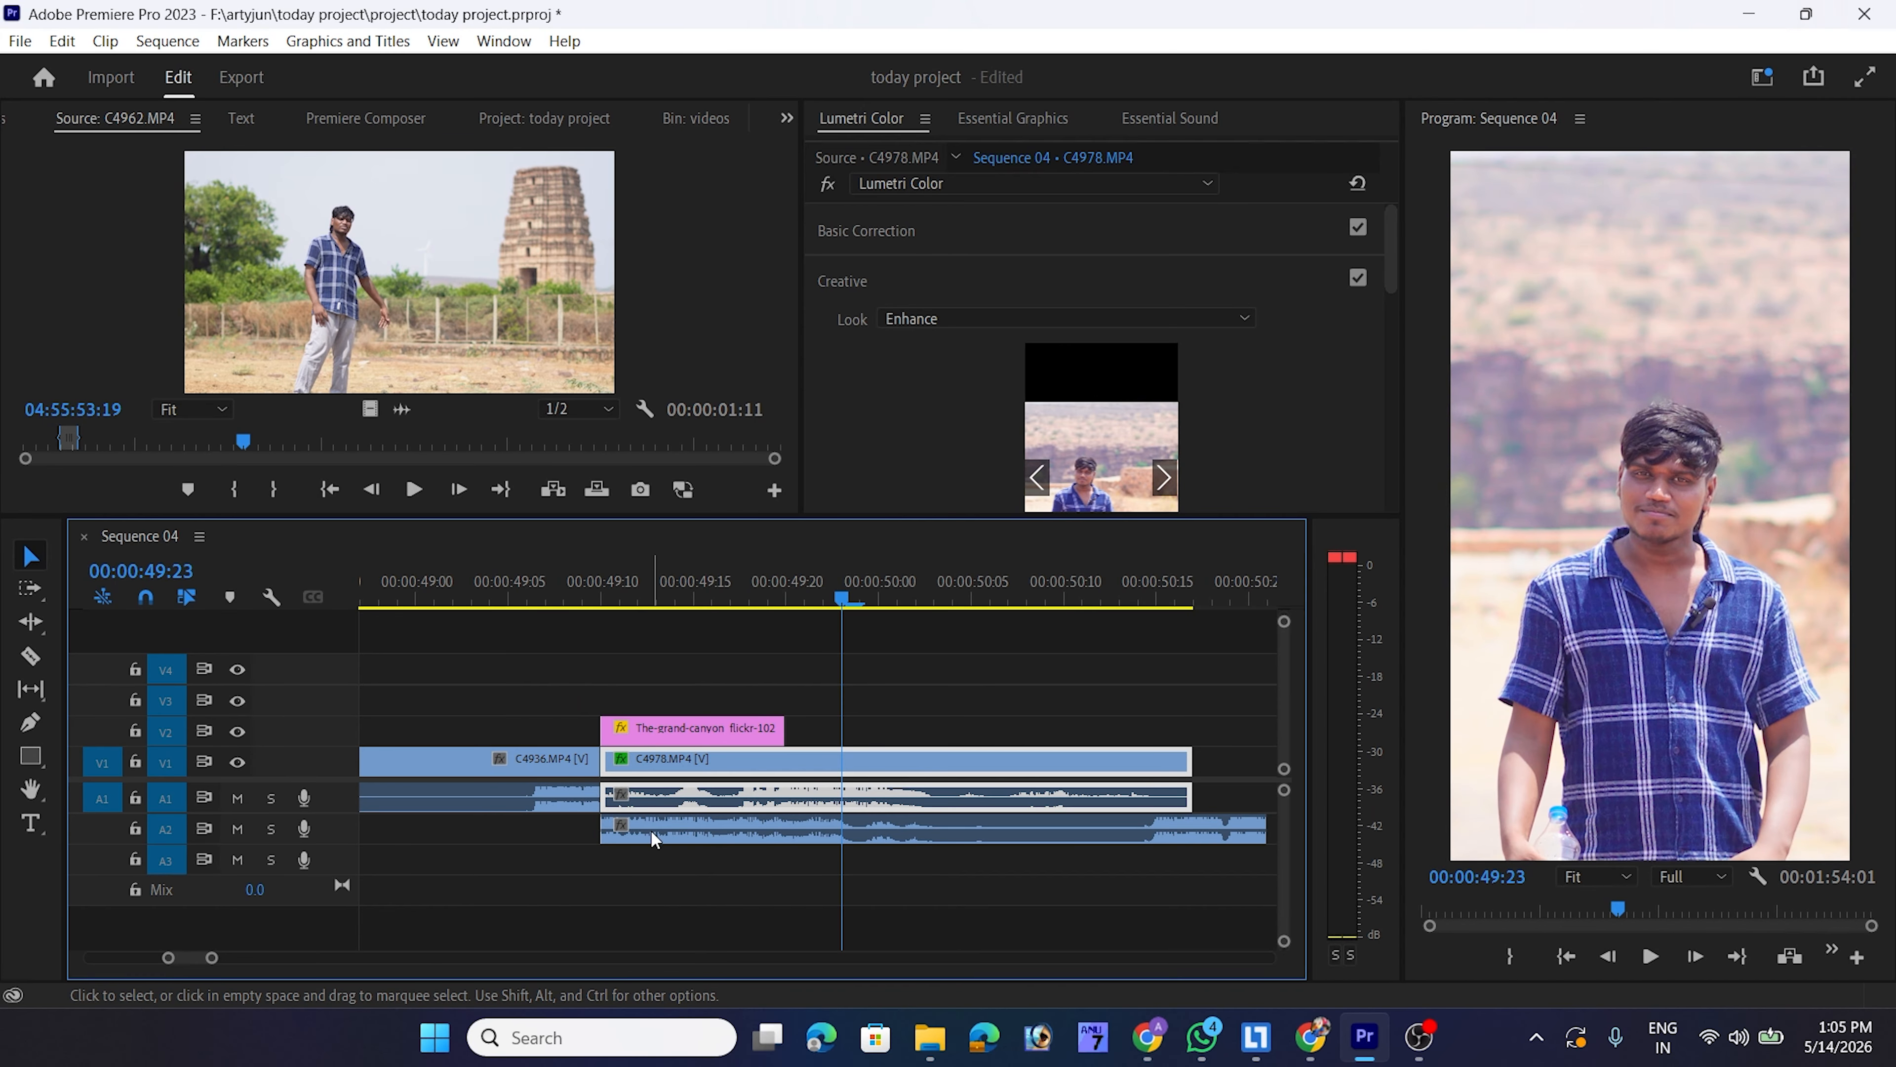
click(688, 833)
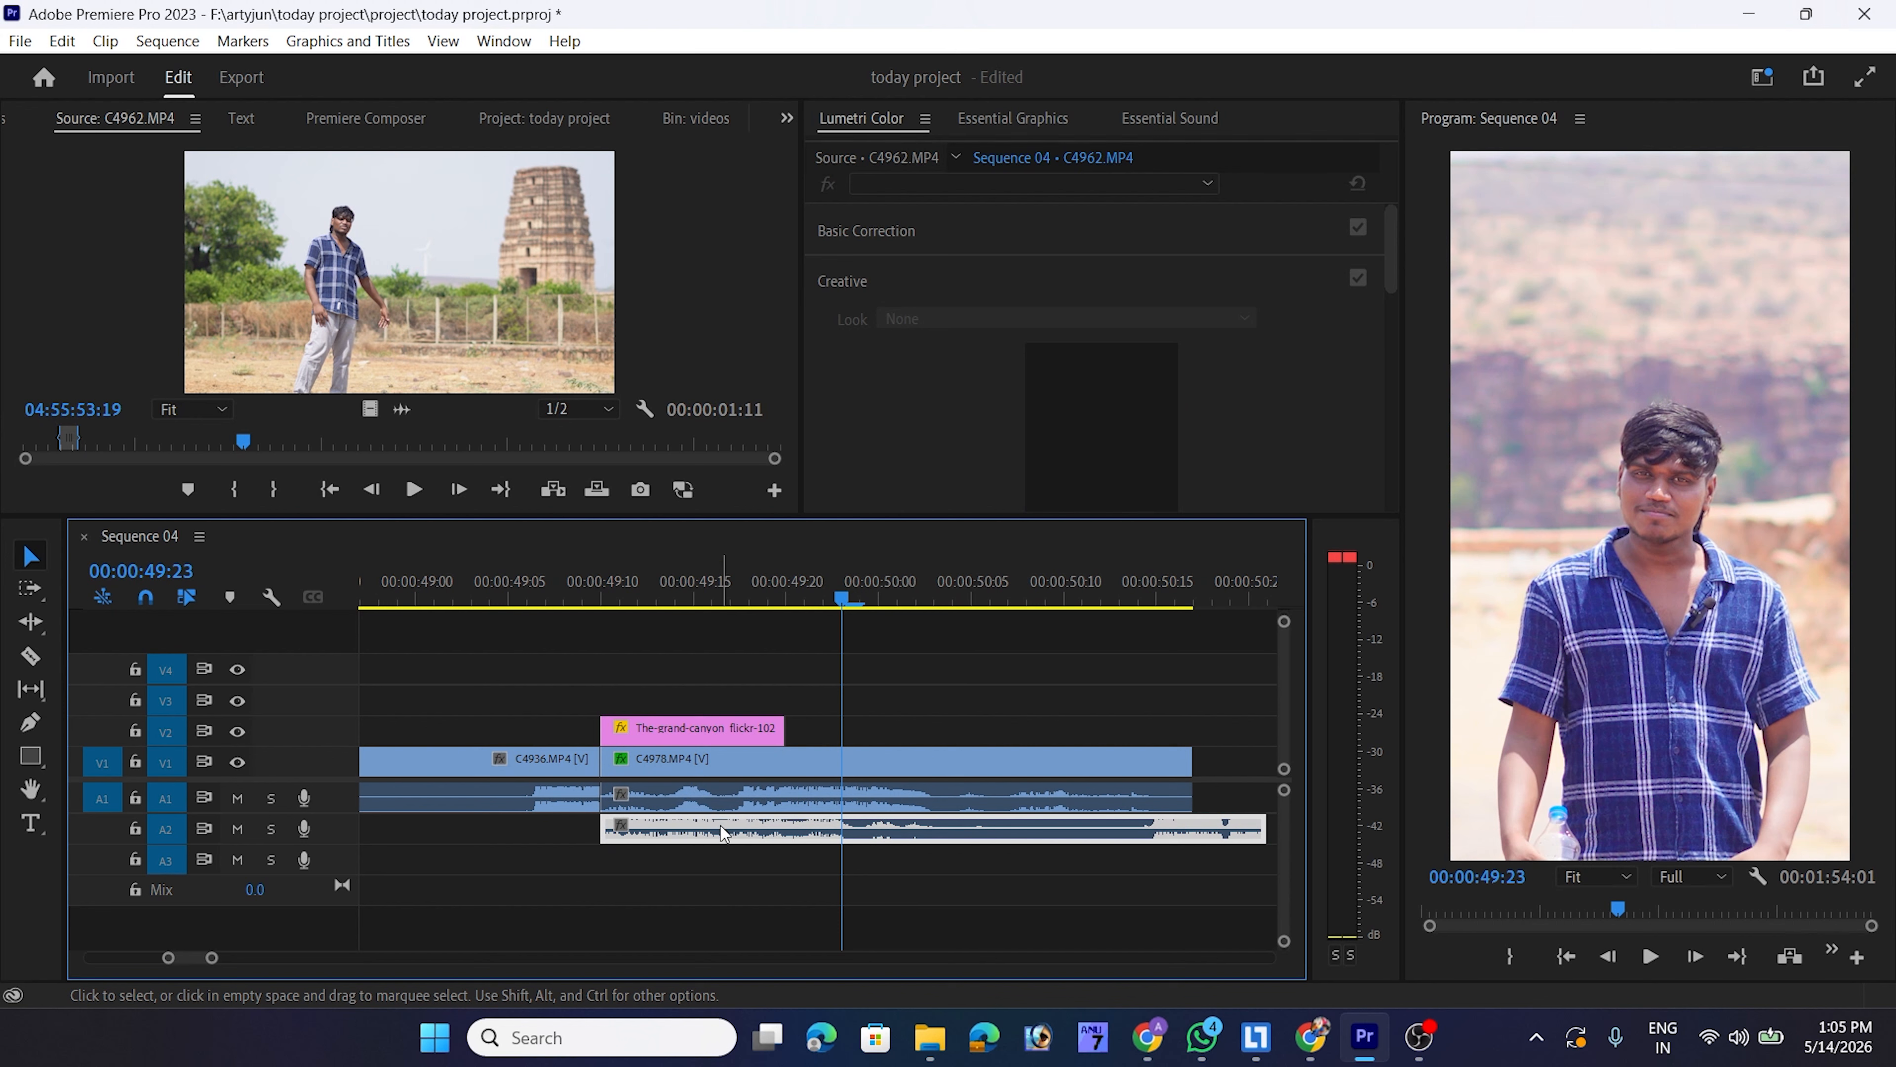
Solo track A2, play the section around 00:00:49:10 to hear only its audio, and turn the solo off again
click(269, 829)
click(581, 572)
key(space)
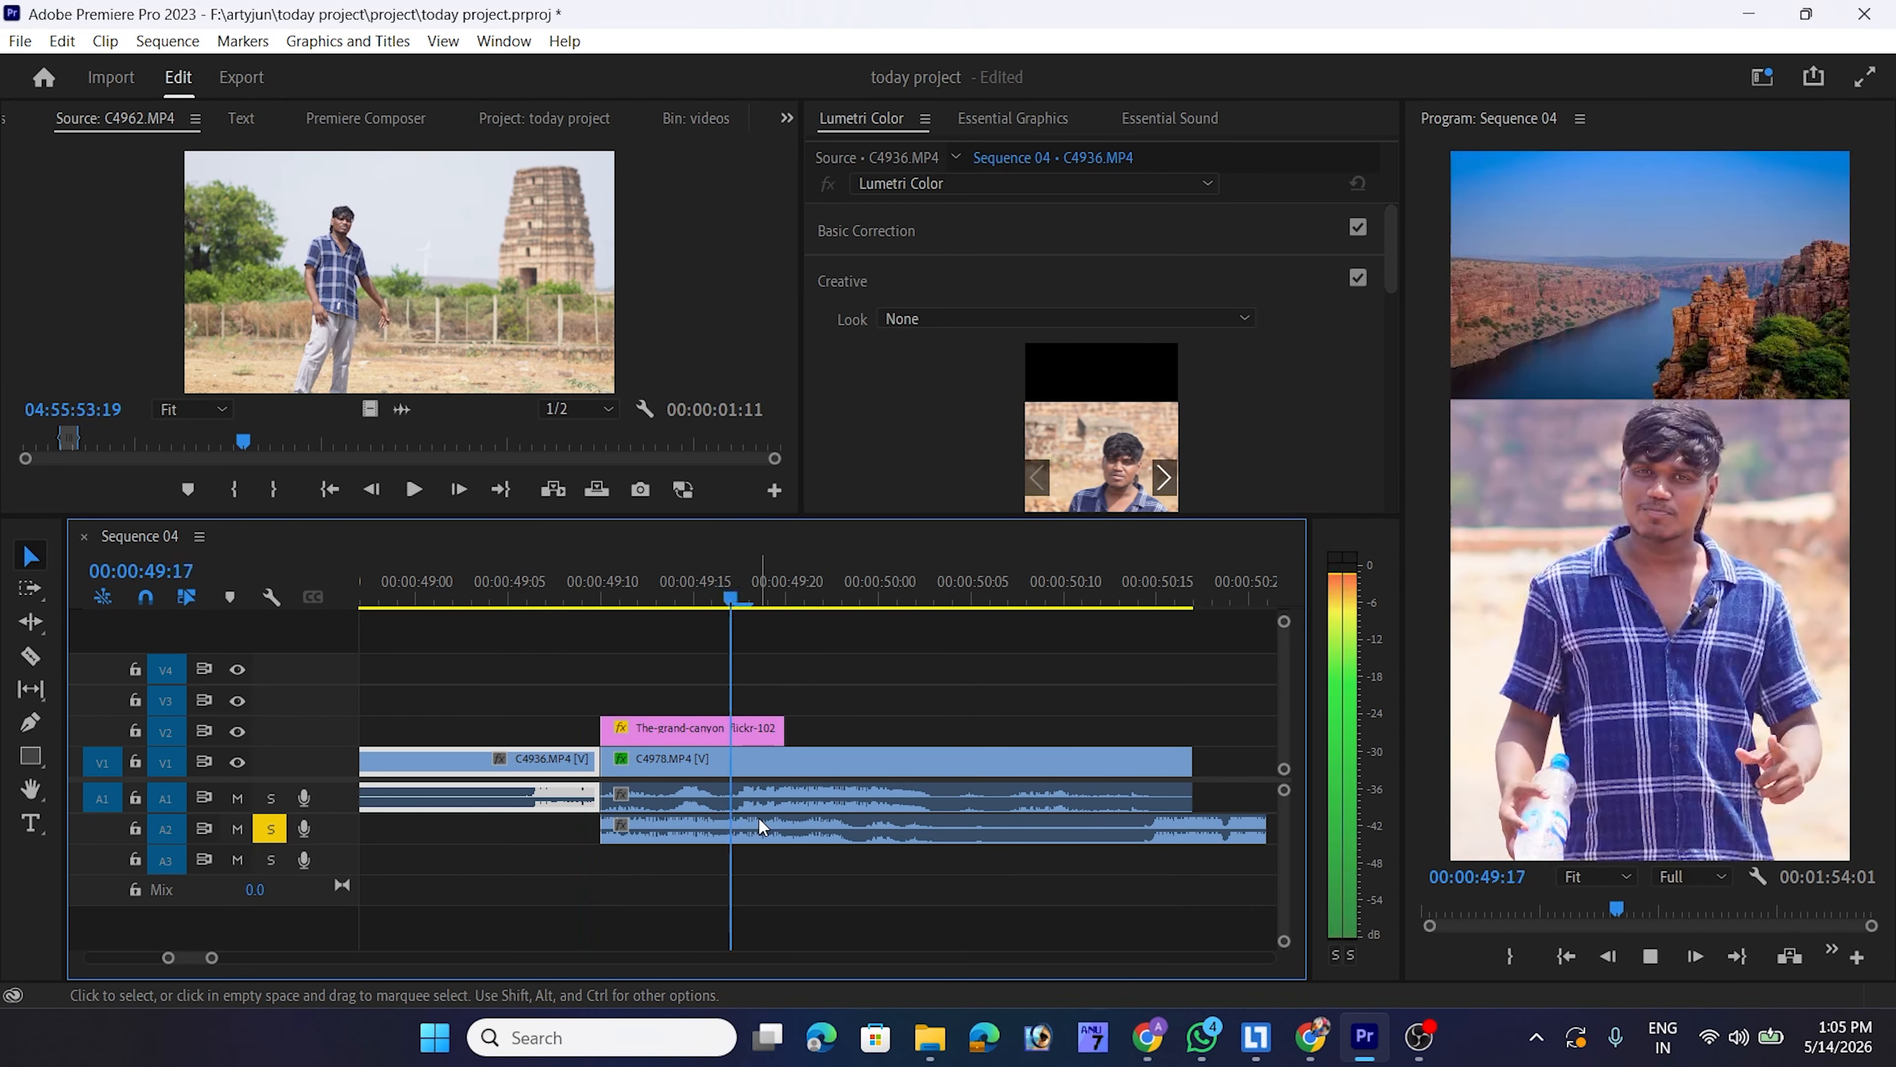
click(547, 584)
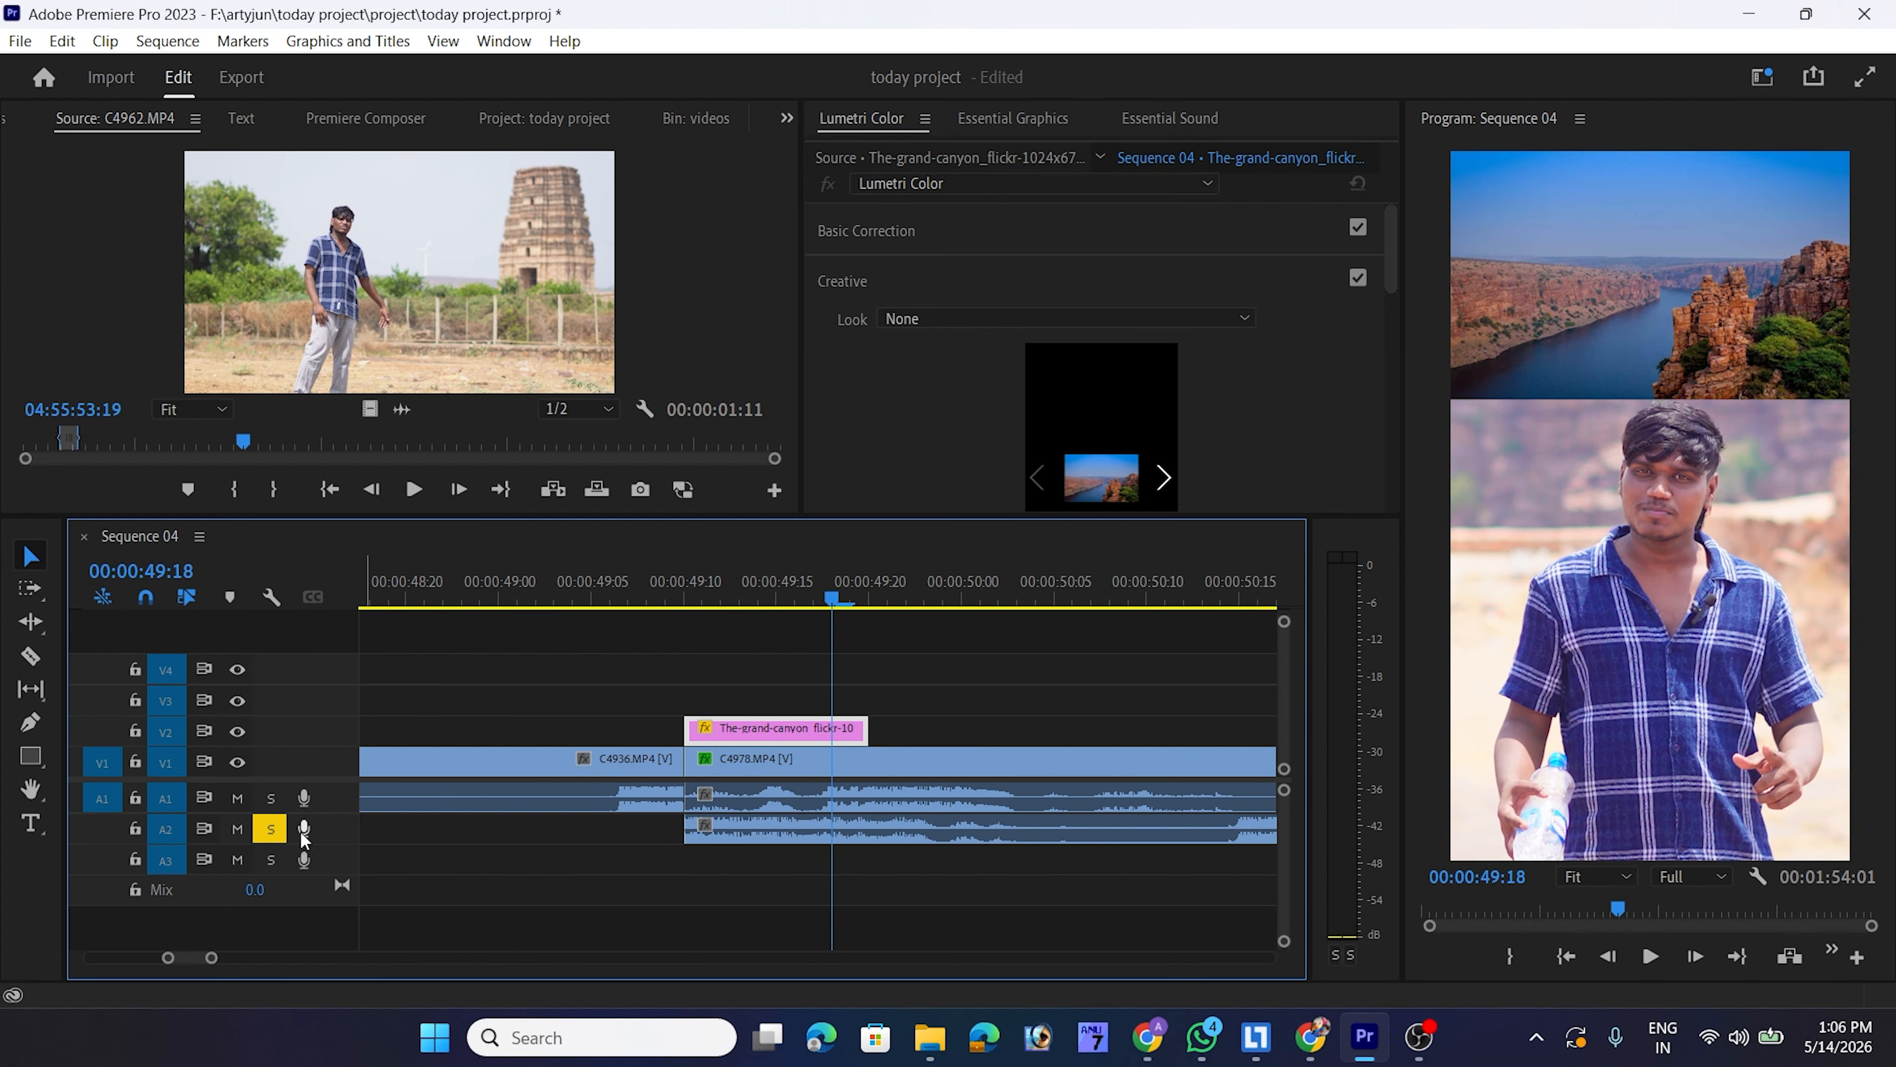
click(273, 833)
scroll(537, 851, down, 2)
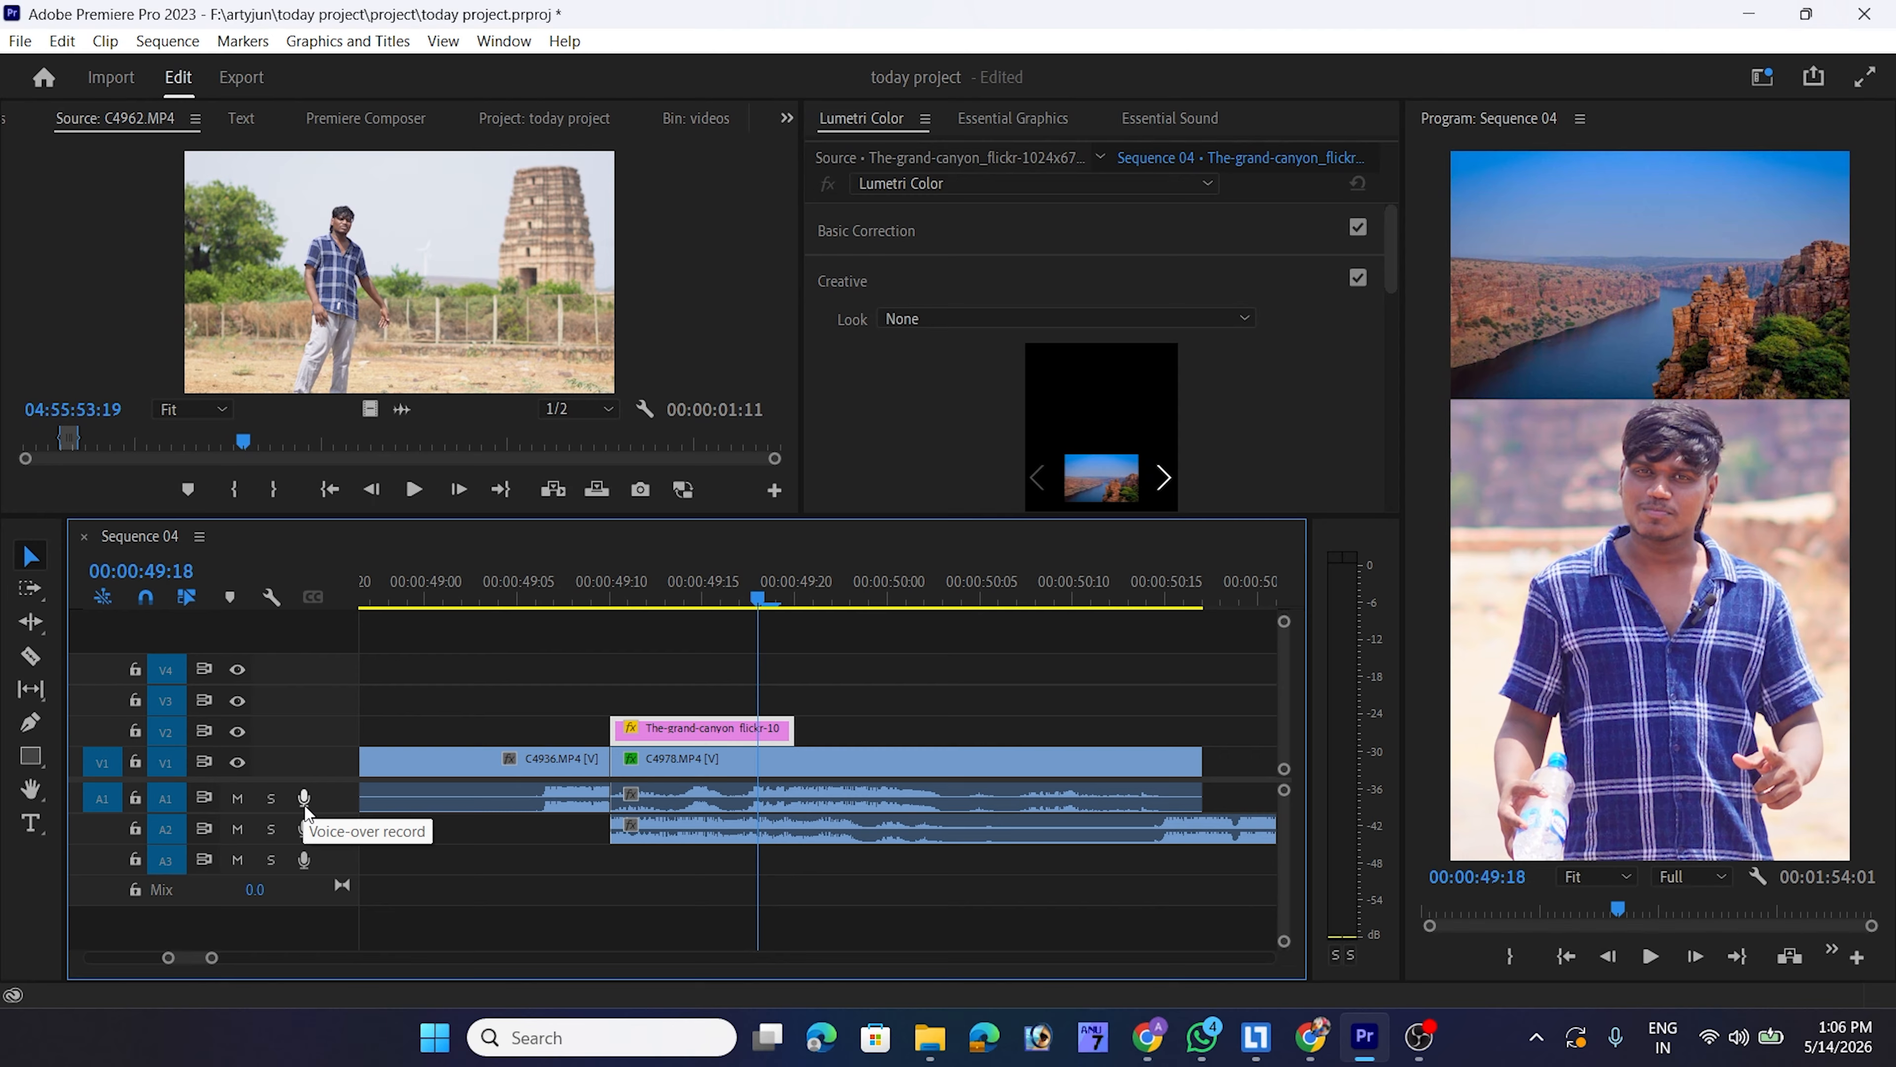
scroll(305, 810, down, 2)
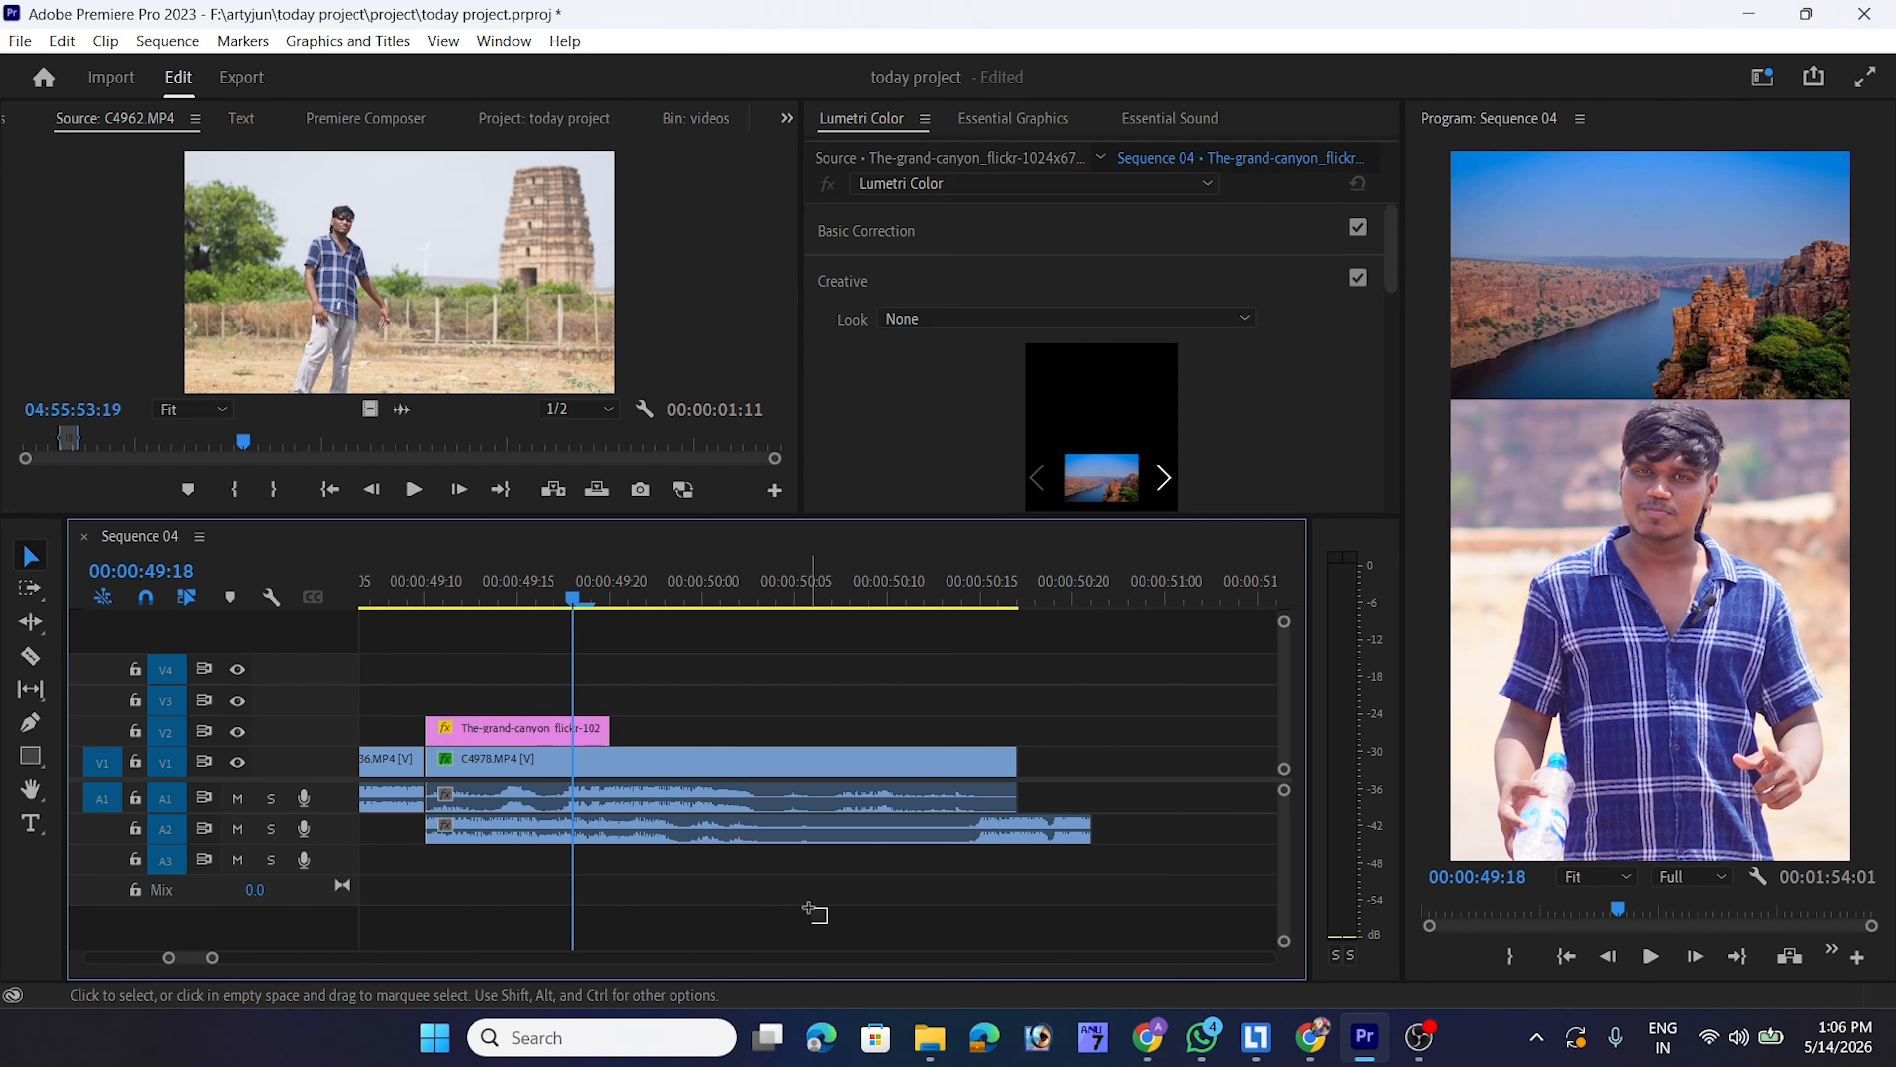
Lock track V1 and delete the audio clips beneath C4978.MP4 on tracks A1 and A2
drag(814, 908, 721, 810)
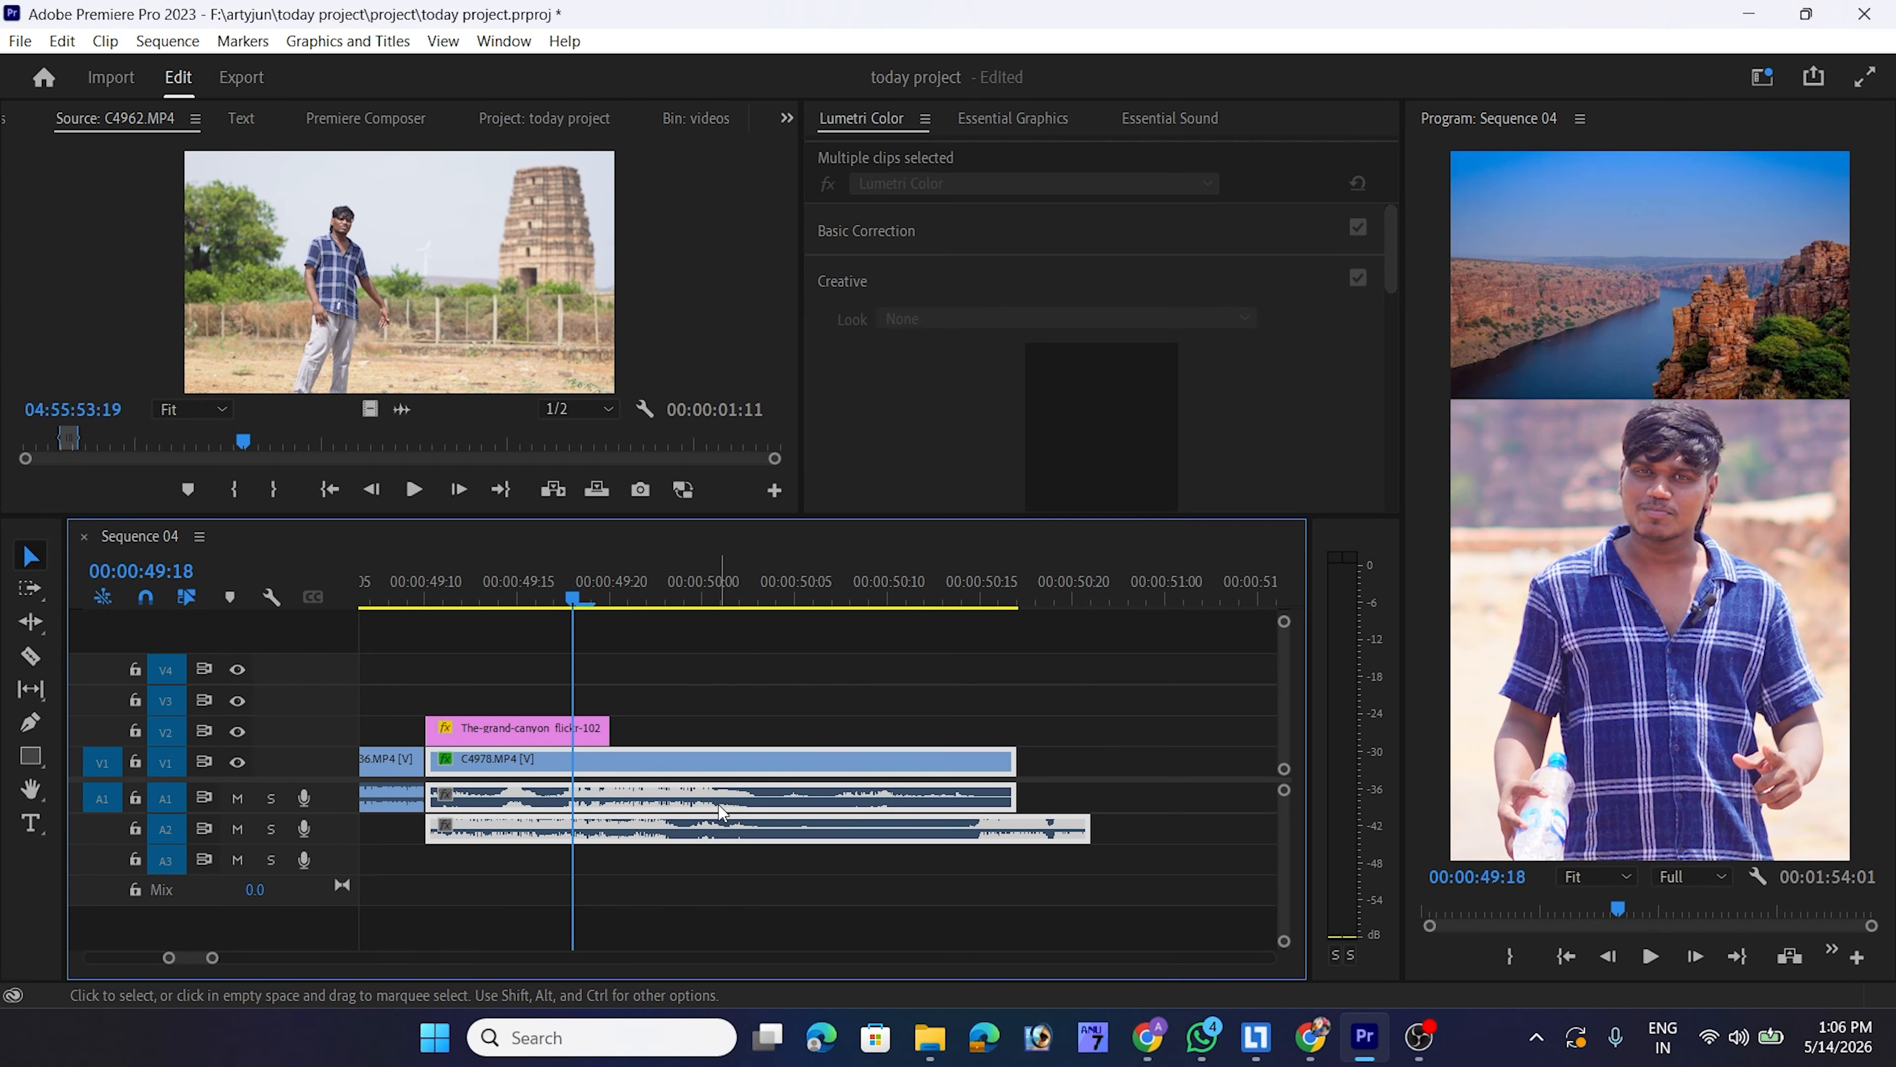
click(135, 761)
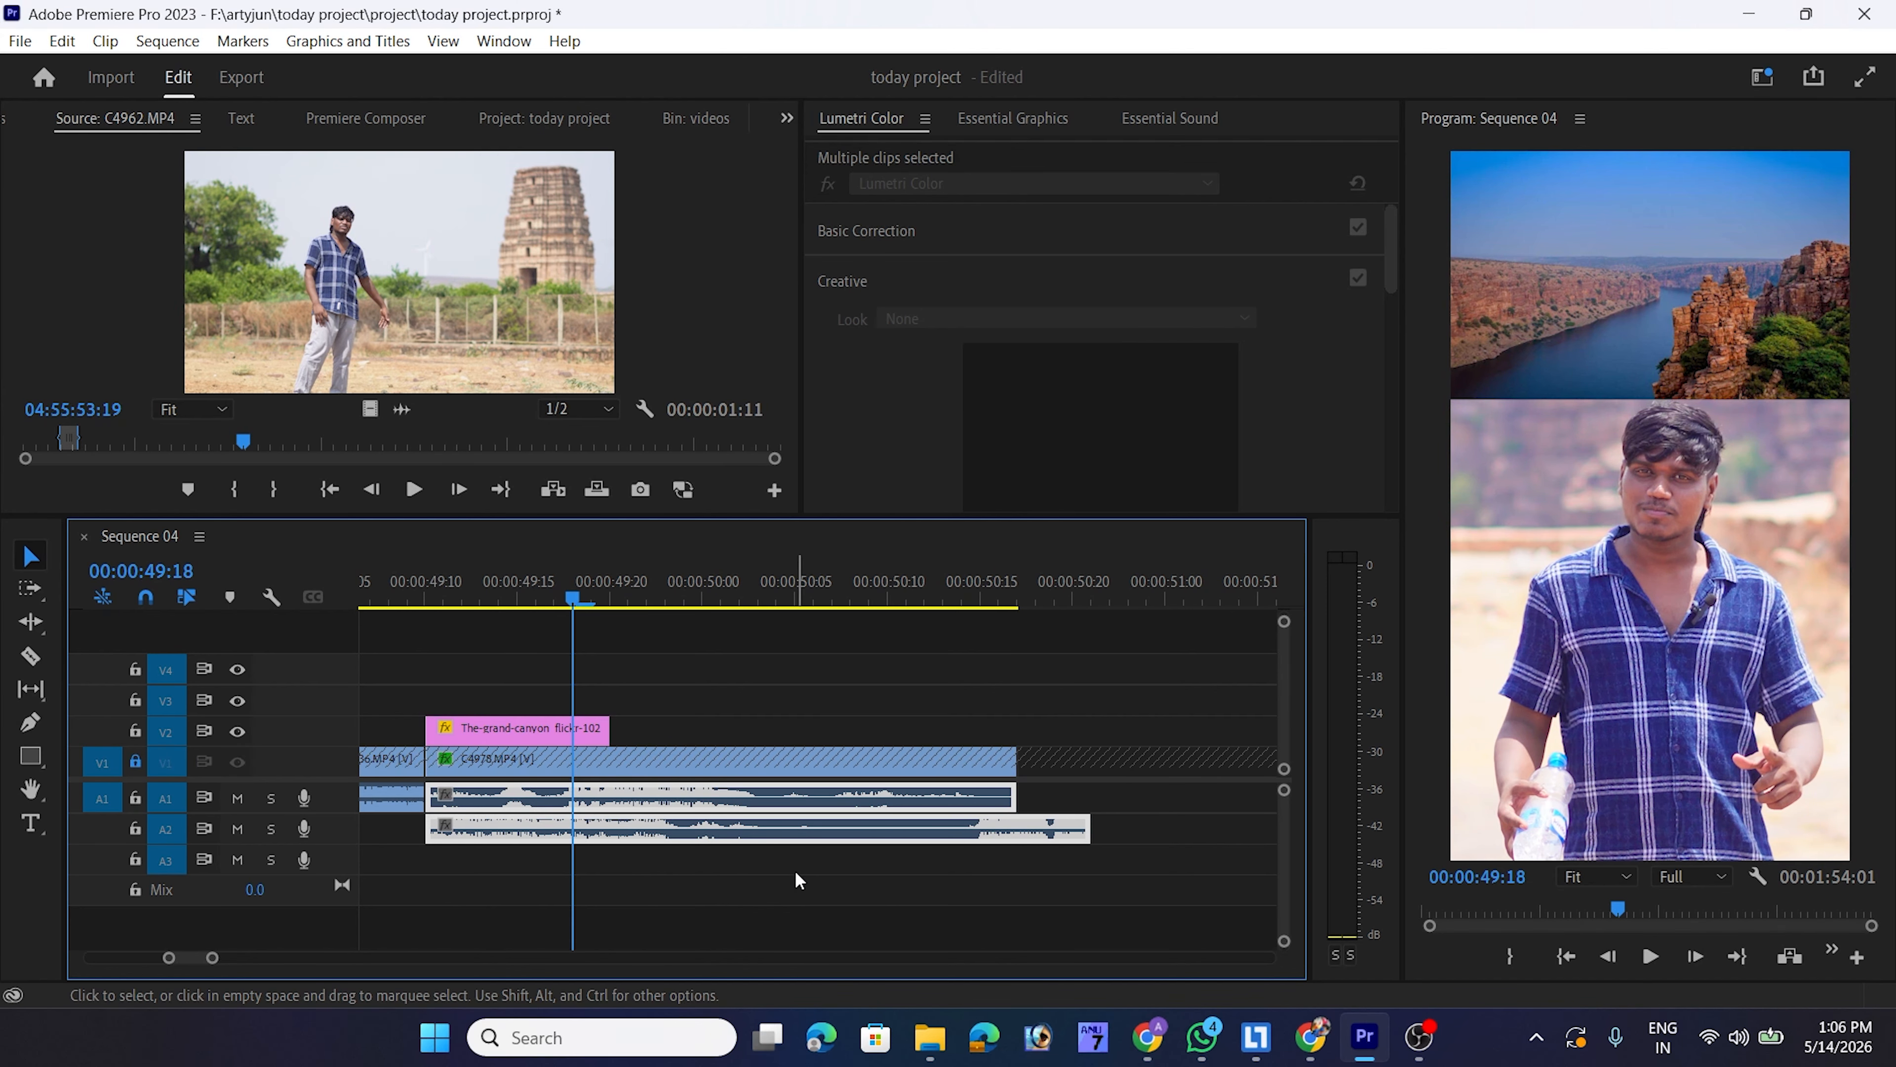
key(Delete)
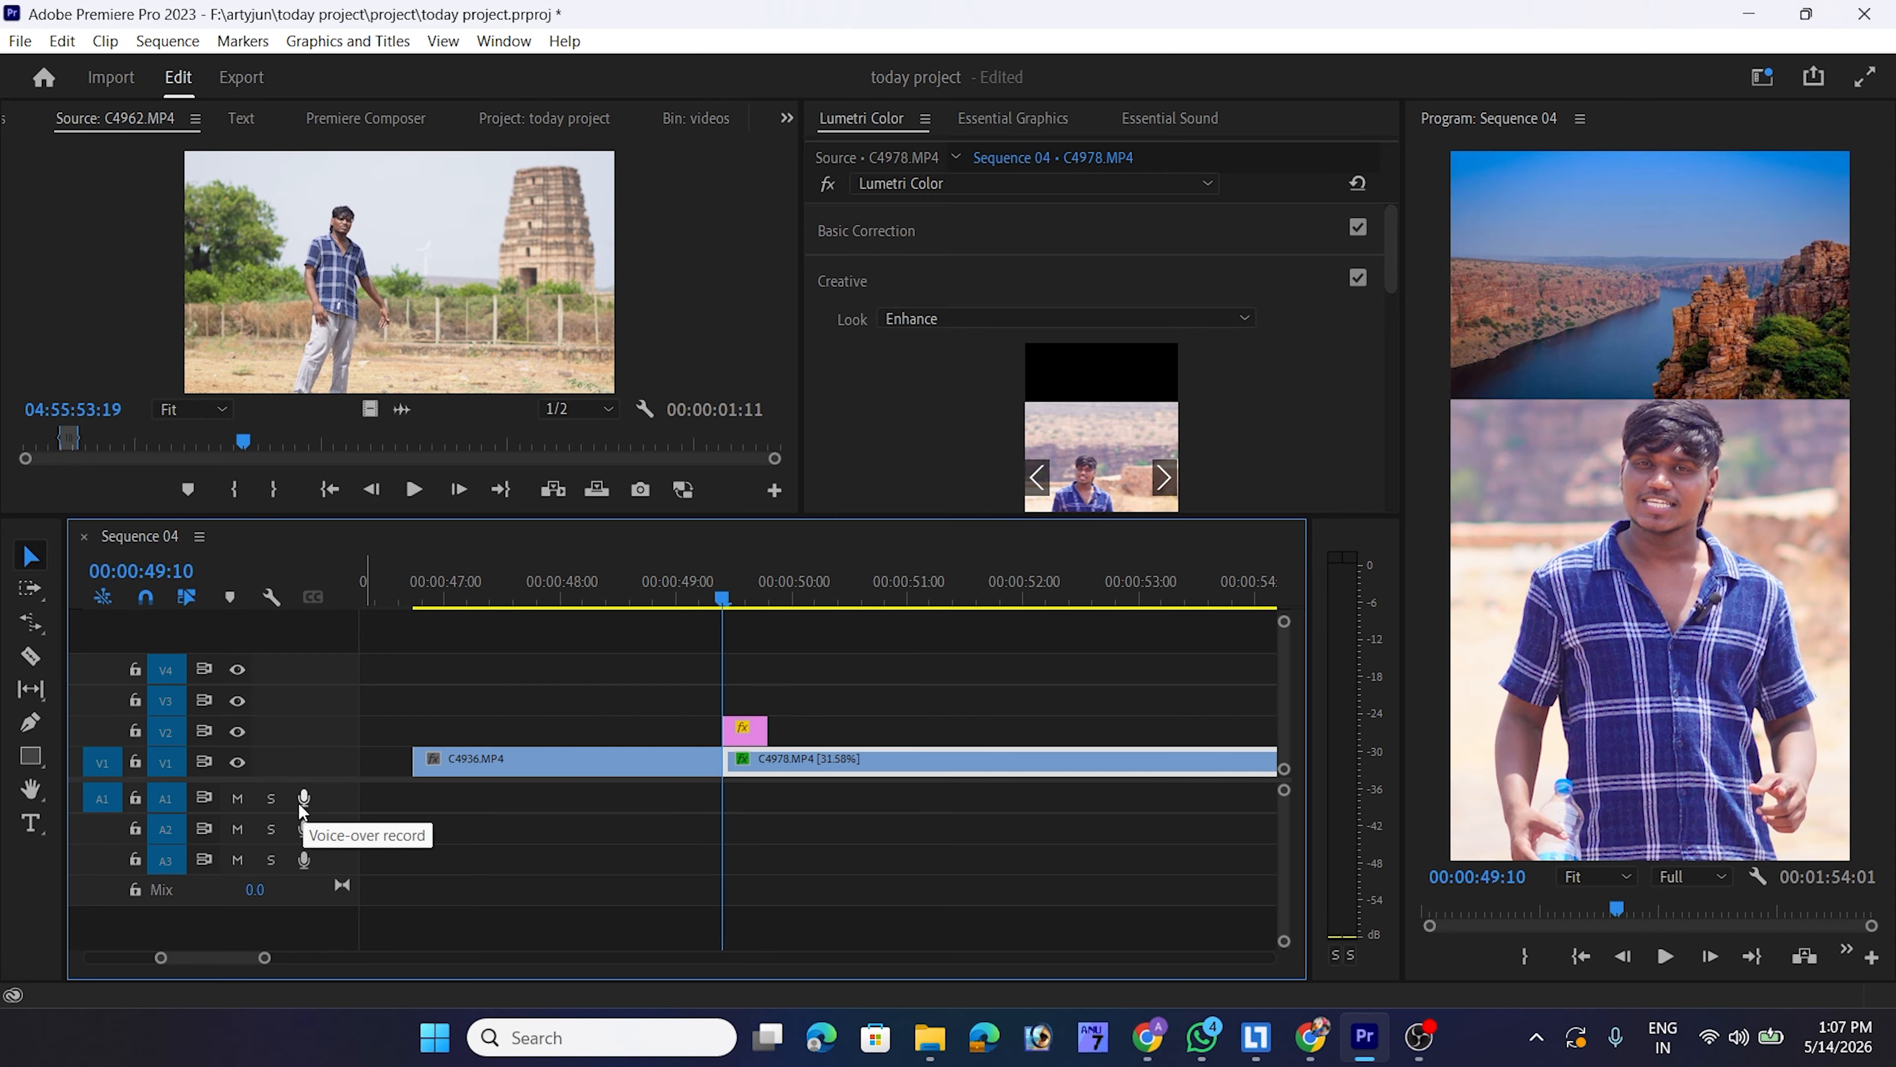
Record a voice-over on track A1 from 00:00:49:10 to about 00:01:03:08
click(303, 798)
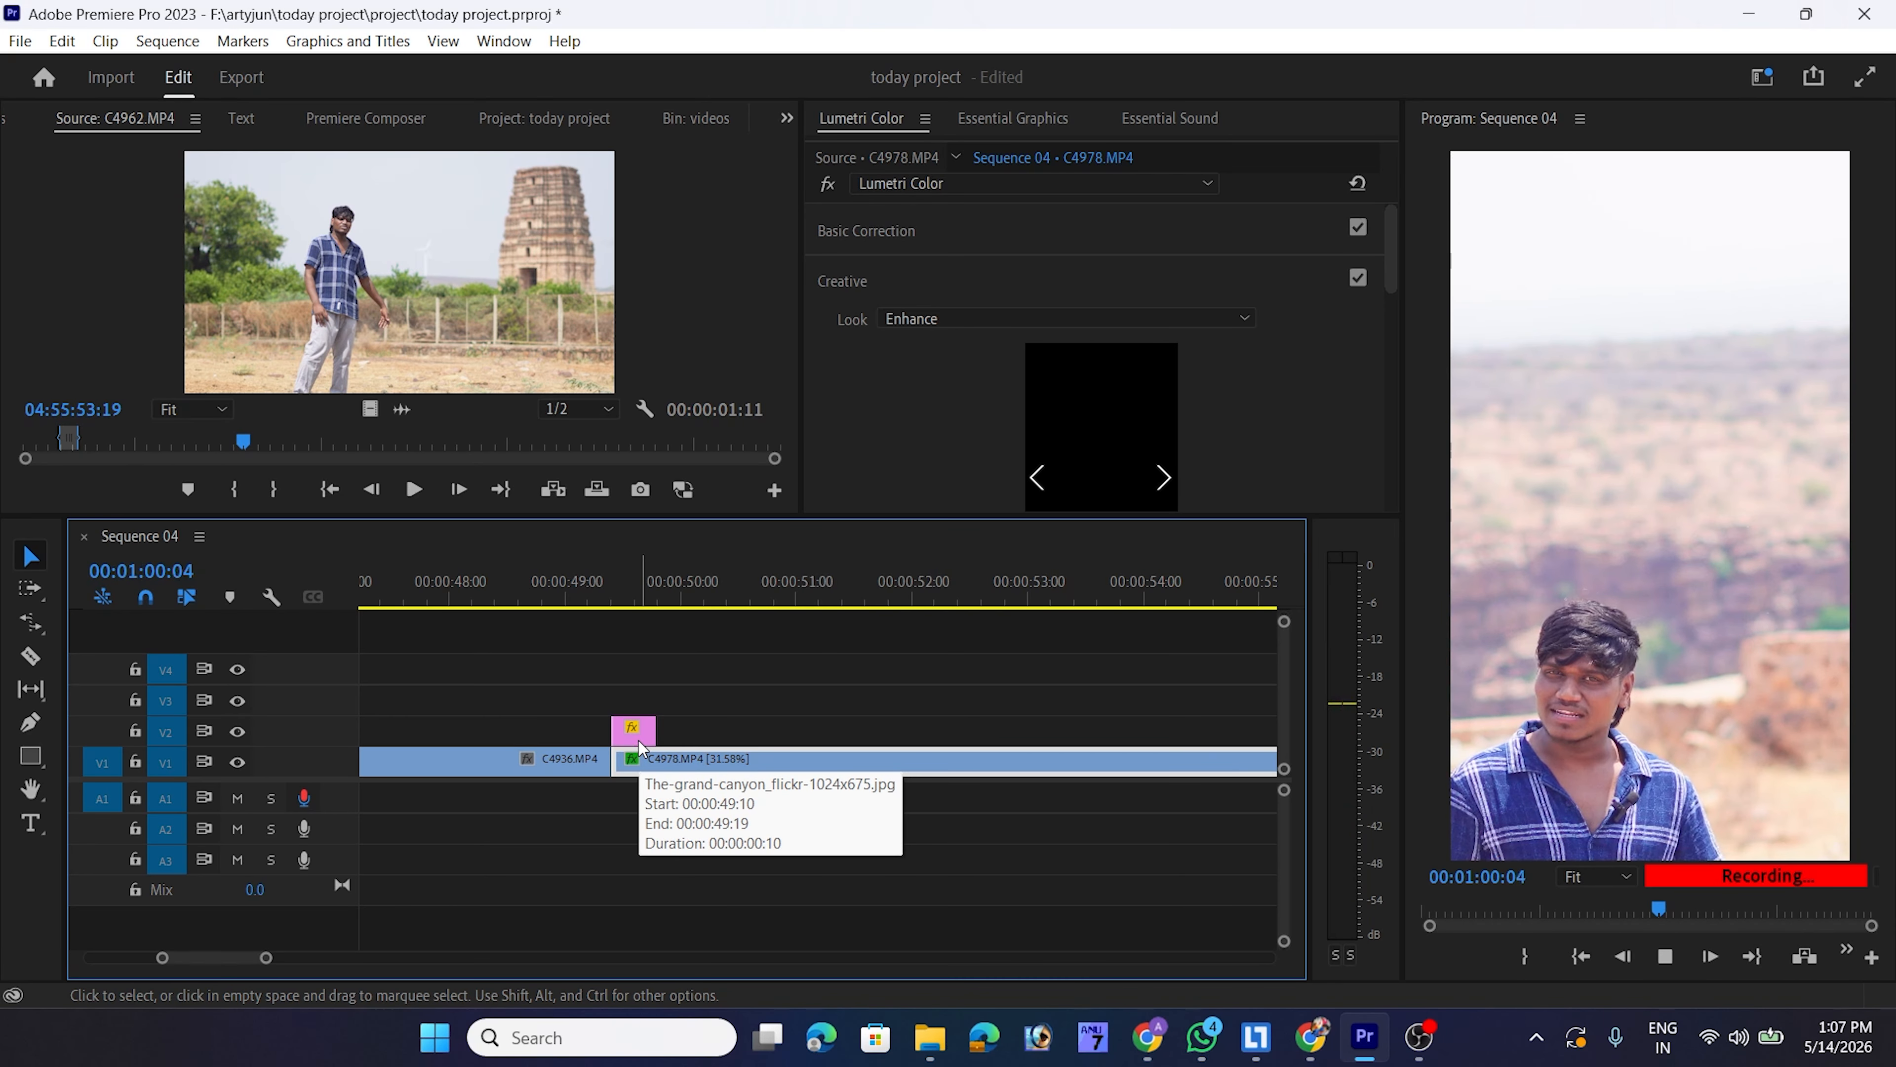
click(304, 798)
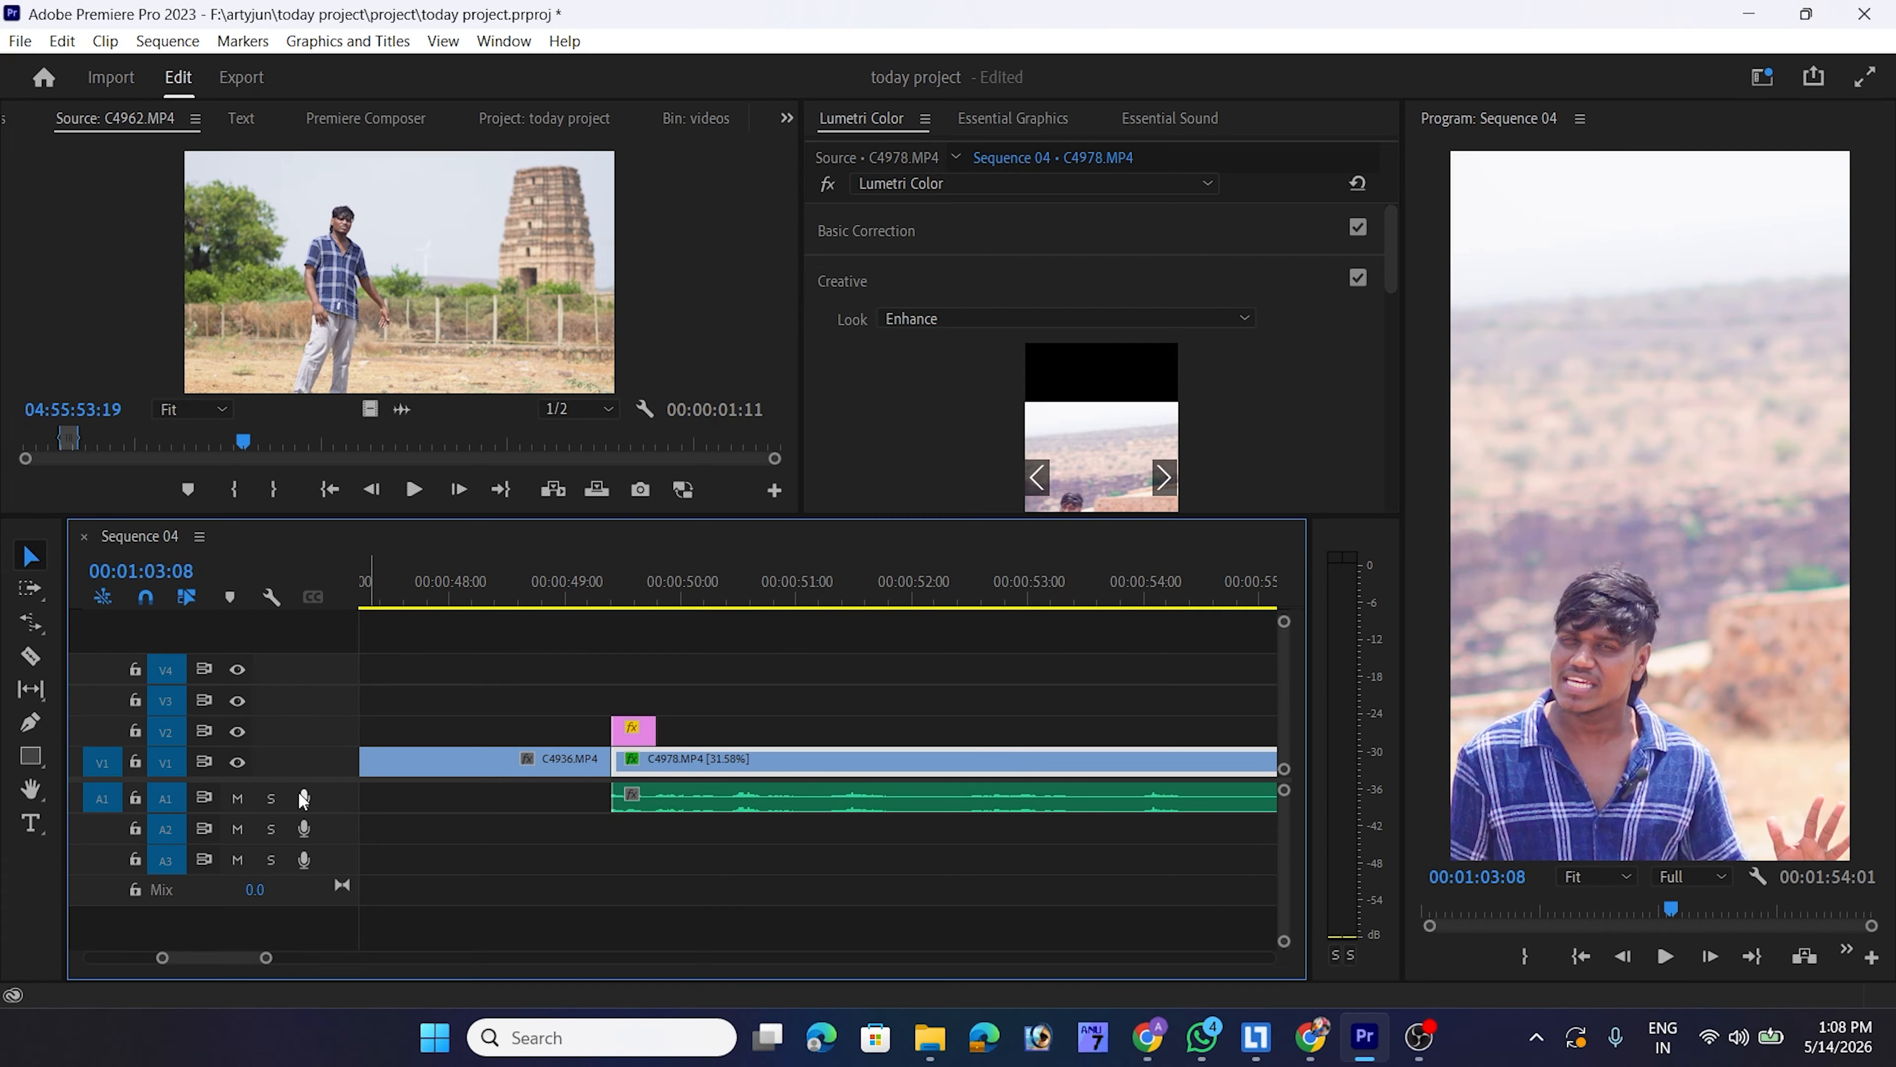
scroll(480, 809, down, 2)
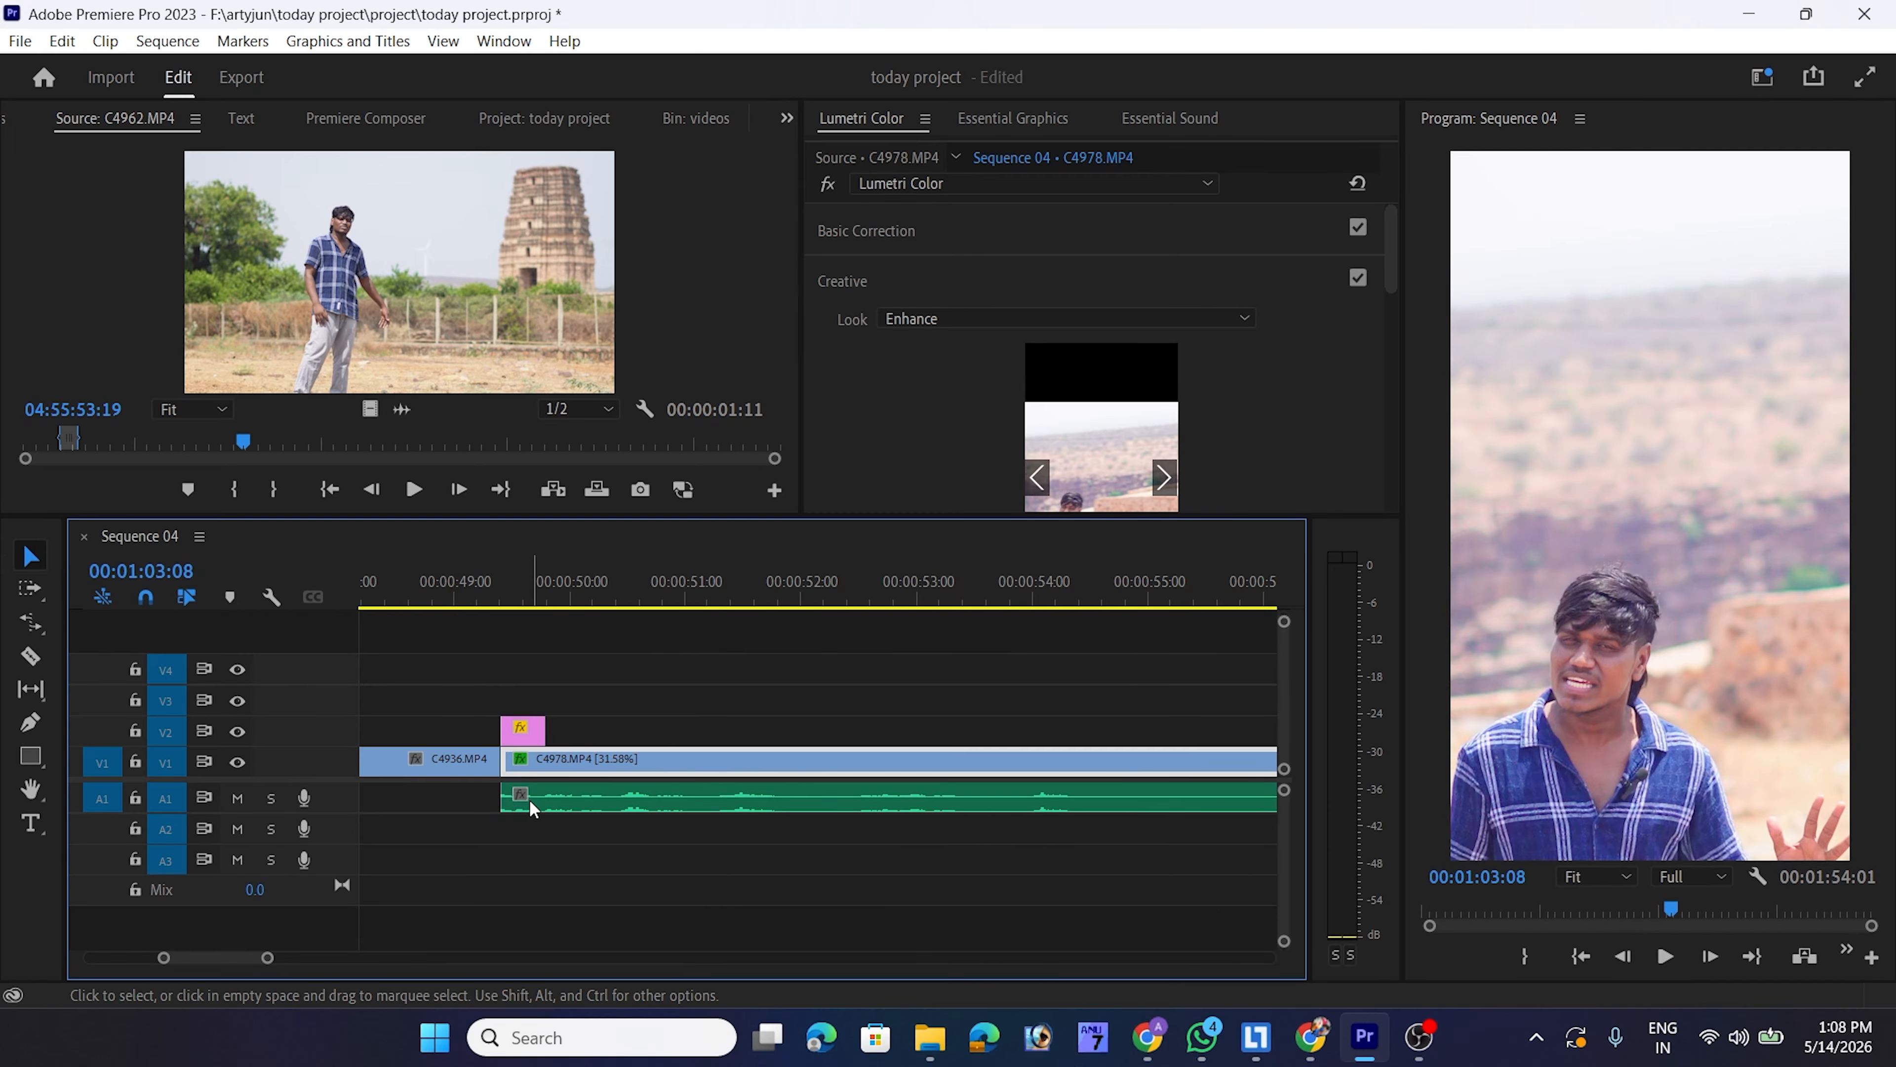
key(minus)
key(minus)
scroll(733, 781, down, 2)
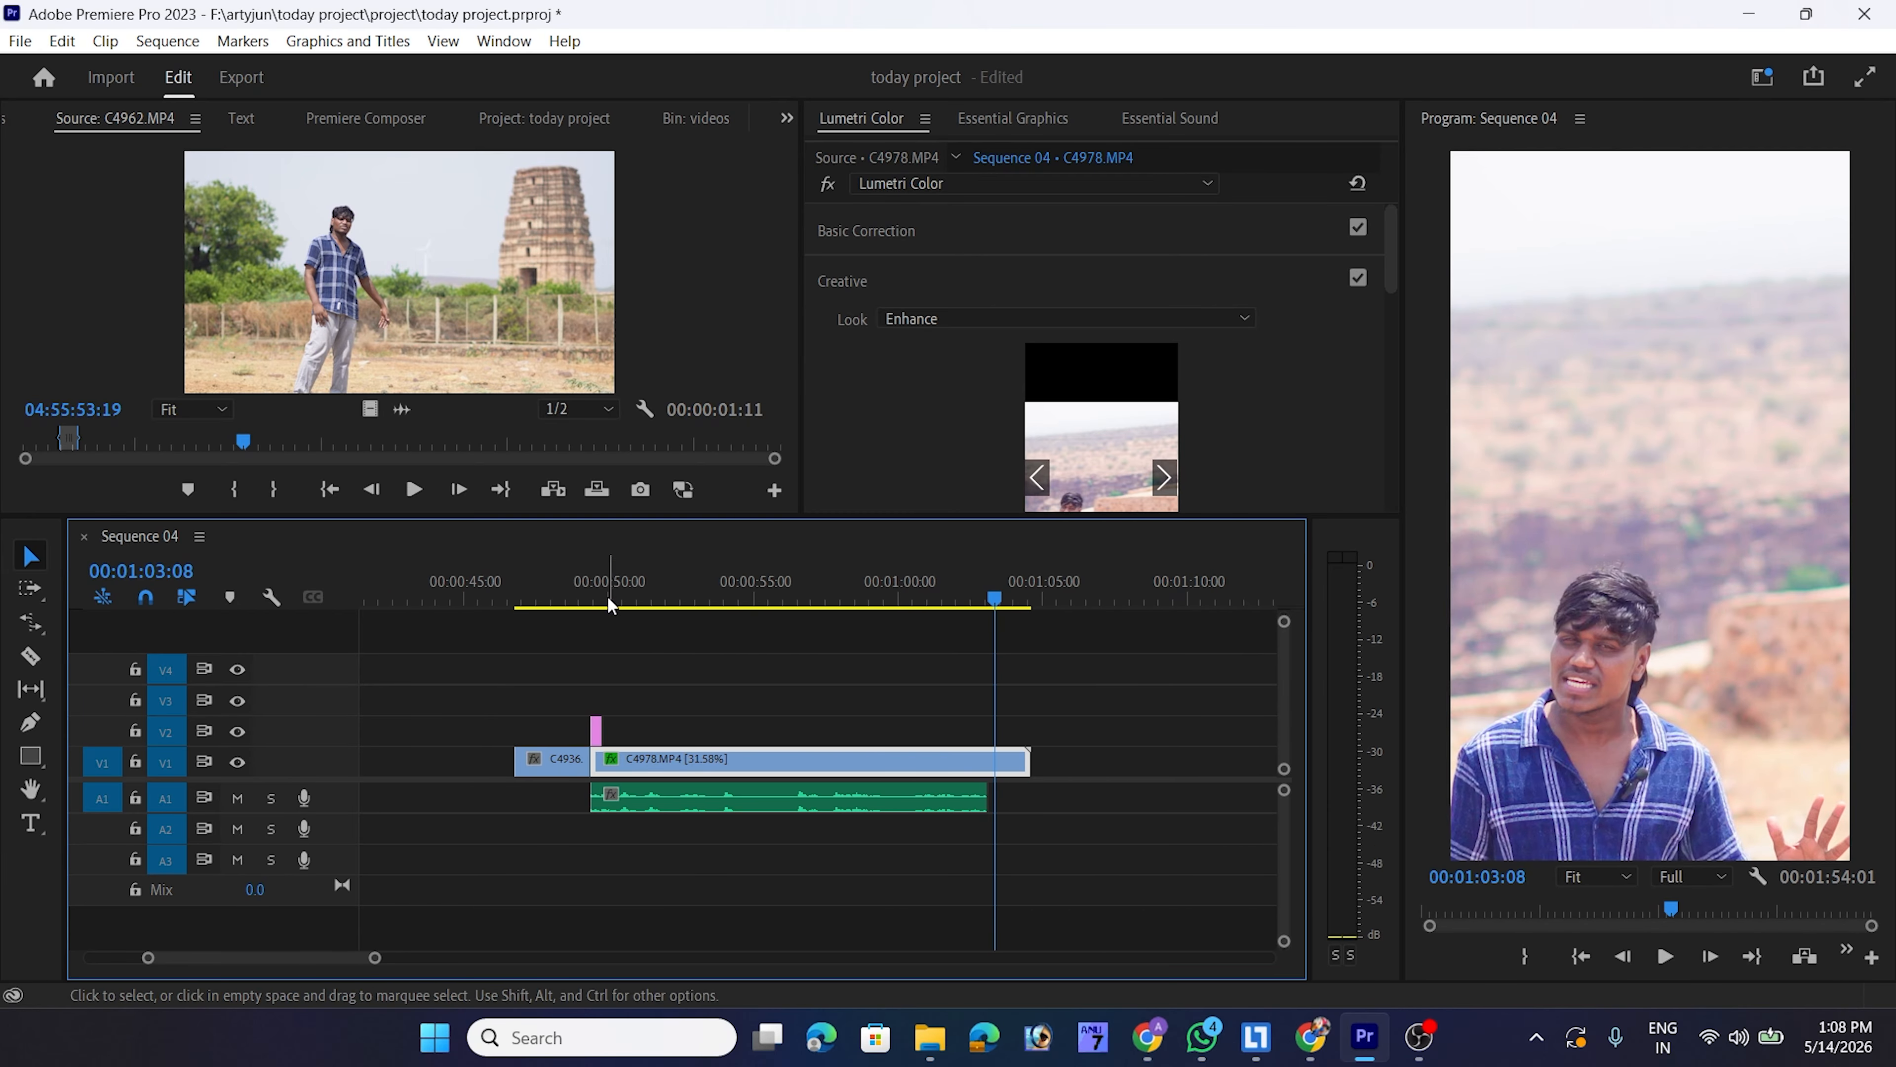
Examine the recorded voice-over clip's waveform on track A1 around 00:00:54:08
drag(608, 598, 734, 702)
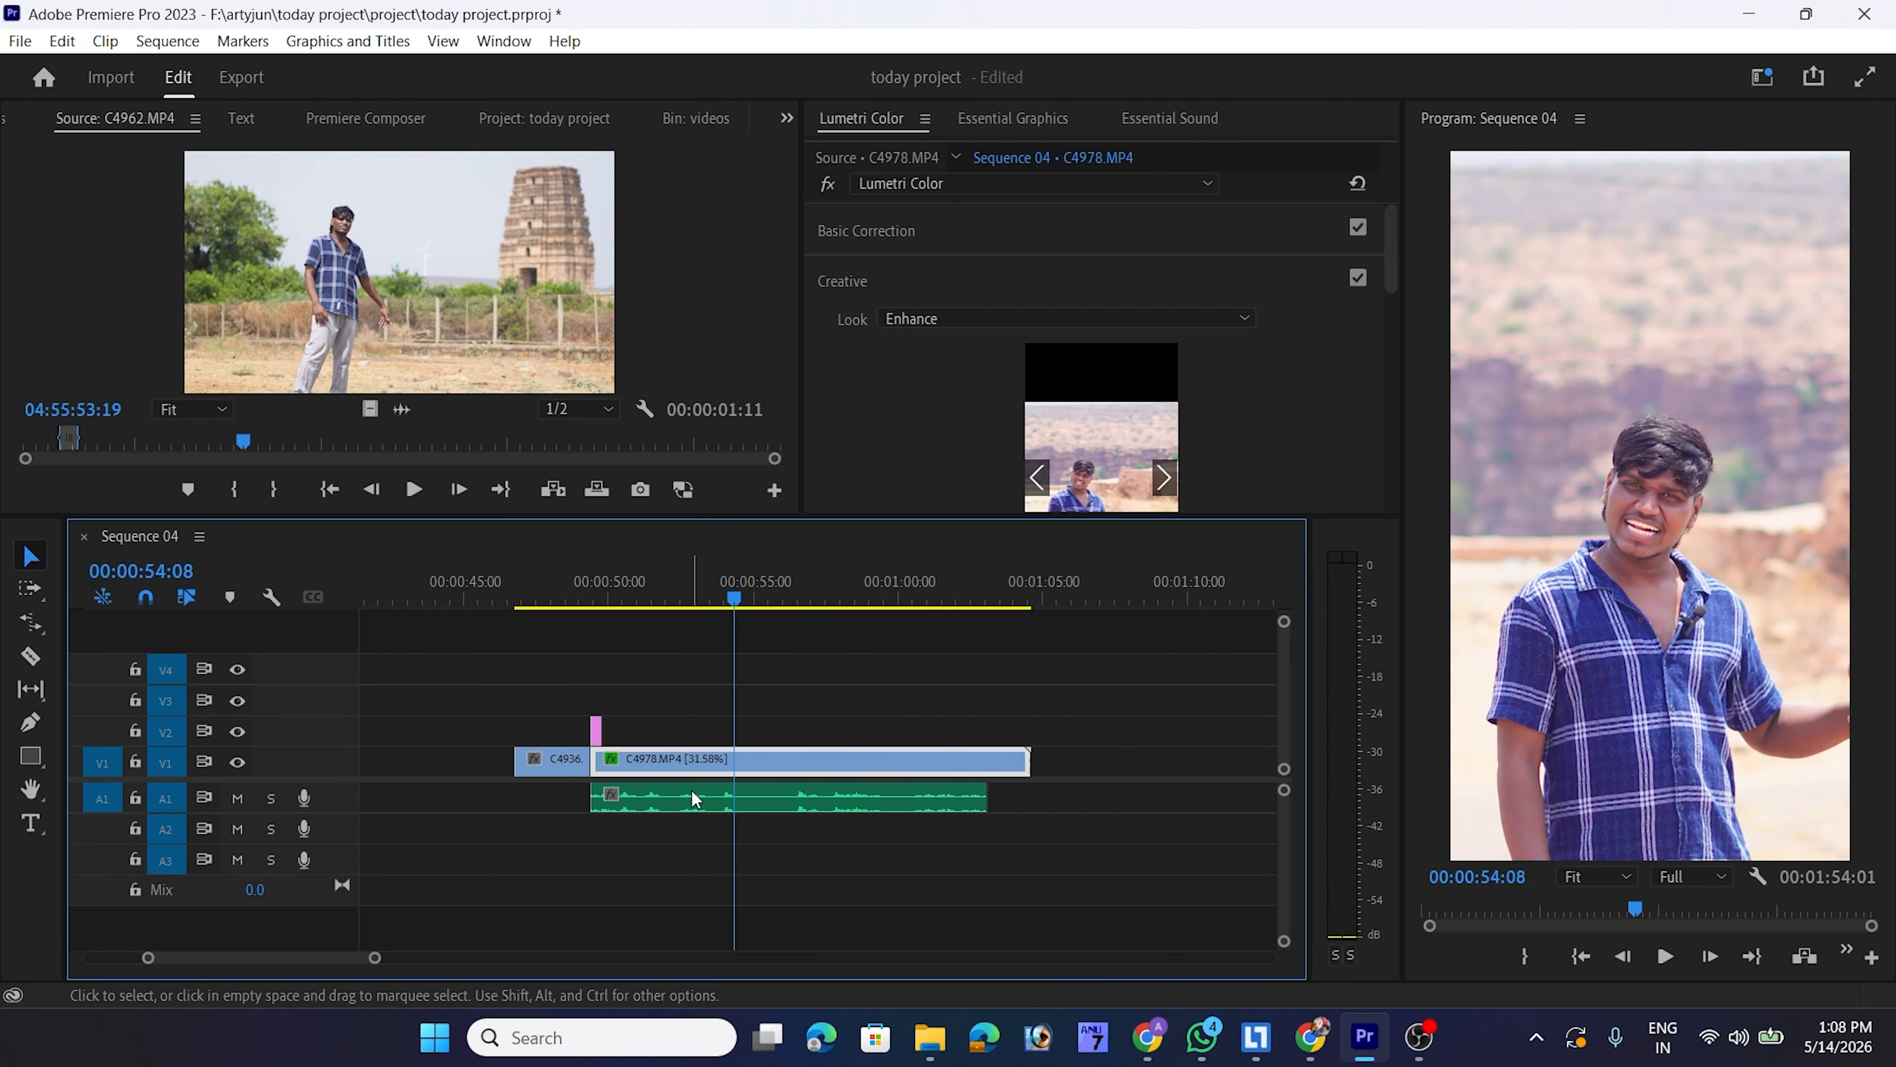
key(equal)
key(equal)
scroll(761, 807, down, 2)
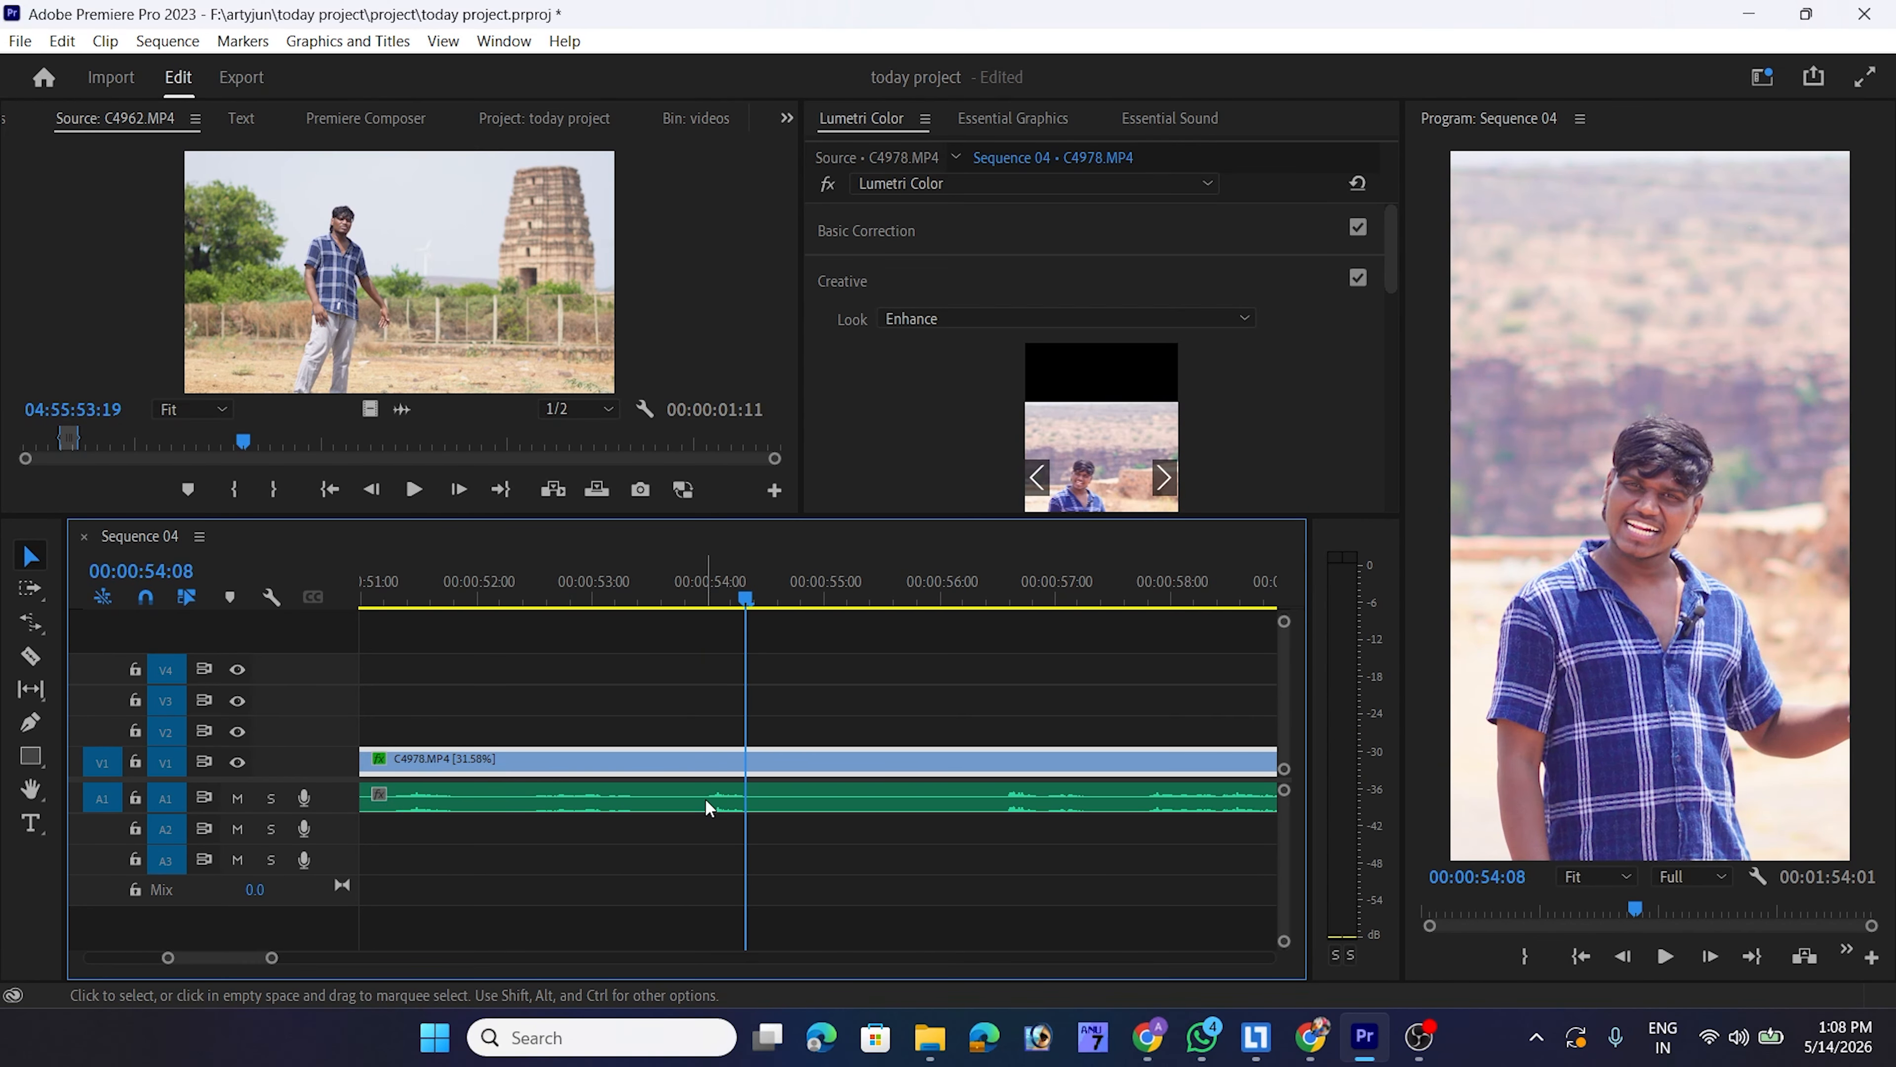
key(minus)
key(minus)
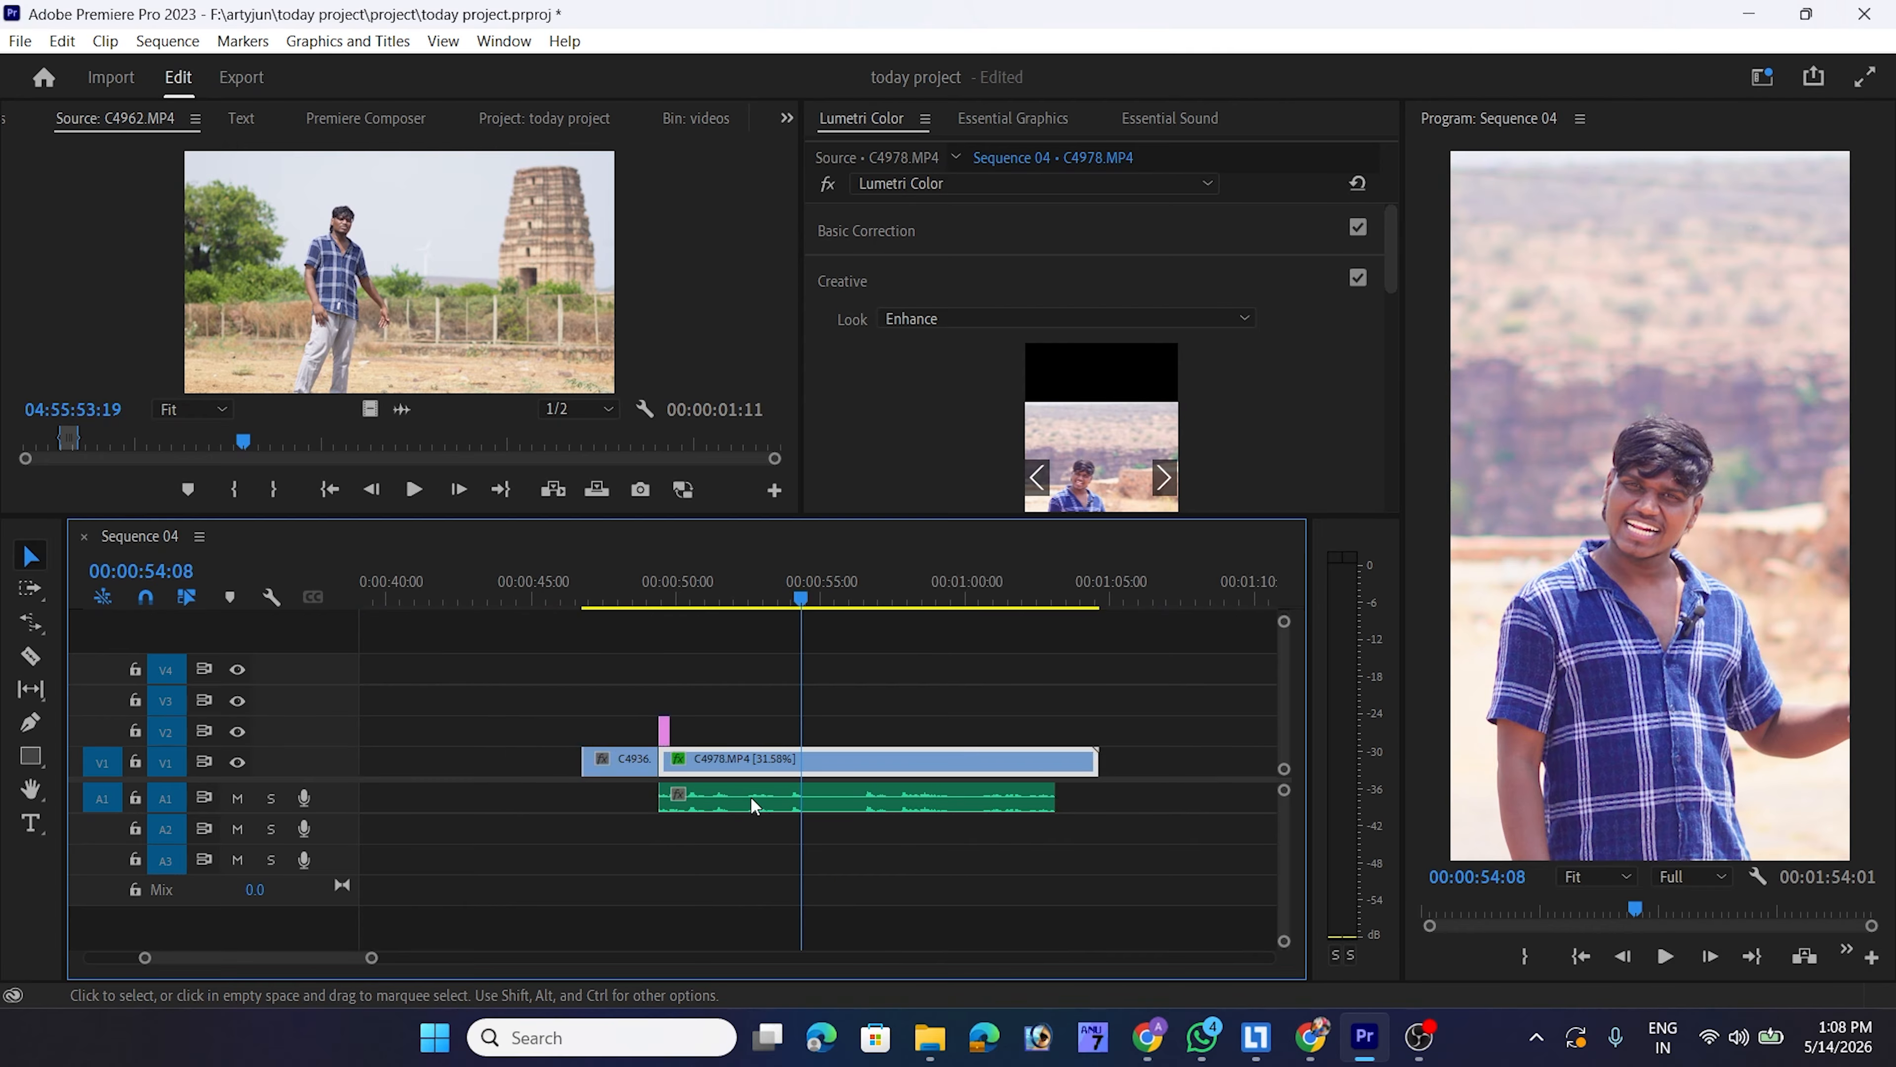
scroll(751, 798, down, 1)
key(equal)
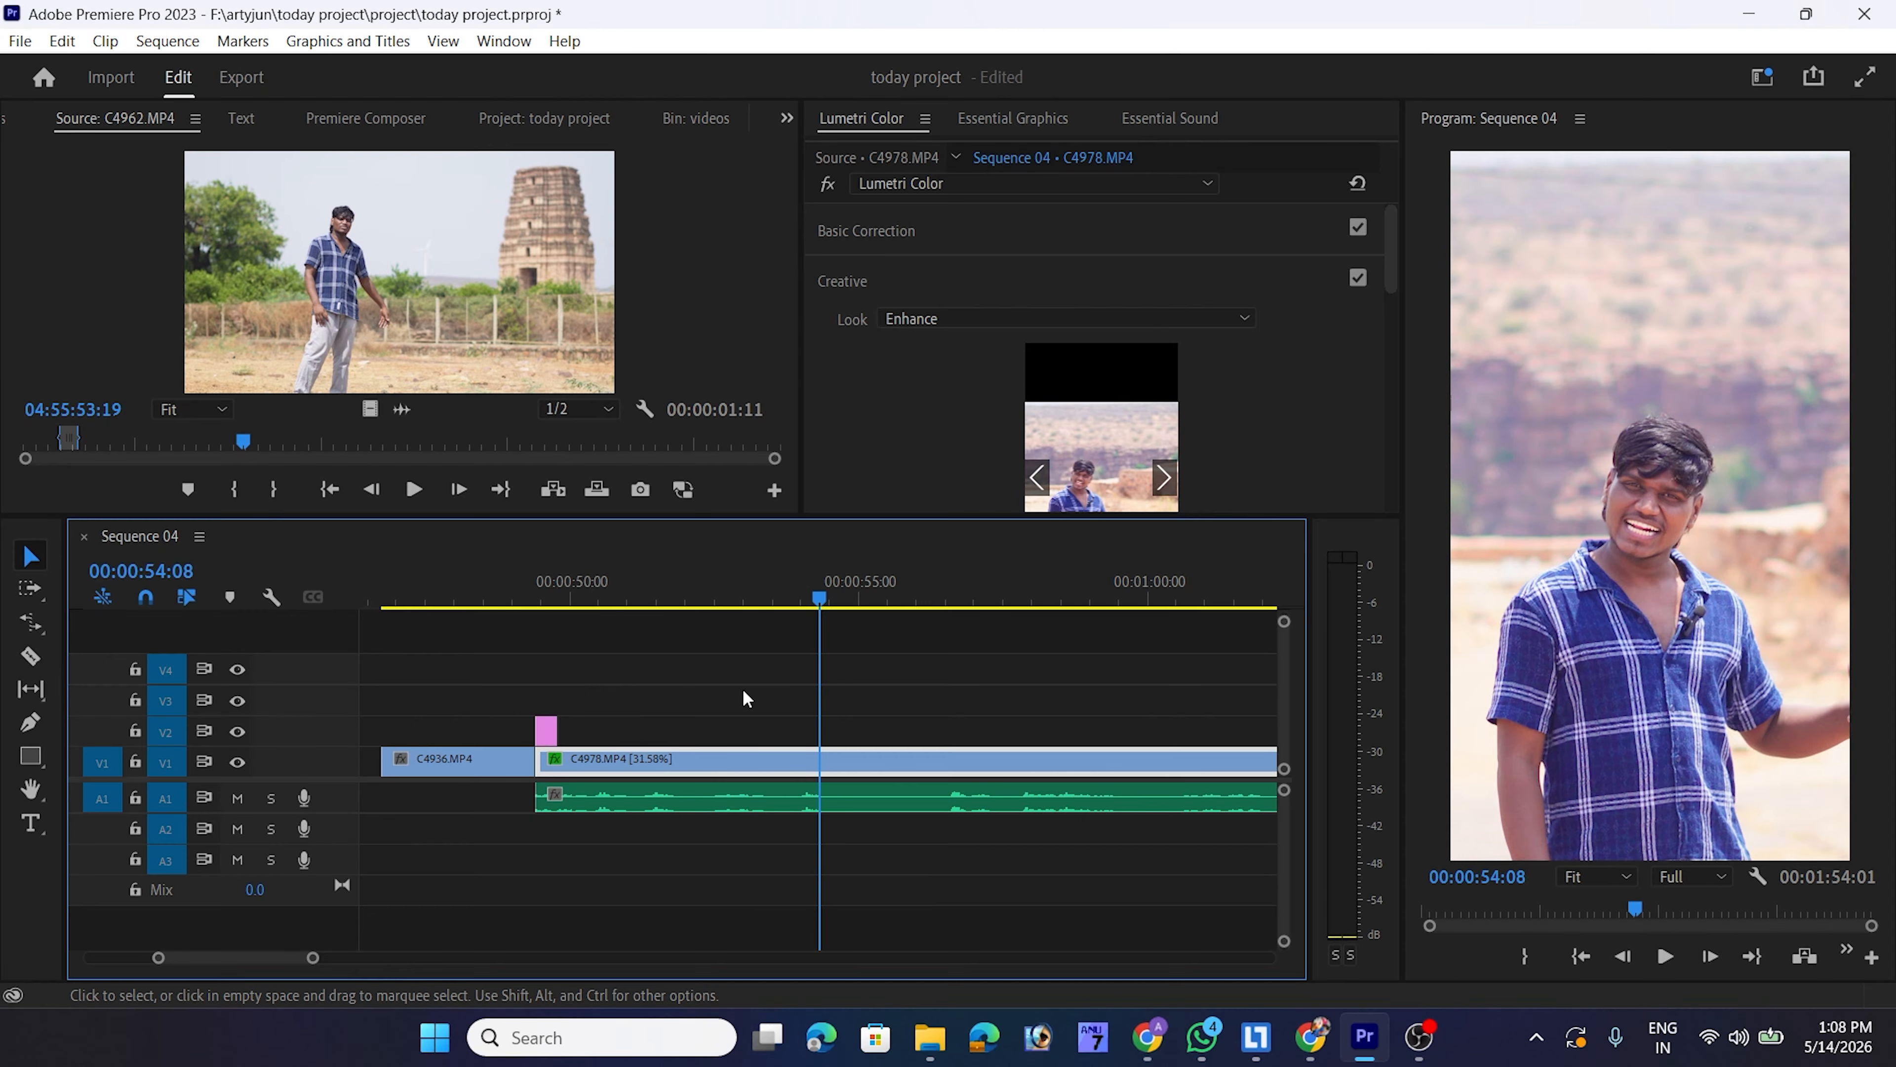
click(754, 803)
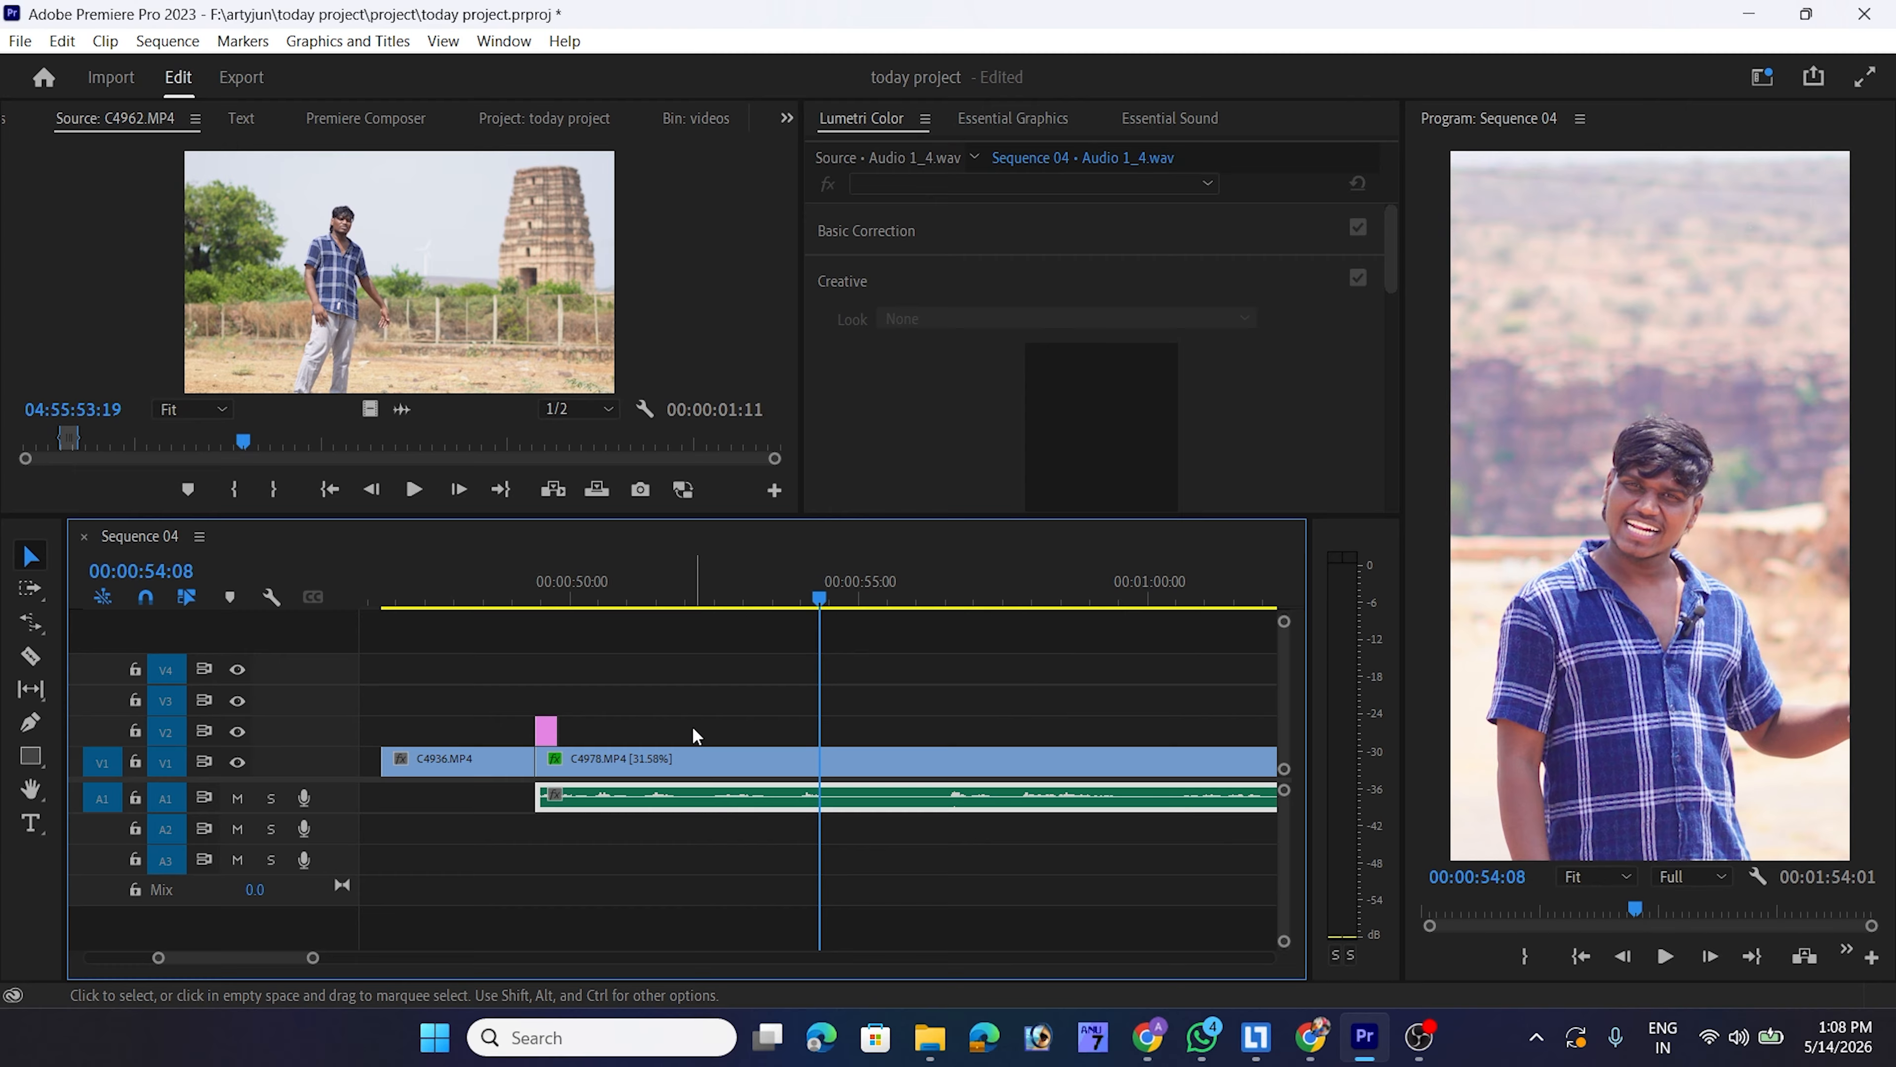
click(727, 709)
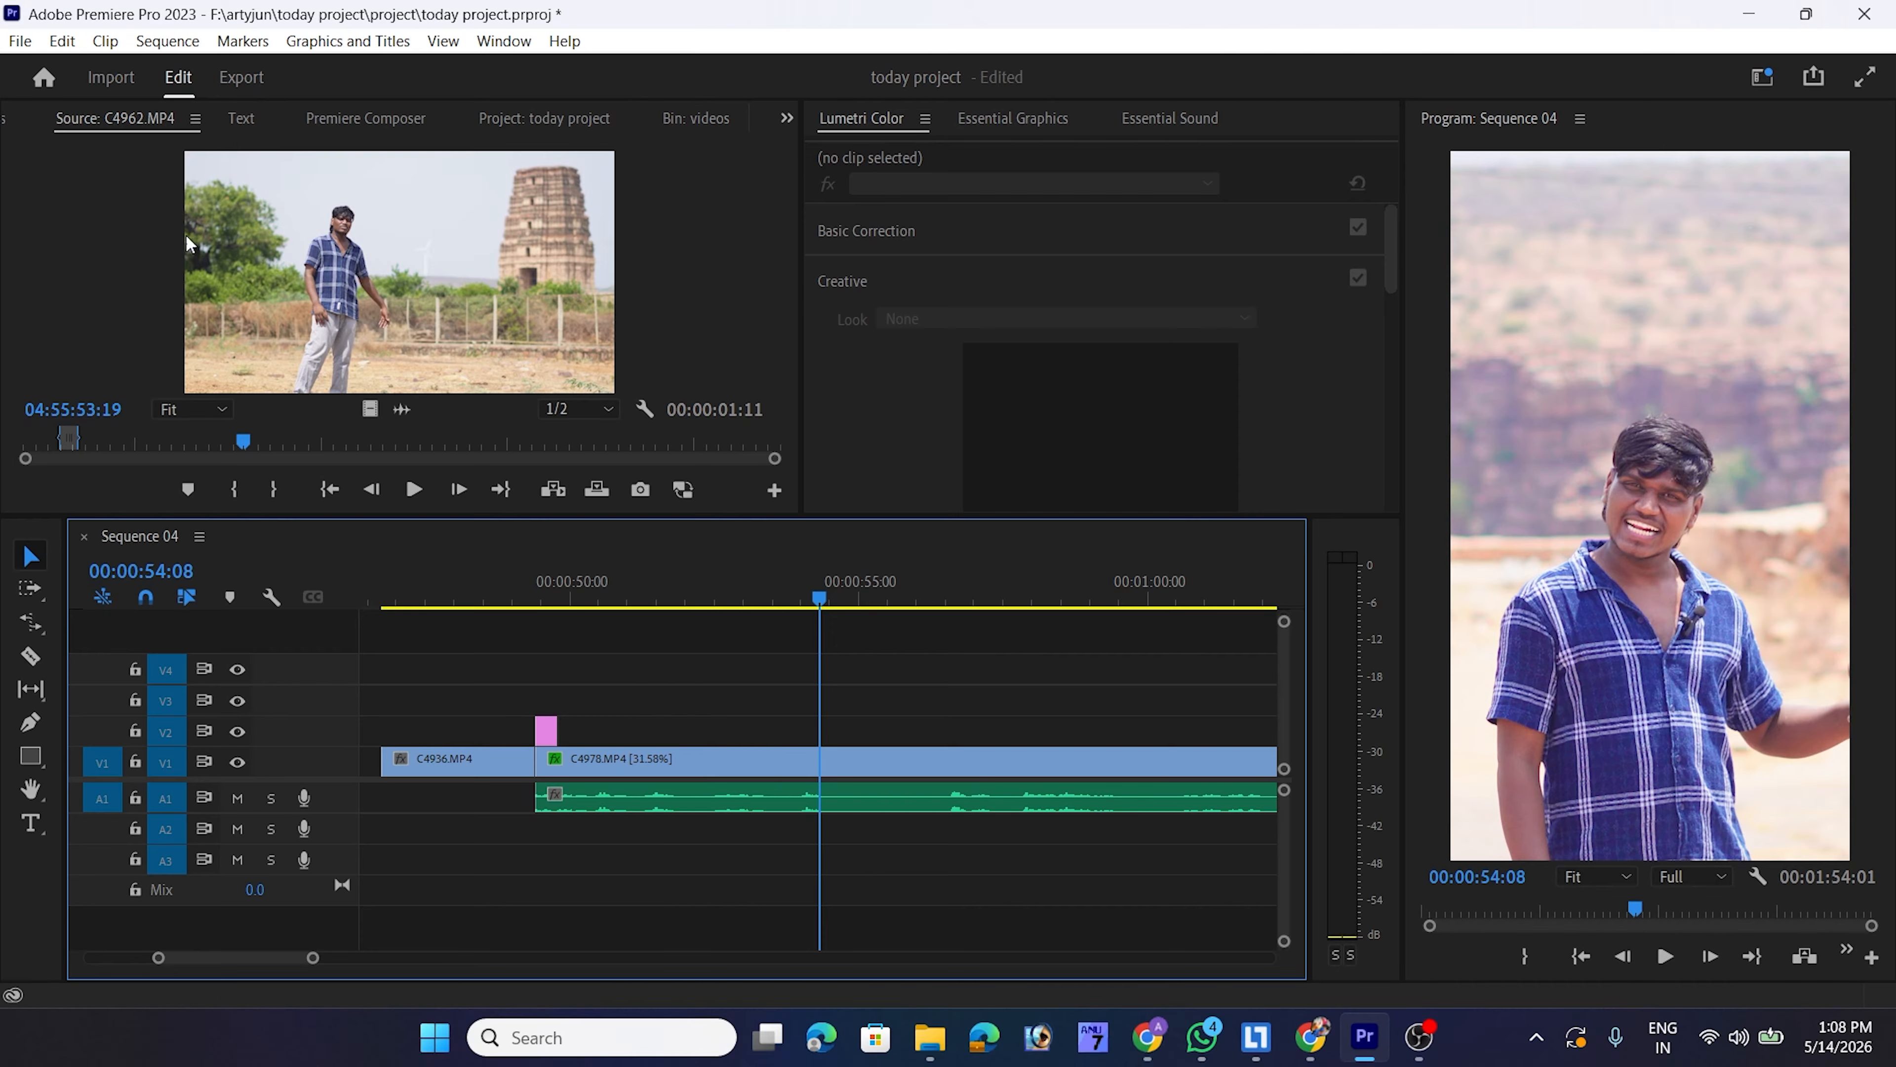
Choose System Default - Microphone Array as the default input in the Audio Hardware preferences and apply it
click(61, 42)
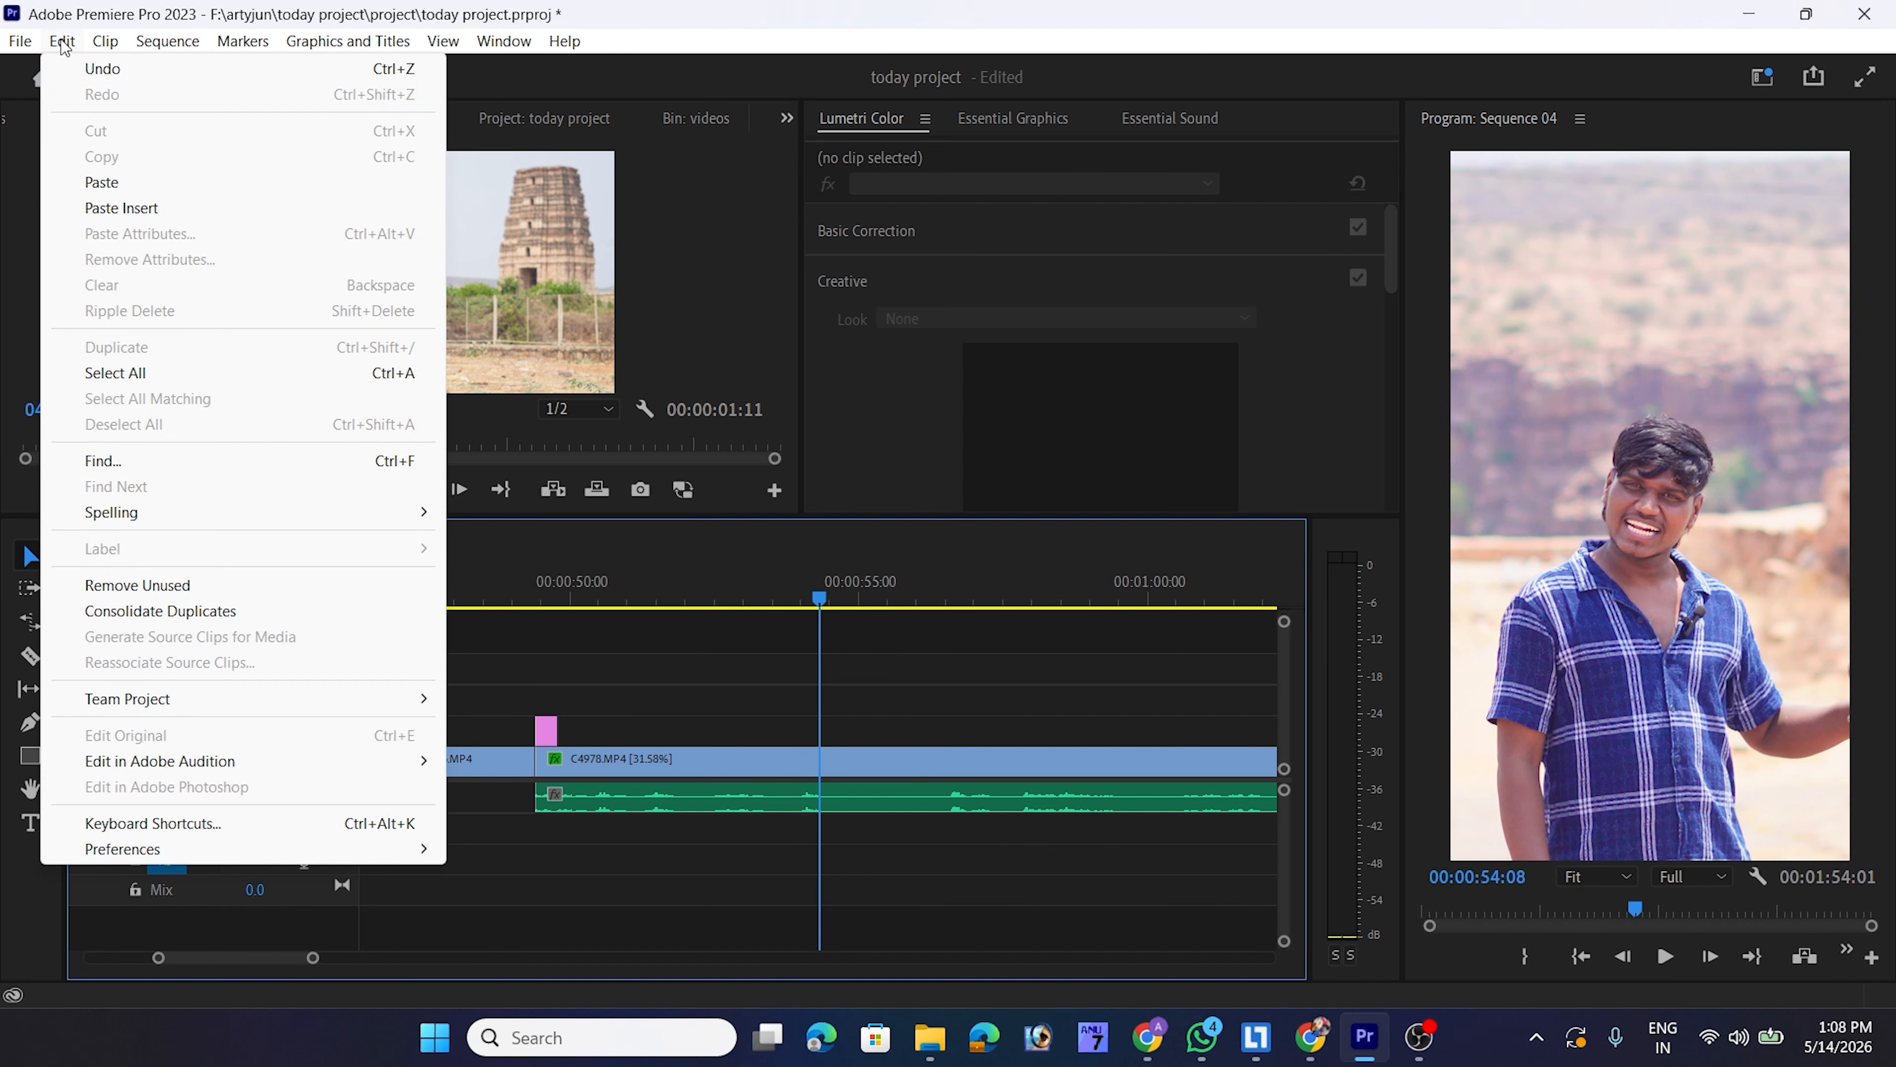
mouse_move(159, 851)
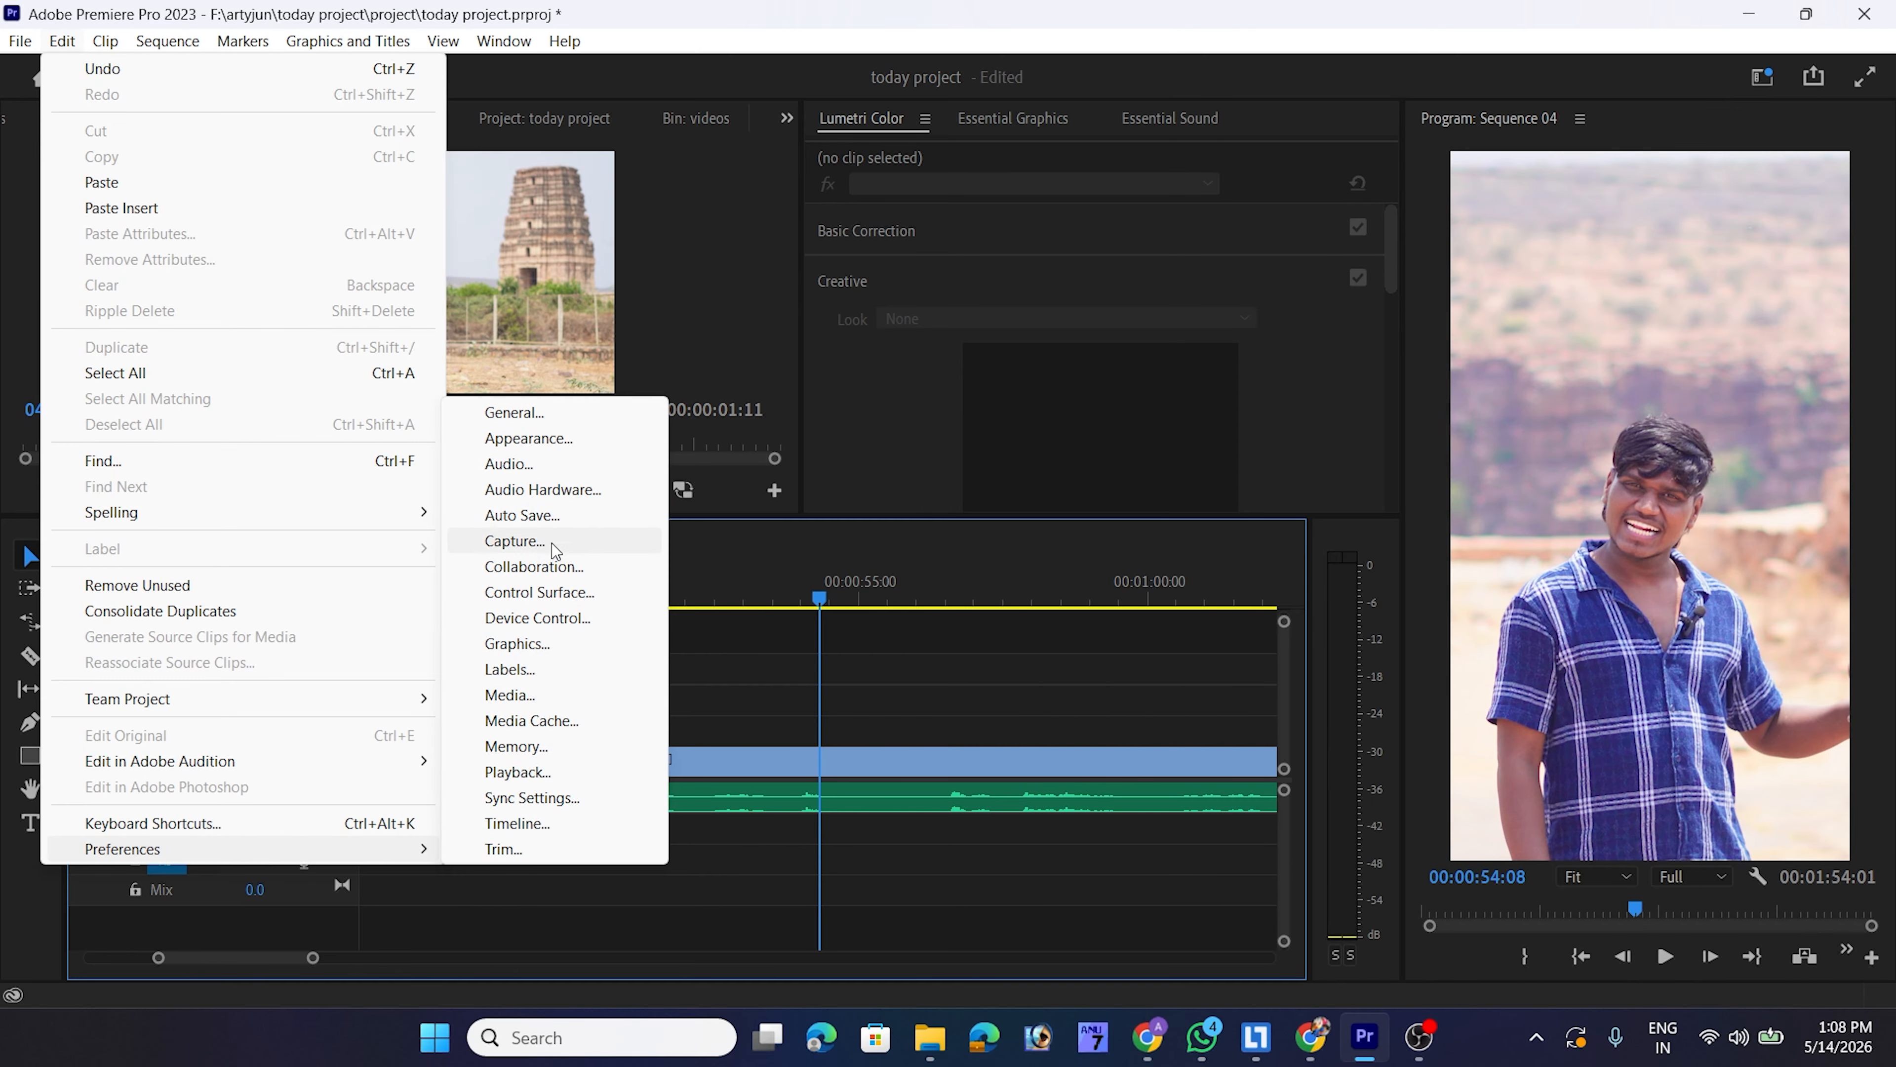
key(Escape)
key(Escape)
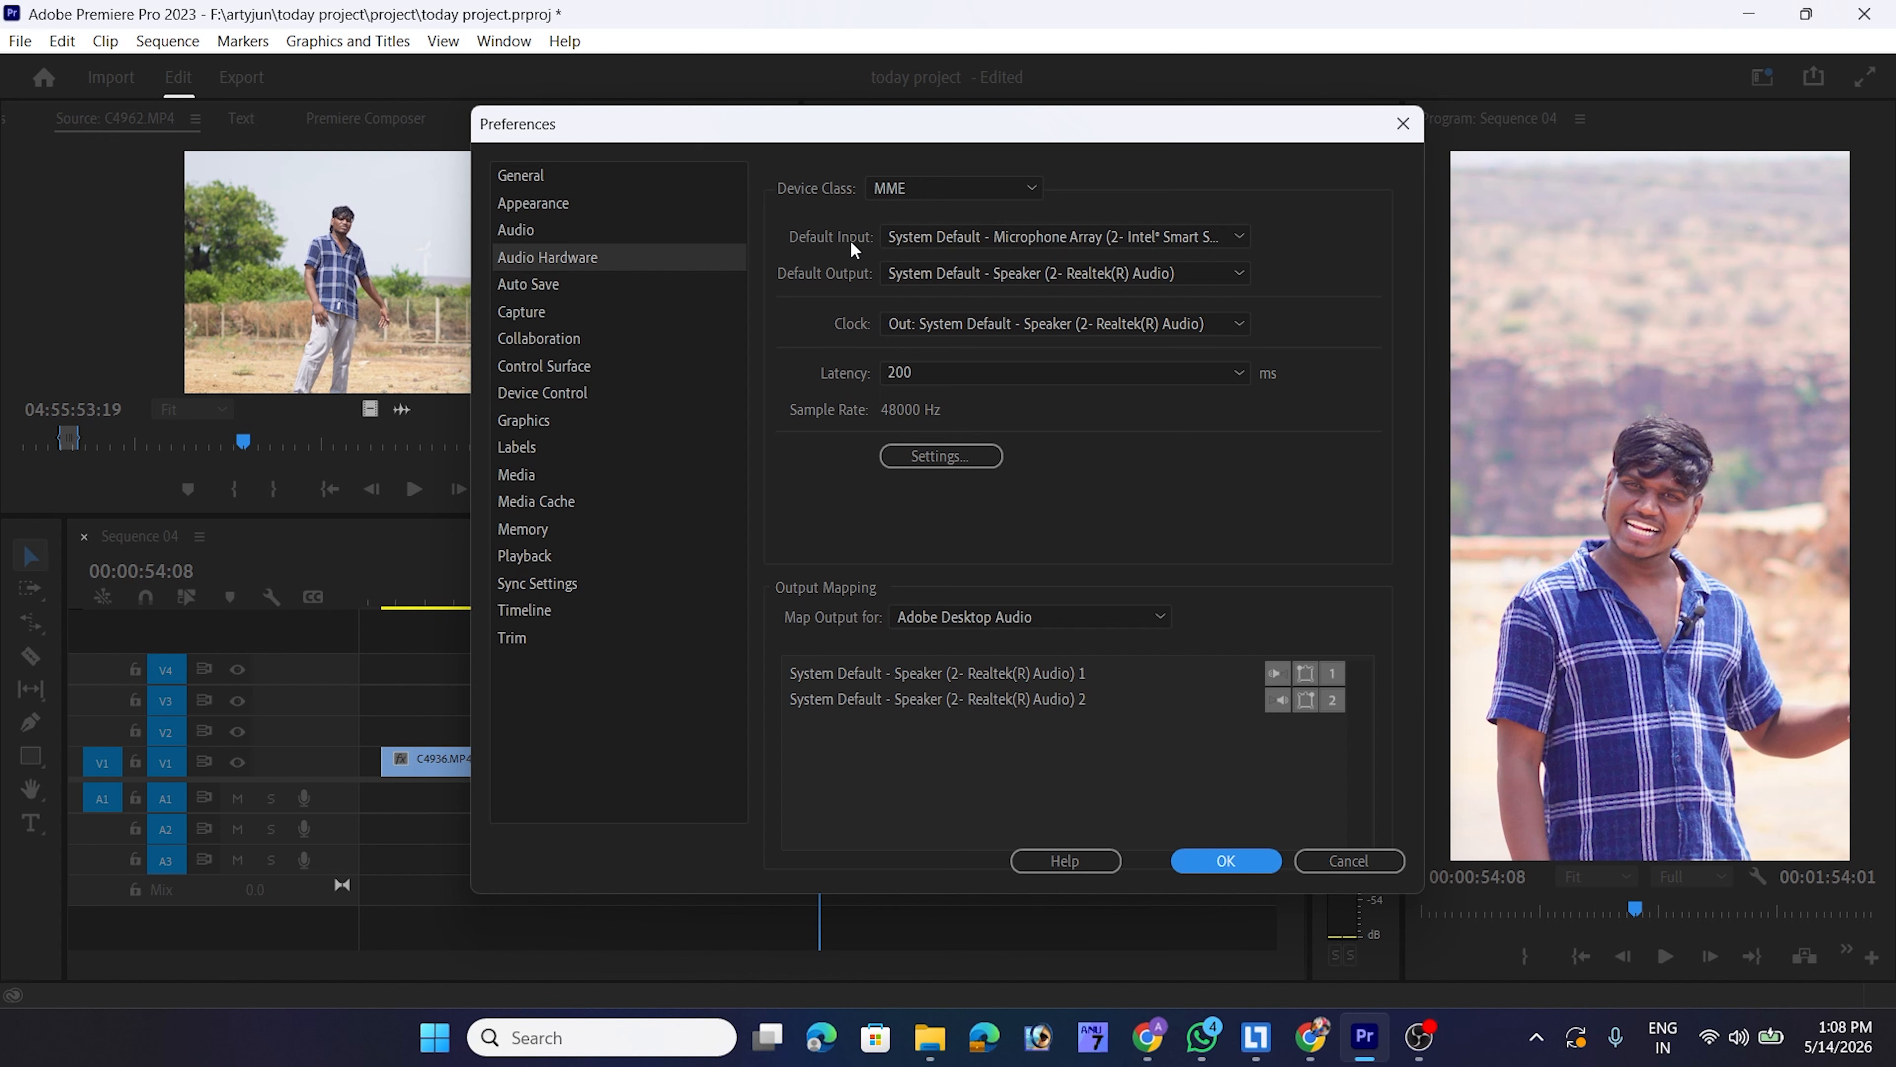
click(910, 233)
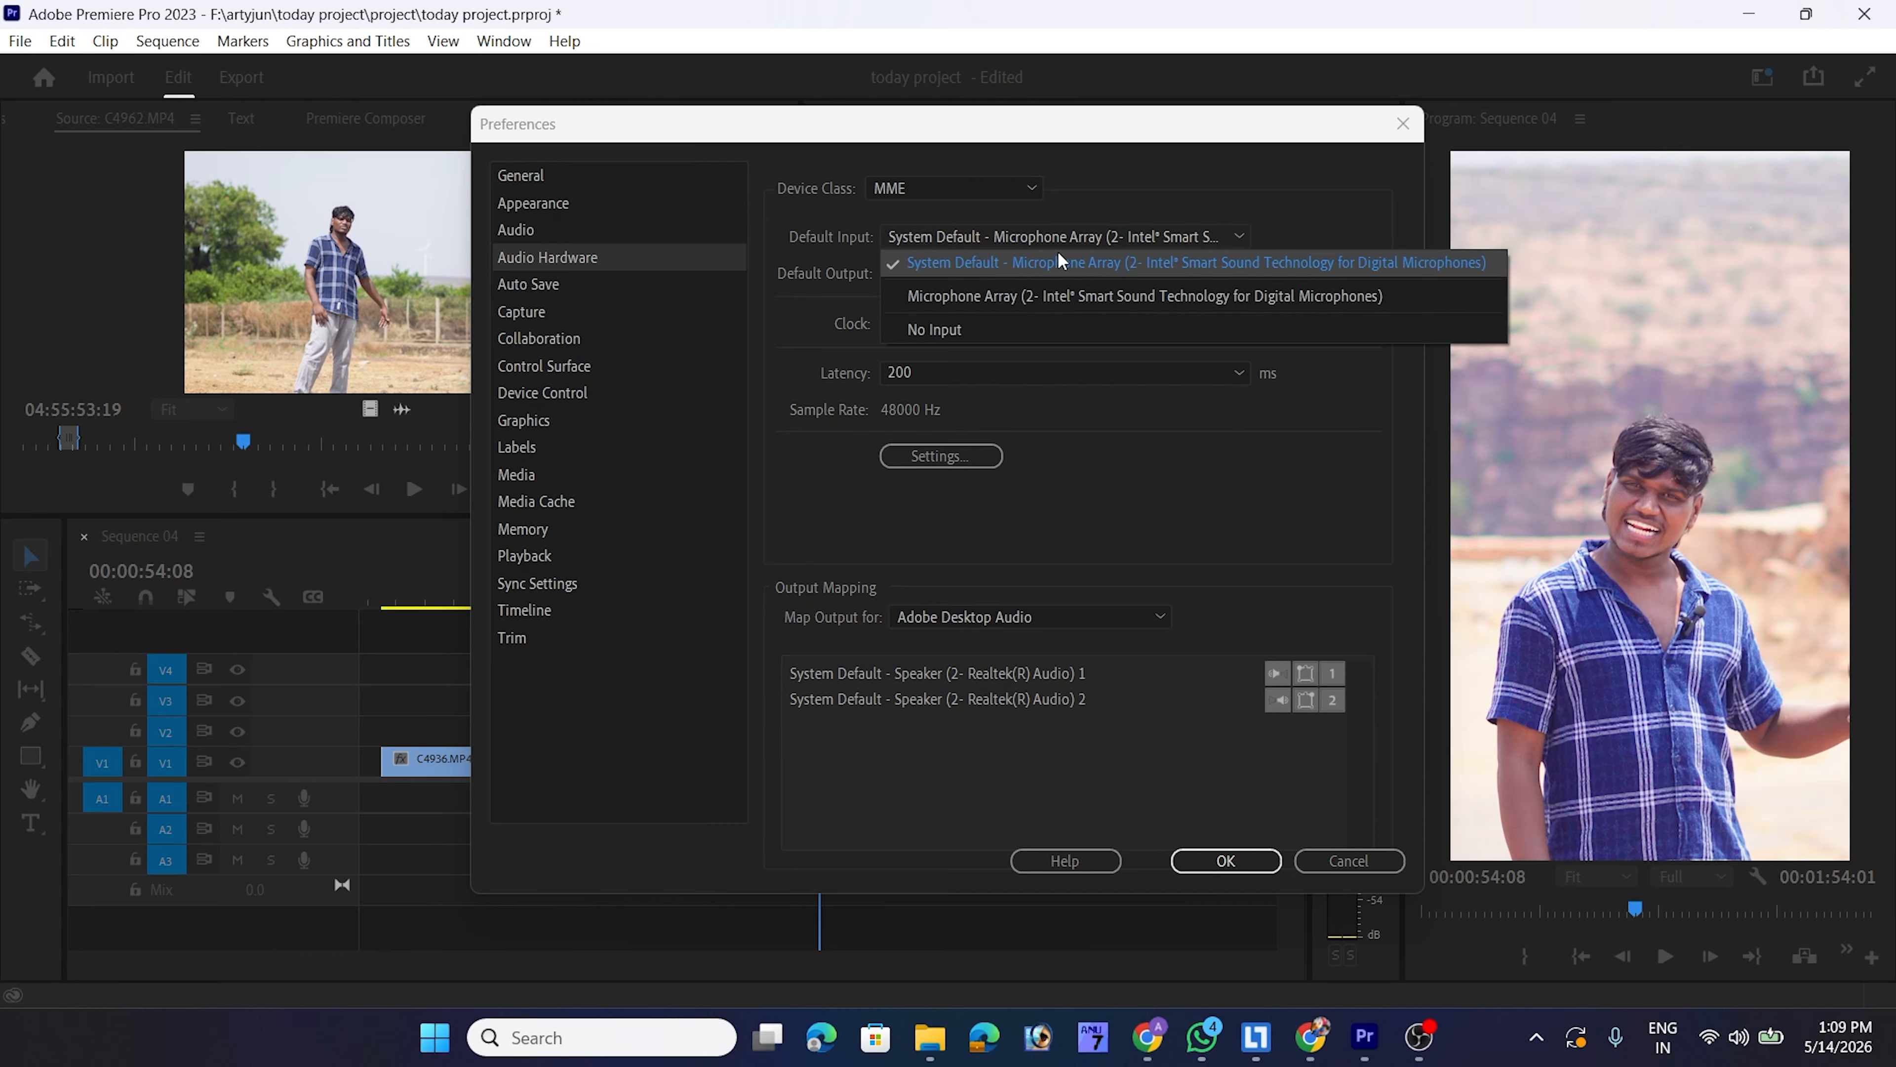
click(1119, 266)
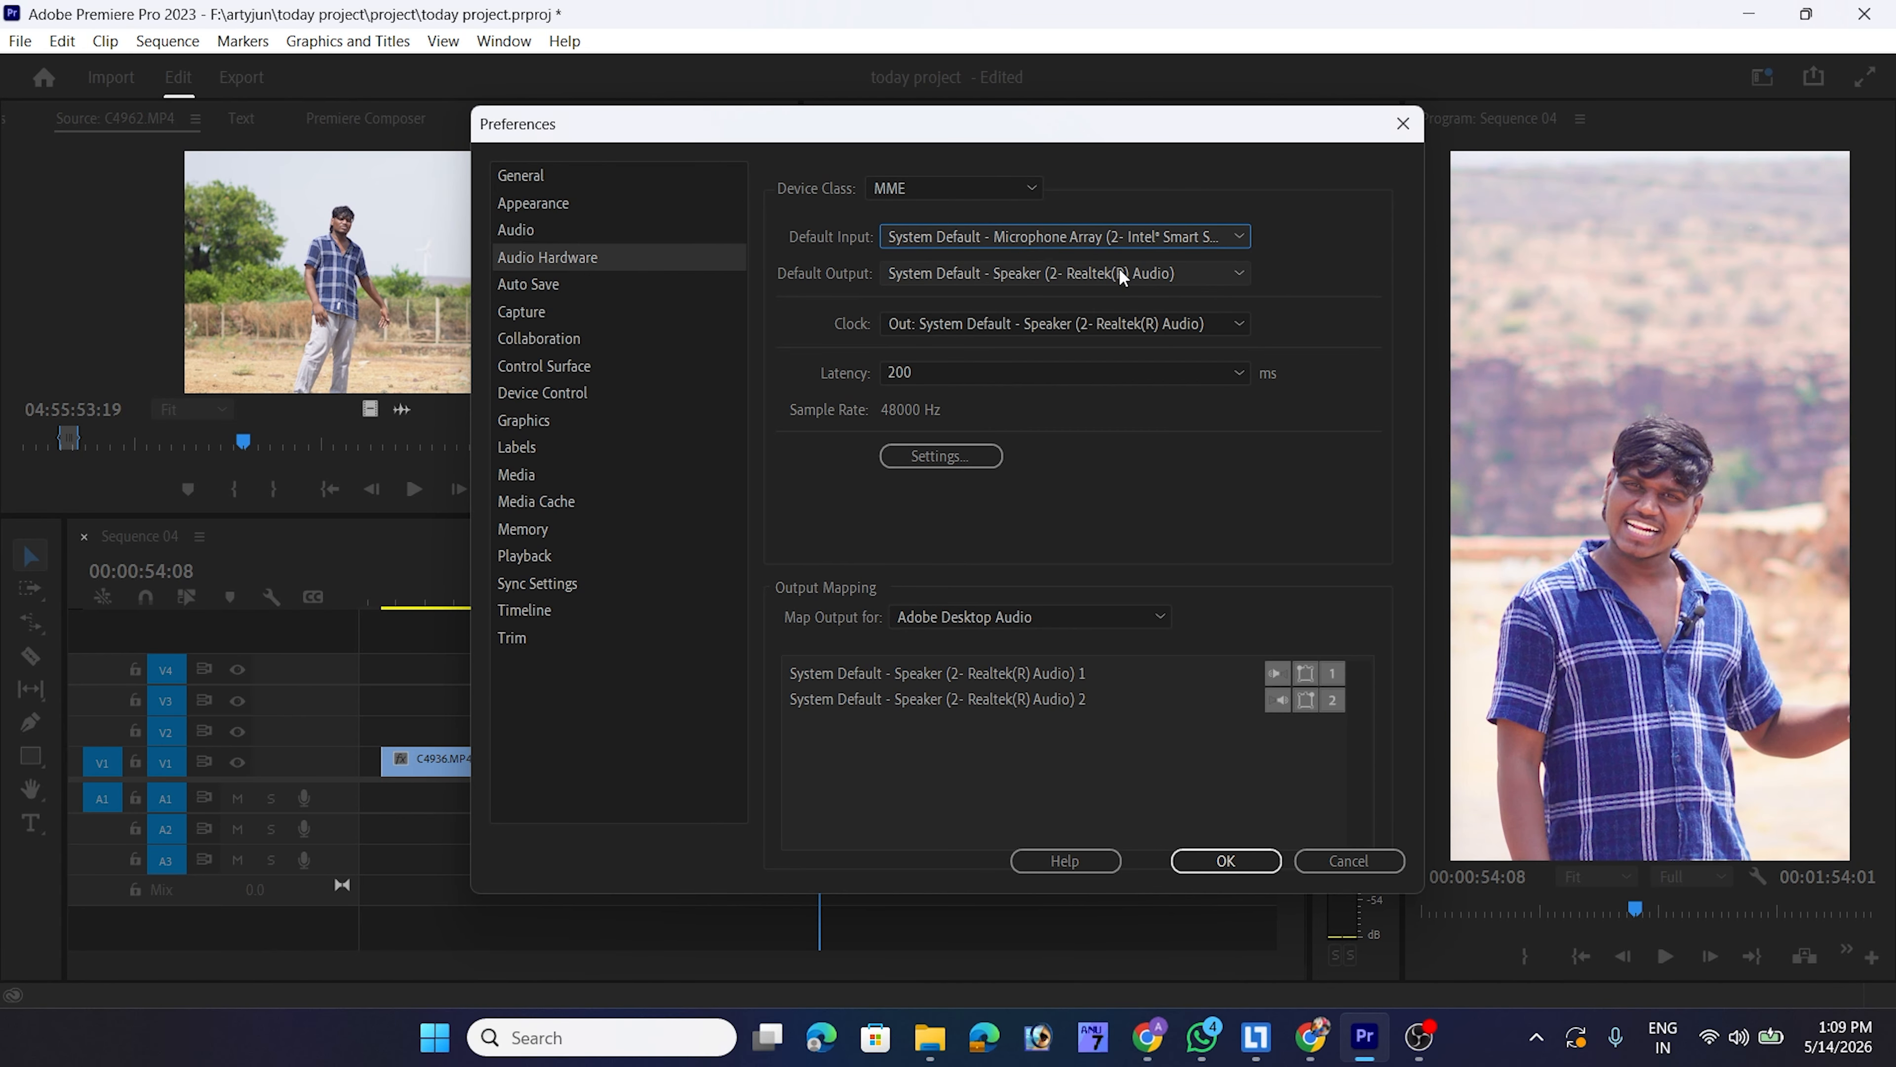
click(1231, 861)
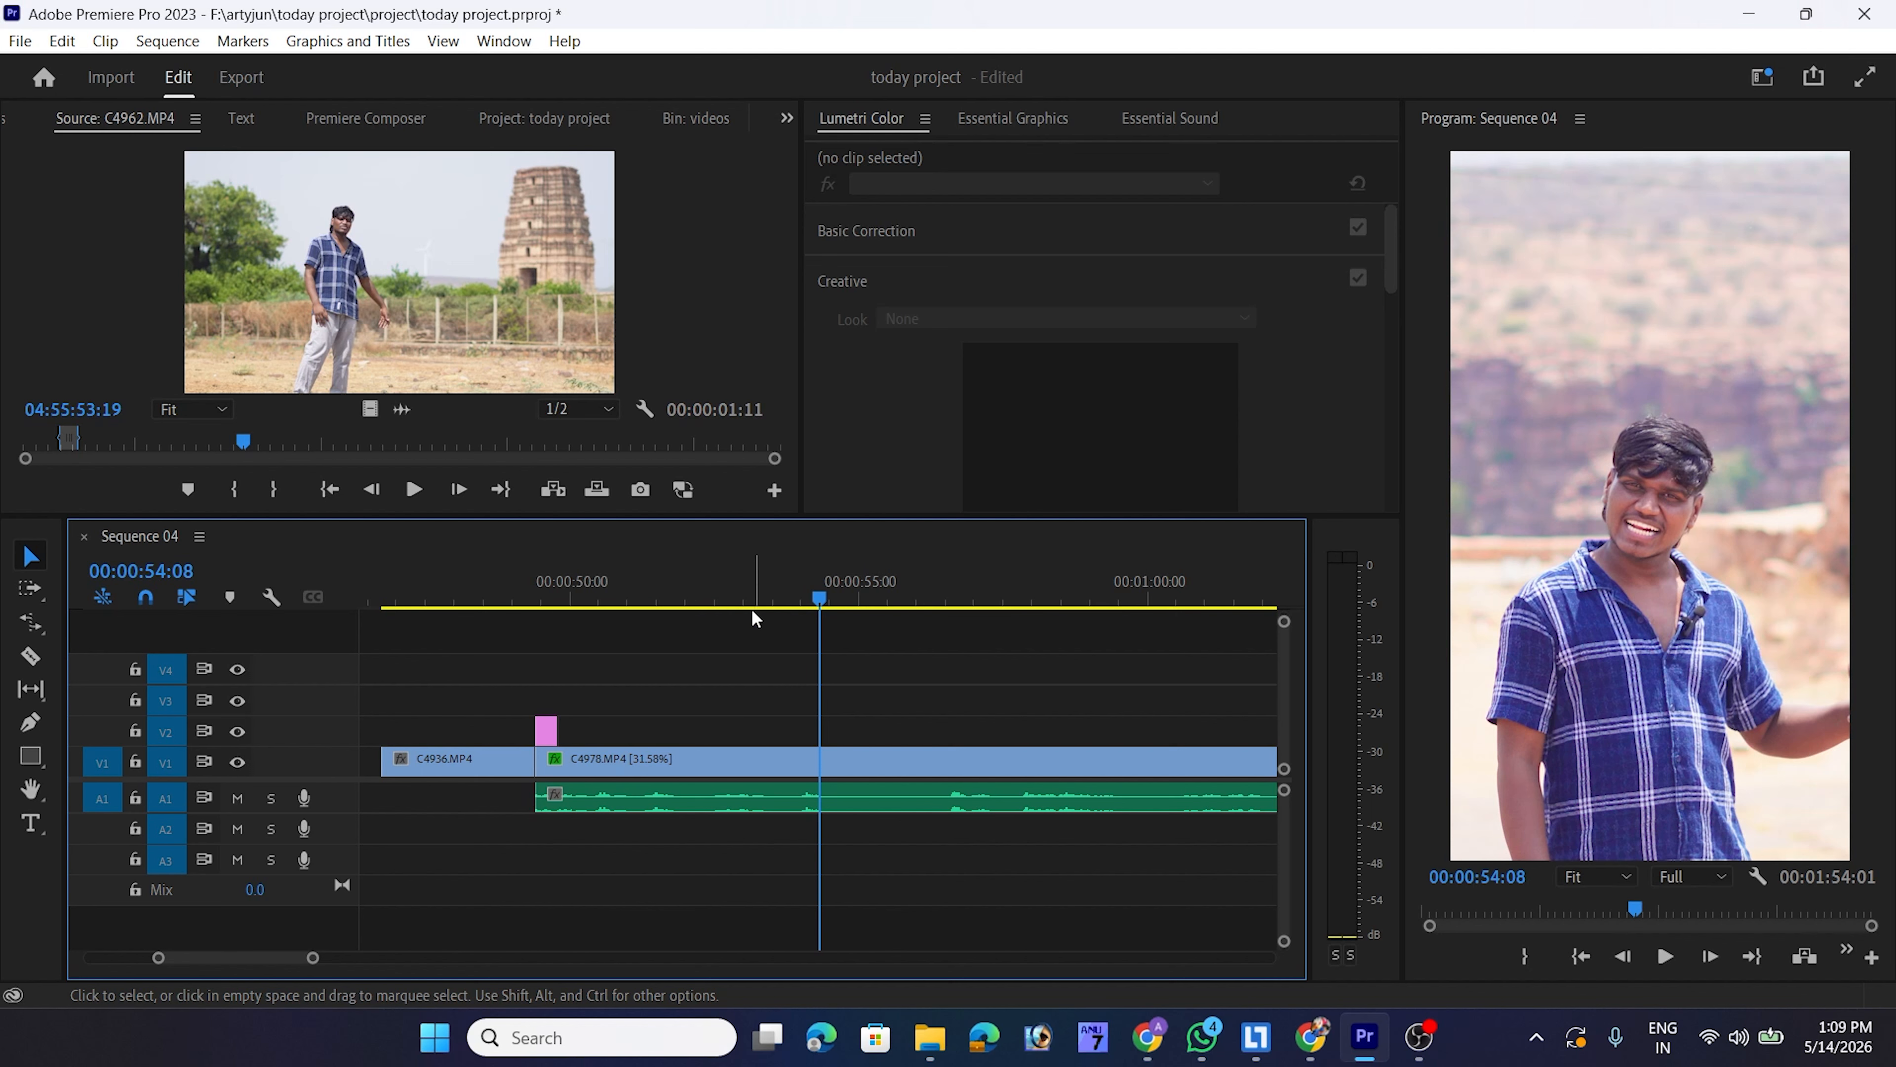
Reveal the recorded voice-over clip from track A1 in the project
click(799, 793)
scroll(799, 794, down, 2)
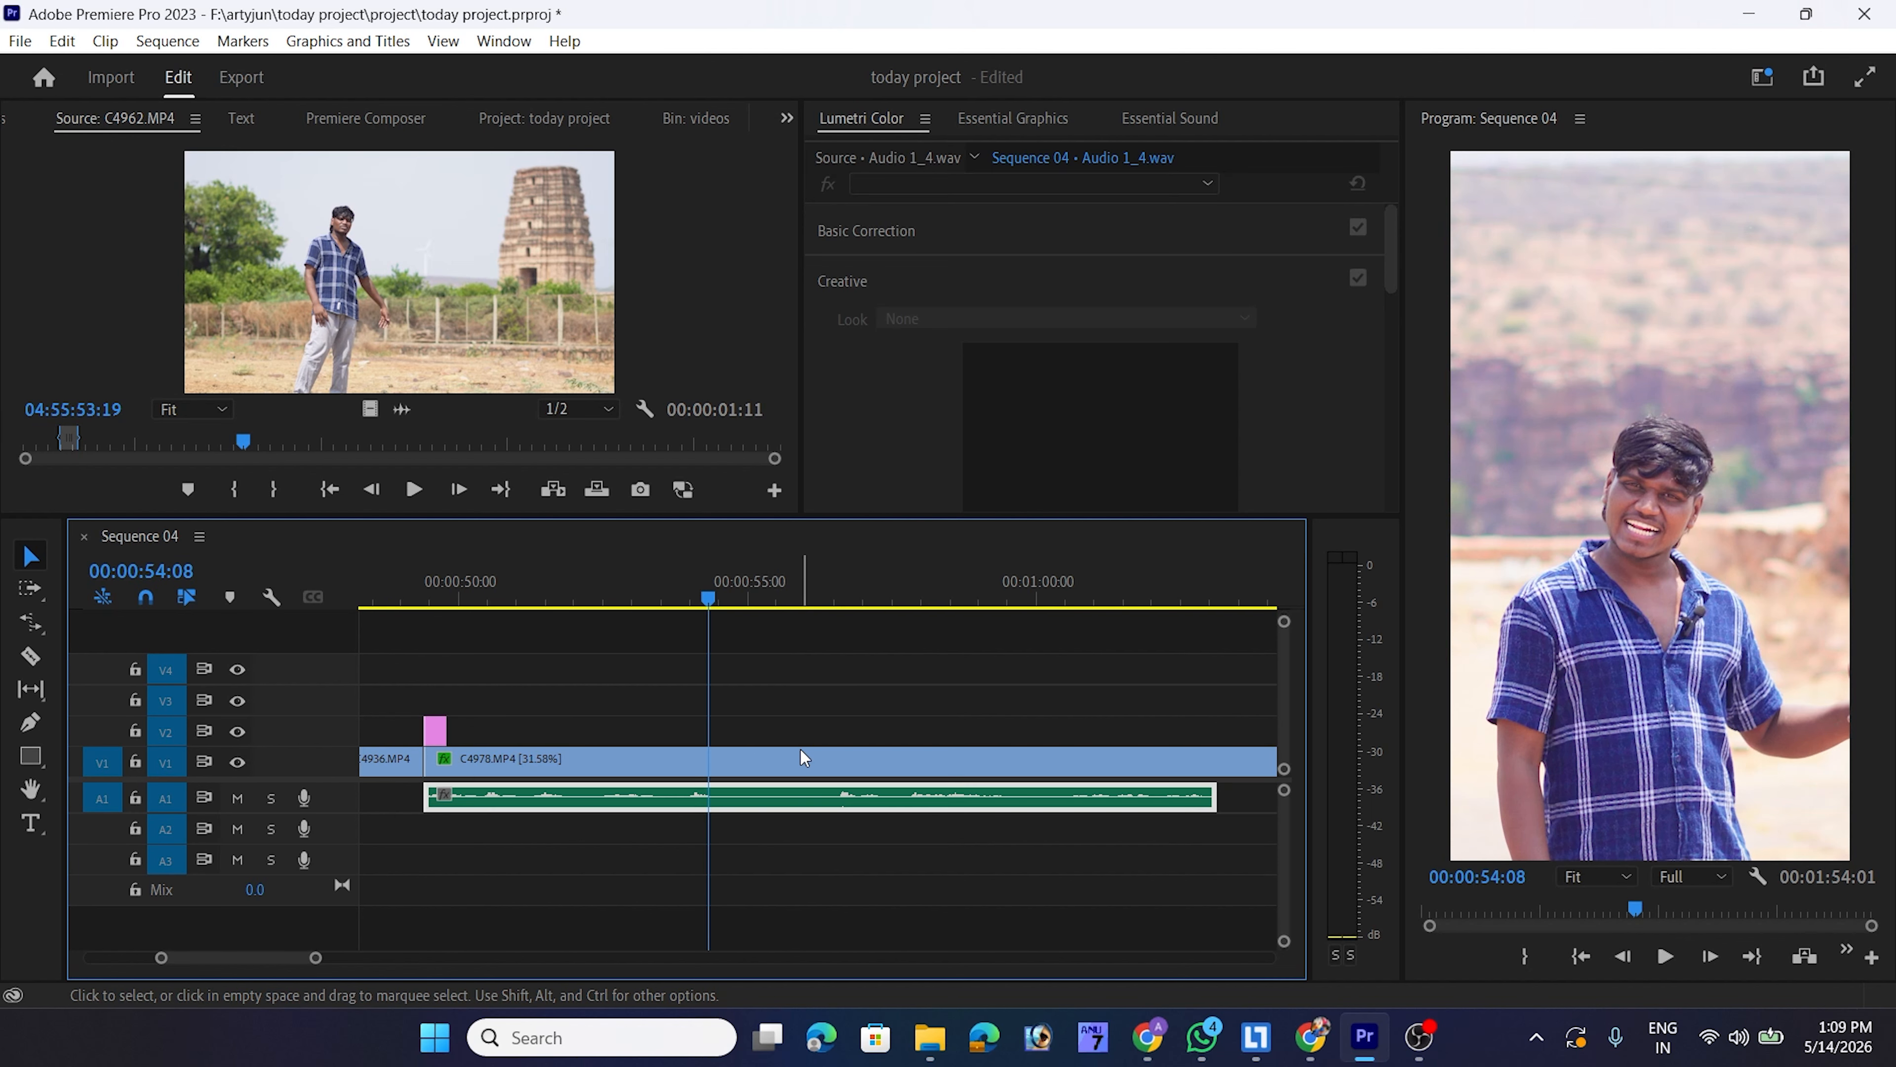
right_click(817, 797)
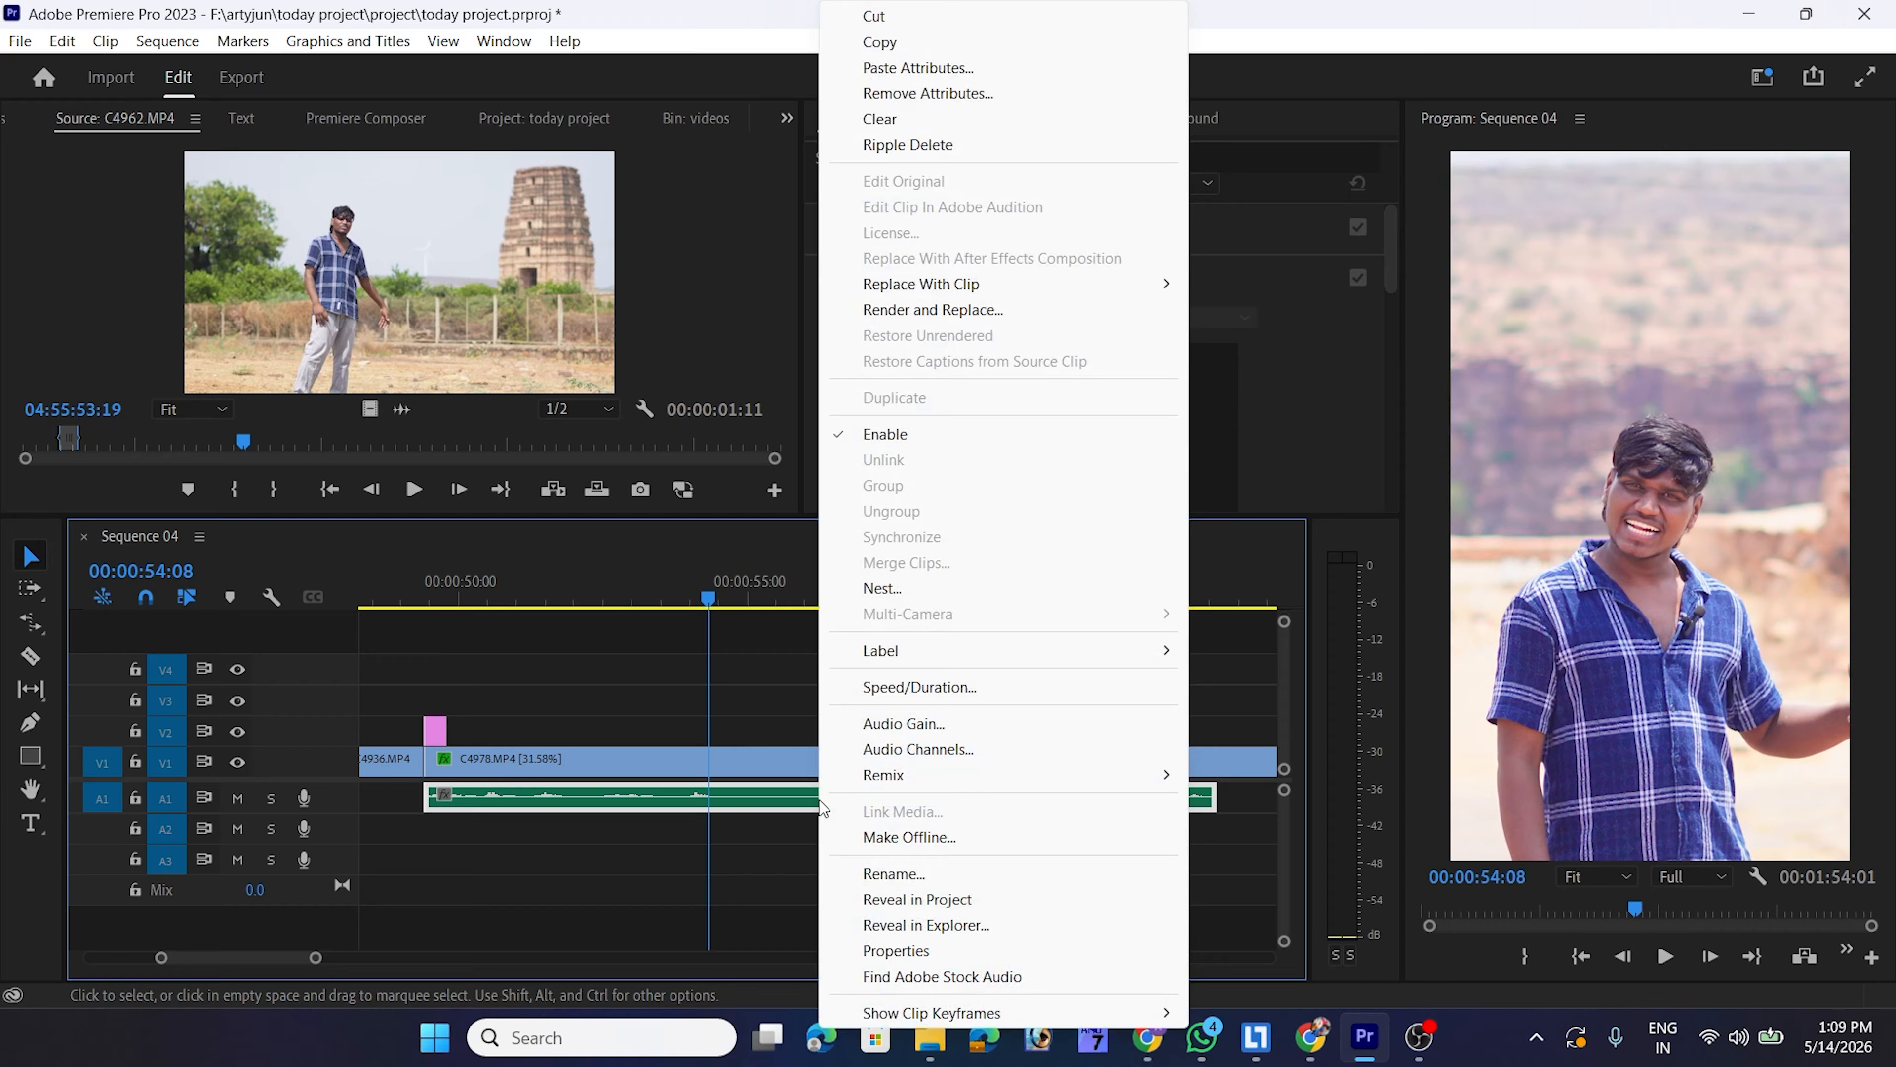
click(927, 900)
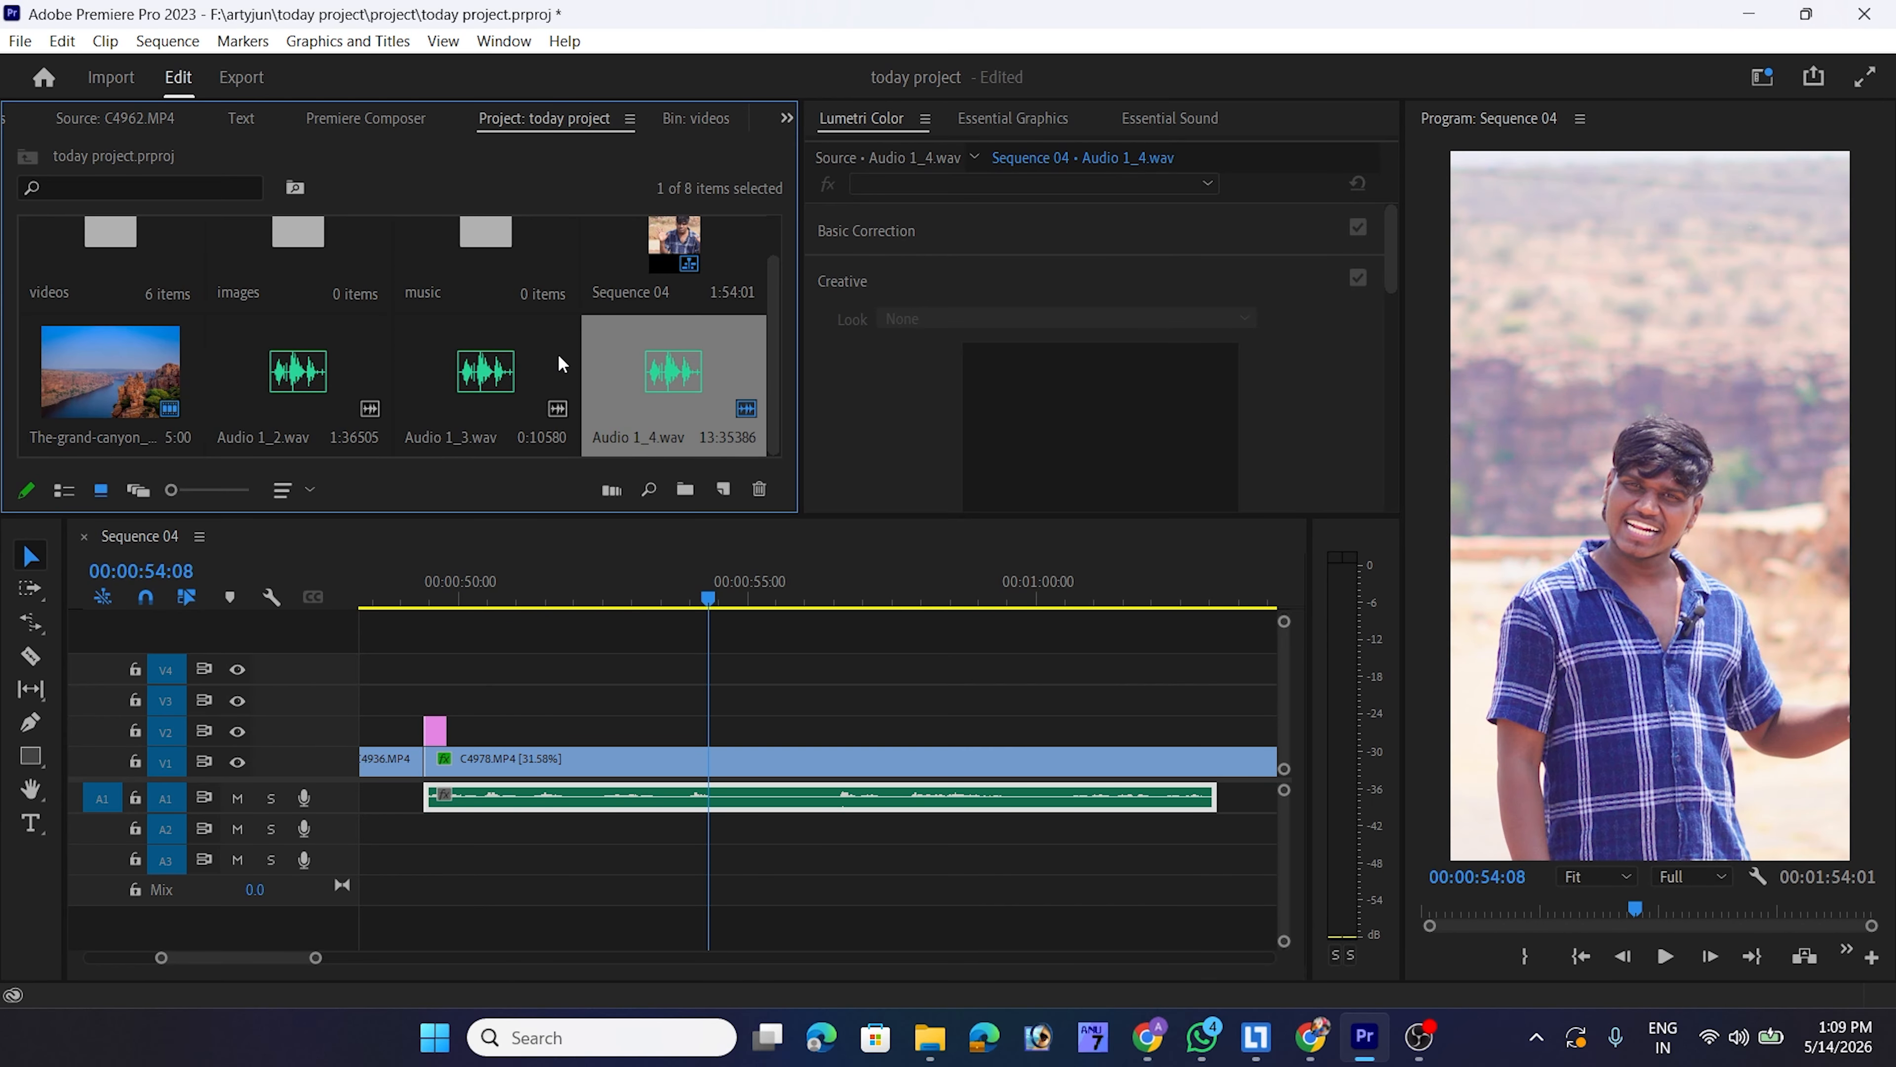
Reveal Audio 1_4.wav in File Explorer to view the captured audio folder, and switch back to Premiere Pro
click(660, 370)
right_click(689, 348)
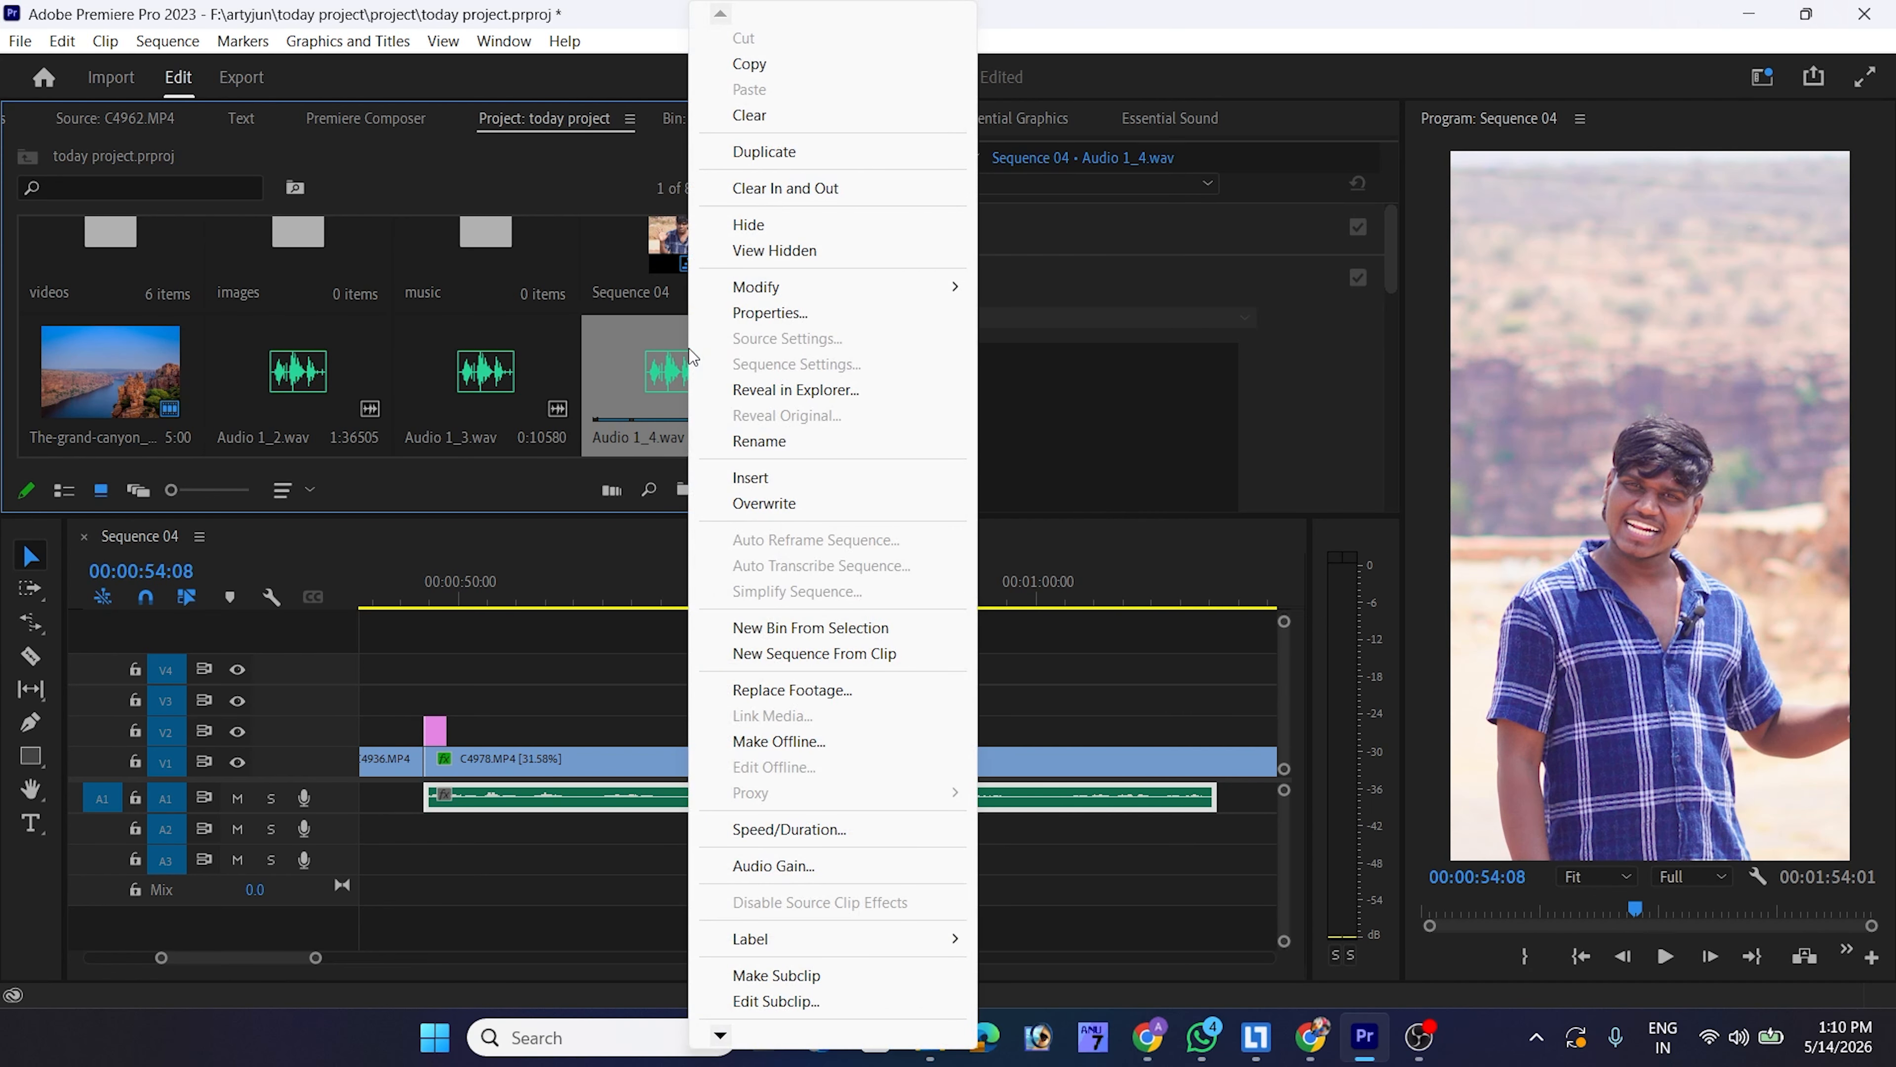
click(789, 392)
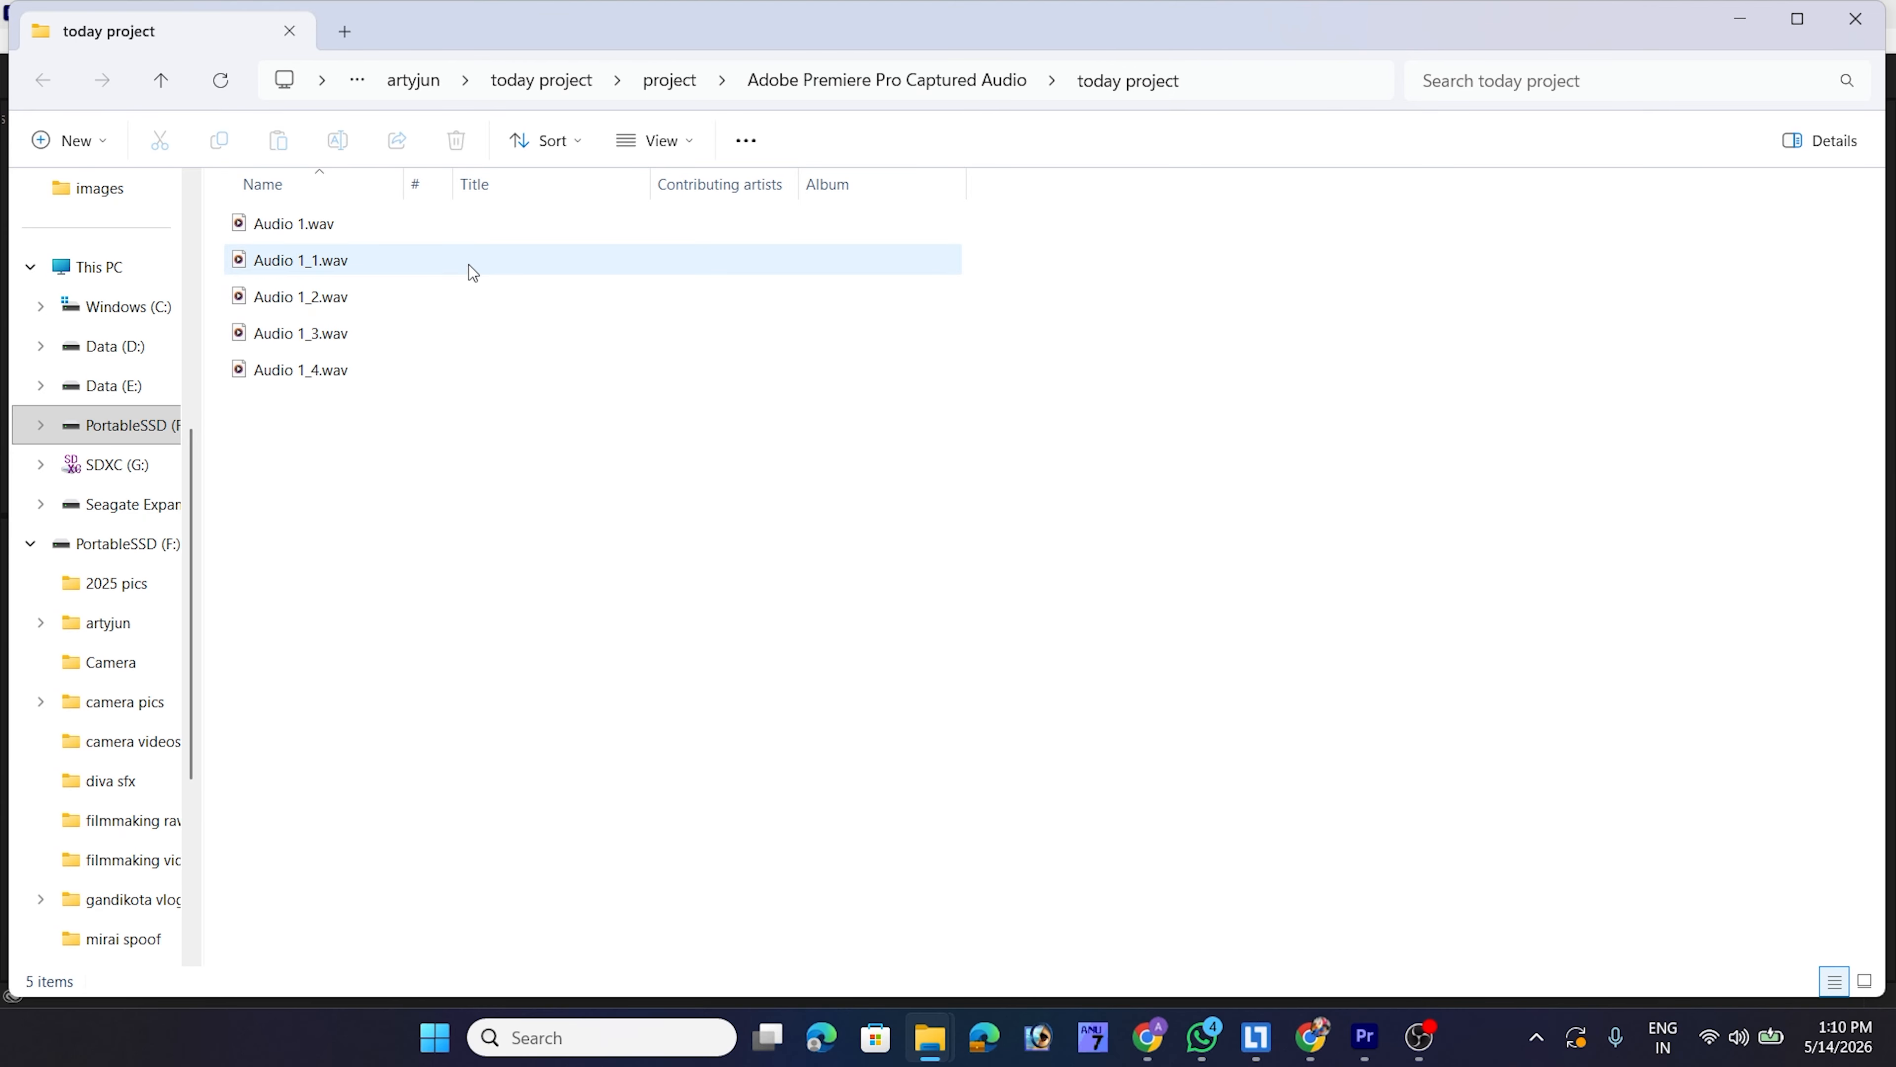
click(1377, 1044)
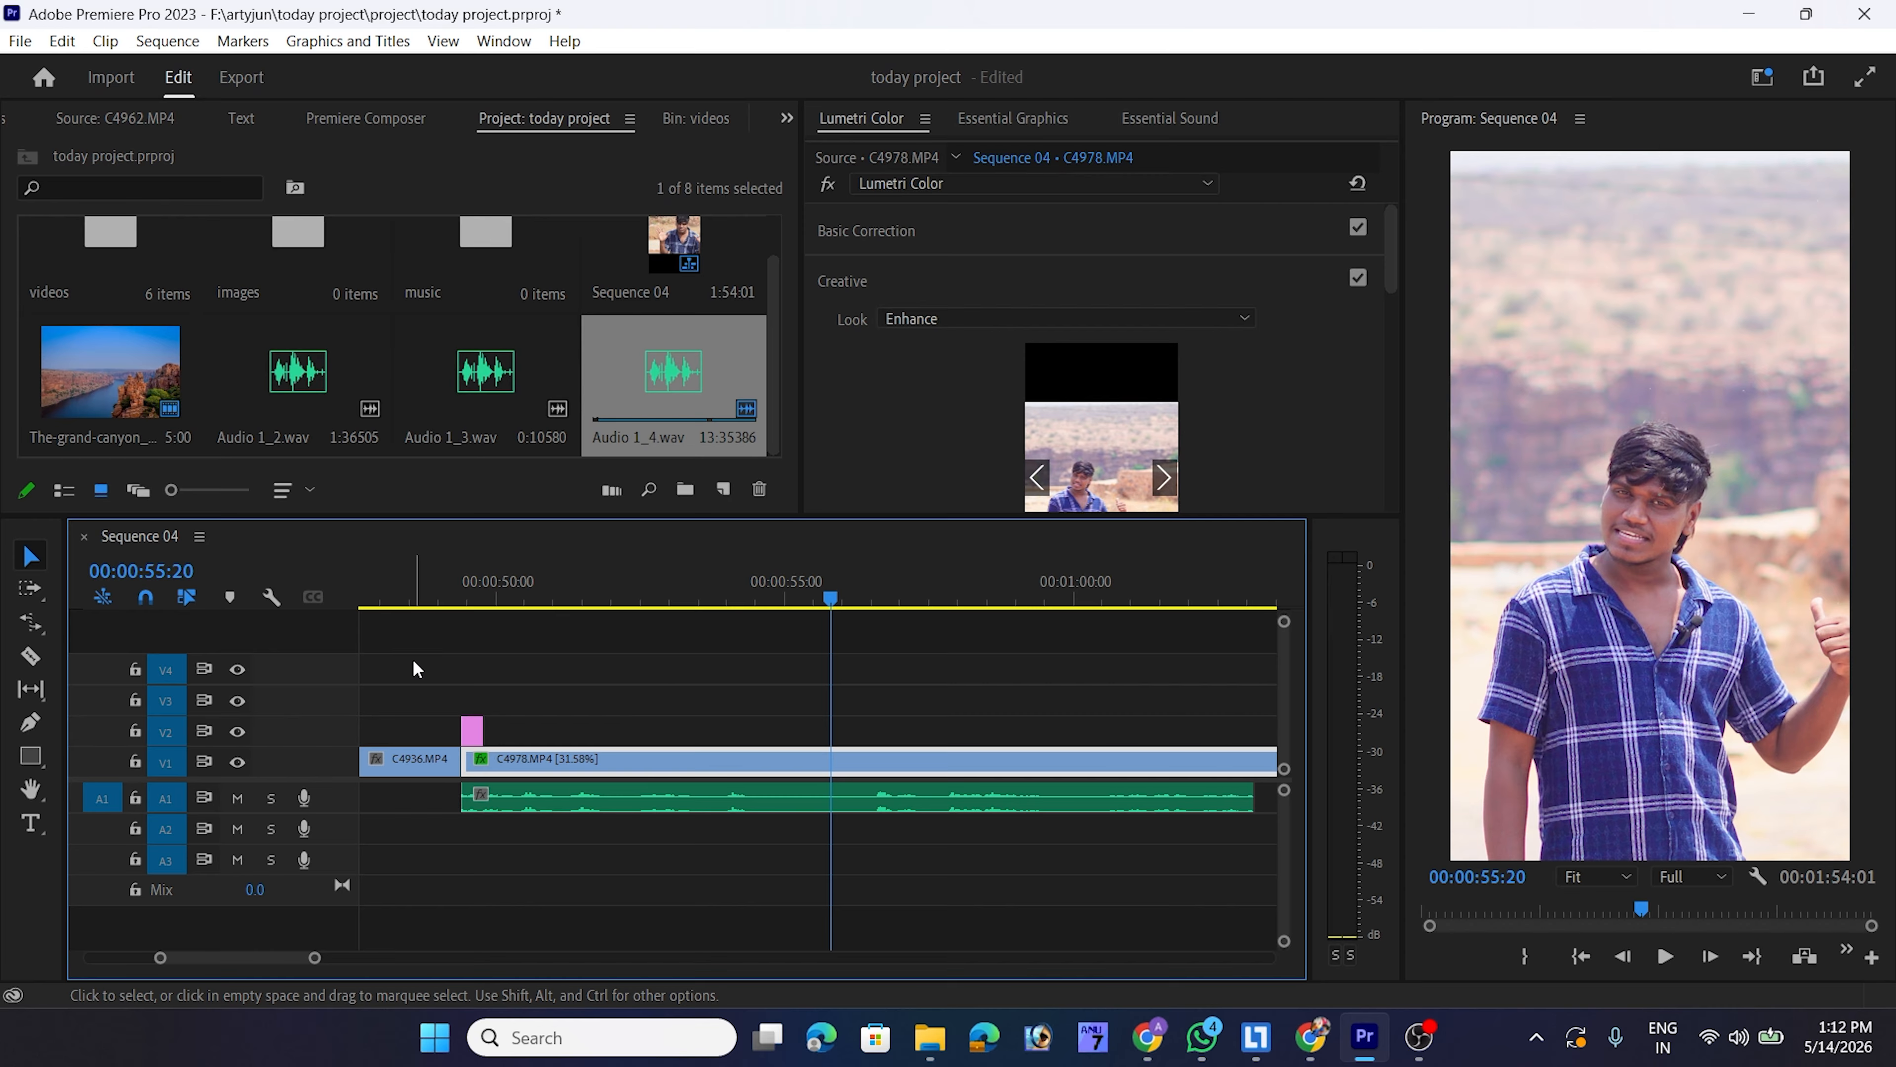
Open the track management options for video track V4
right_click(324, 679)
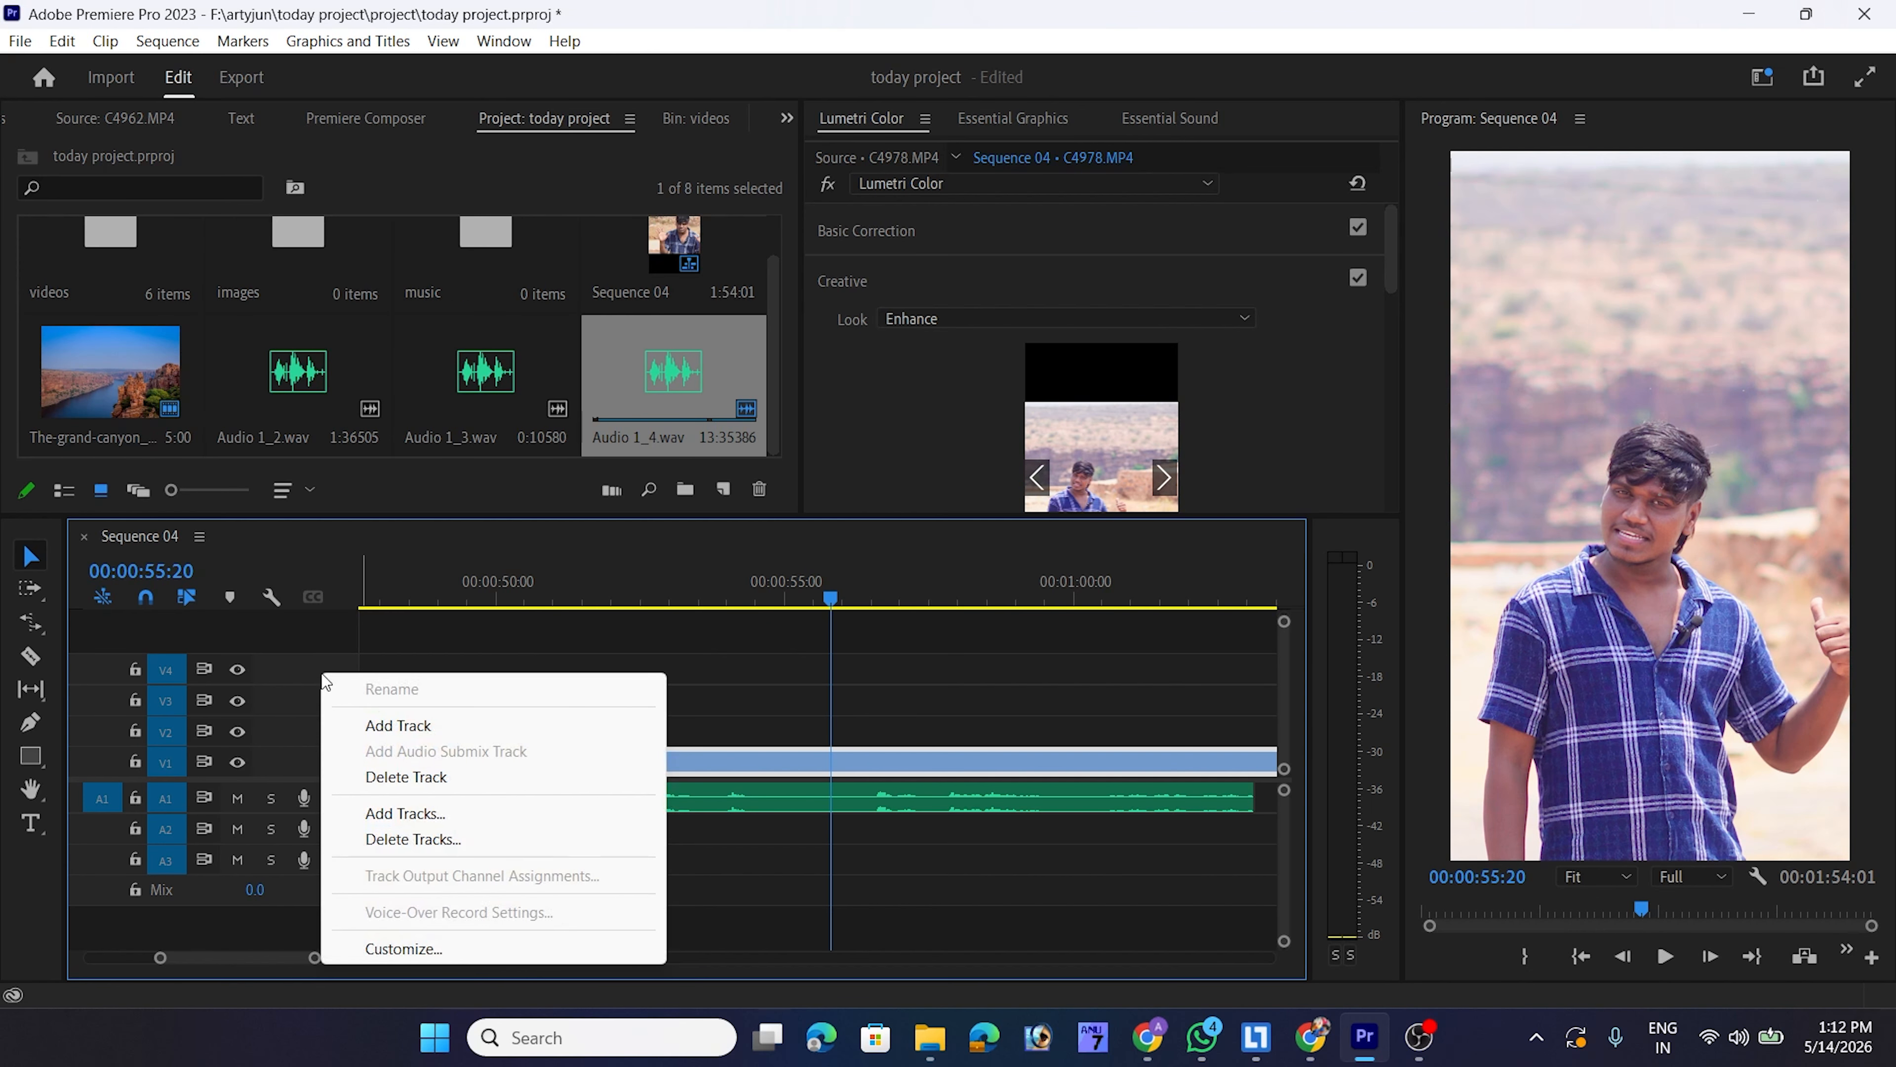